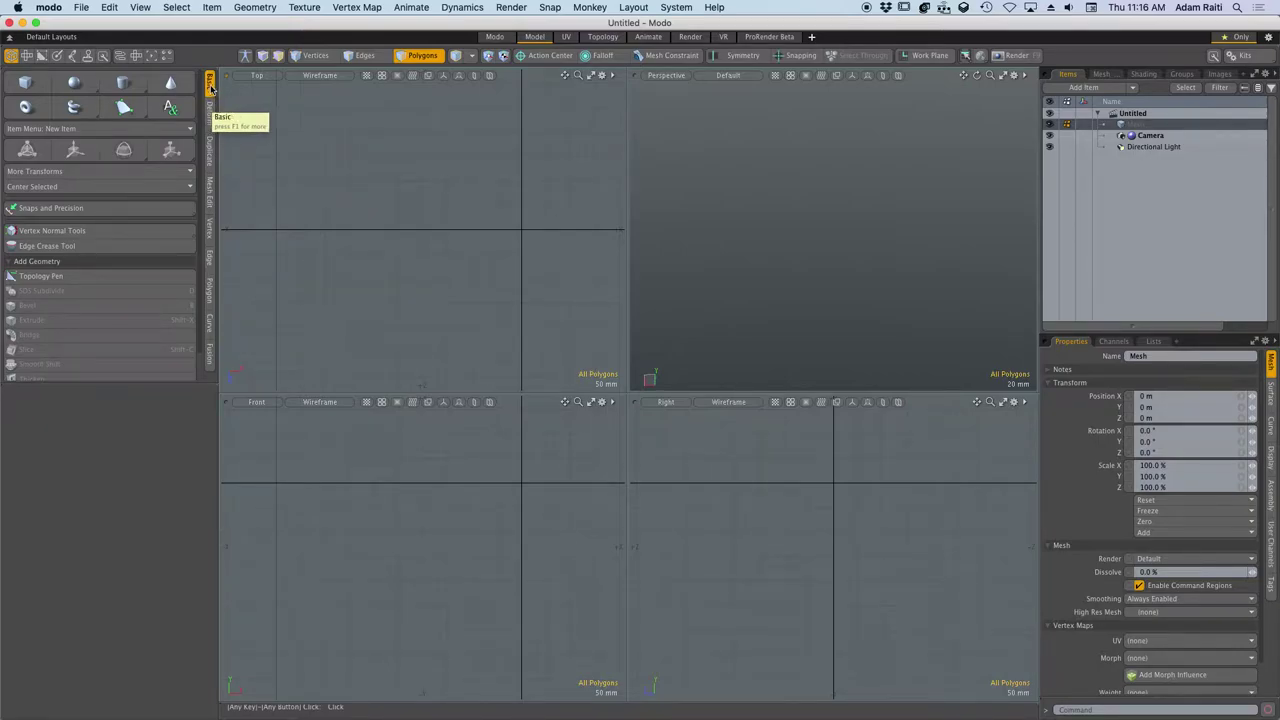
# Draw a cube primitive about 184 mm on each side, centred near the origin of the Top view.
pyautogui.click(30, 85)
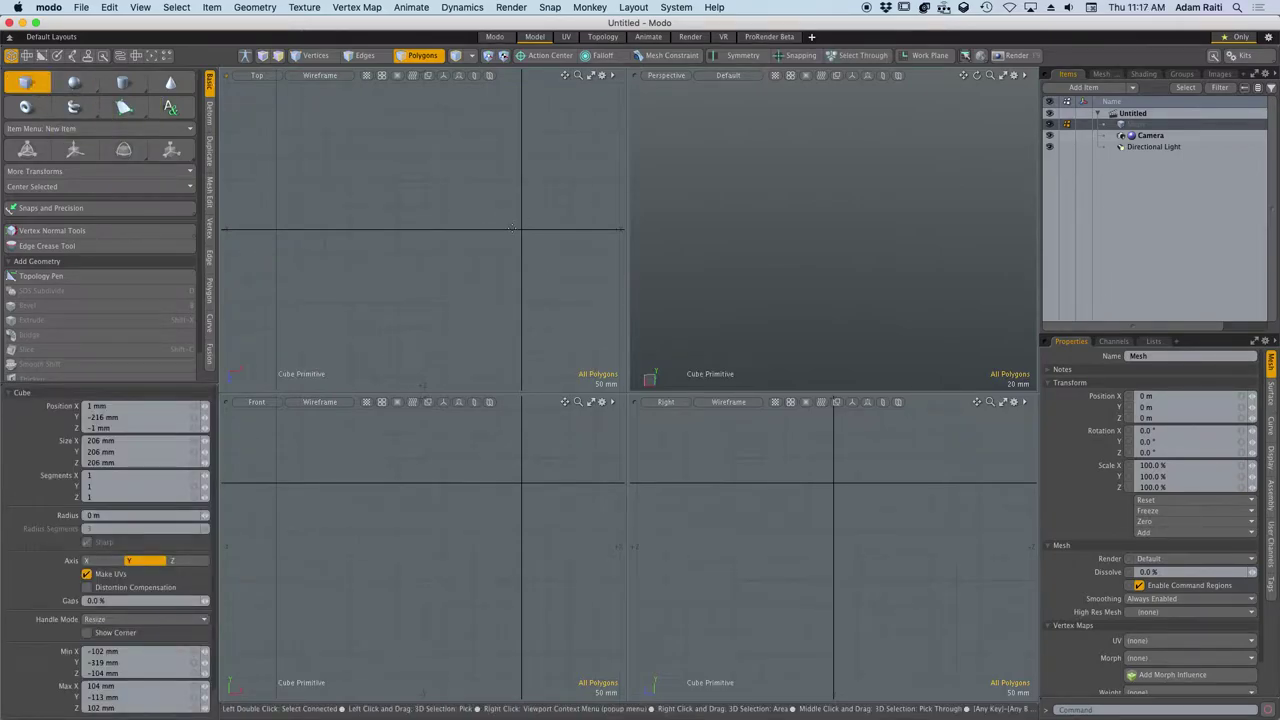
pyautogui.press('ctrl')
pyautogui.keyDown('ctrl'); pyautogui.moveTo(522, 231); pyautogui.dragTo(567, 274); pyautogui.keyUp('ctrl')
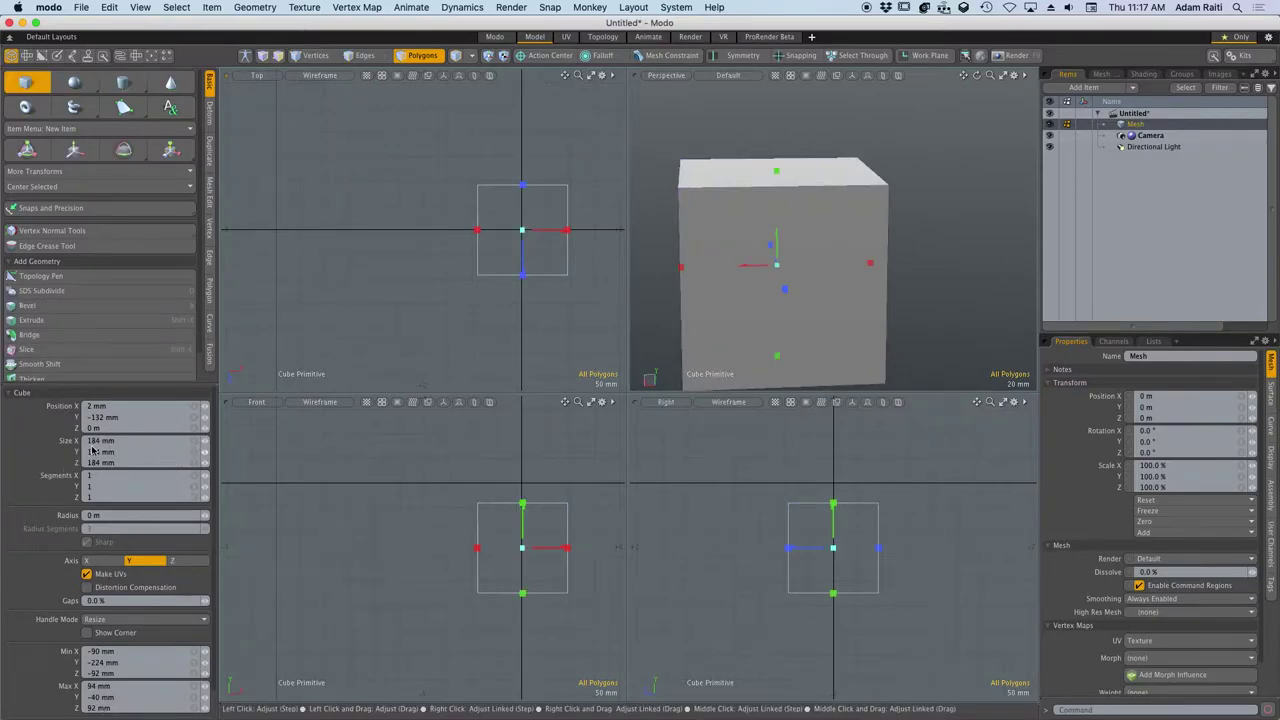
# Set the cube's X, Y and Z sizes to 100 mm each and finish the primitive.
pyautogui.click(130, 441)
pyautogui.write('100mm')
pyautogui.press('Tab')
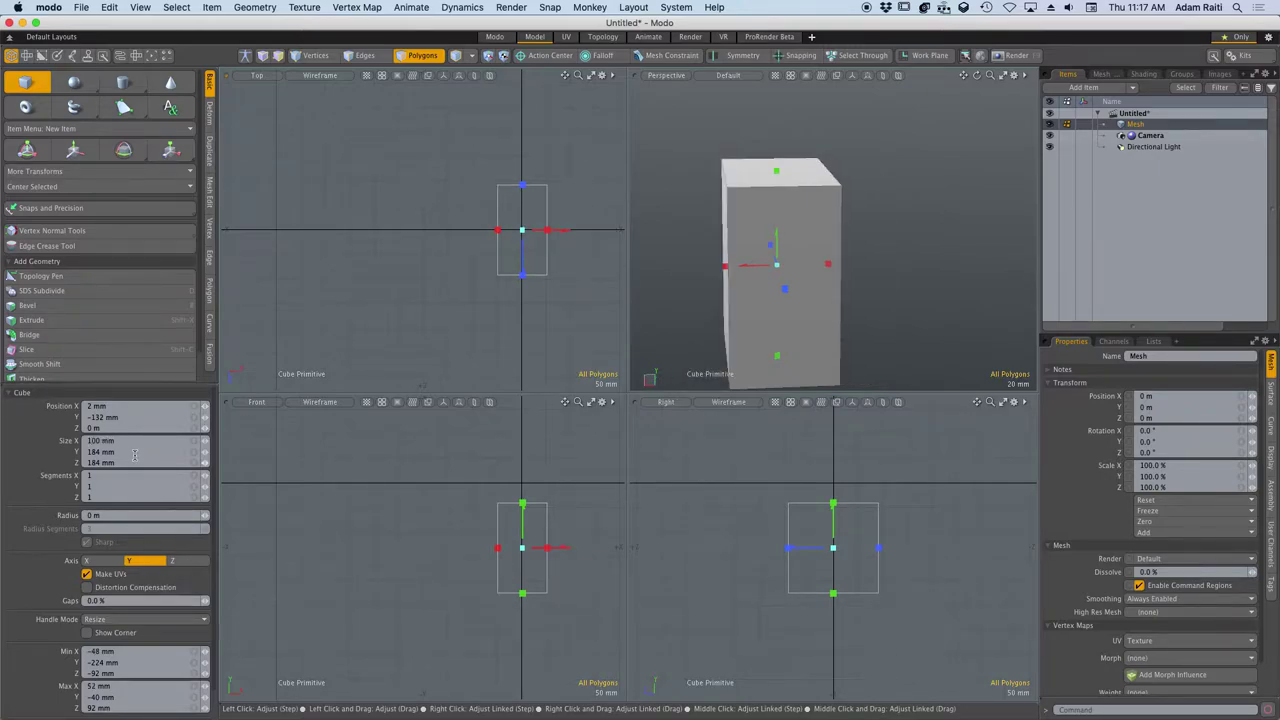
pyautogui.write('100mm')
pyautogui.press('Tab')
pyautogui.write('1')
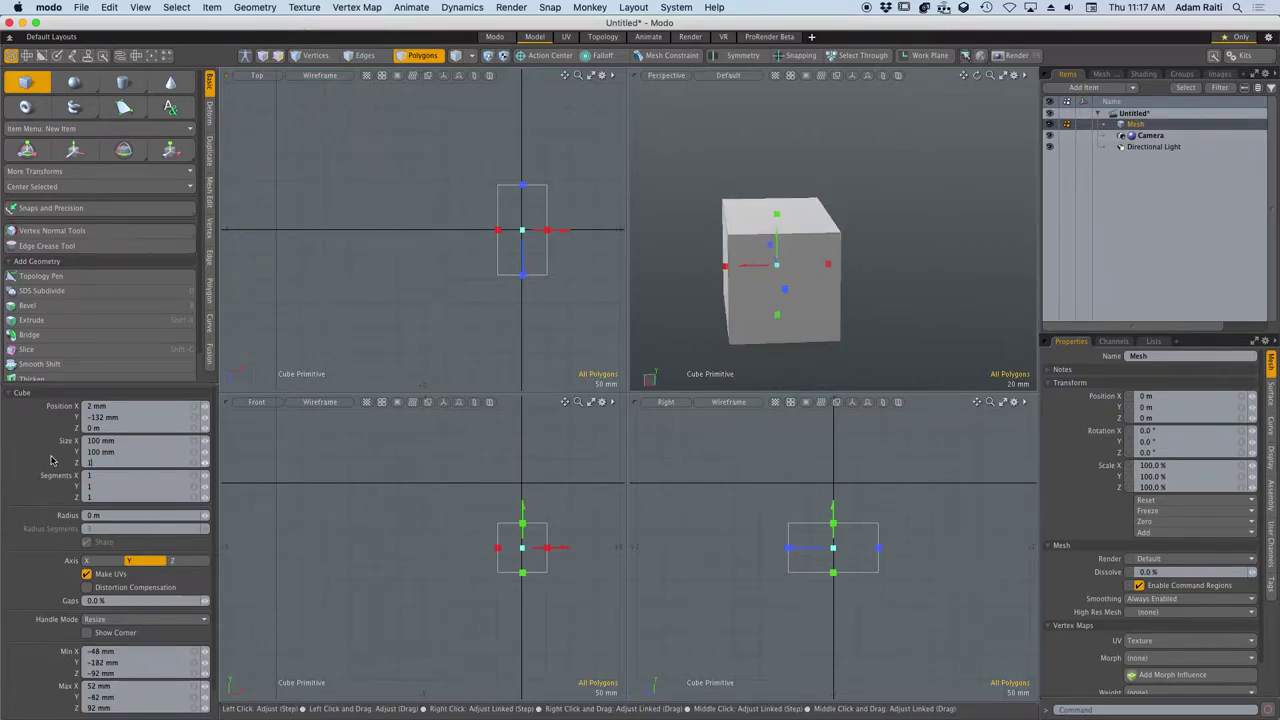
pyautogui.write('00 mm')
pyautogui.press('Return')
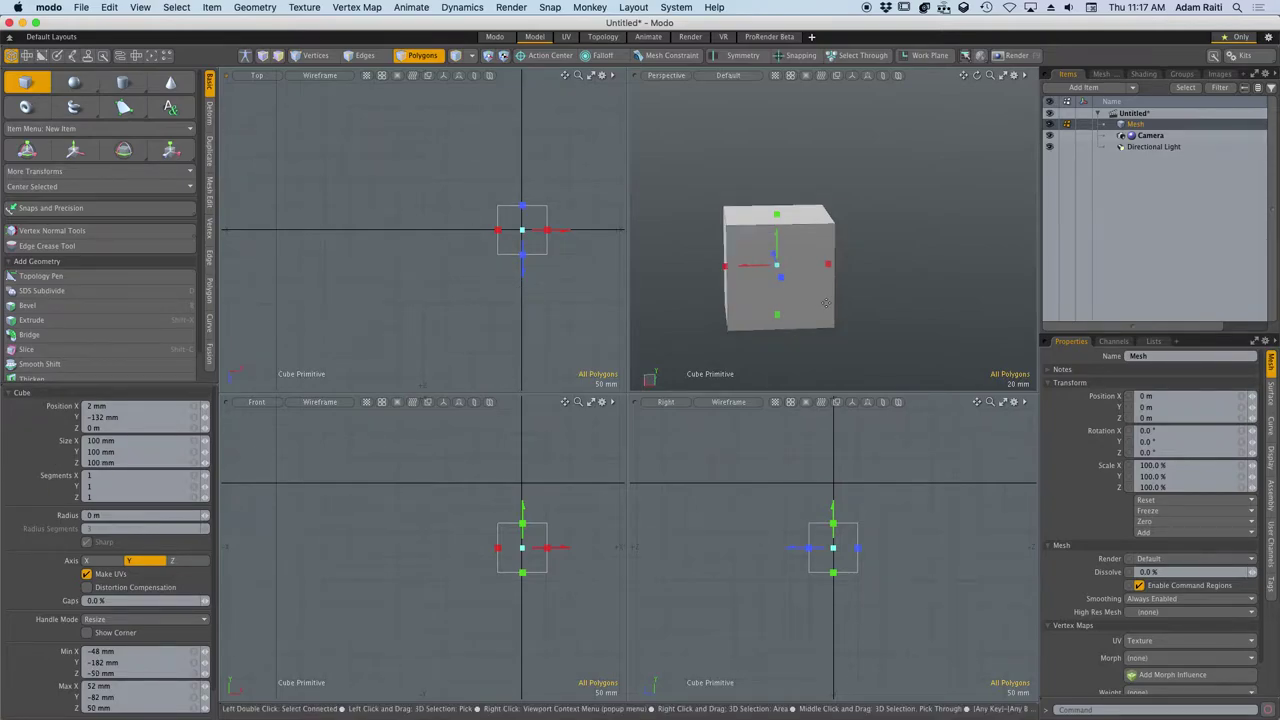
pyautogui.press('space')
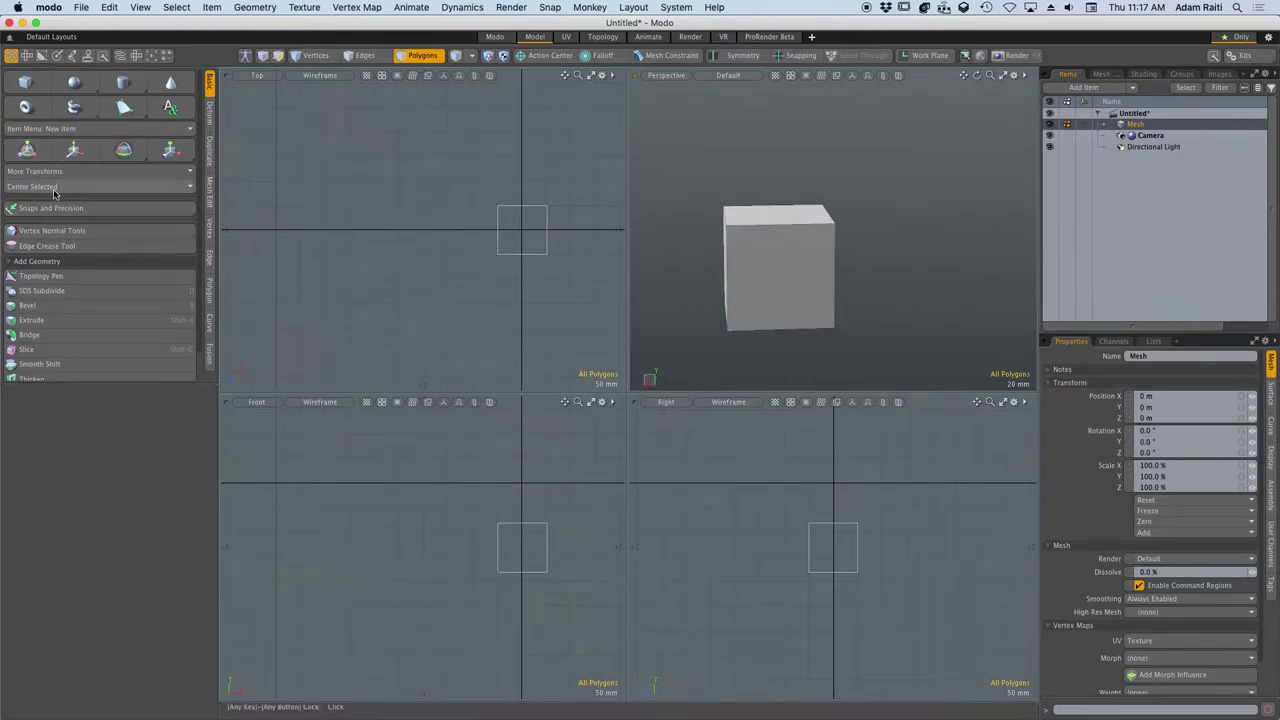
# Centre the cube on all axes at the origin and fit it in the viewports.
pyautogui.click(55, 188)
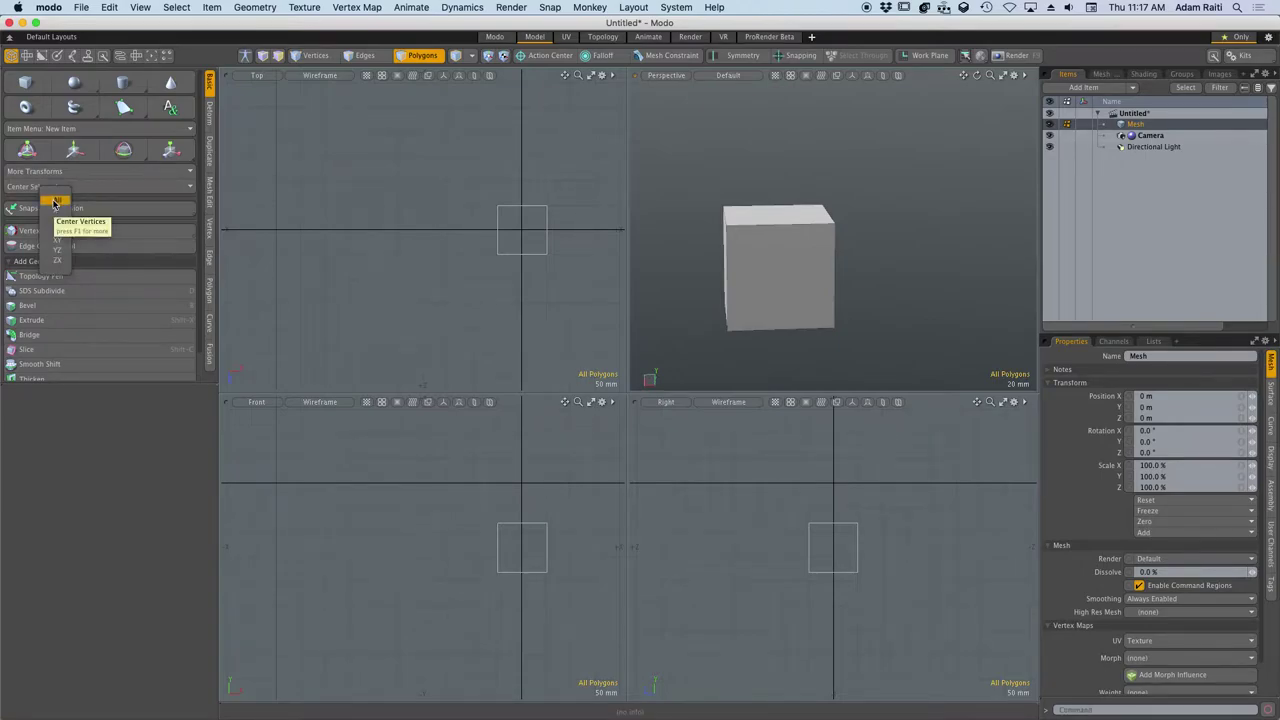
pyautogui.click(55, 203)
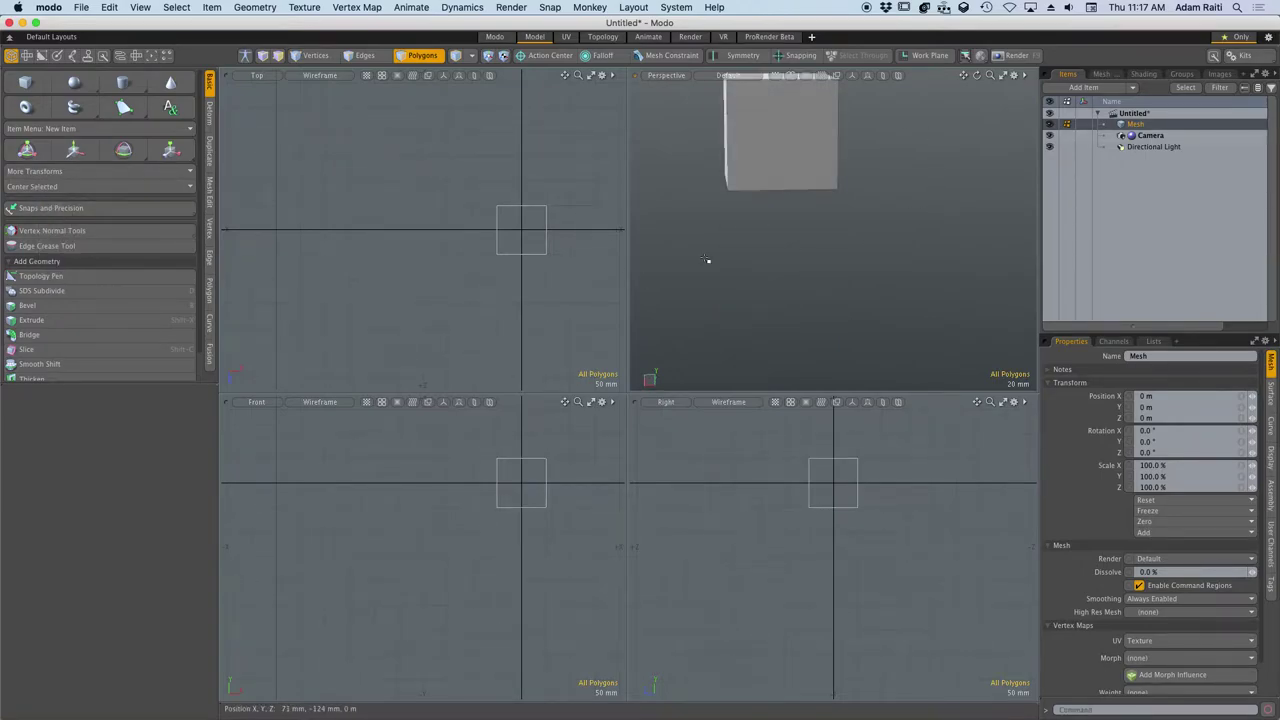
pyautogui.click(150, 188)
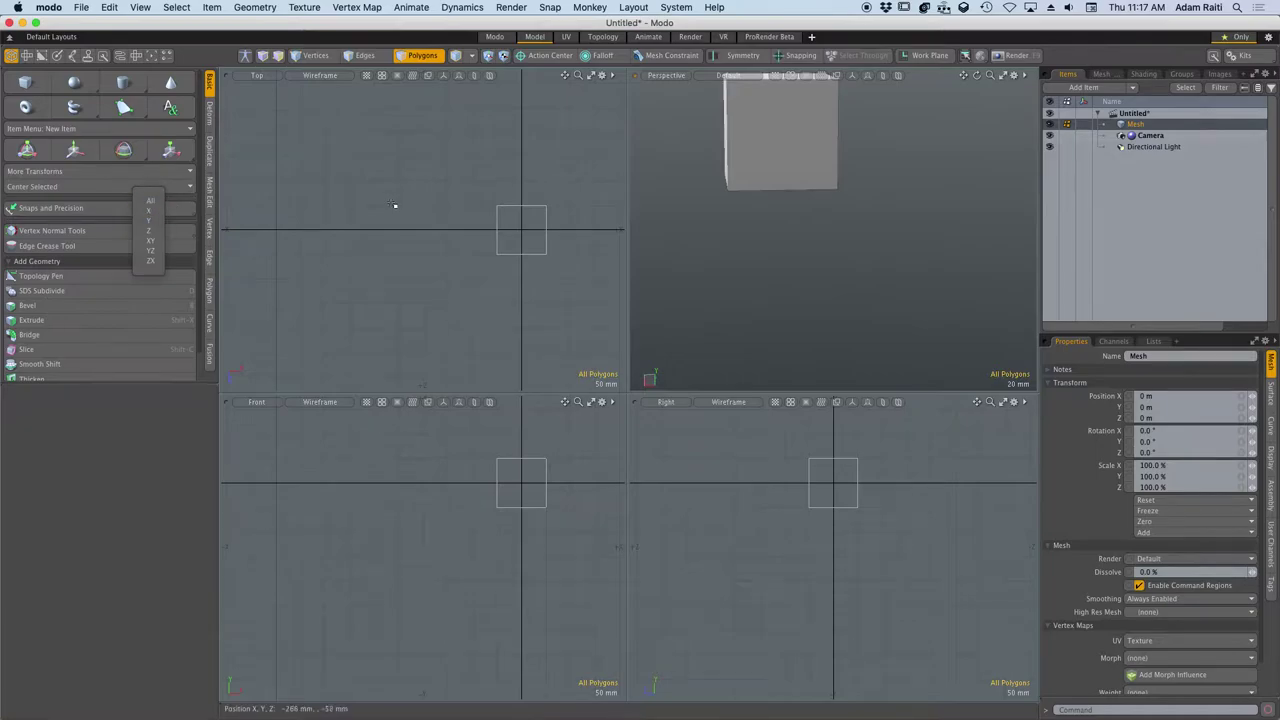
pyautogui.press('alt')
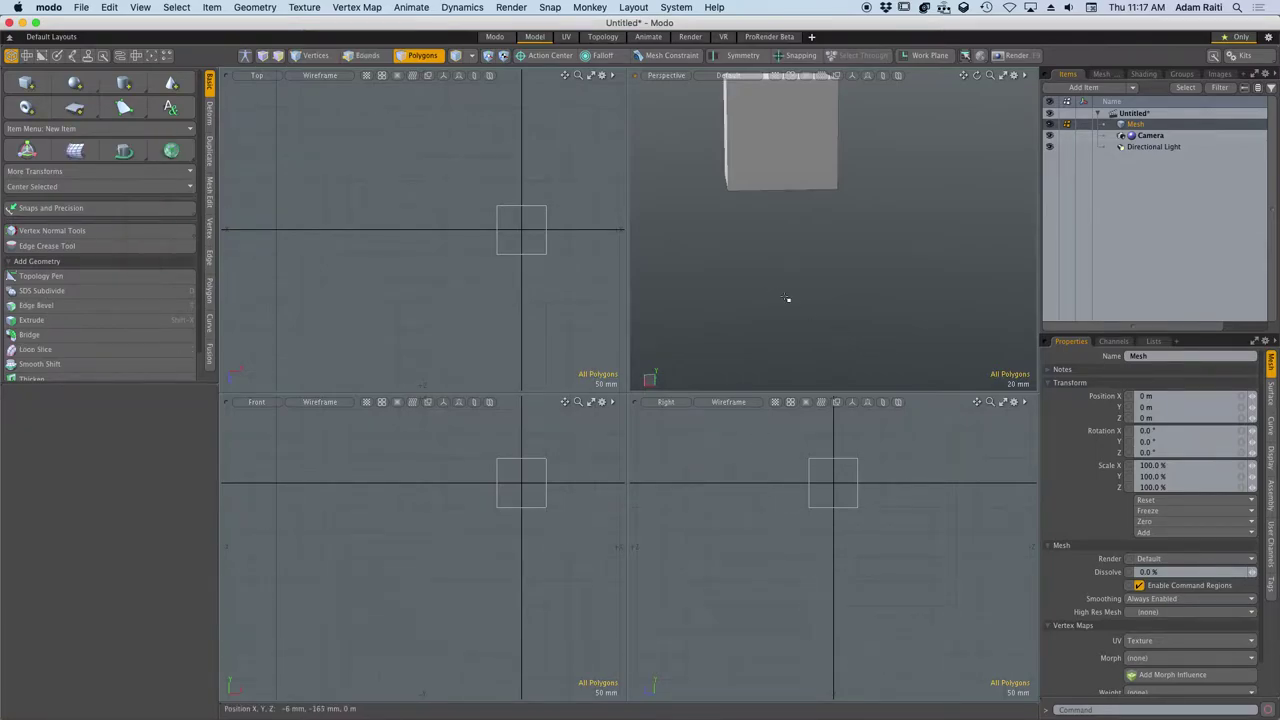
pyautogui.hotkey('shift', 'a')
pyautogui.hotkey('shift', 'a')
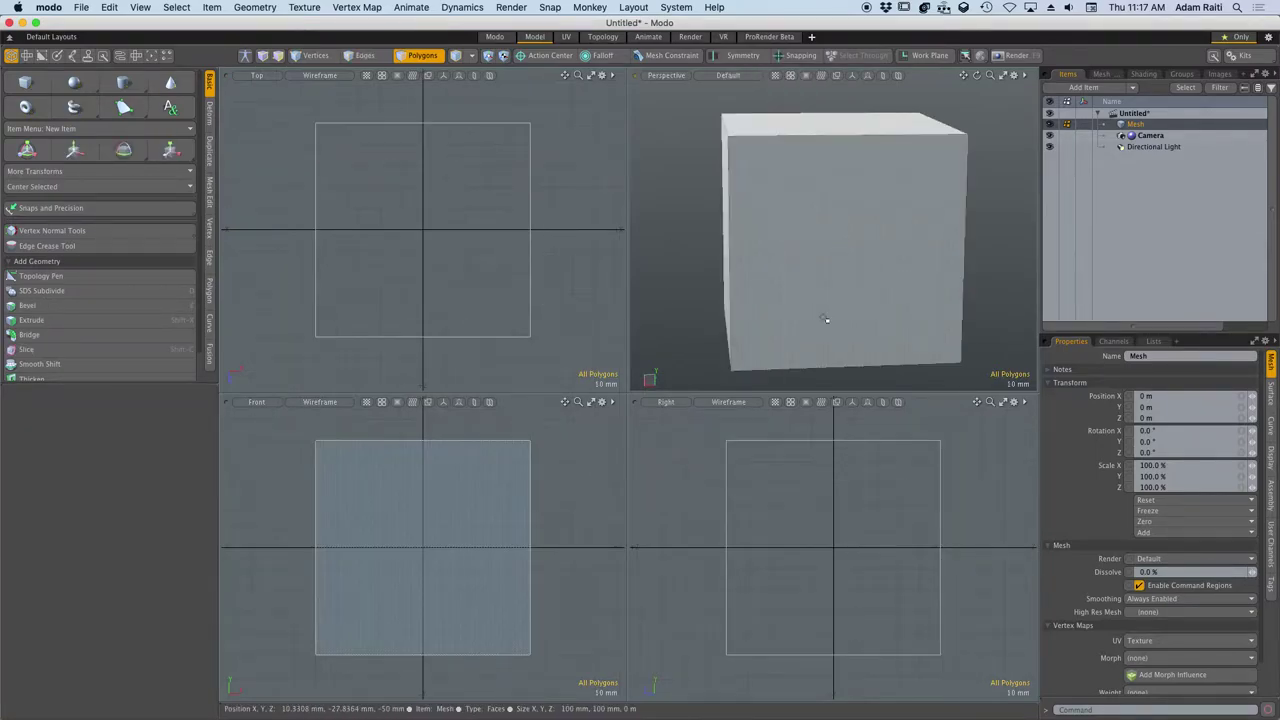
# Examine the cube from different angles and distances in the orthographic and perspective views.
pyautogui.keyDown('alt'); pyautogui.moveTo(741, 292); pyautogui.dragTo(827, 302); pyautogui.keyUp('alt')
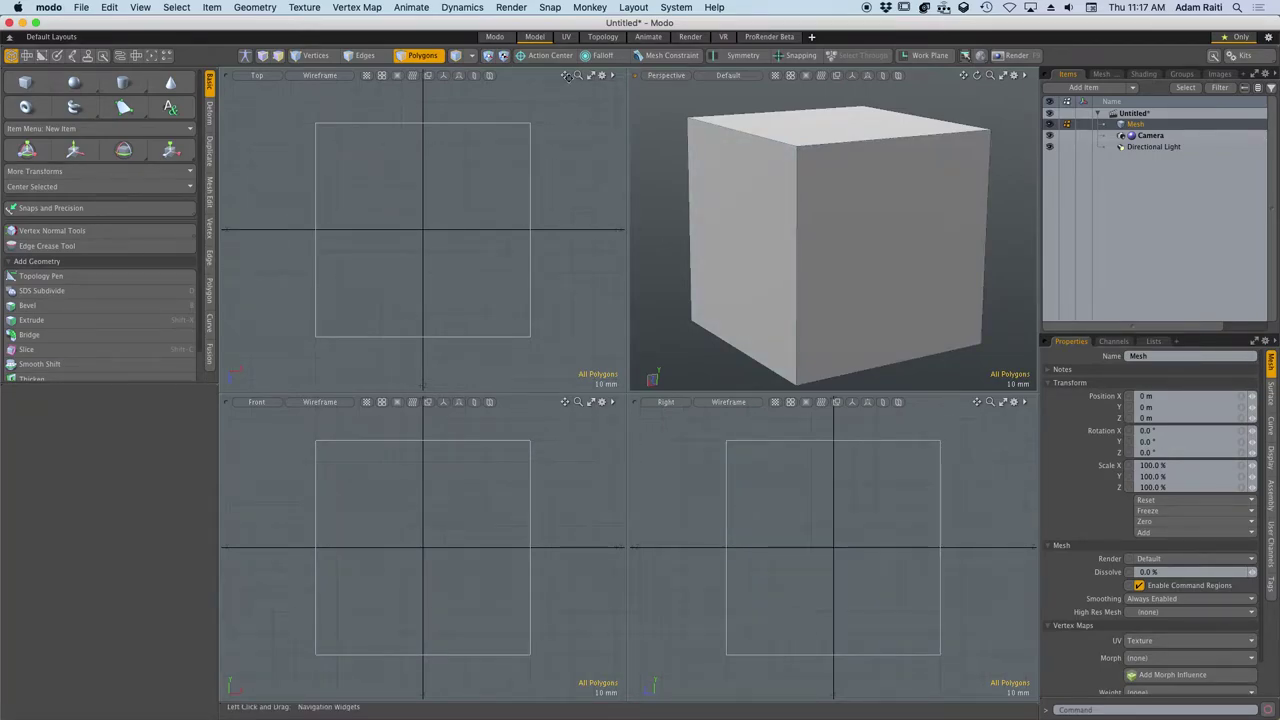
pyautogui.moveTo(565, 75); pyautogui.dragTo(235, 69)
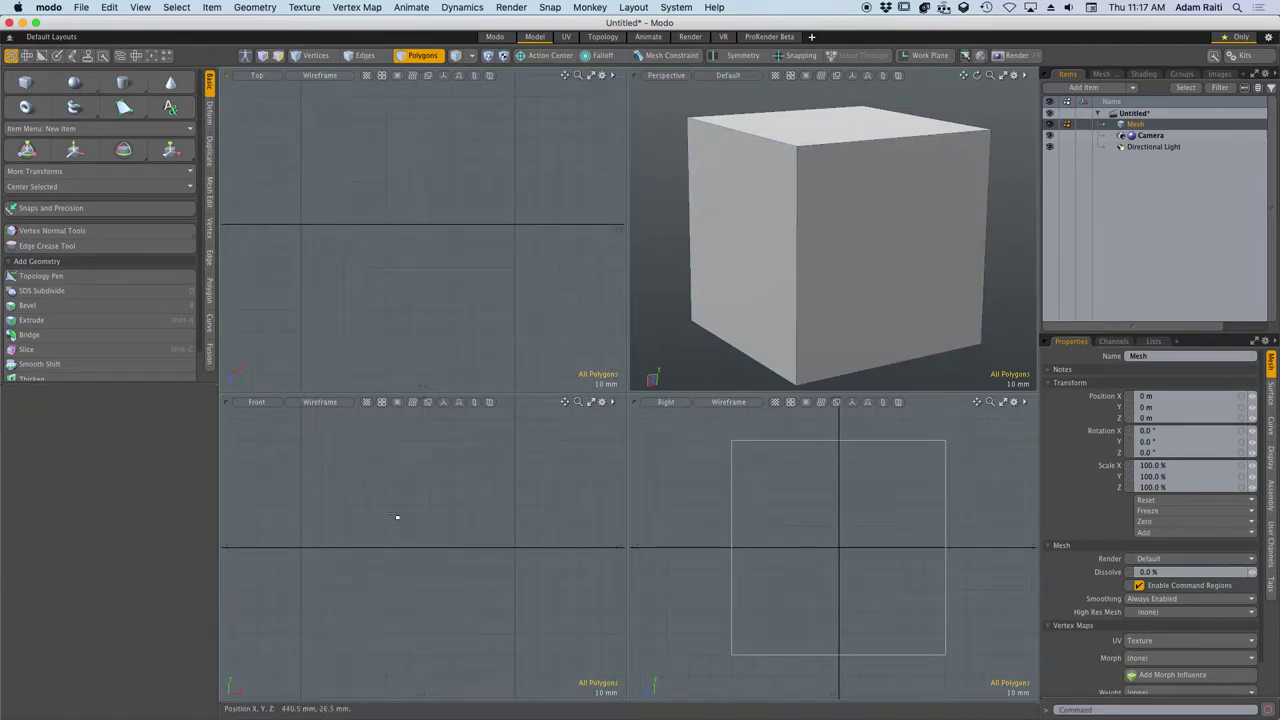
pyautogui.hotkey('shift', 'a')
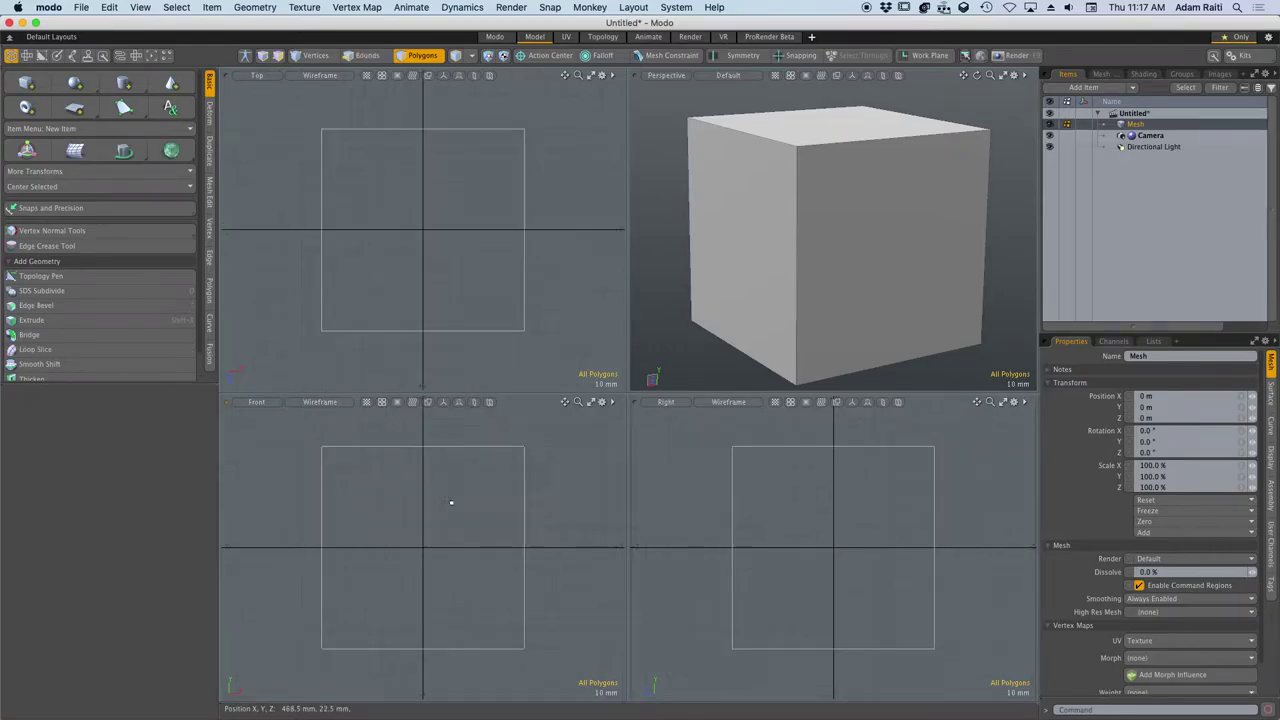
pyautogui.scroll(-10, 860, 225)
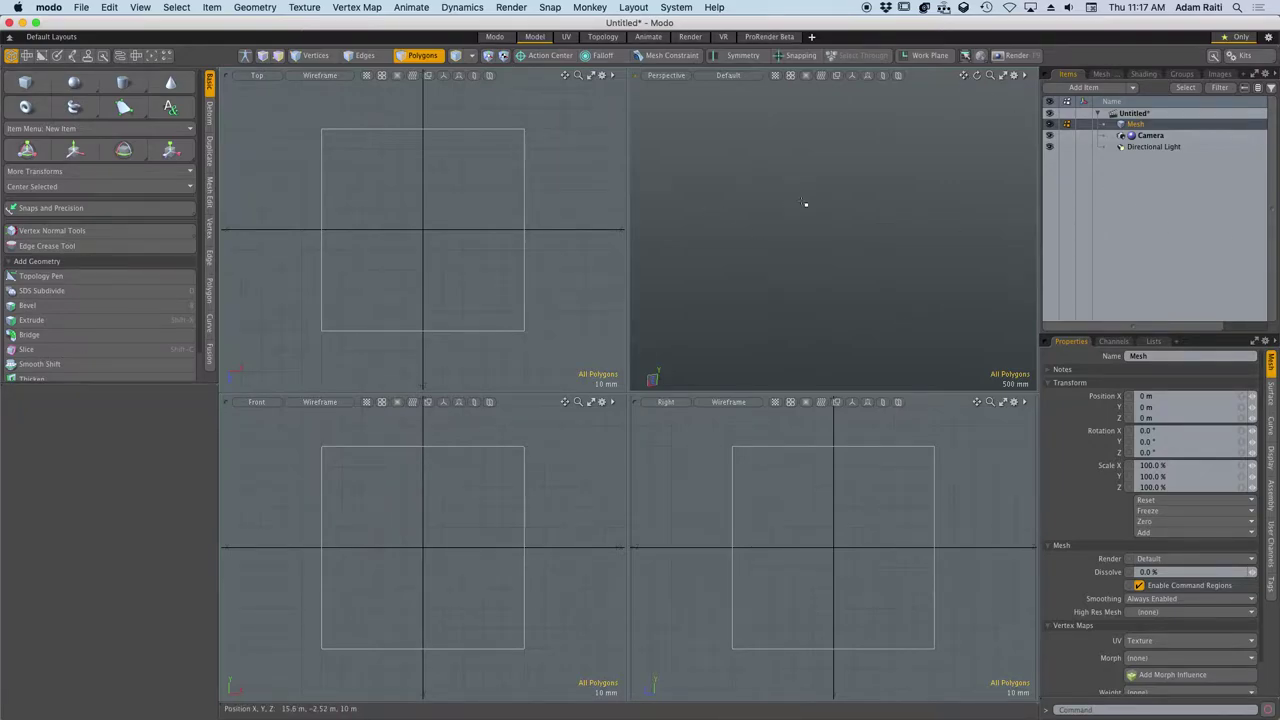
pyautogui.press('a')
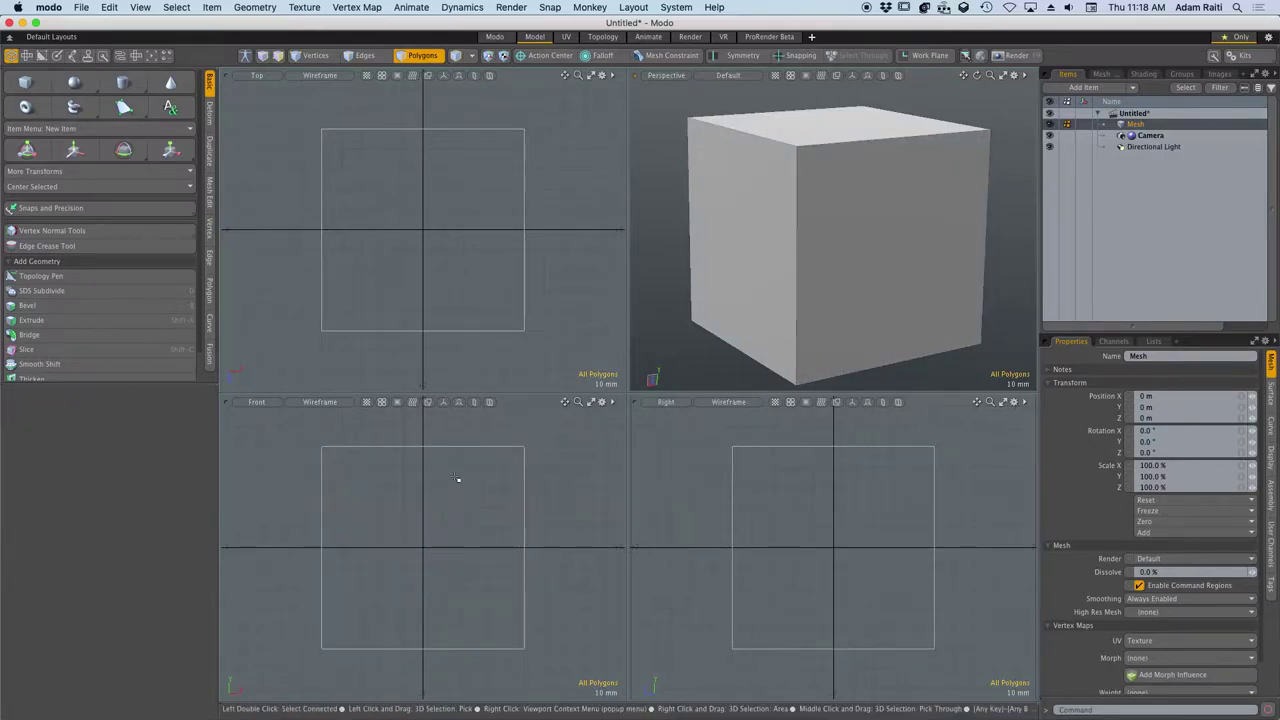
pyautogui.scroll(-3, 457, 480)
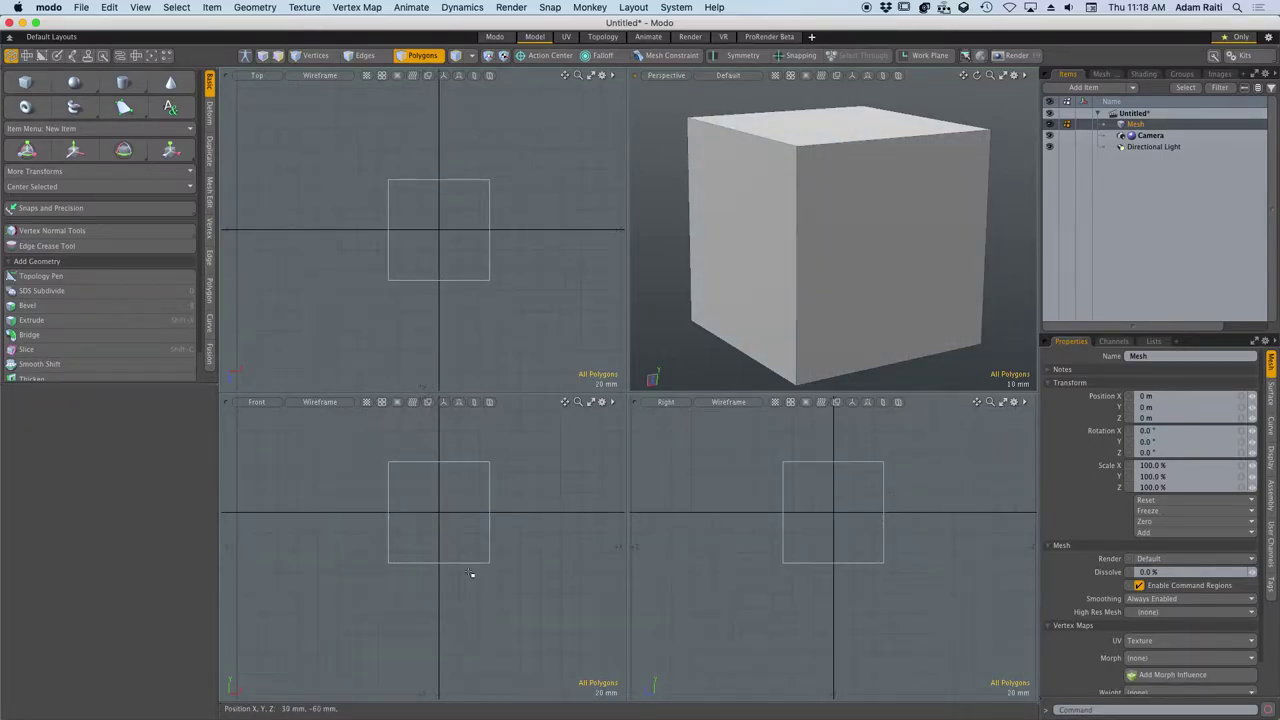
pyautogui.scroll(-4, 797, 250)
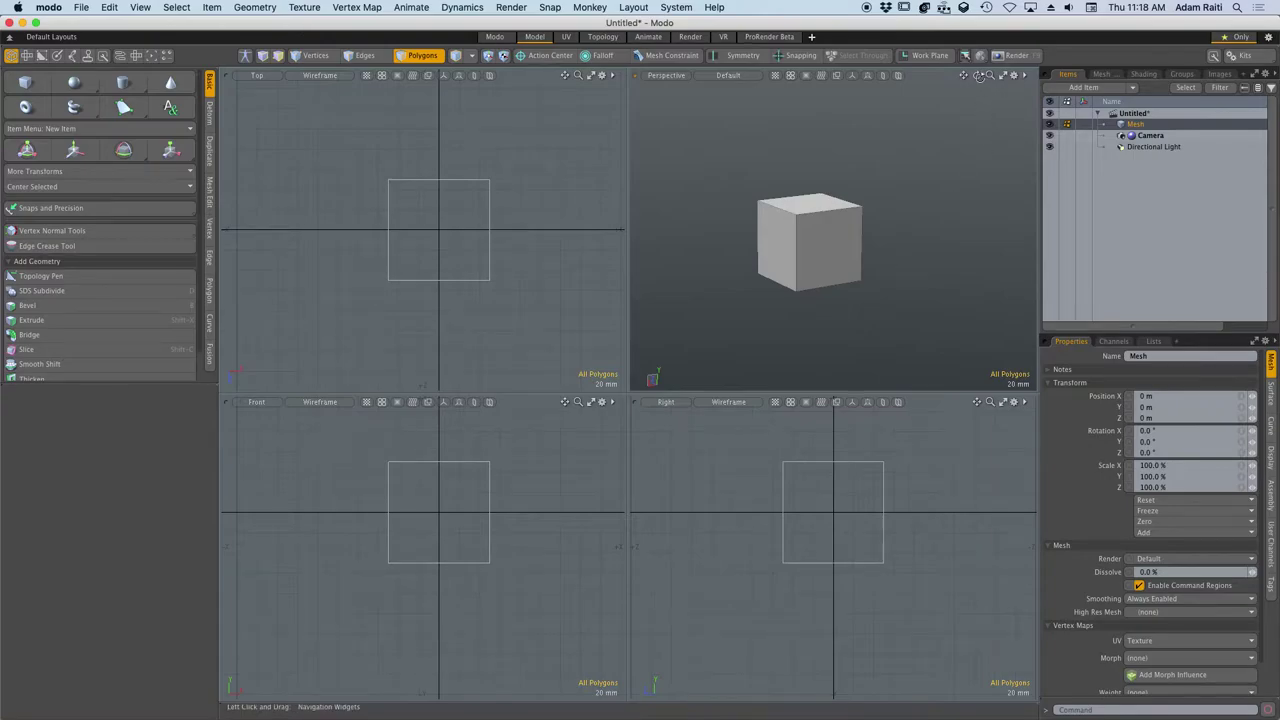
pyautogui.moveTo(977, 76)
pyautogui.mouseDown()
pyautogui.moveTo(1000, 115)
pyautogui.moveTo(985, 50)
pyautogui.moveTo(970, 80)
pyautogui.moveTo(978, 98)
pyautogui.mouseUp()
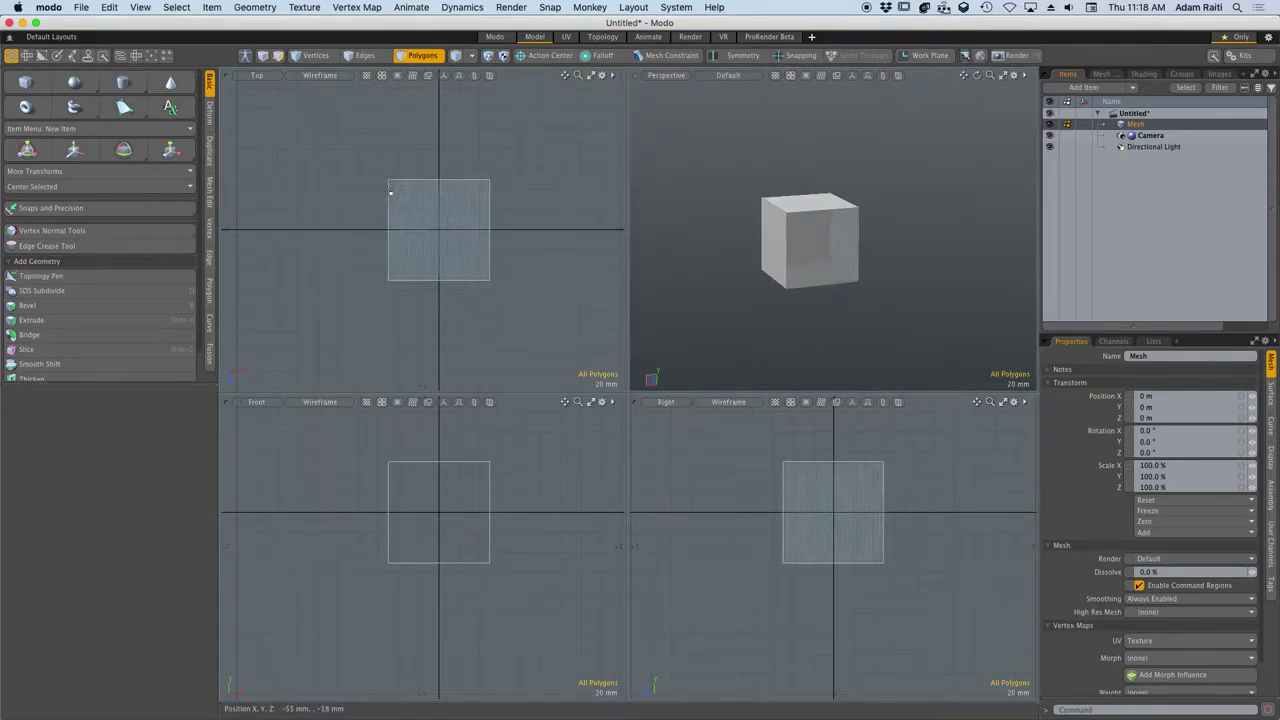
pyautogui.moveTo(565, 76); pyautogui.dragTo(592, 80)
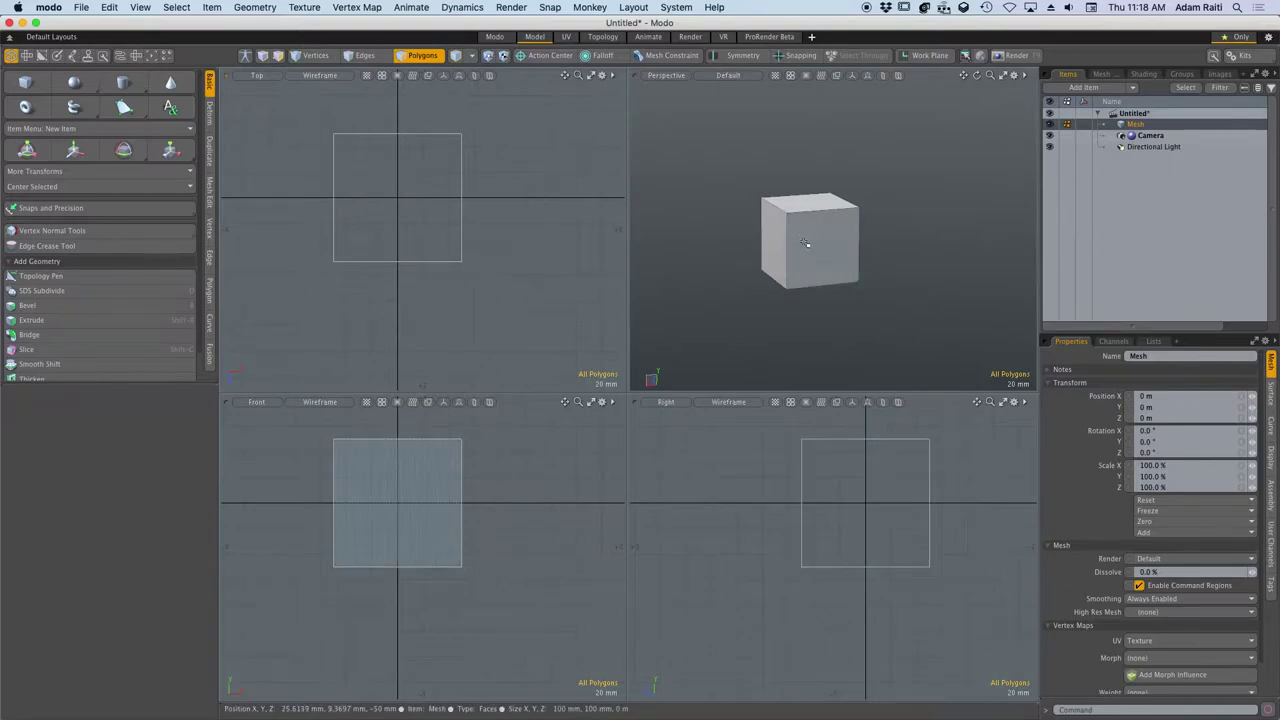
pyautogui.moveTo(978, 76); pyautogui.dragTo(976, 130)
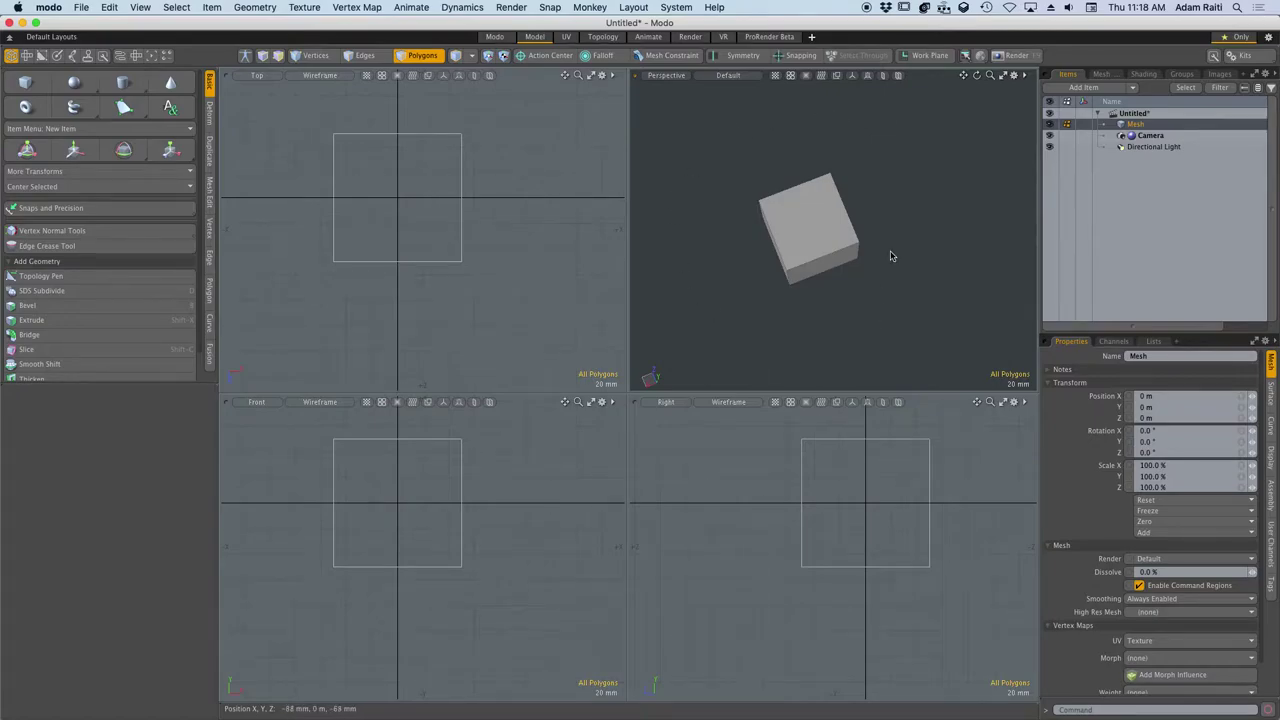
pyautogui.moveTo(976, 76); pyautogui.dragTo(975, 78)
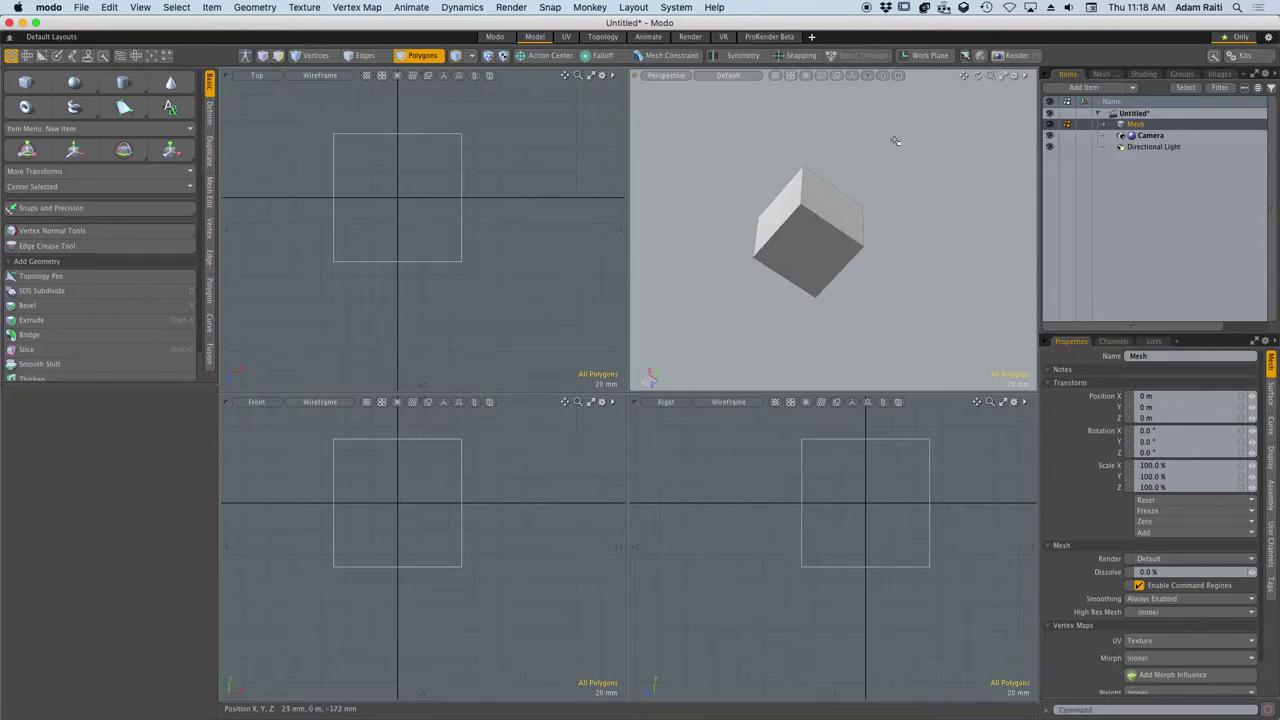
# Bevel the cube's bottom polygon with a shift of about 35 mm and an inset of about 14.4 mm, and deselect it.
pyautogui.moveTo(978, 76)
pyautogui.mouseDown()
pyautogui.moveTo(979, 95)
pyautogui.moveTo(977, 73)
pyautogui.mouseUp()
pyautogui.click(812, 263)
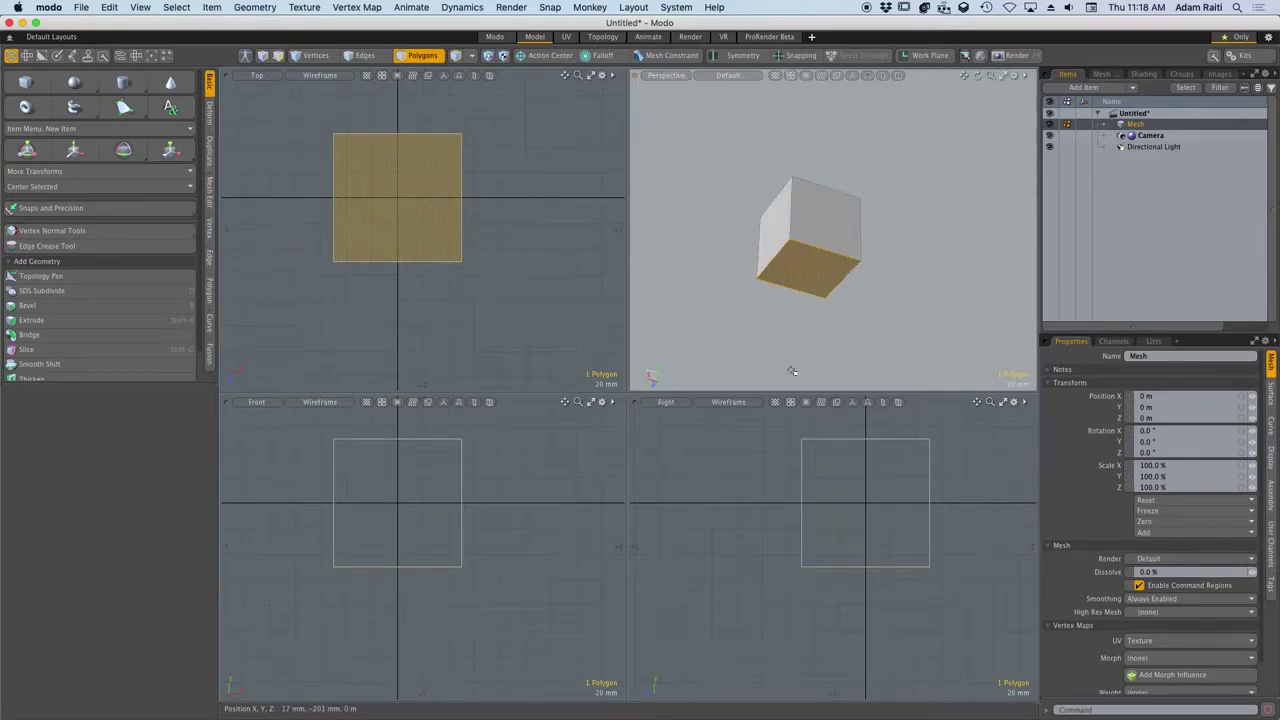
pyautogui.press('b')
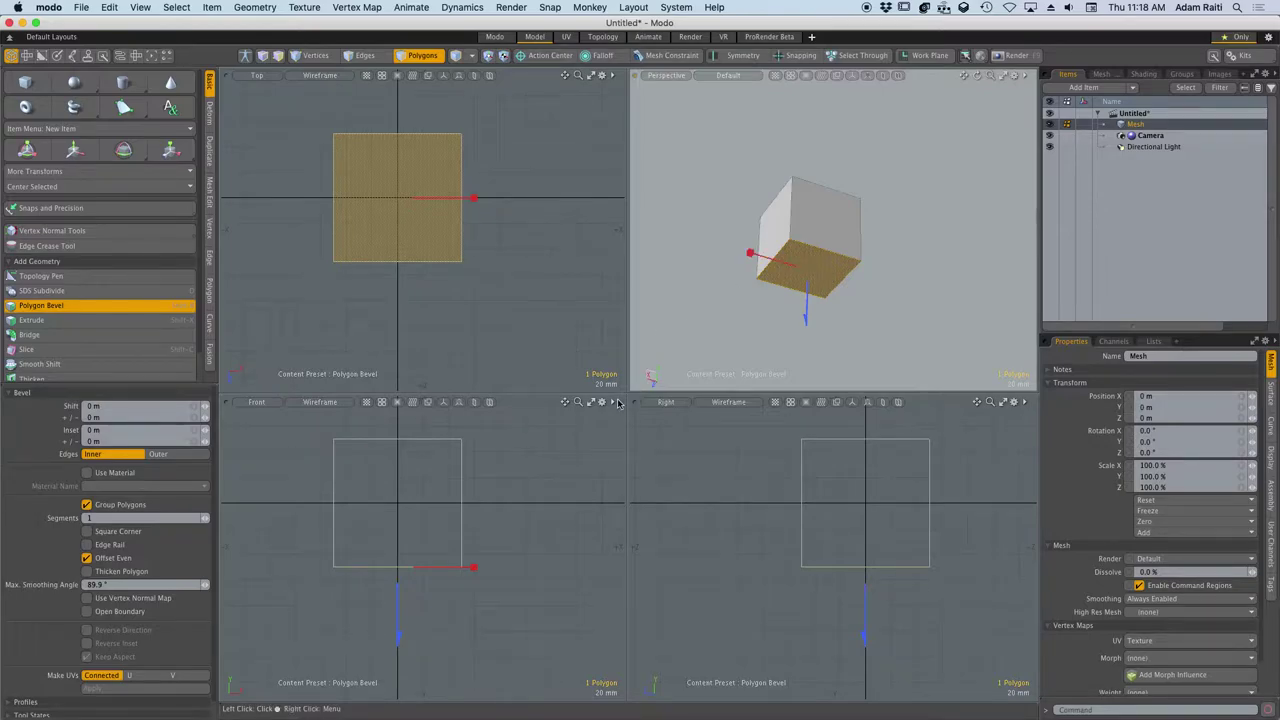
pyautogui.moveTo(751, 254); pyautogui.dragTo(806, 330)
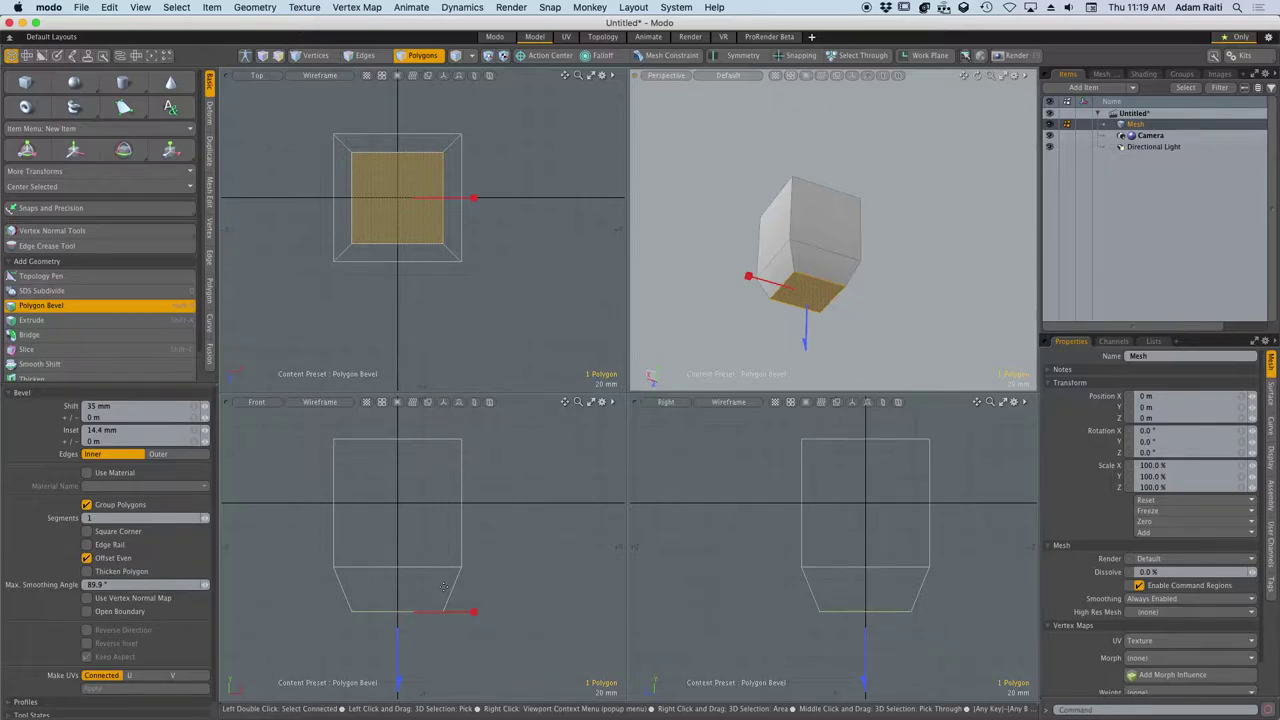
pyautogui.press('space')
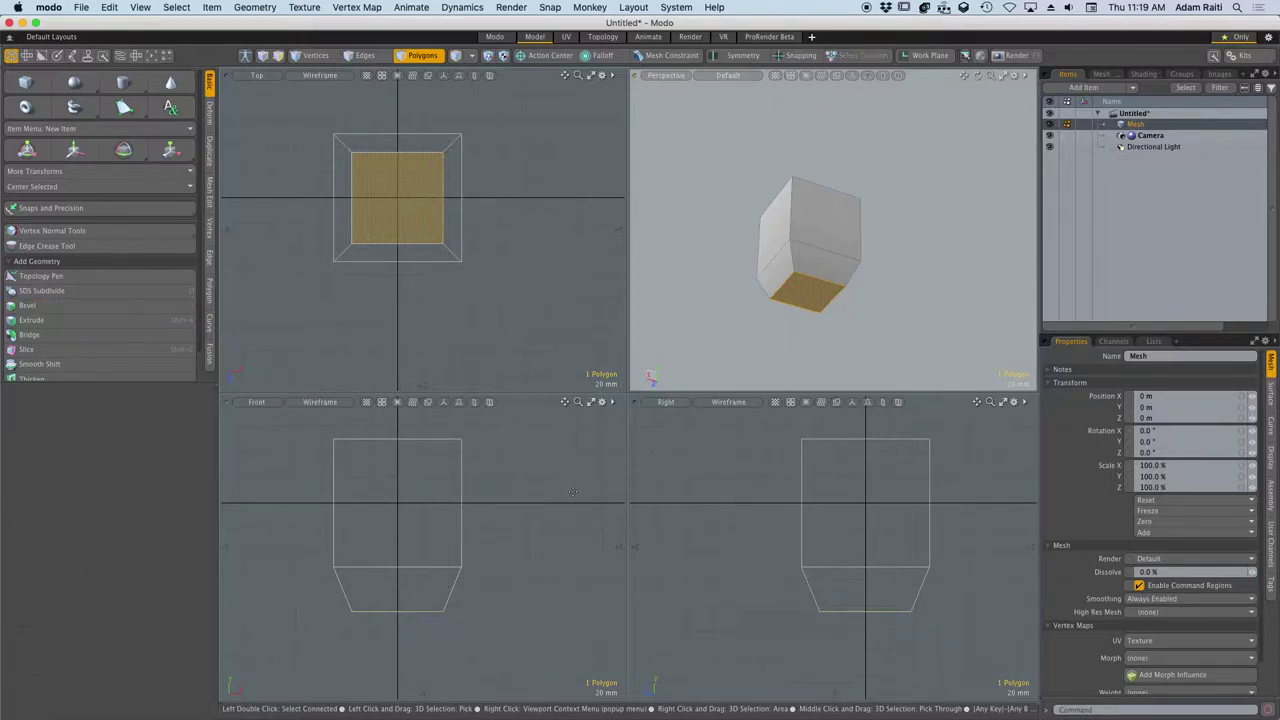
pyautogui.click(607, 460)
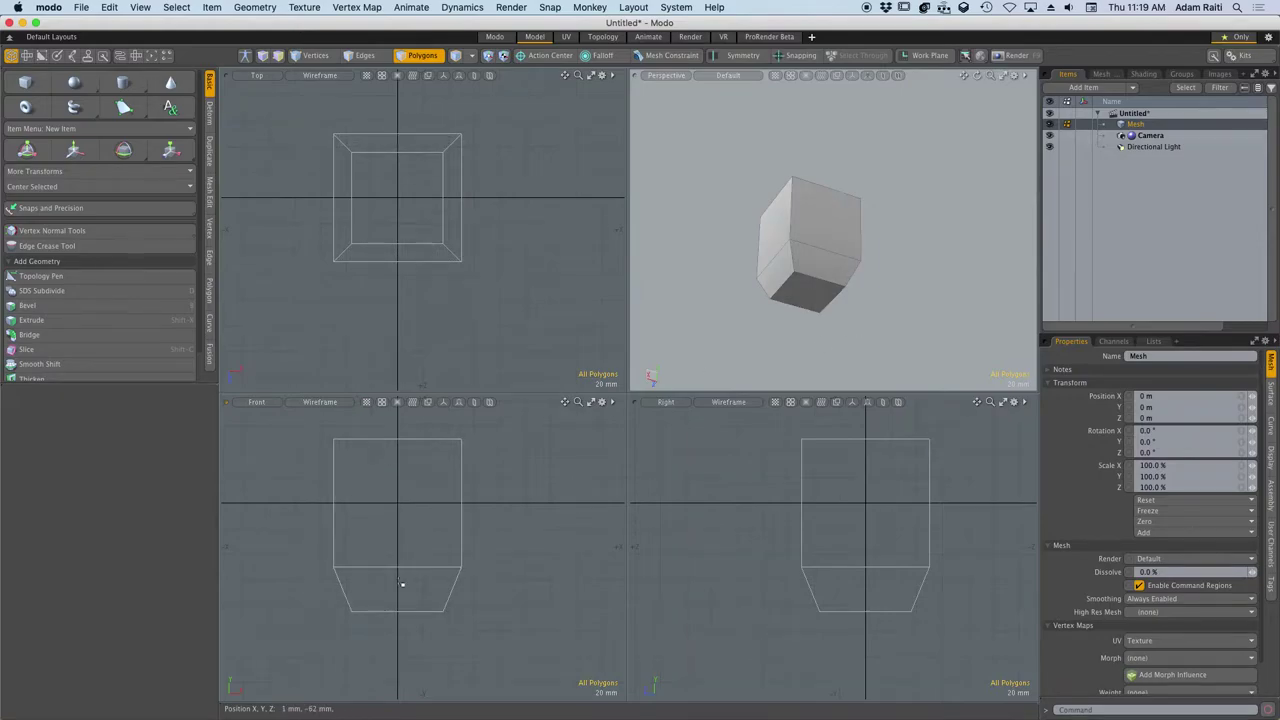
# Bevel the lowered bottom polygon again with a shift of about 16 mm and an inset of about 16.2 mm.
pyautogui.click(806, 293)
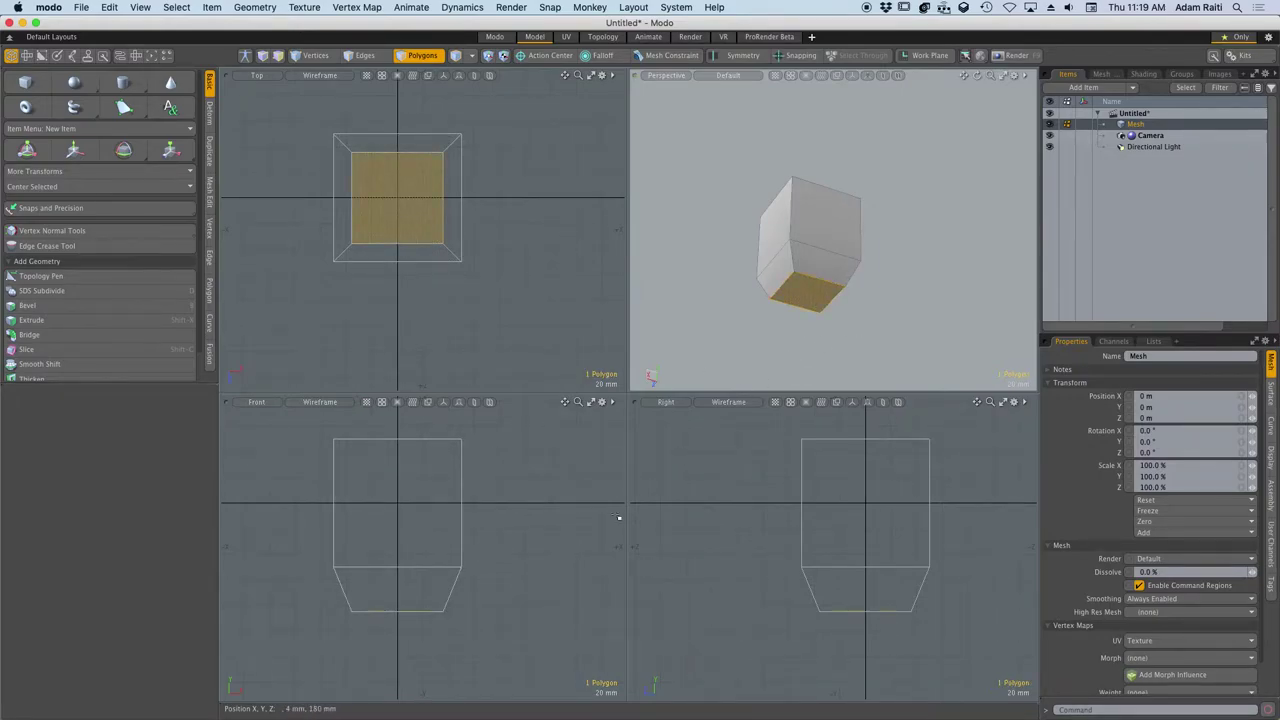
pyautogui.scroll(-2, 557, 497)
pyautogui.scroll(1, 514, 533)
pyautogui.scroll(2, 539, 534)
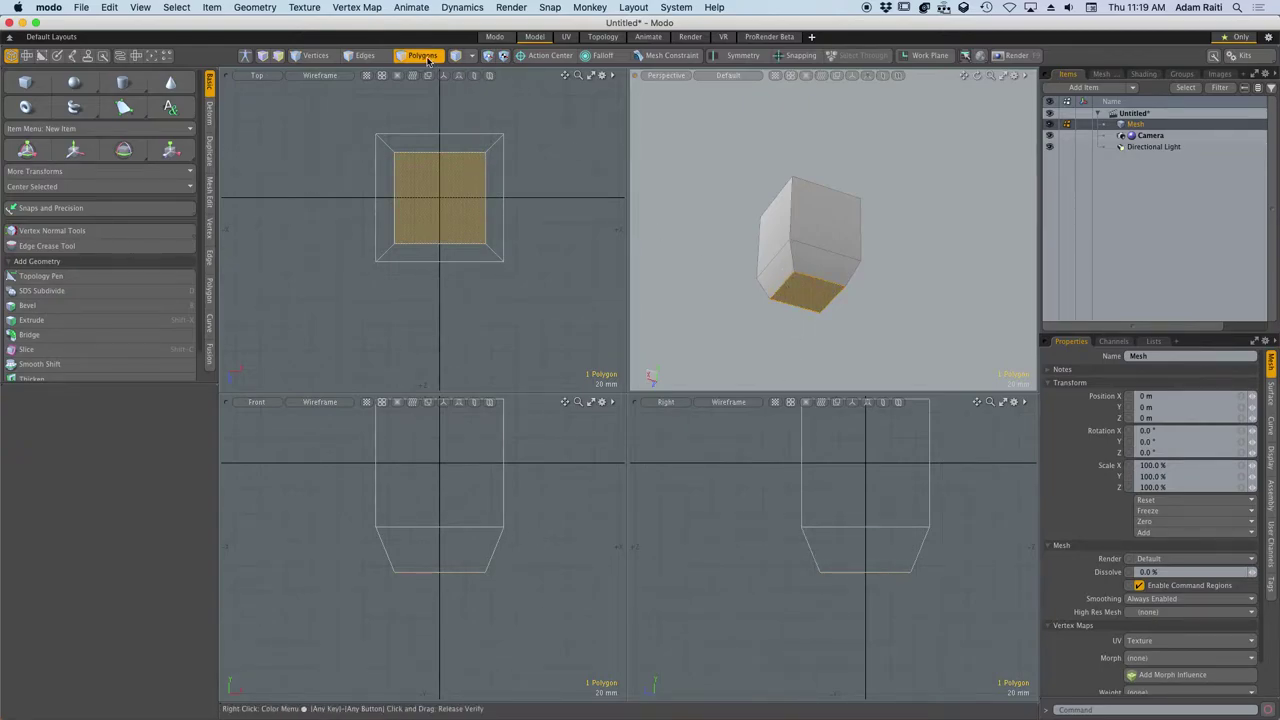
pyautogui.click(807, 297)
pyautogui.press('b')
pyautogui.moveTo(748, 276); pyautogui.dragTo(762, 281)
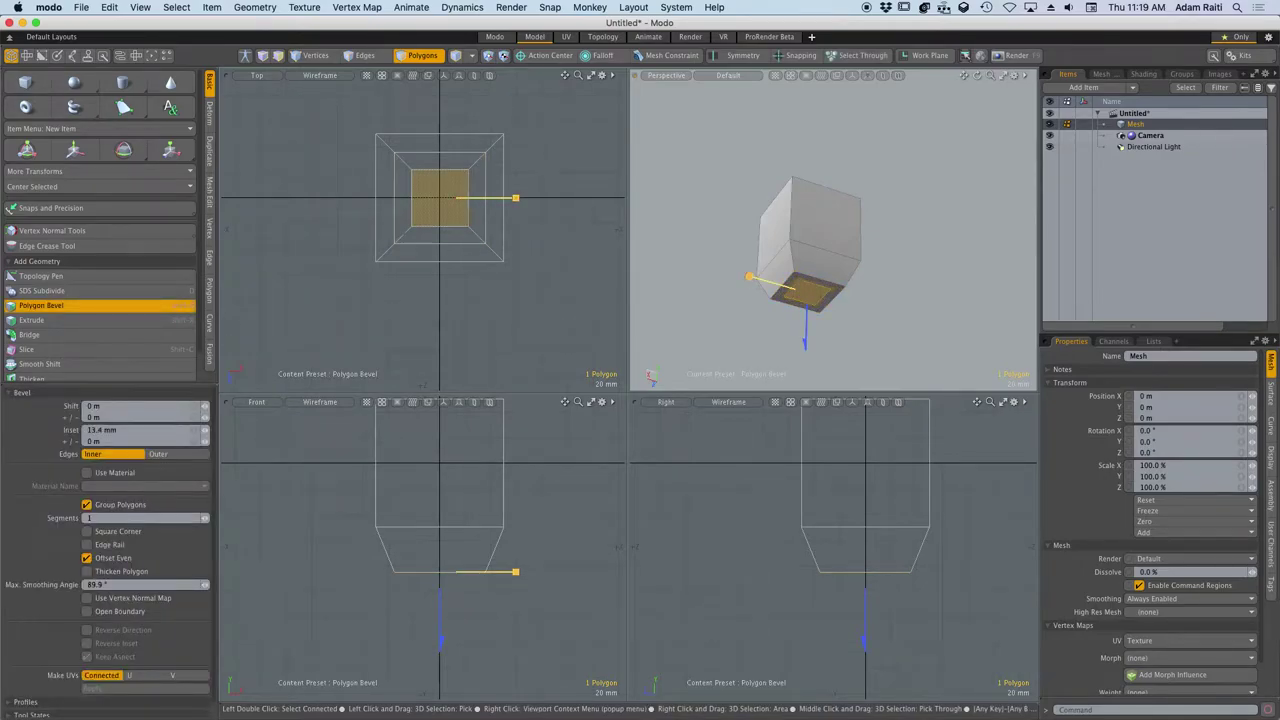
pyautogui.moveTo(811, 322); pyautogui.dragTo(810, 348)
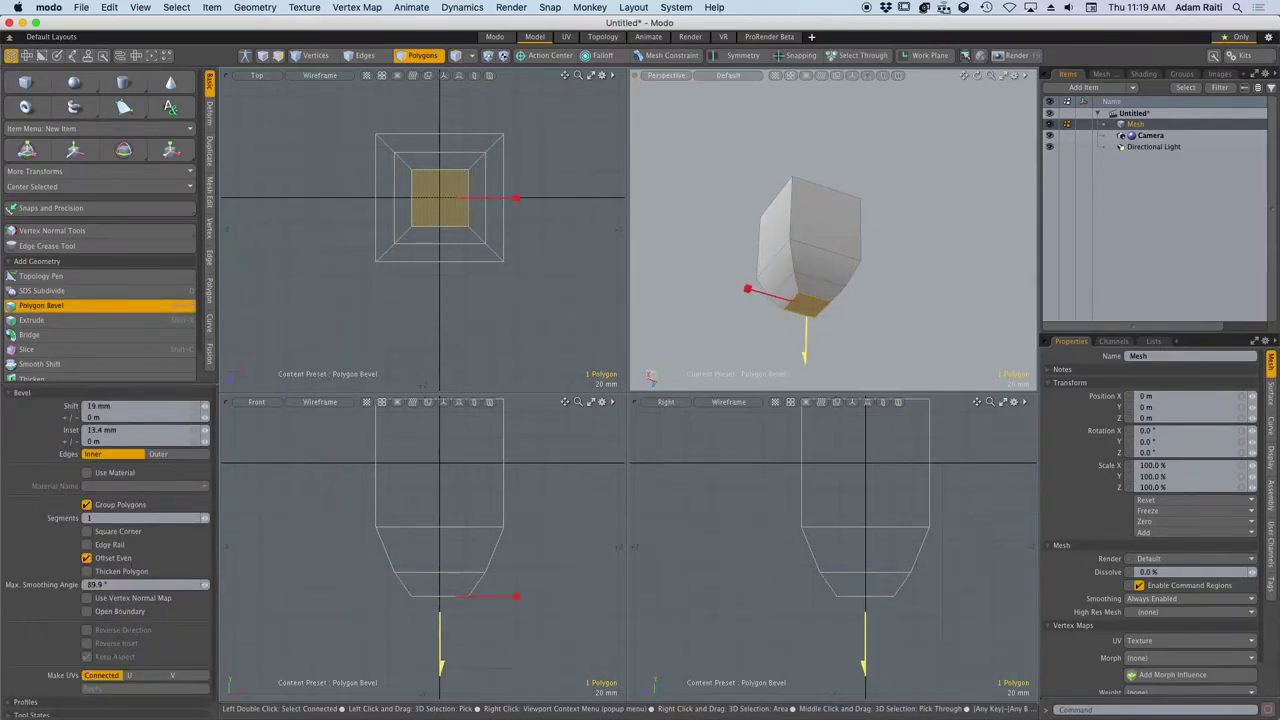
pyautogui.moveTo(748, 290); pyautogui.dragTo(751, 291)
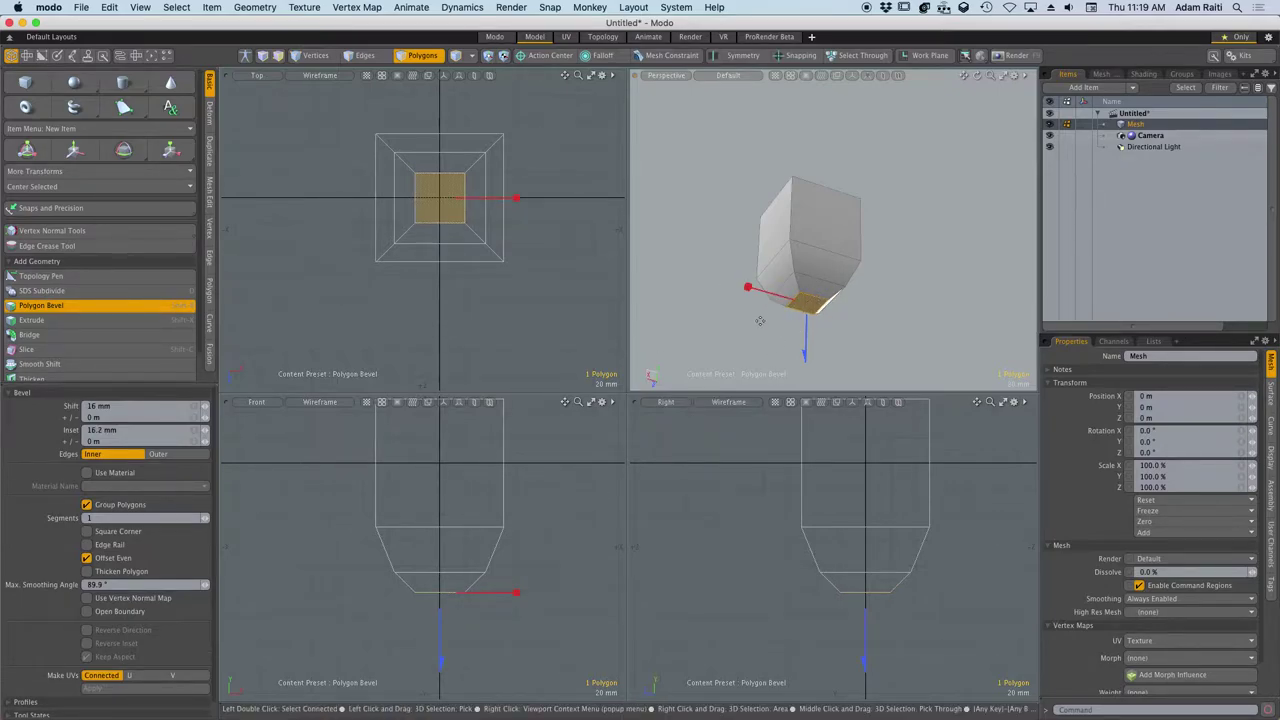
# Bevel the bottom polygon straight down again with a shift of about 92 mm and no inset to form a stem.
pyautogui.scroll(-4, 718, 297)
pyautogui.scroll(4, 746, 311)
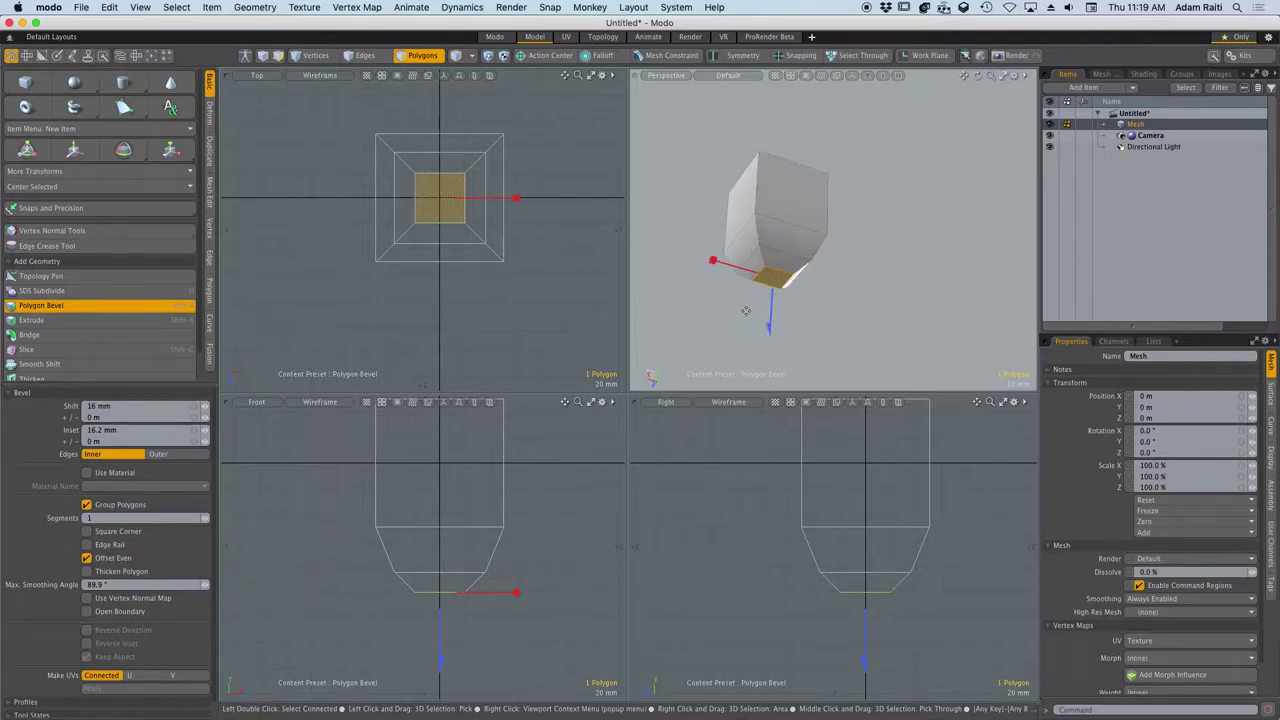
pyautogui.press('shift')
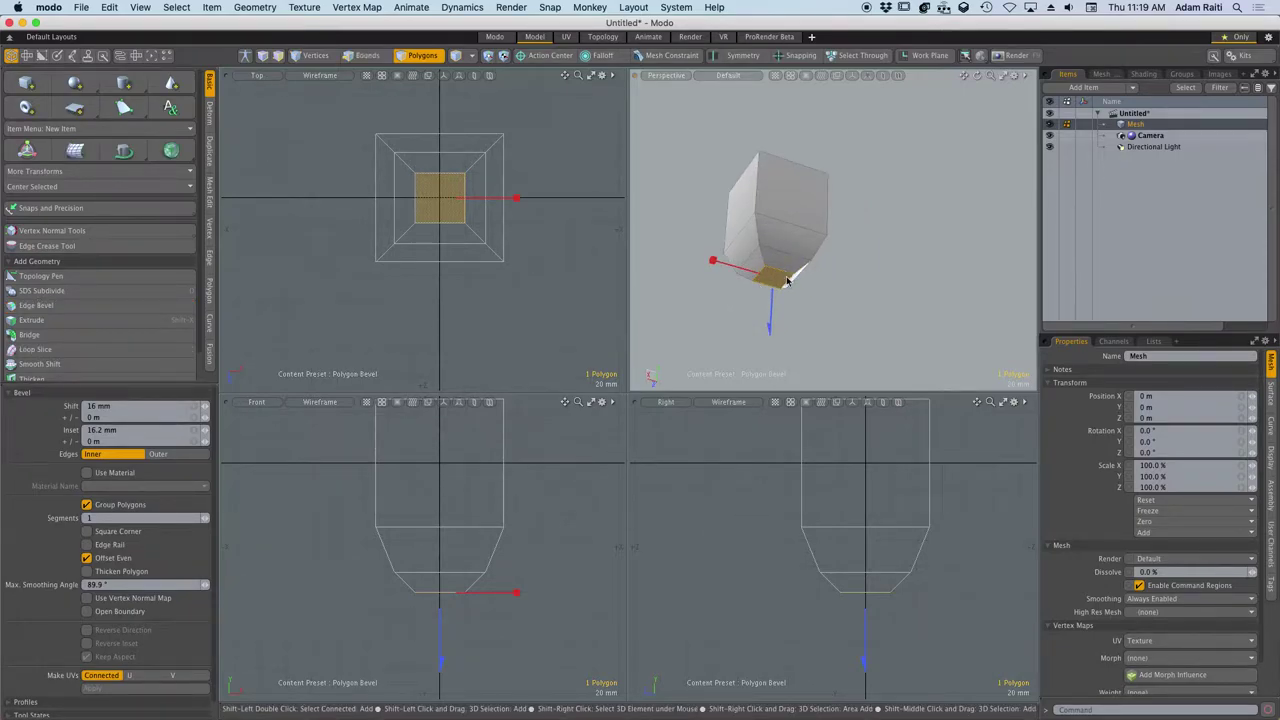
pyautogui.keyDown('shift'); pyautogui.click(788, 272); pyautogui.keyUp('shift')
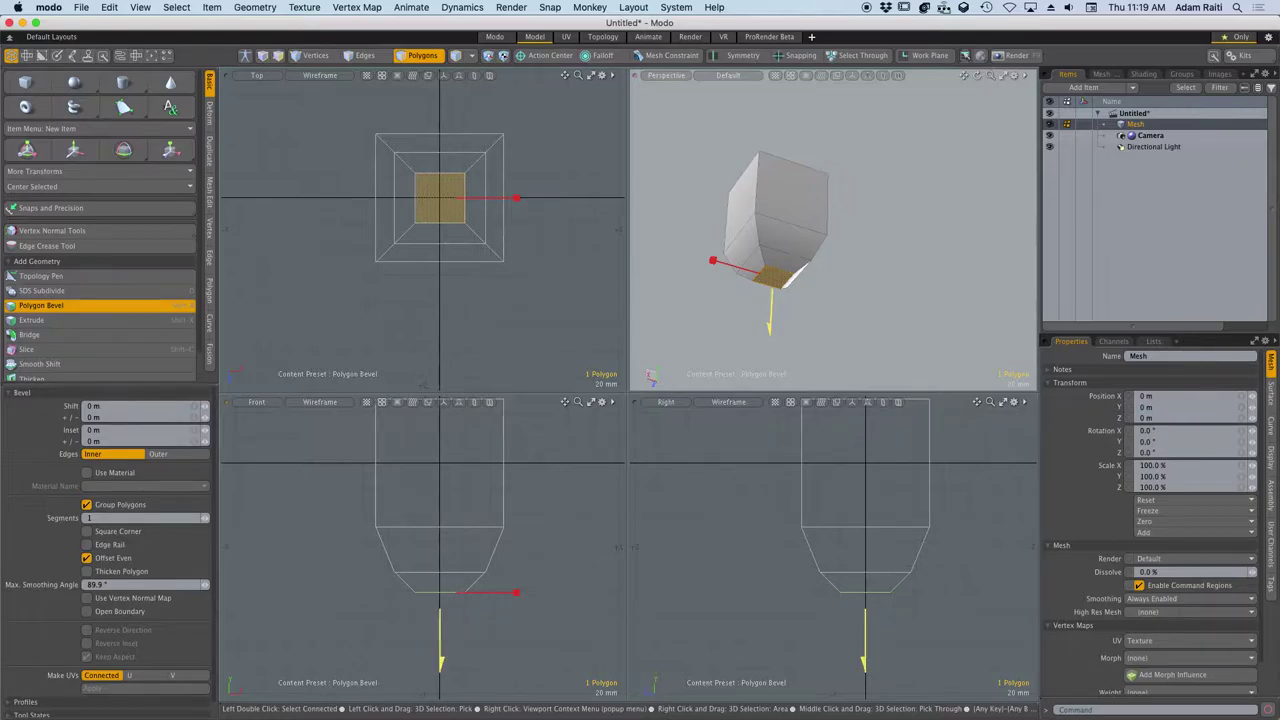
pyautogui.moveTo(443, 626); pyautogui.dragTo(443, 684)
pyautogui.scroll(-5, 455, 605)
pyautogui.scroll(5, 460, 615)
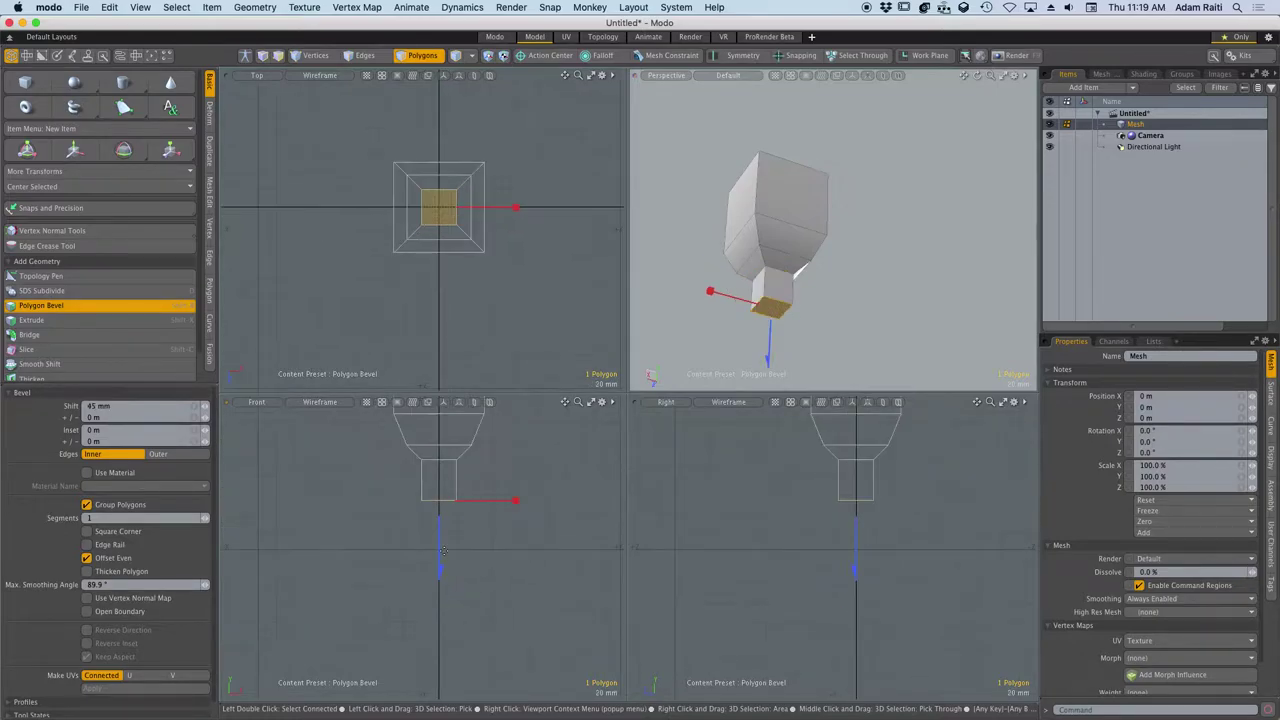
pyautogui.moveTo(440, 570); pyautogui.dragTo(440, 611)
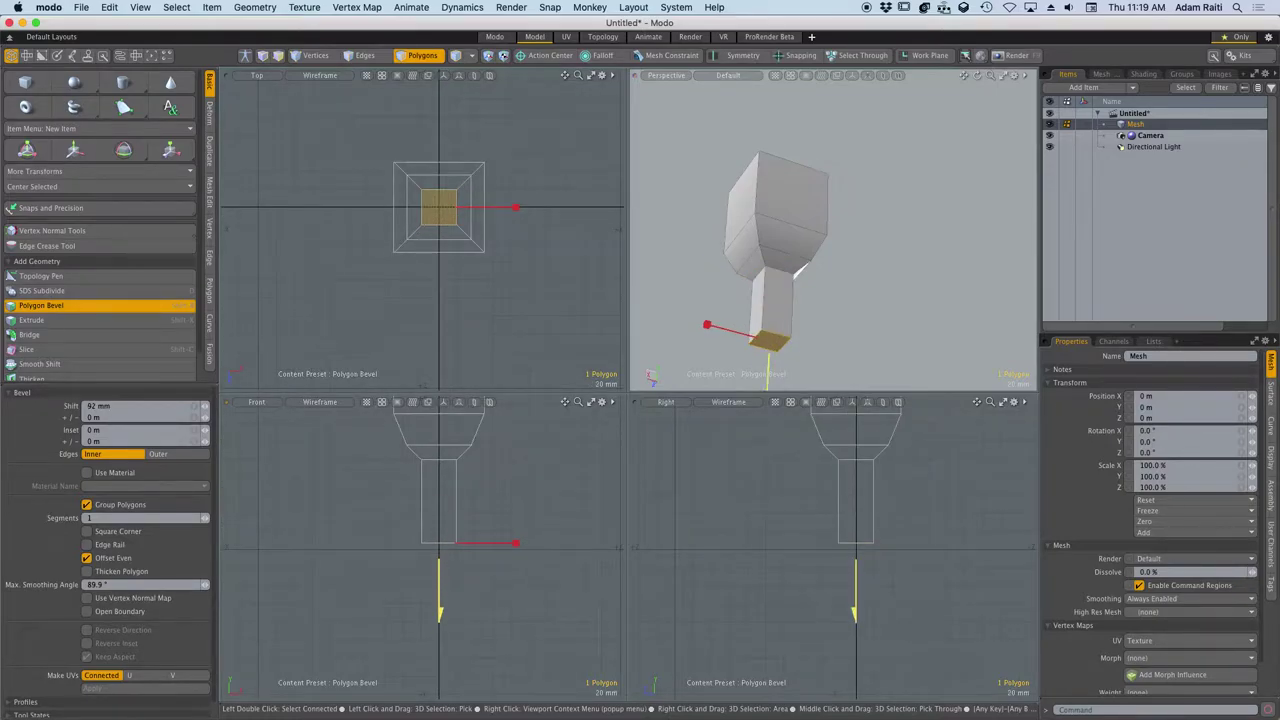
# Flare the stem's bottom polygon outward into a wide sloped base, and bevel it slightly downward to give the base a vertical rim.
pyautogui.press('shift')
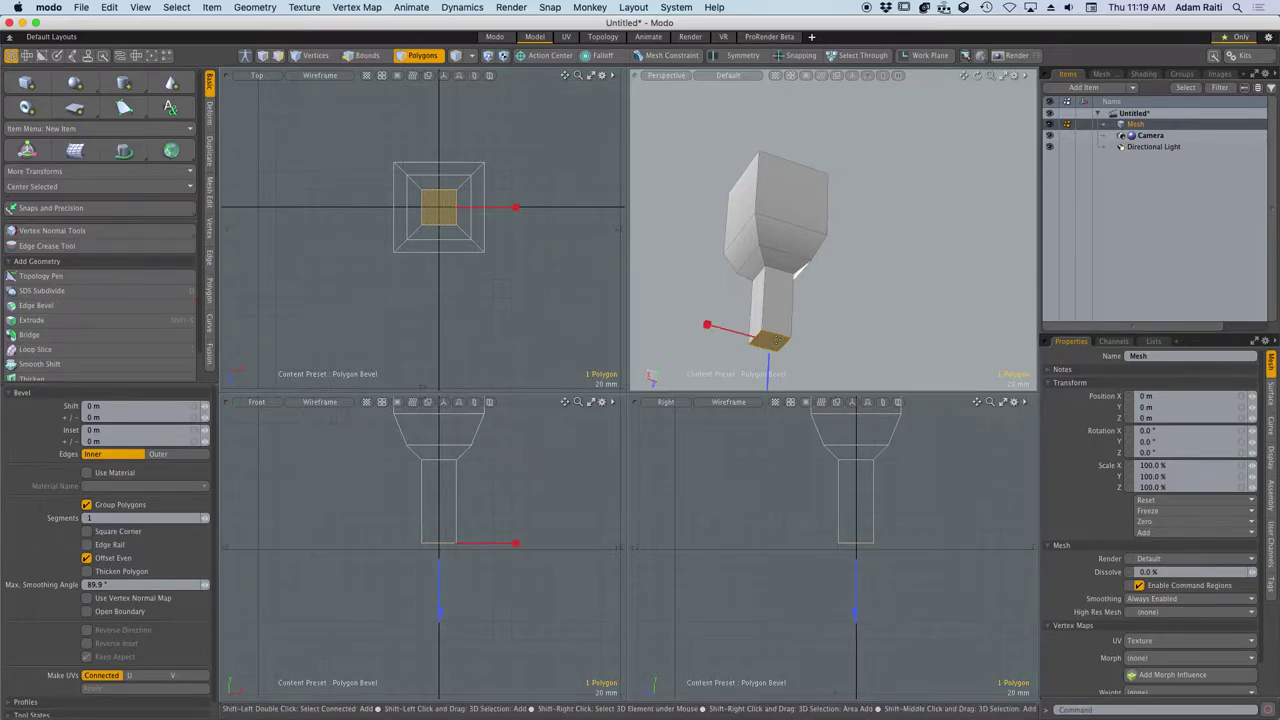
pyautogui.moveTo(710, 325); pyautogui.dragTo(739, 334)
pyautogui.moveTo(440, 577); pyautogui.dragTo(440, 585)
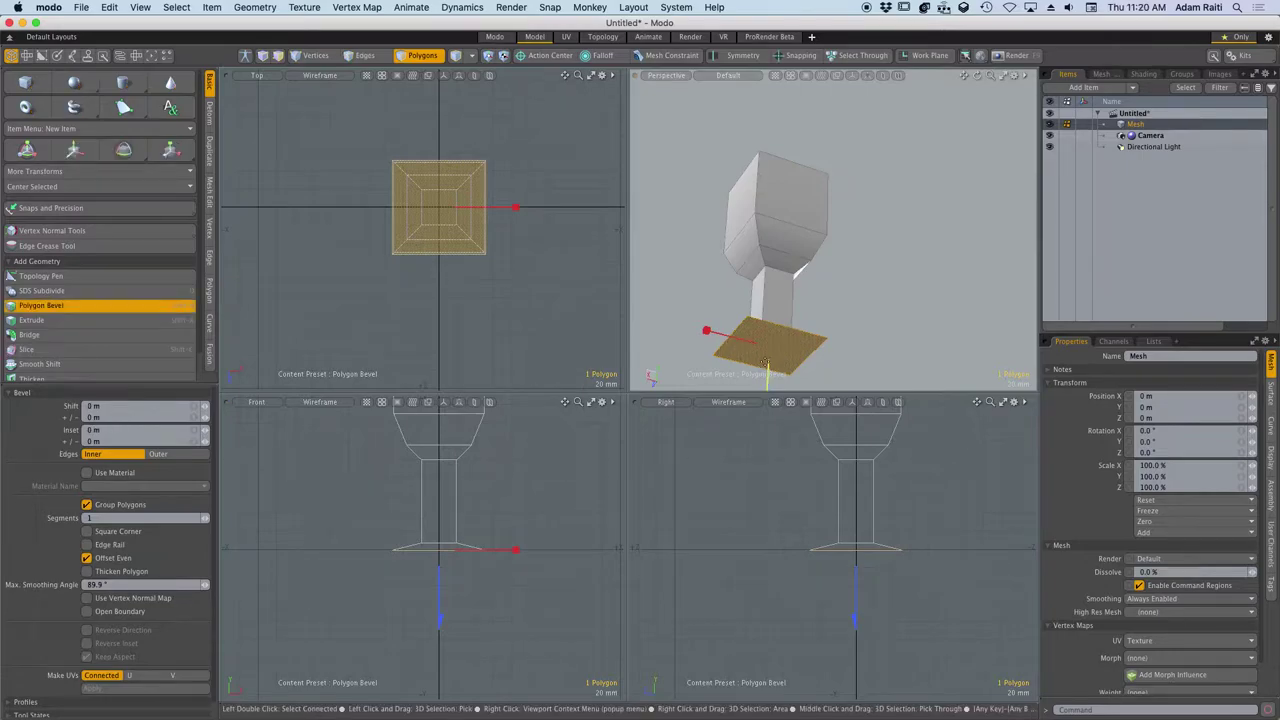
pyautogui.moveTo(440, 580); pyautogui.dragTo(440, 587)
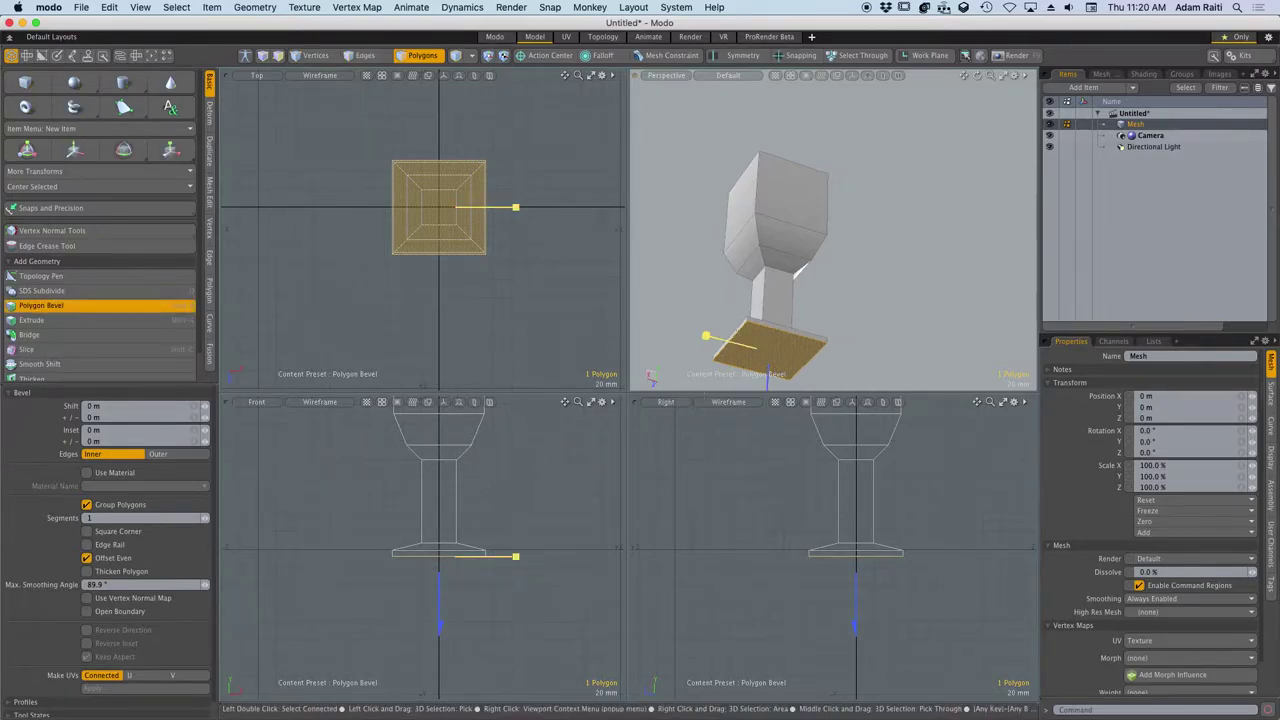
# Inset the base's underside polygon, and bevel it again into the base with a shift of about -10 mm and an inset of about 16.9 mm.
pyautogui.moveTo(708, 336); pyautogui.dragTo(719, 339)
pyautogui.press('shift')
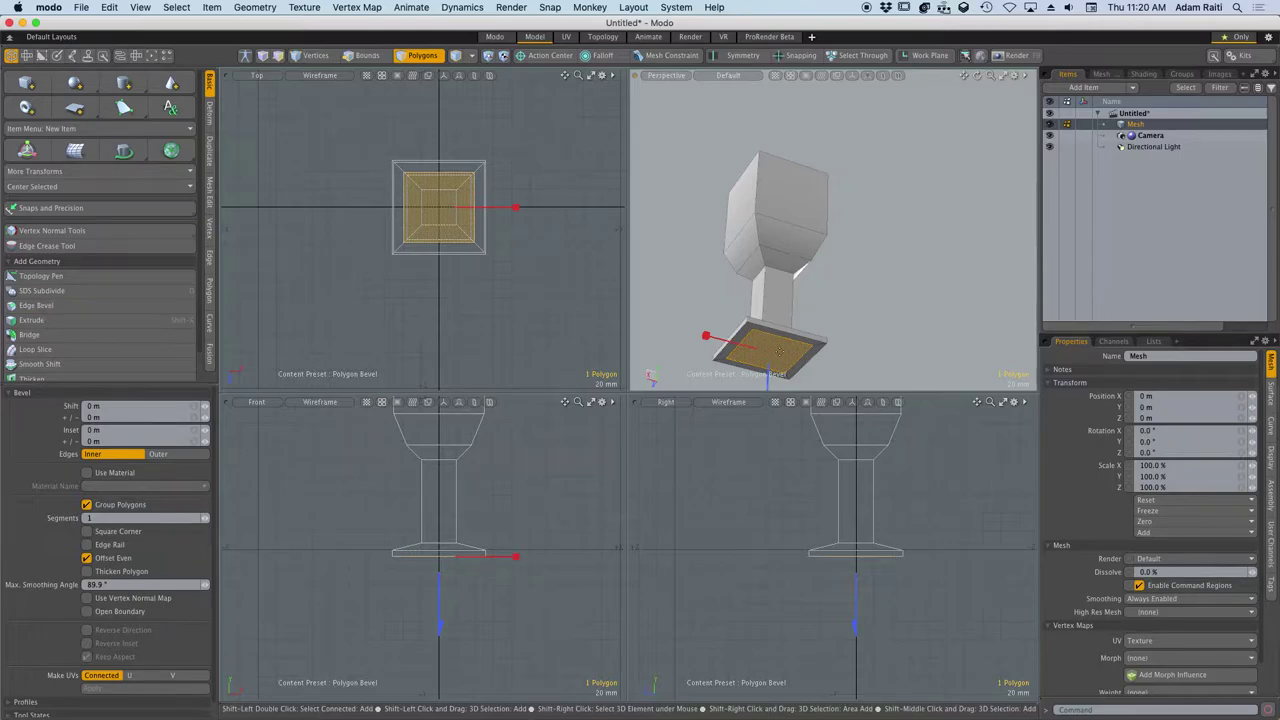
pyautogui.moveTo(769, 387); pyautogui.dragTo(769, 379)
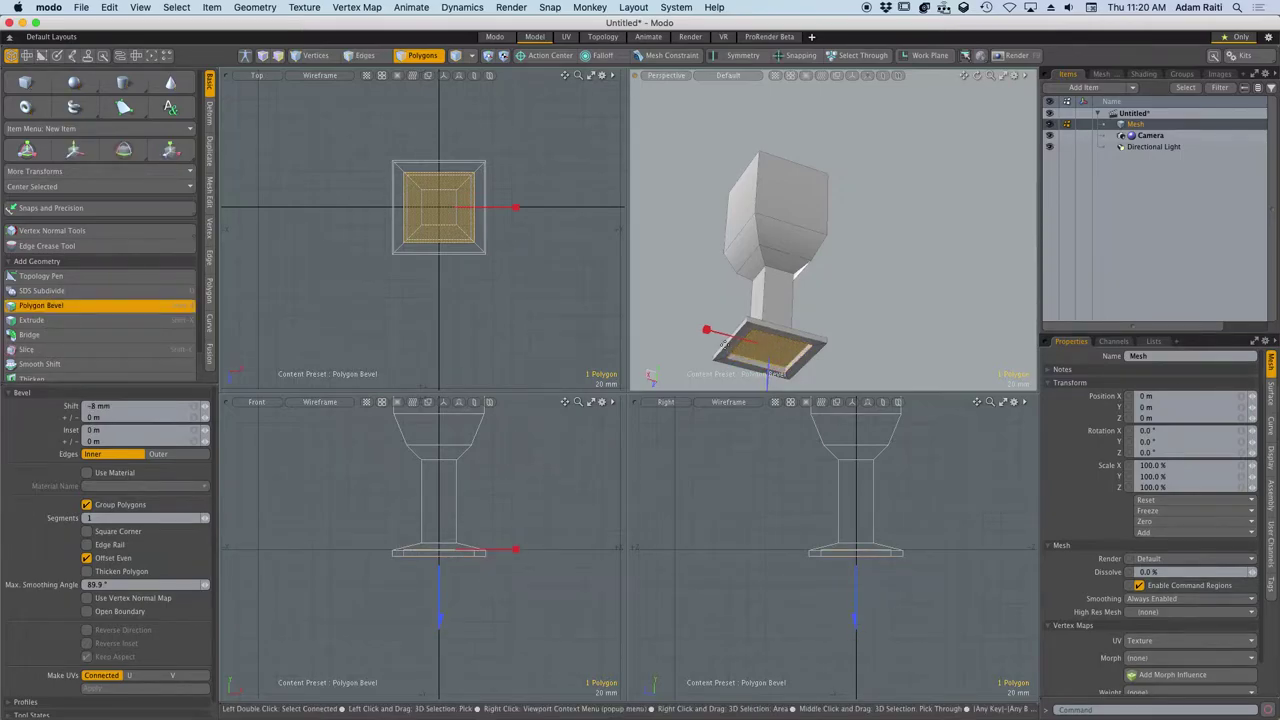
pyautogui.moveTo(708, 331); pyautogui.dragTo(716, 334)
pyautogui.moveTo(468, 555); pyautogui.dragTo(449, 525)
pyautogui.scroll(4, 437, 573)
pyautogui.moveTo(523, 471); pyautogui.dragTo(500, 471)
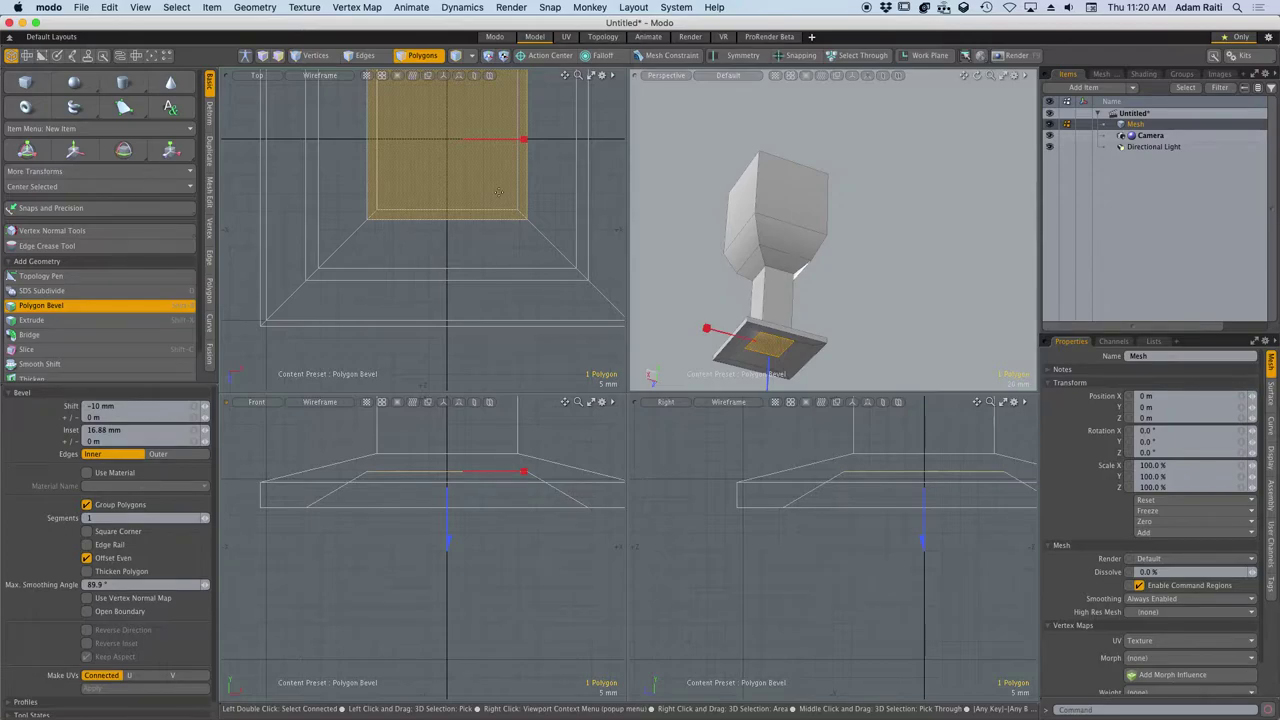
# Adjust the underside recess to an inset of about 19.8 mm and a shift of about -6.4 mm, and deselect its polygon.
pyautogui.scroll(2, 467, 459)
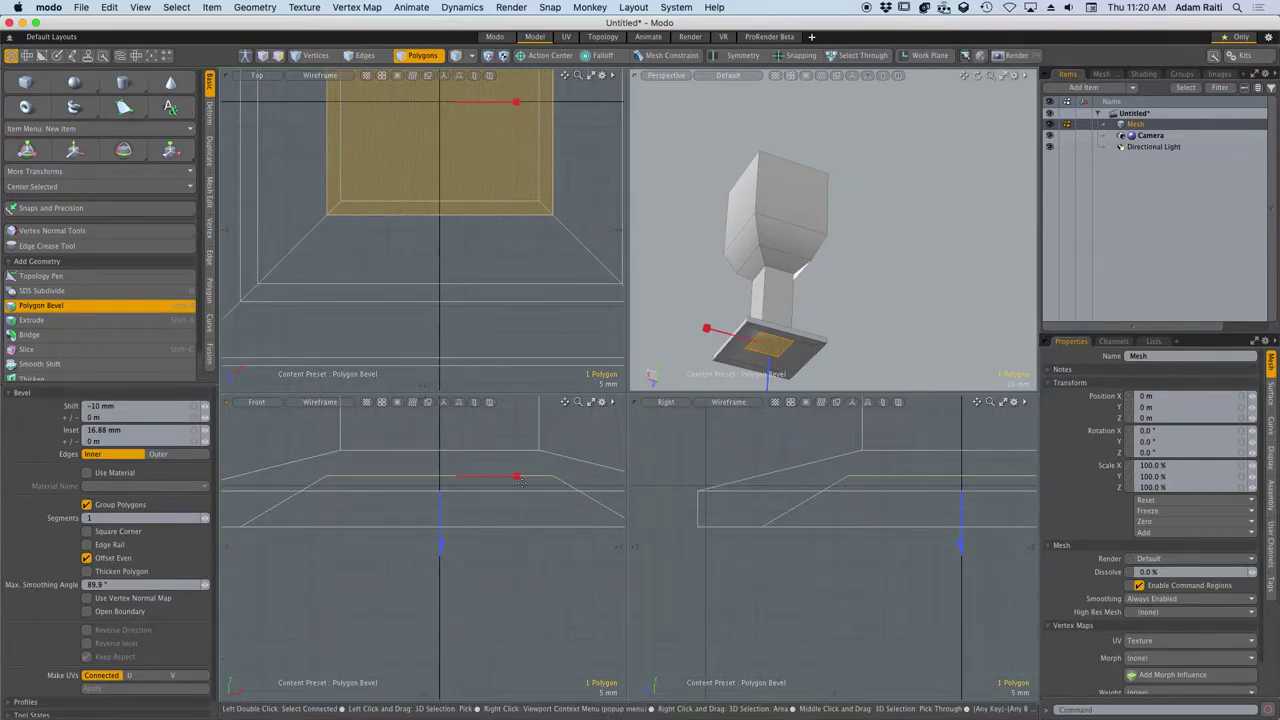
pyautogui.moveTo(517, 476); pyautogui.dragTo(503, 476)
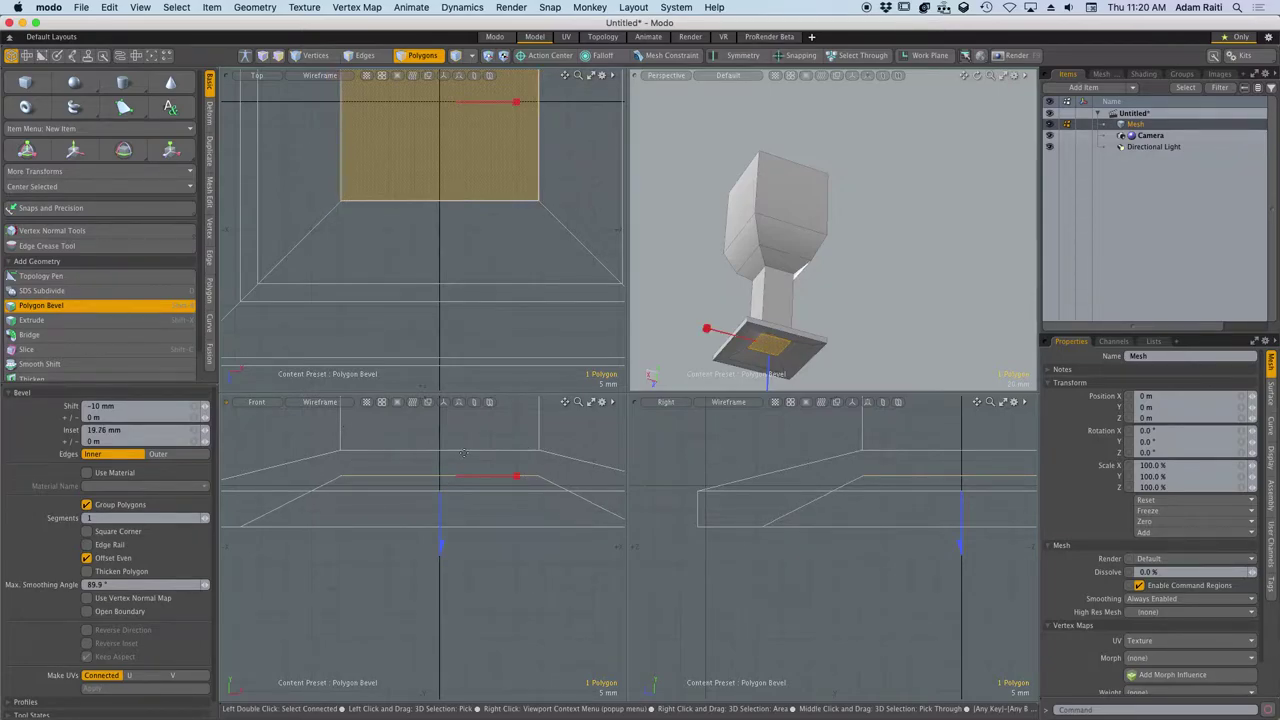
pyautogui.moveTo(444, 518); pyautogui.dragTo(445, 539)
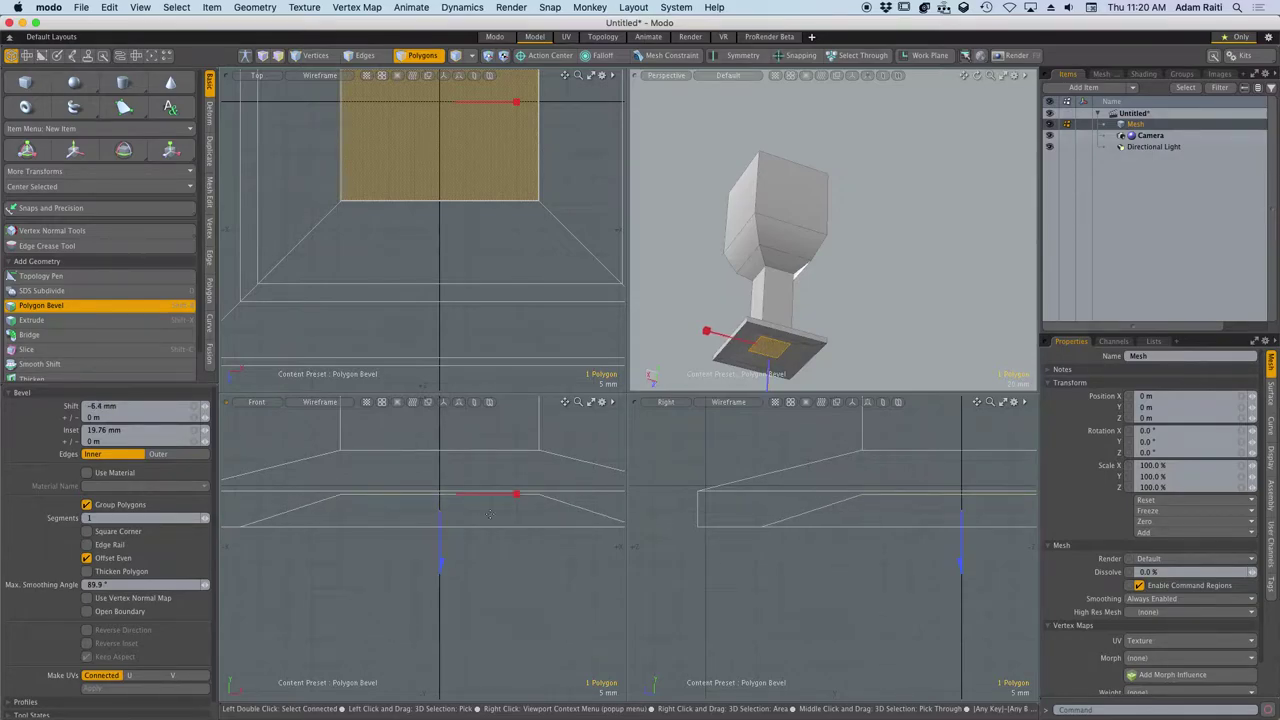
pyautogui.keyDown('ctrl'); pyautogui.keyDown('alt'); pyautogui.moveTo(493, 502); pyautogui.dragTo(434, 512); pyautogui.keyUp('alt'); pyautogui.keyUp('ctrl')
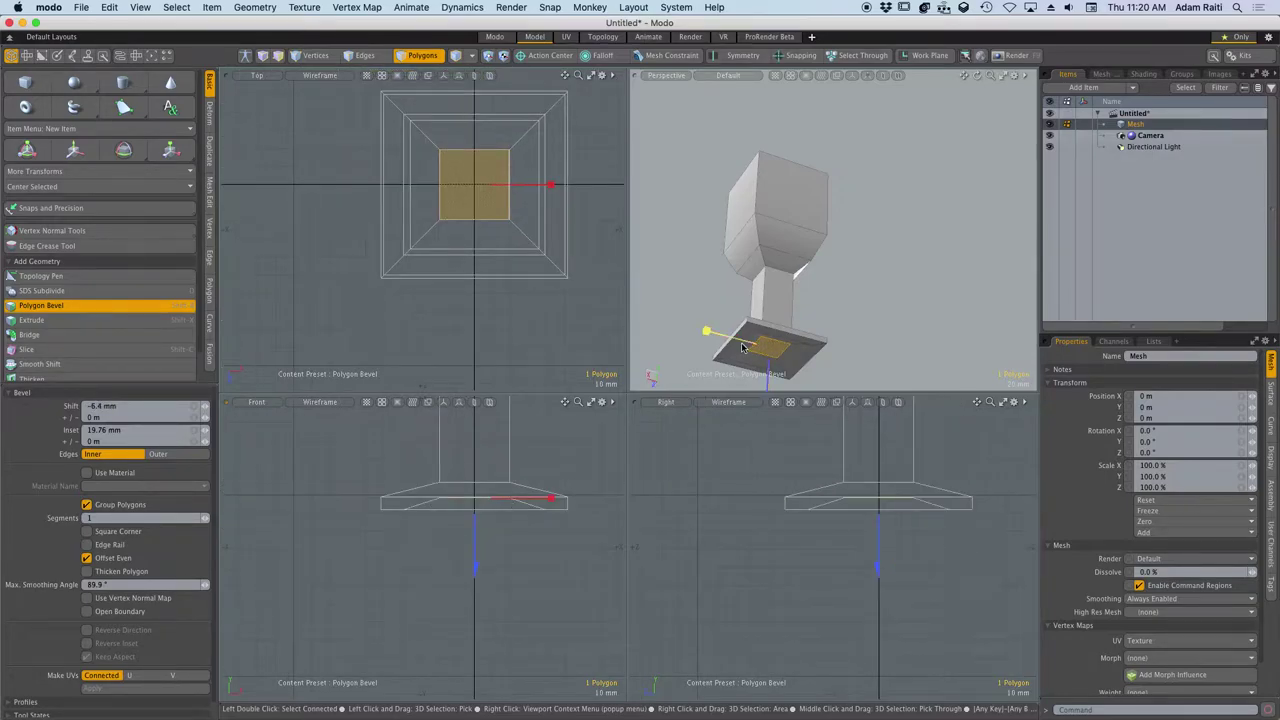
pyautogui.press('space')
pyautogui.press('Escape')
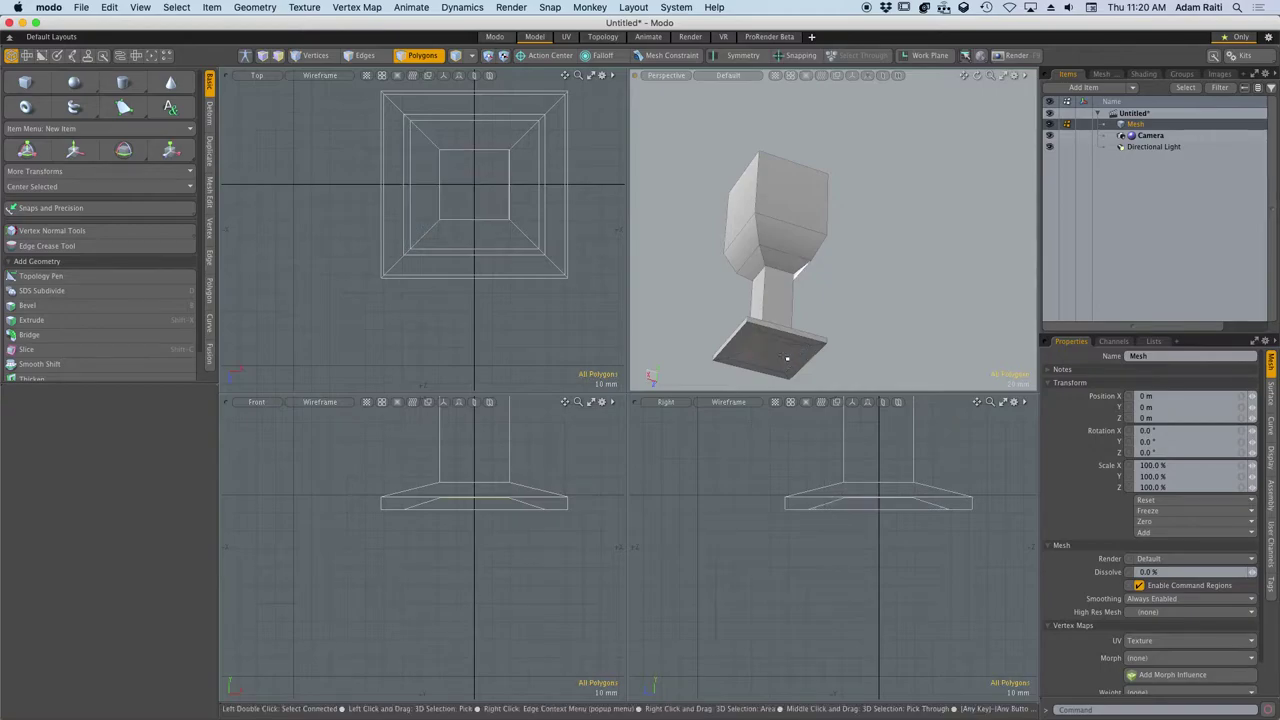
# Examine the whole shape from above in perspective and its upper body in the front view.
pyautogui.keyDown('alt'); pyautogui.moveTo(808, 279); pyautogui.dragTo(765, 322); pyautogui.keyUp('alt')
pyautogui.scroll(-5, 766, 308)
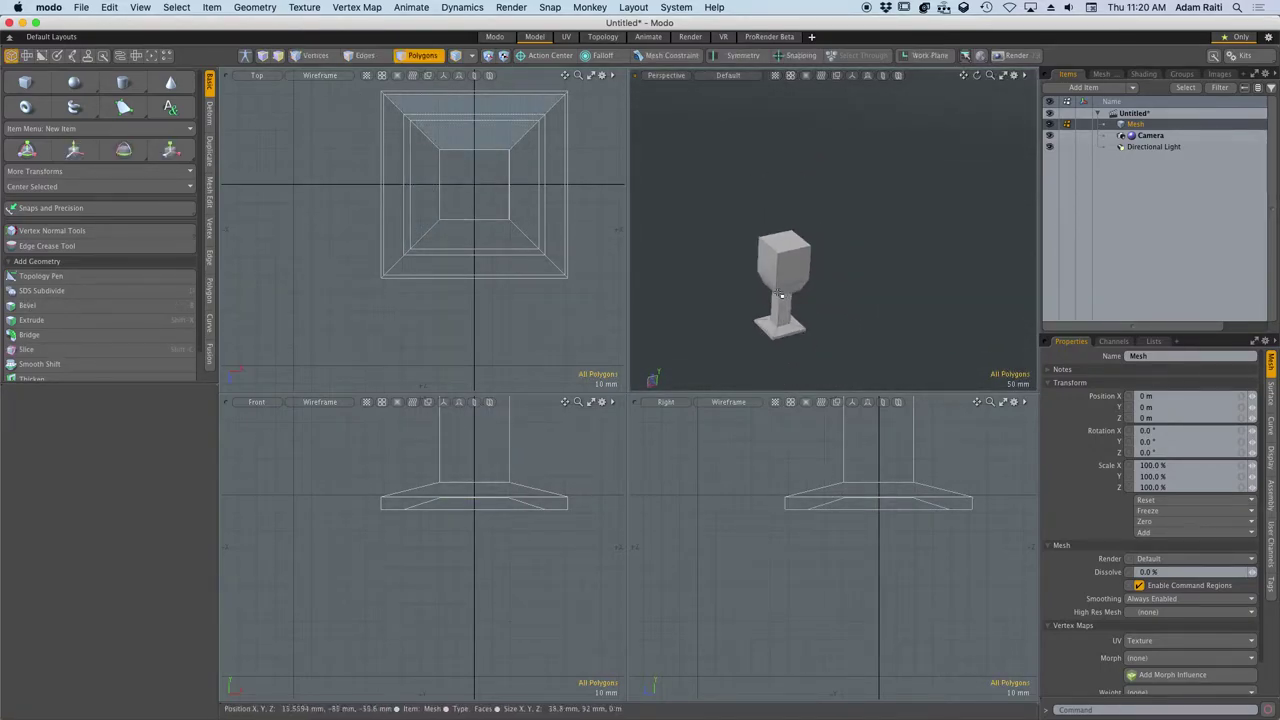
pyautogui.scroll(7, 769, 294)
pyautogui.keyDown('alt'); pyautogui.moveTo(480, 506); pyautogui.dragTo(439, 700); pyautogui.keyUp('alt')
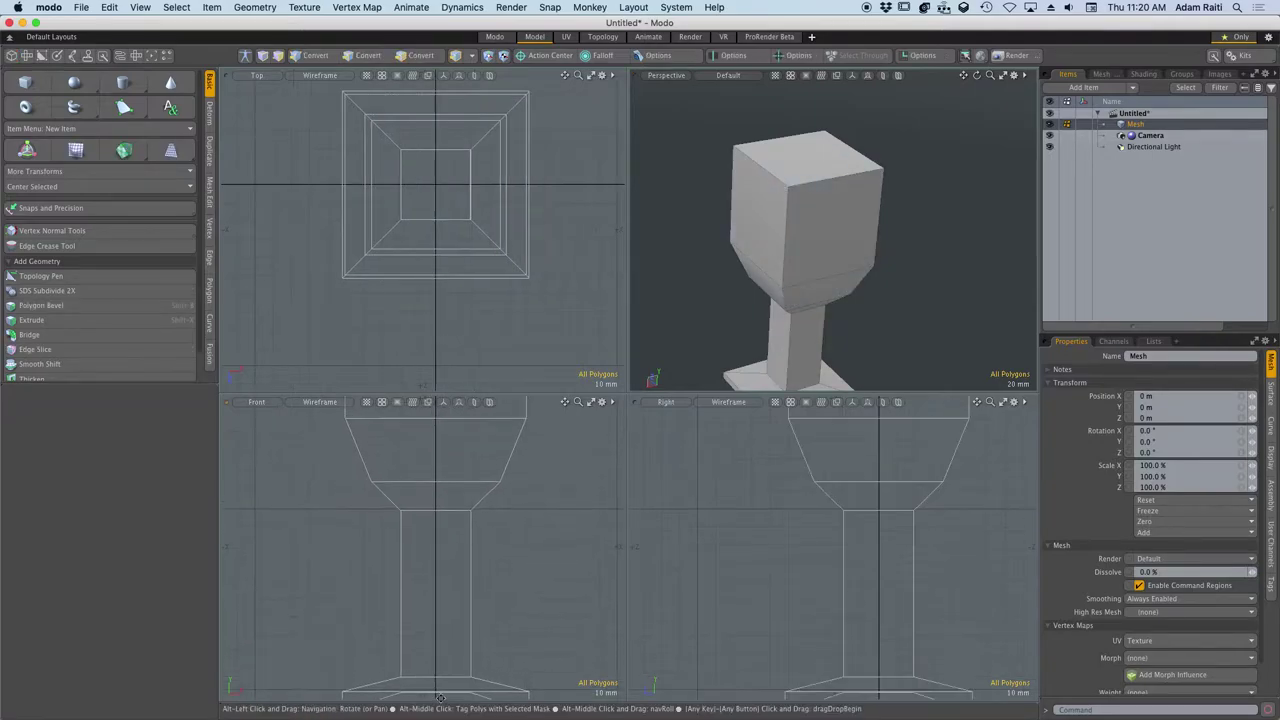
pyautogui.keyDown('alt'); pyautogui.moveTo(460, 478); pyautogui.dragTo(461, 658); pyautogui.keyUp('alt')
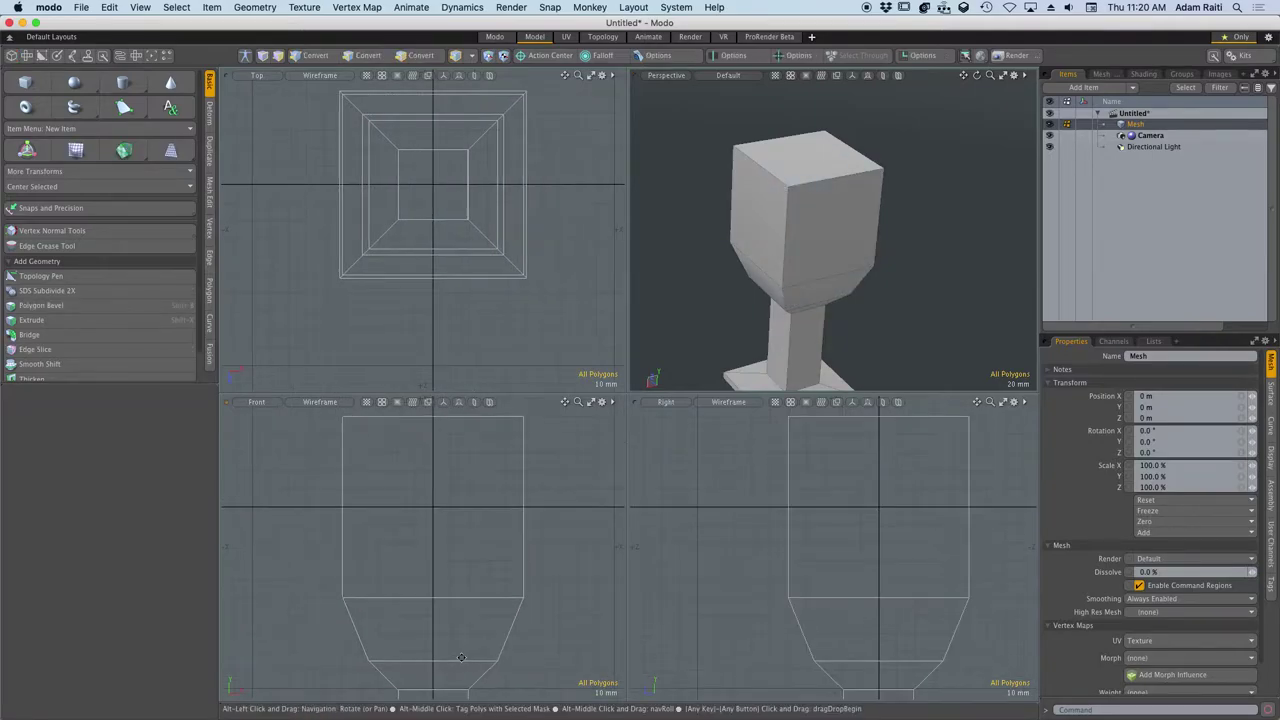
pyautogui.click(810, 168)
pyautogui.press('b')
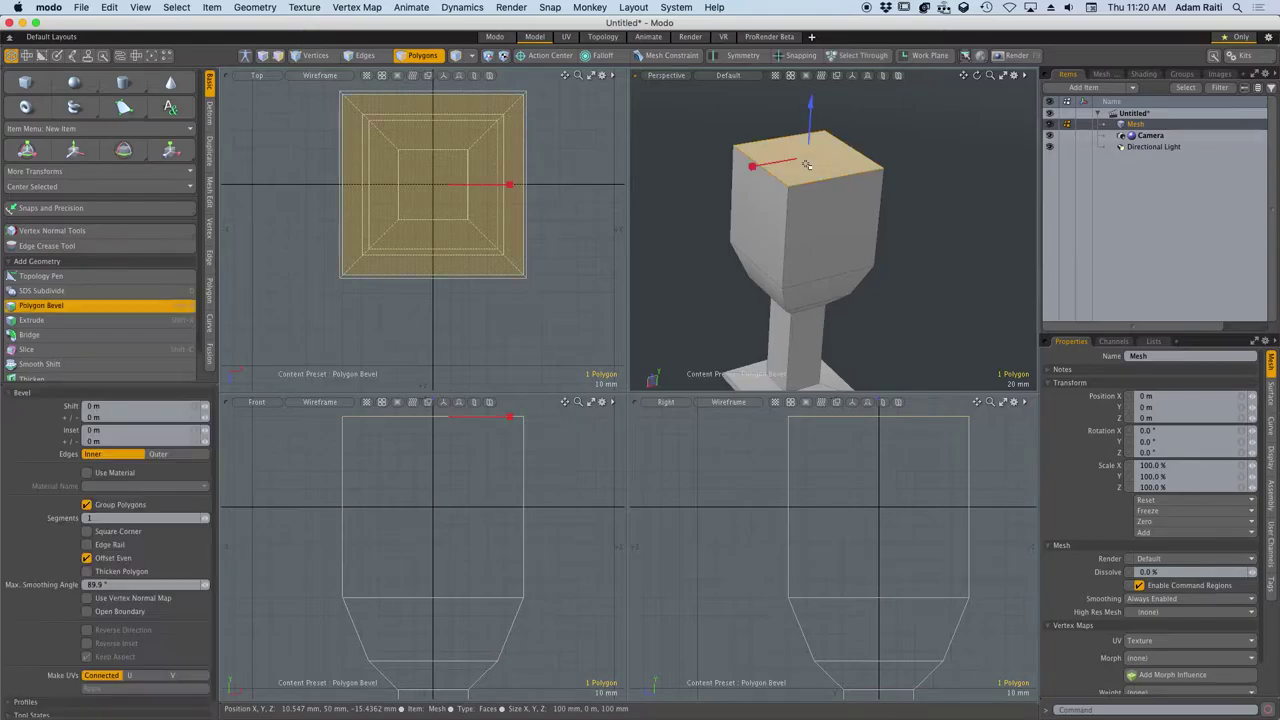
pyautogui.press('q')
pyautogui.click(900, 292)
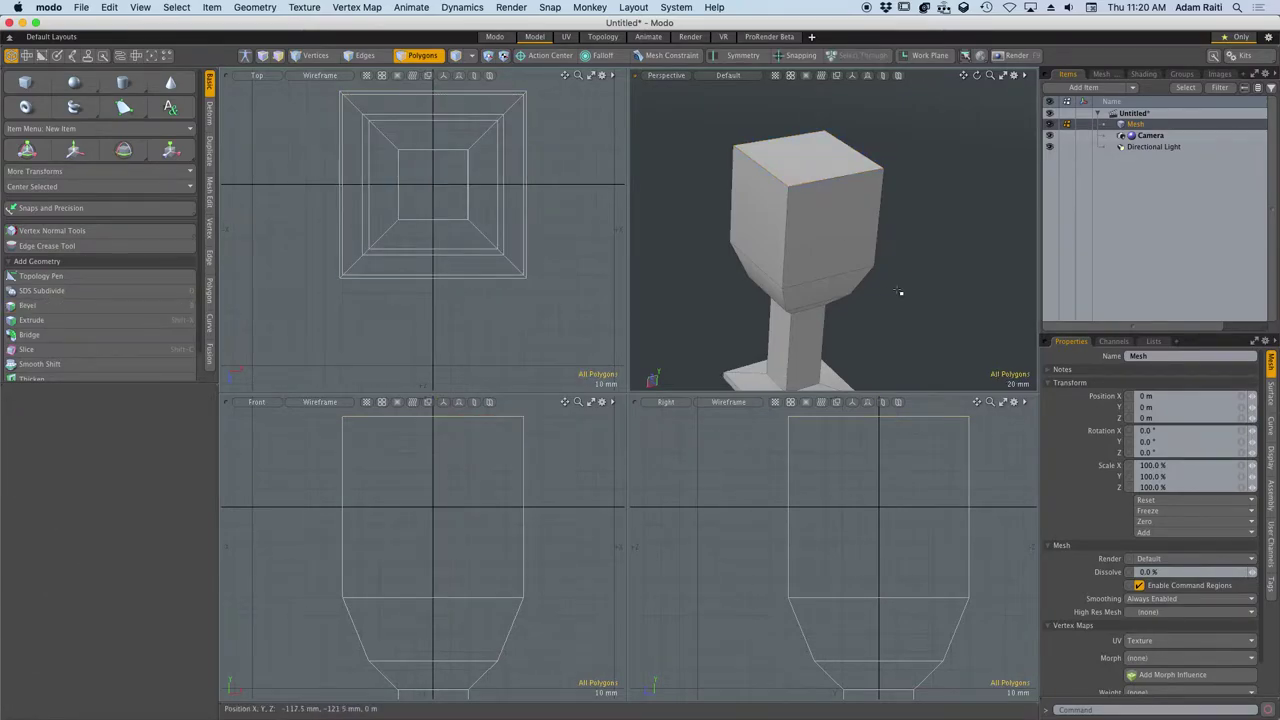
pyautogui.click(805, 167)
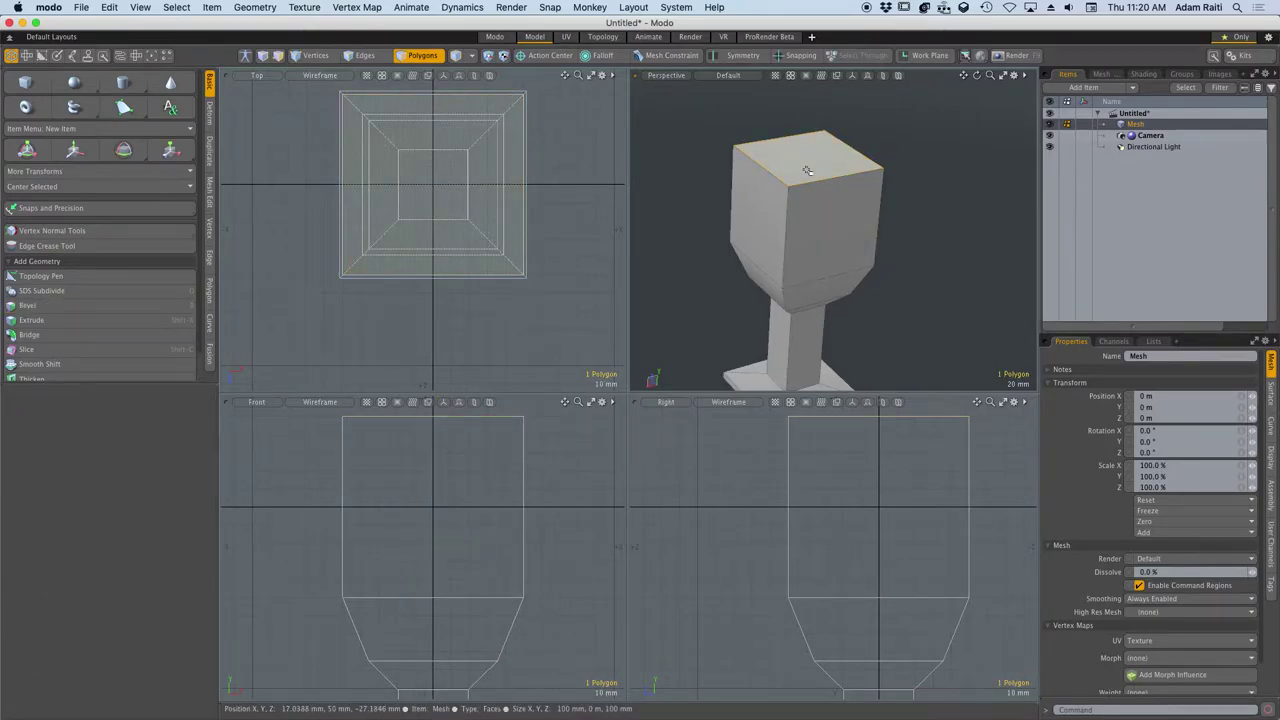
pyautogui.press('b')
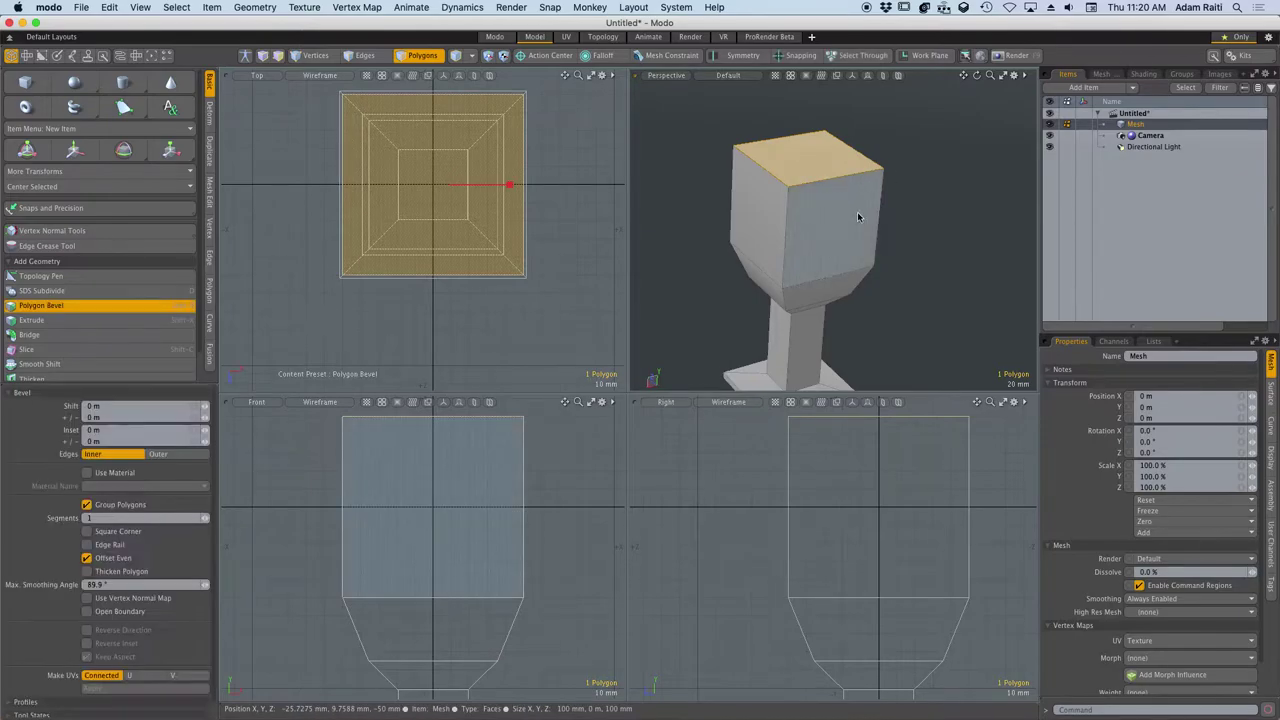
pyautogui.moveTo(752, 166); pyautogui.dragTo(749, 166)
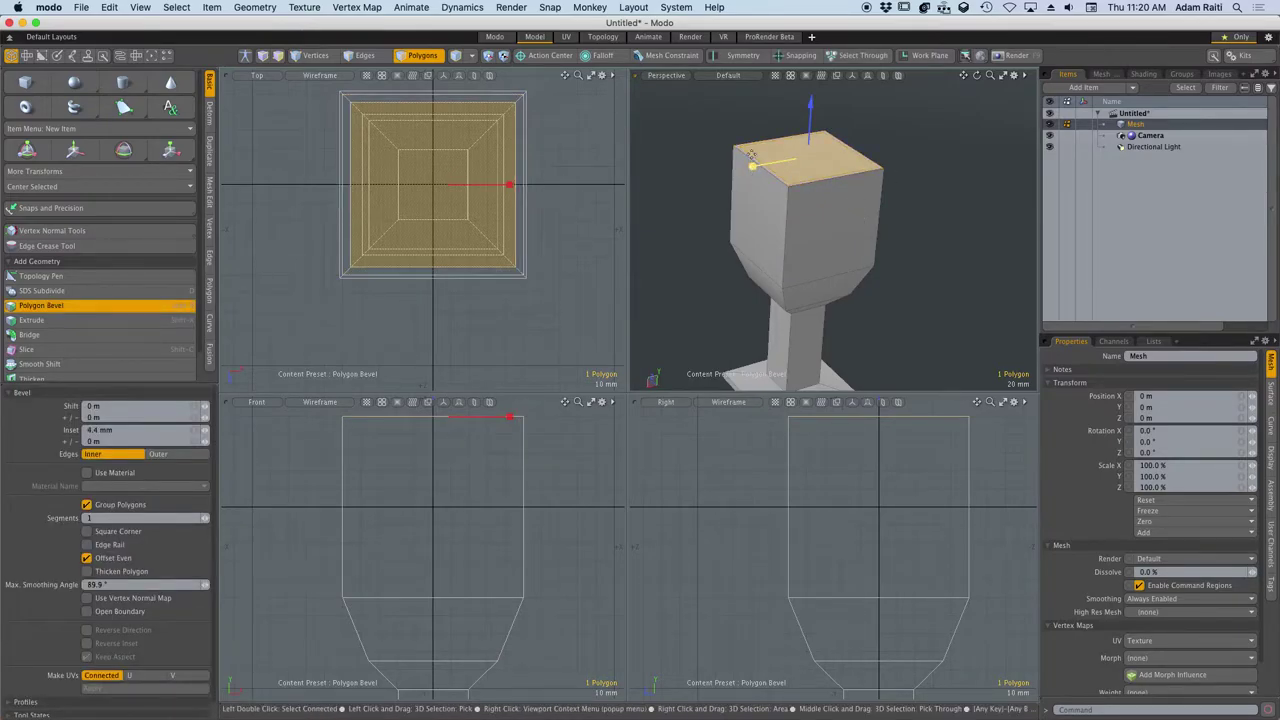
pyautogui.scroll(5, 763, 148)
pyautogui.press('super+z')
pyautogui.press('super+z')
pyautogui.press('super+z')
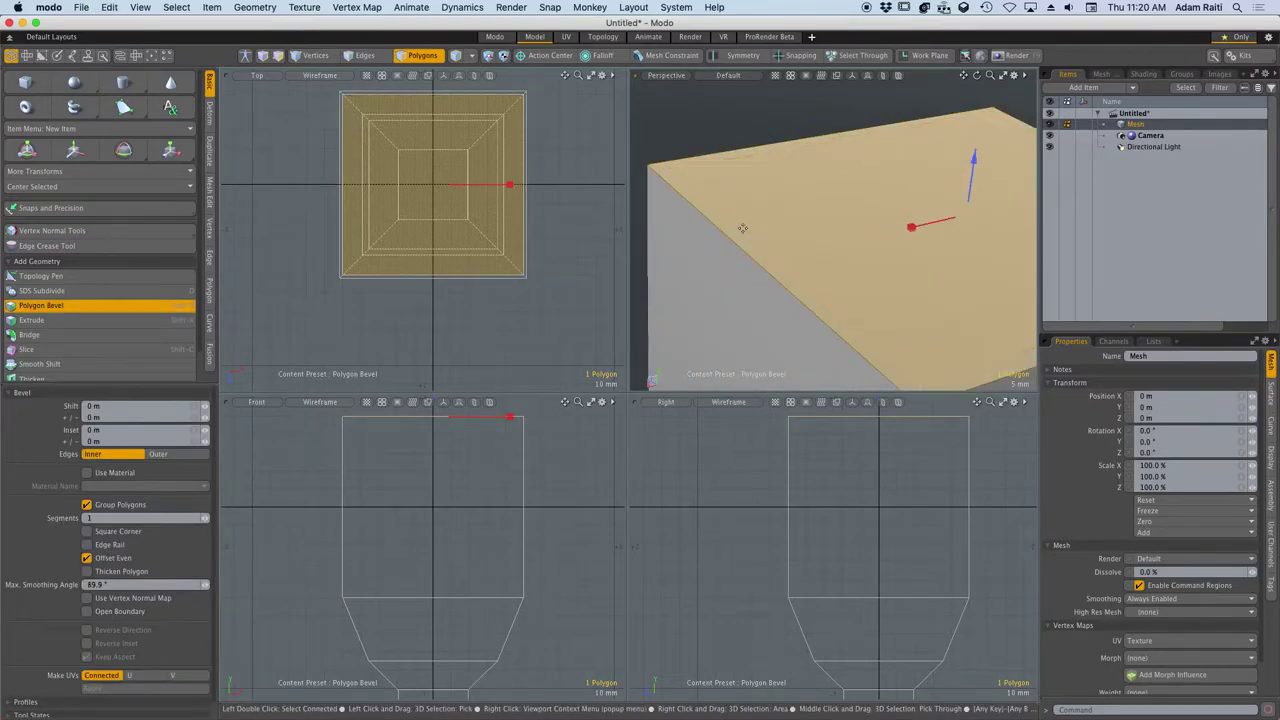
# Bevel the cube's top polygon with an inset of about 3.4 mm and no shift to form a thin rim.
pyautogui.click(860, 234)
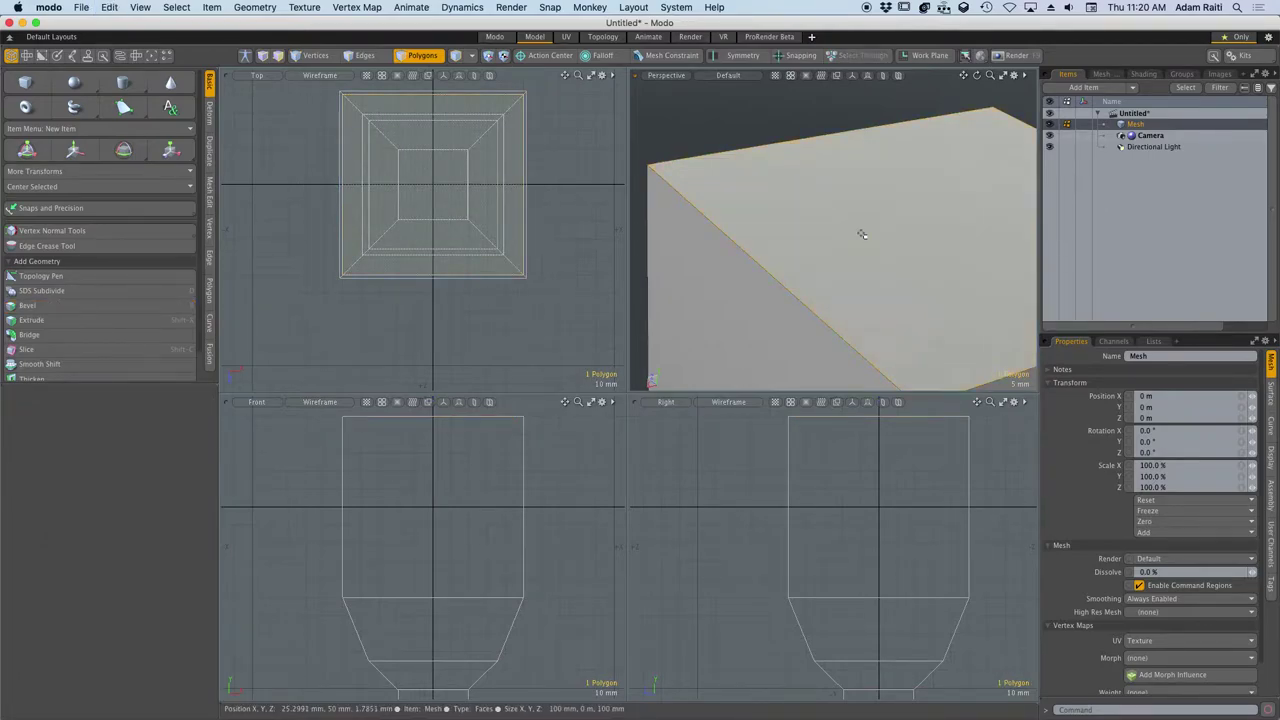
pyautogui.press('b')
pyautogui.moveTo(912, 228); pyautogui.dragTo(910, 227)
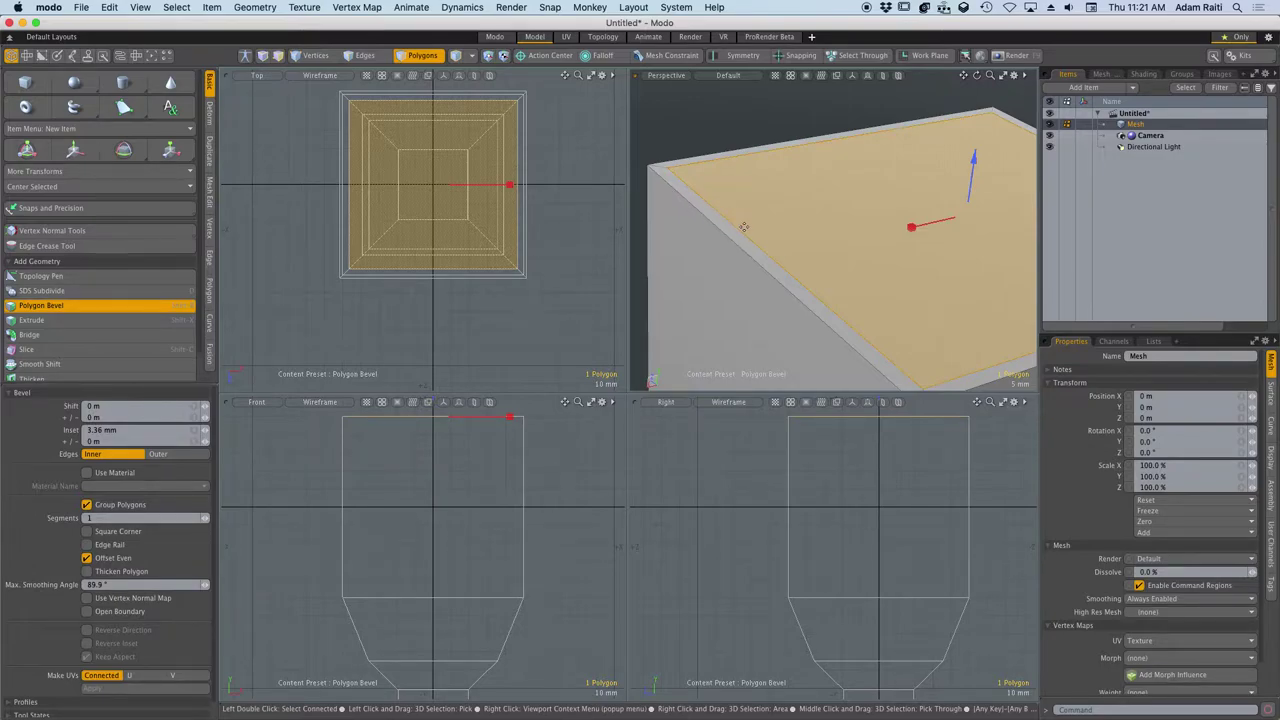
# Bevel the inner top polygon down into the body with a shift of about -98 mm to hollow the straight-walled part.
pyautogui.scroll(-5, 799, 204)
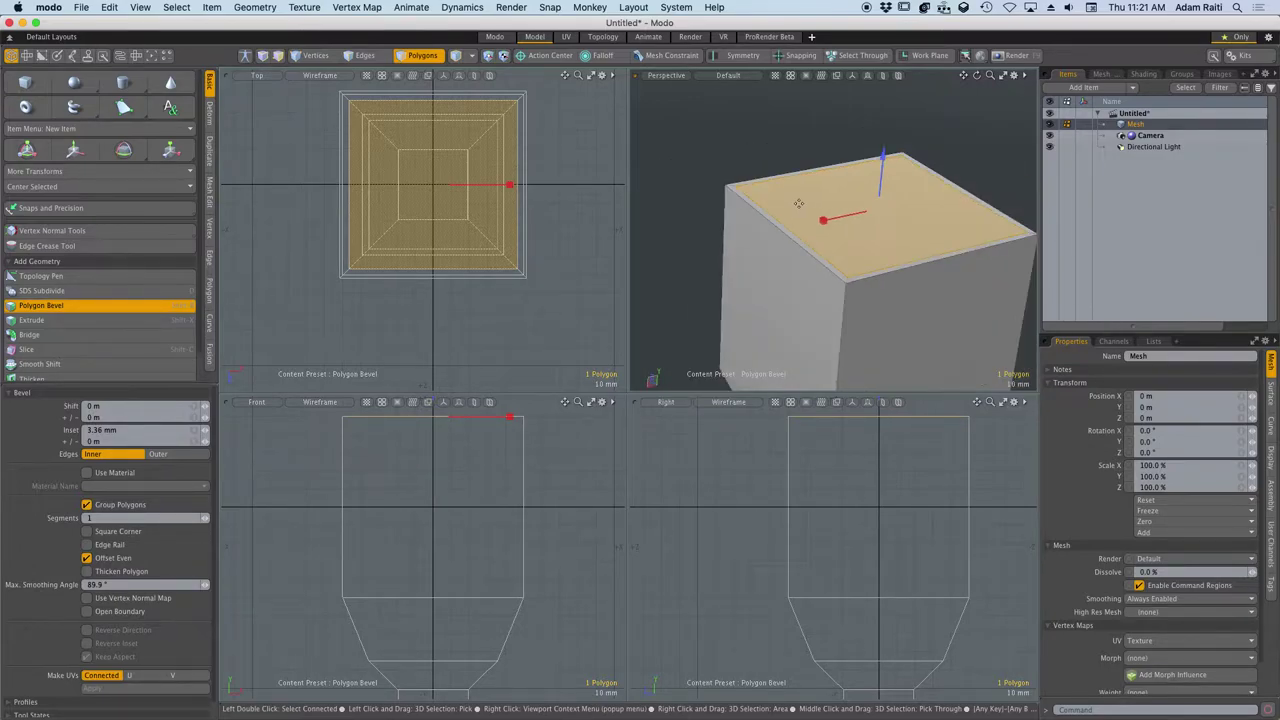
pyautogui.press('shift')
pyautogui.keyDown('shift'); pyautogui.click(888, 246); pyautogui.keyUp('shift')
pyautogui.moveTo(882, 183); pyautogui.dragTo(877, 243)
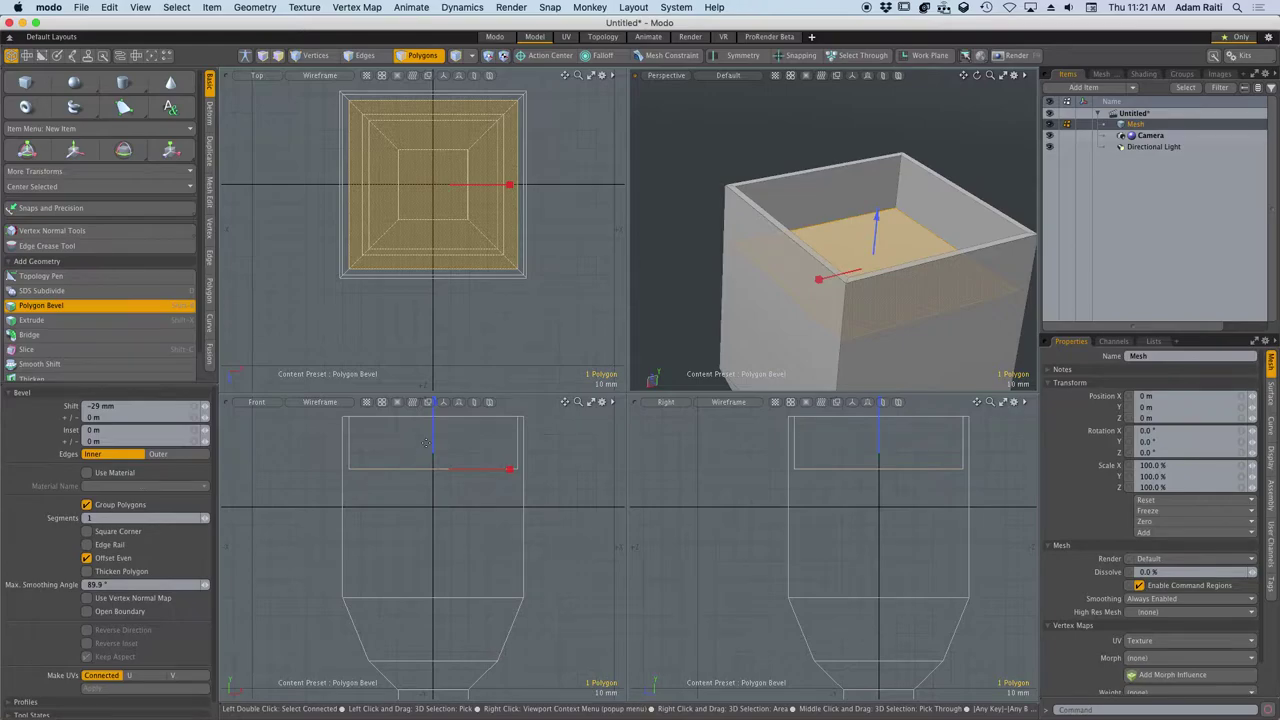
pyautogui.moveTo(426, 443); pyautogui.dragTo(433, 595)
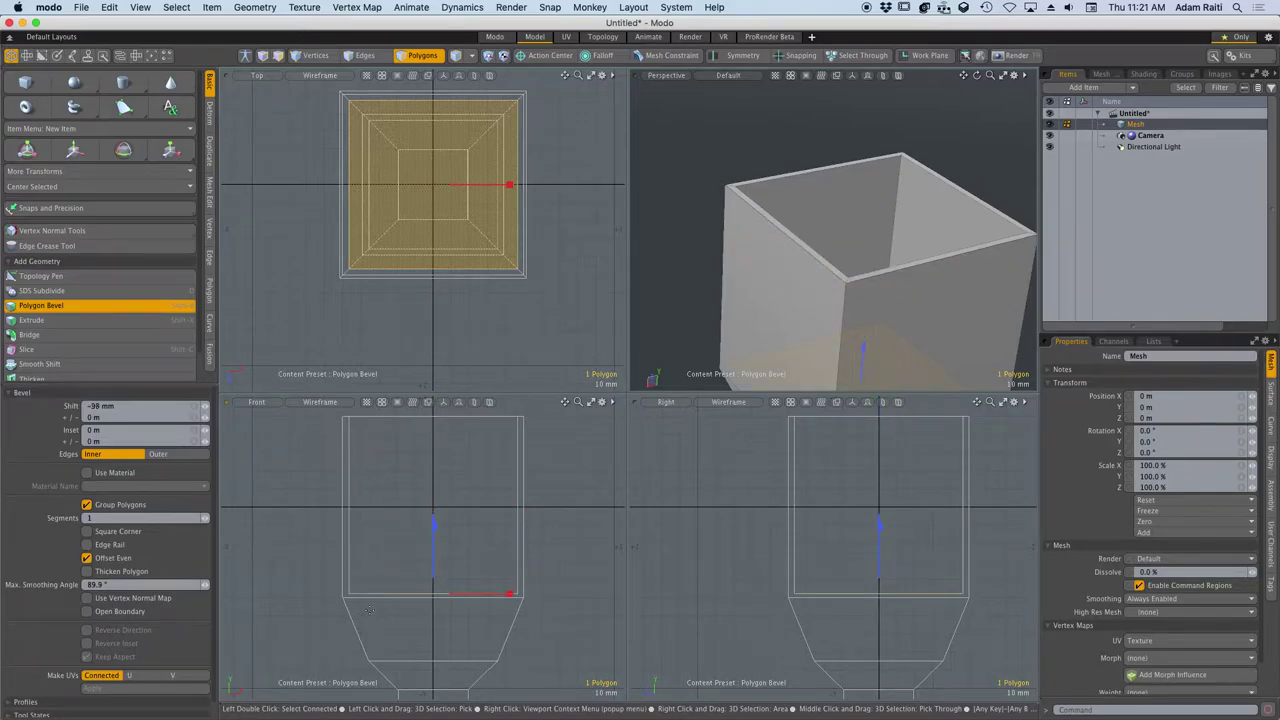
# Bevel the cavity's floor polygon down into the tapered section with a shift of about -34 mm and an inset of about 16.9 mm.
pyautogui.press('shift')
pyautogui.moveTo(433, 525); pyautogui.dragTo(434, 580)
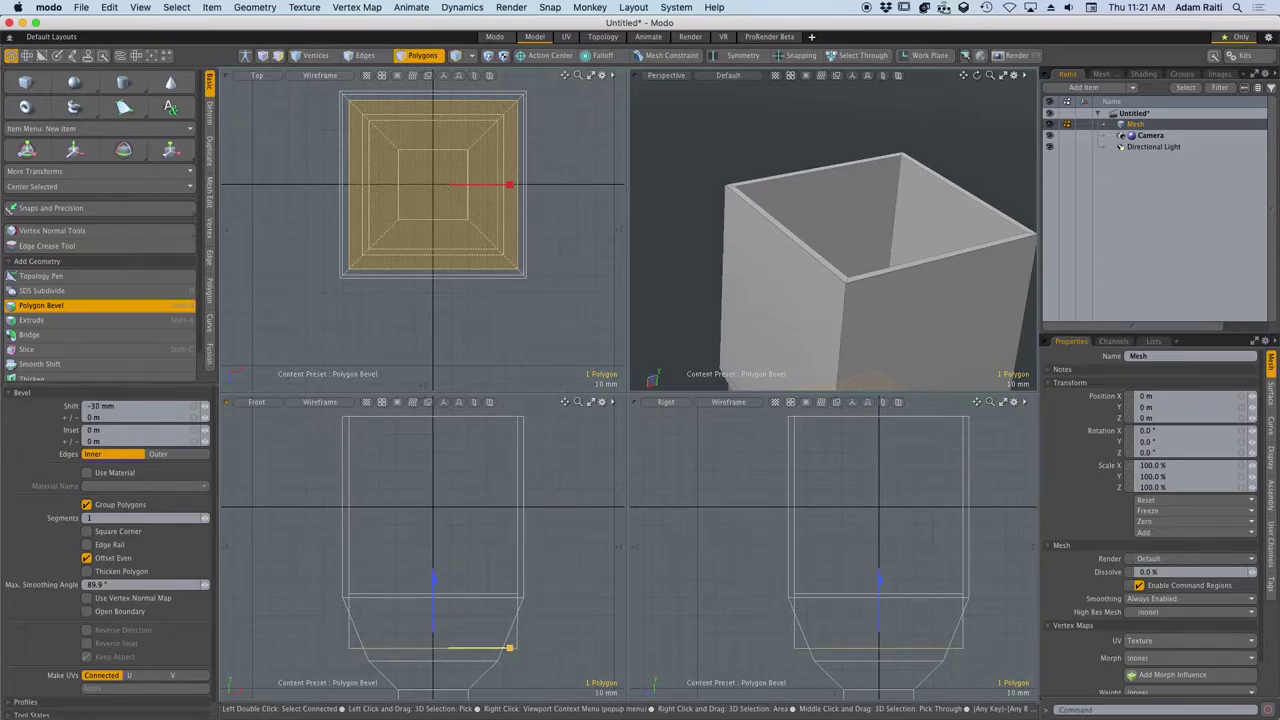
pyautogui.moveTo(513, 647); pyautogui.dragTo(542, 647)
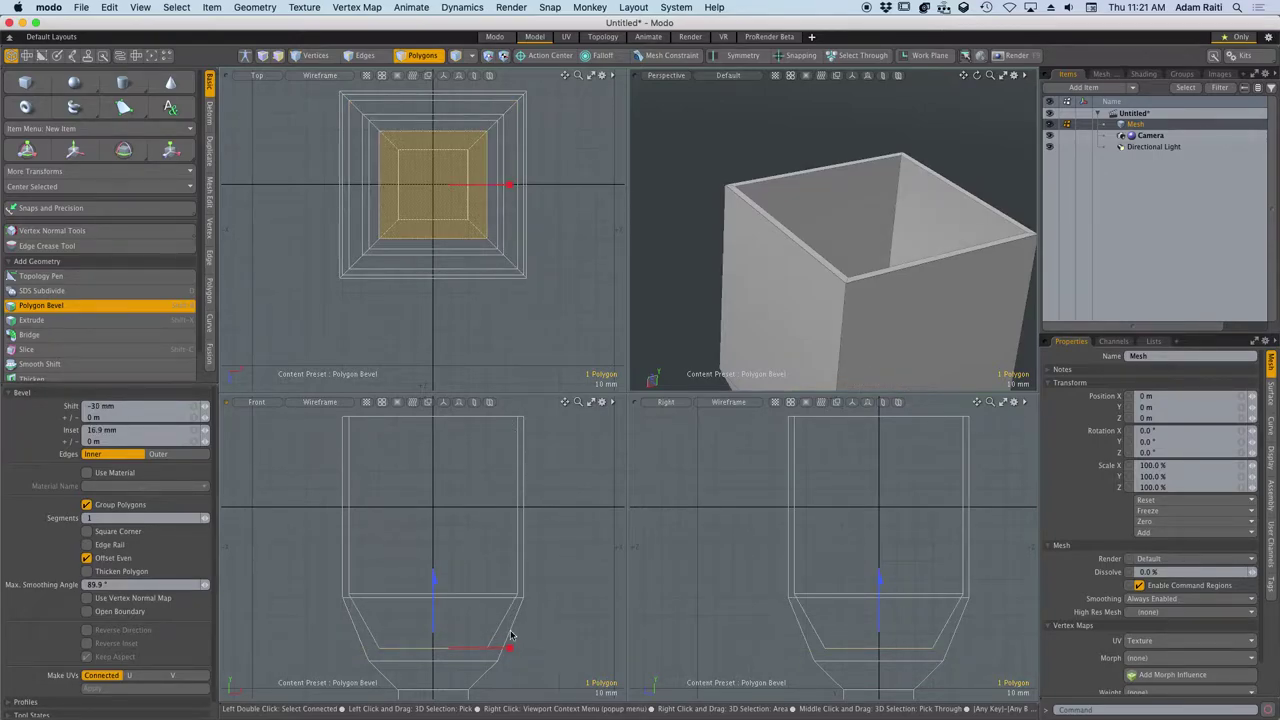
pyautogui.scroll(-2, 489, 520)
pyautogui.scroll(4, 461, 590)
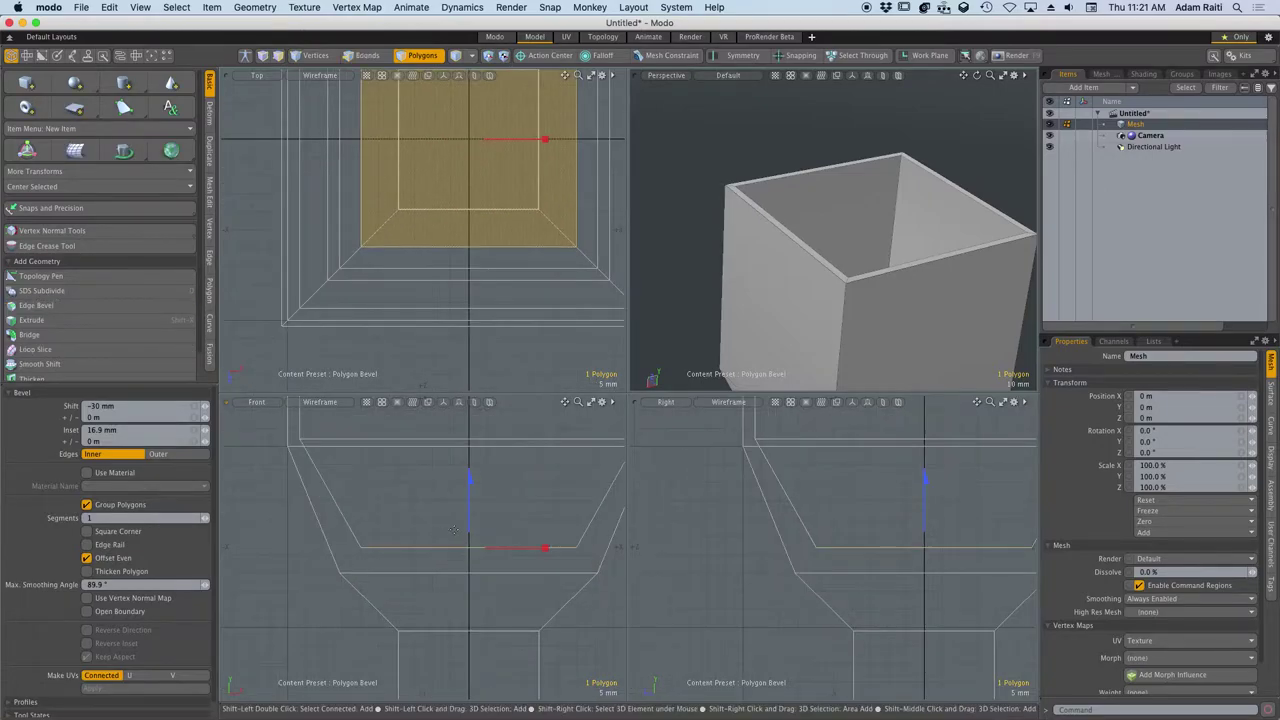
pyautogui.moveTo(469, 500); pyautogui.dragTo(469, 515)
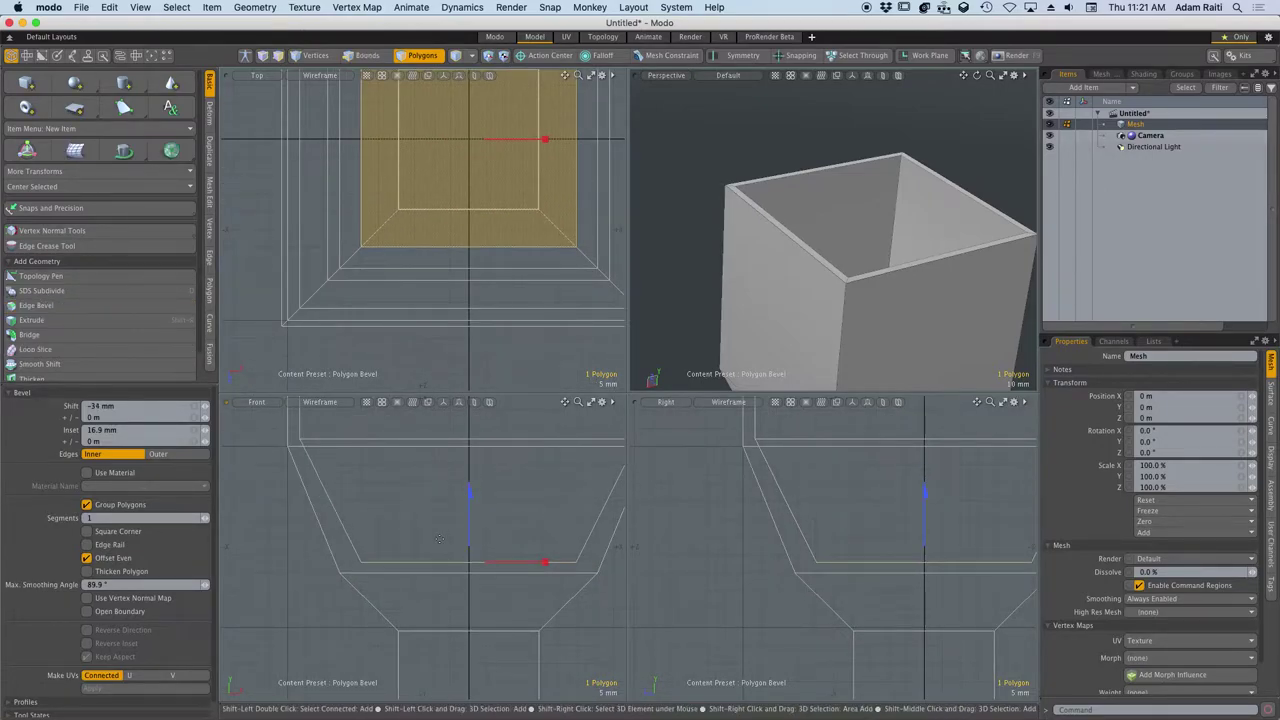
# Bevel the cavity's floor polygon further down with a shift of about -14.6 mm and an inset of about 16.3 mm.
pyautogui.keyDown('shift'); pyautogui.click(468, 536); pyautogui.keyUp('shift')
pyautogui.moveTo(470, 536); pyautogui.dragTo(470, 589)
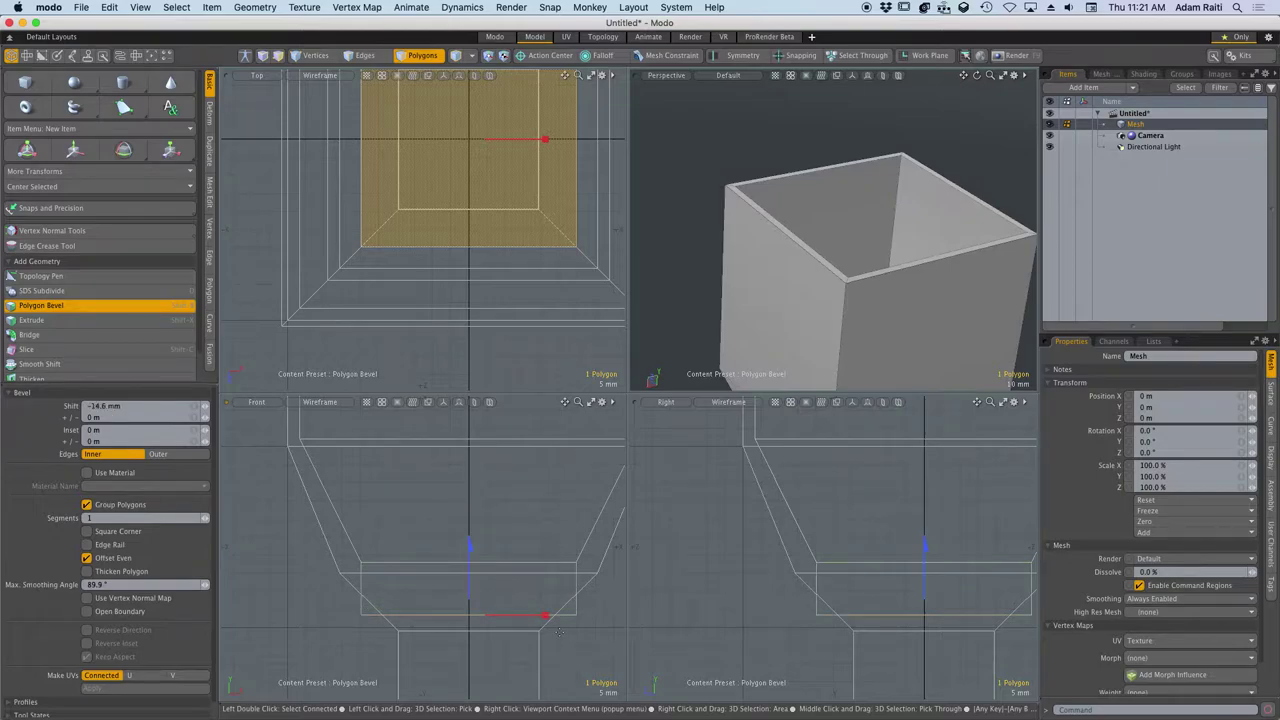
pyautogui.moveTo(545, 616); pyautogui.dragTo(490, 616)
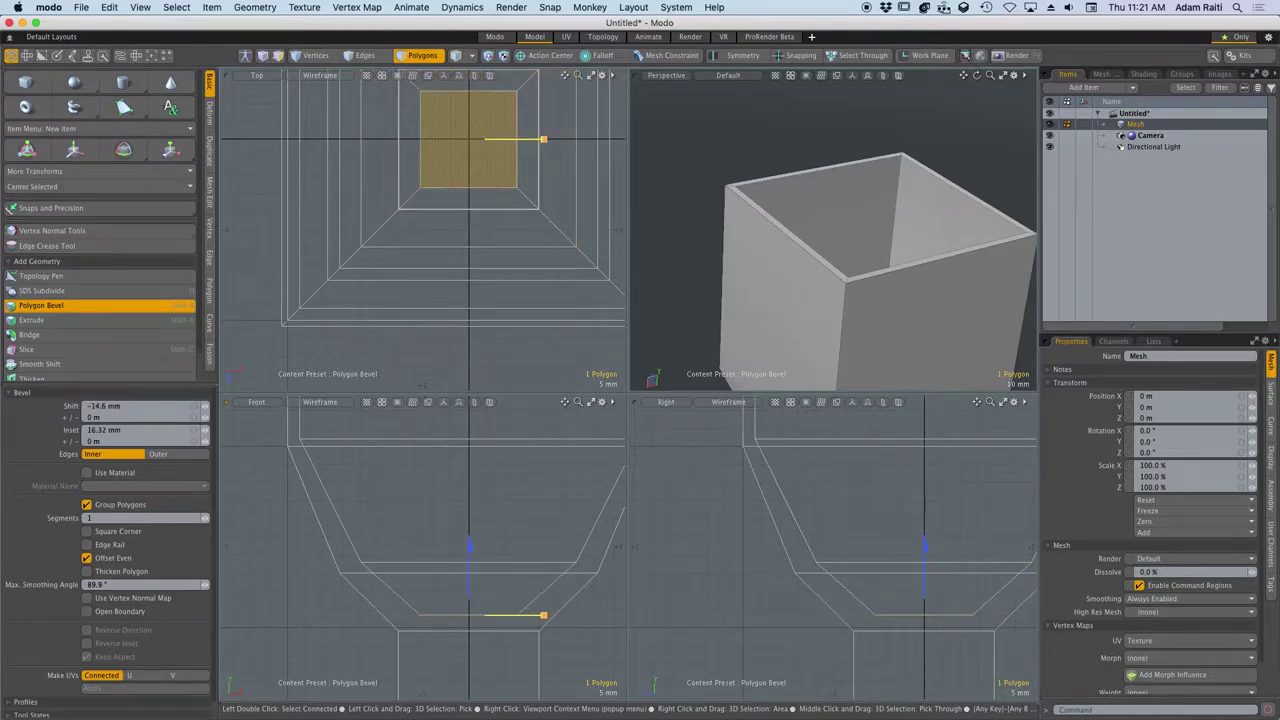
pyautogui.scroll(-5, 503, 568)
pyautogui.press('space')
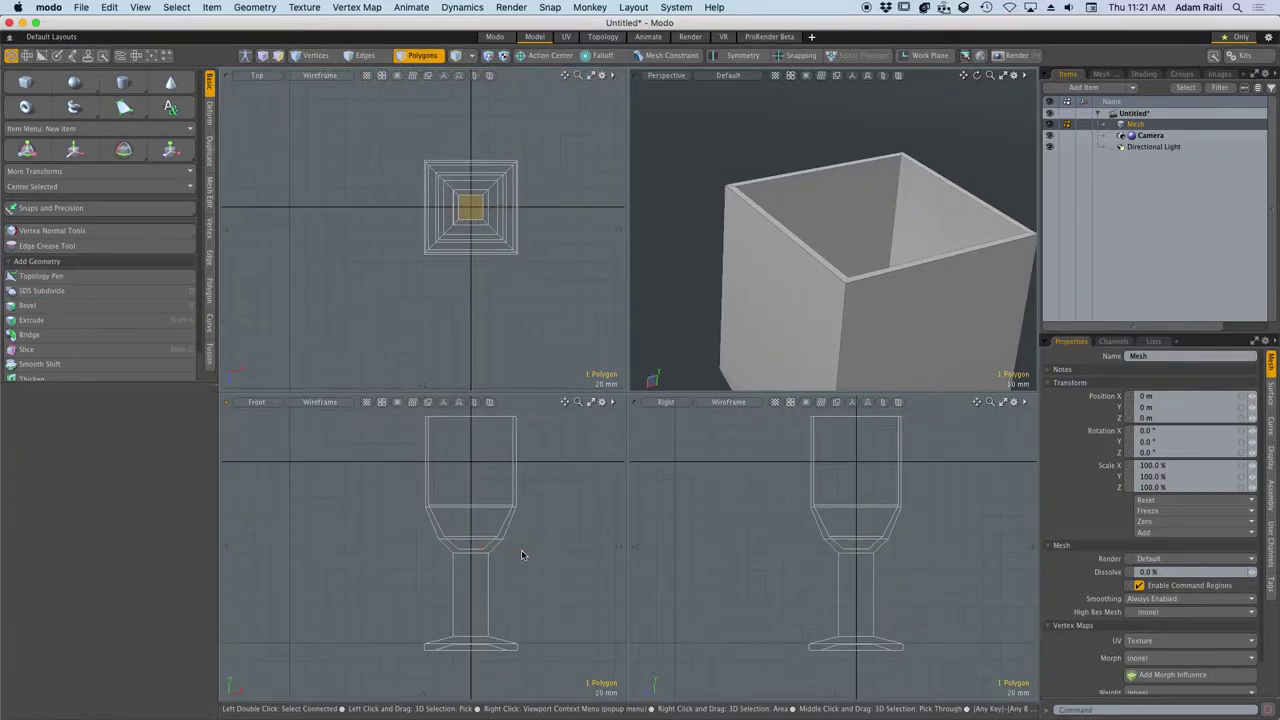
# Clear the selection and turn the whole goblet mesh into a smooth Catmull-Clark subdivision surface.
pyautogui.click(578, 492)
pyautogui.scroll(-5, 797, 271)
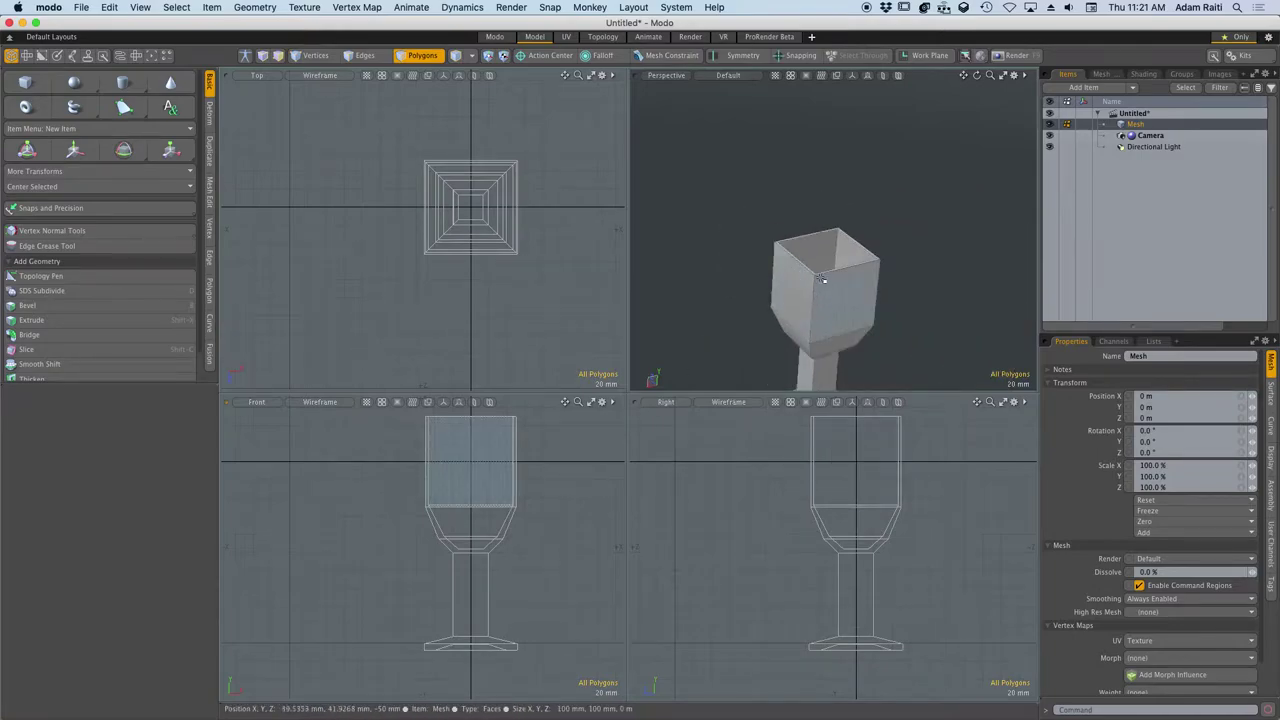
pyautogui.scroll(-5, 825, 281)
pyautogui.scroll(5, 814, 331)
pyautogui.keyDown('alt'); pyautogui.moveTo(895, 336); pyautogui.dragTo(860, 266); pyautogui.keyUp('alt')
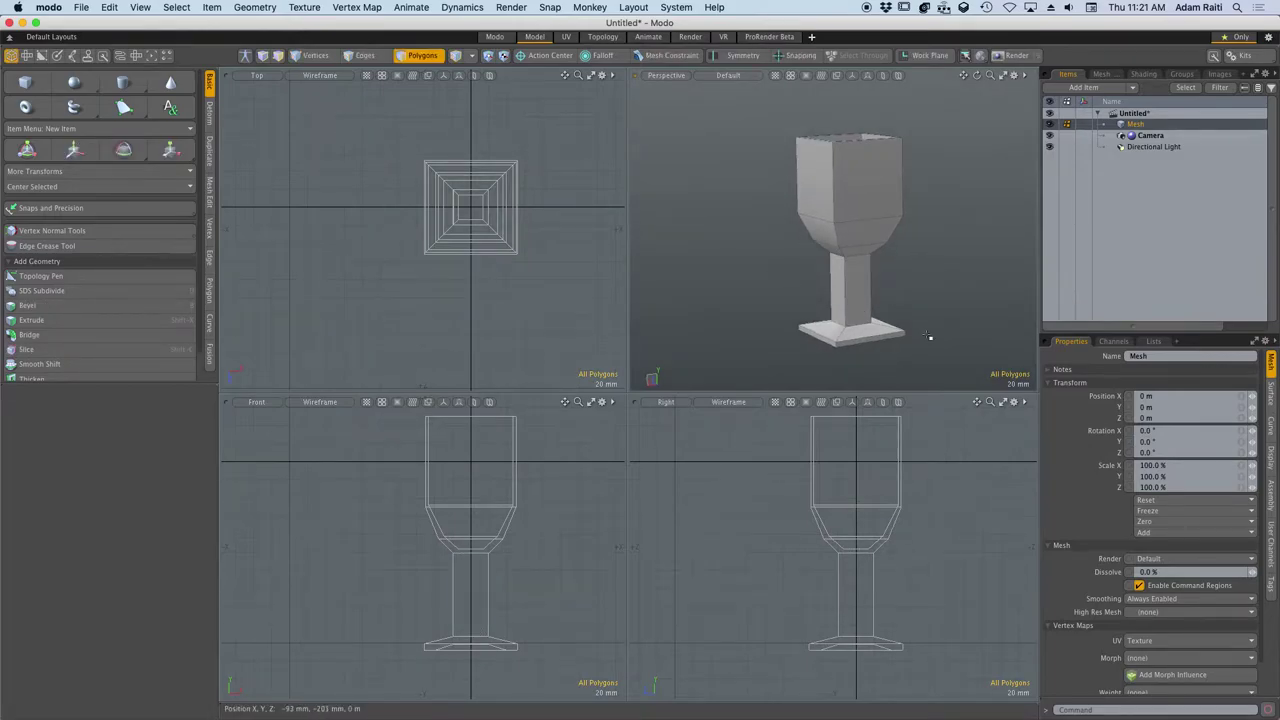
pyautogui.press('Tab')
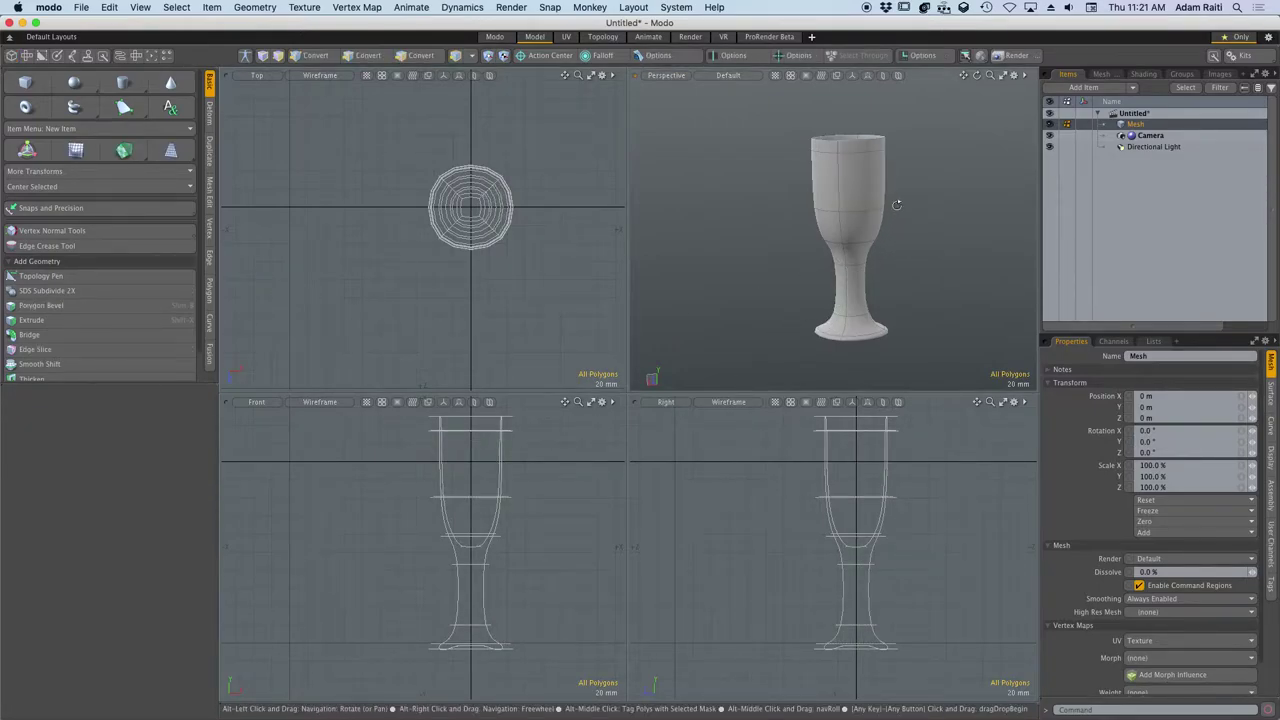
pyautogui.moveTo(894, 200)
pyautogui.keyDown('alt'); pyautogui.mouseDown()
pyautogui.moveTo(833, 383)
pyautogui.moveTo(1000, 293)
pyautogui.moveTo(921, 303)
pyautogui.moveTo(805, 382)
pyautogui.moveTo(883, 206)
pyautogui.mouseUp(); pyautogui.keyUp('alt')
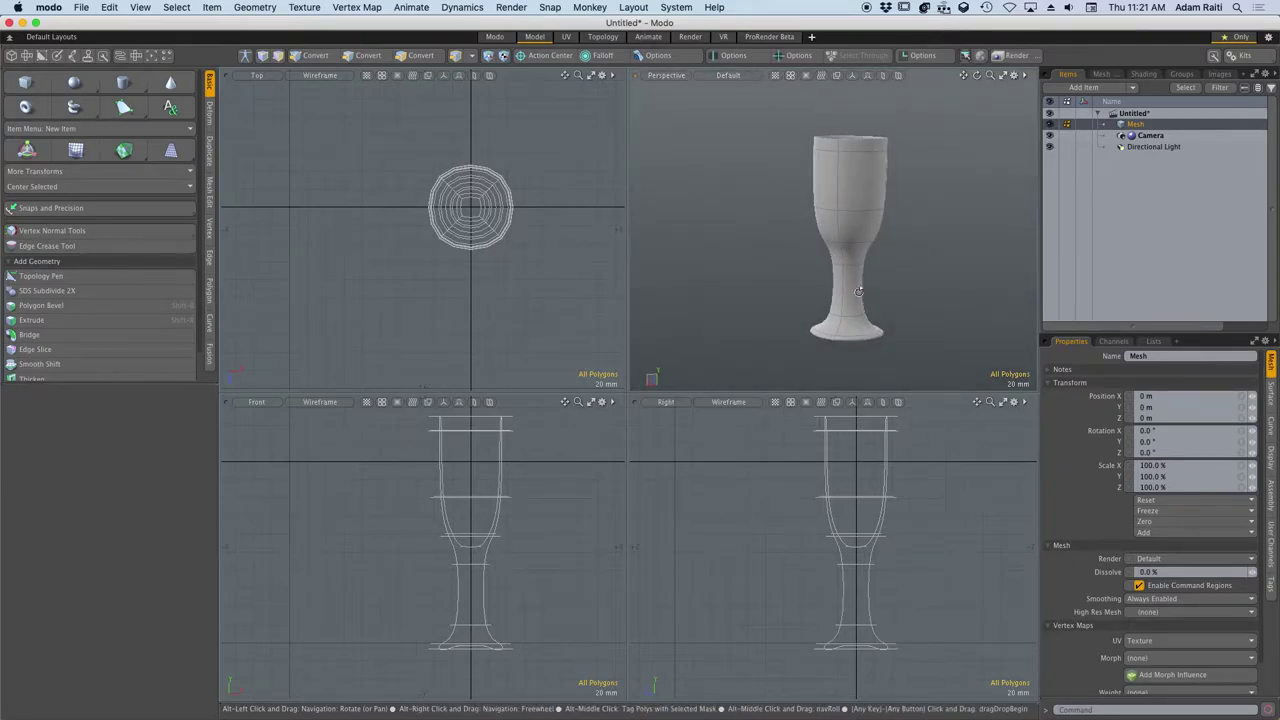
# Try lasso-selecting the stem and base, the lower bowl and one side of the glass from above, and clear the selection.
pyautogui.press('3')
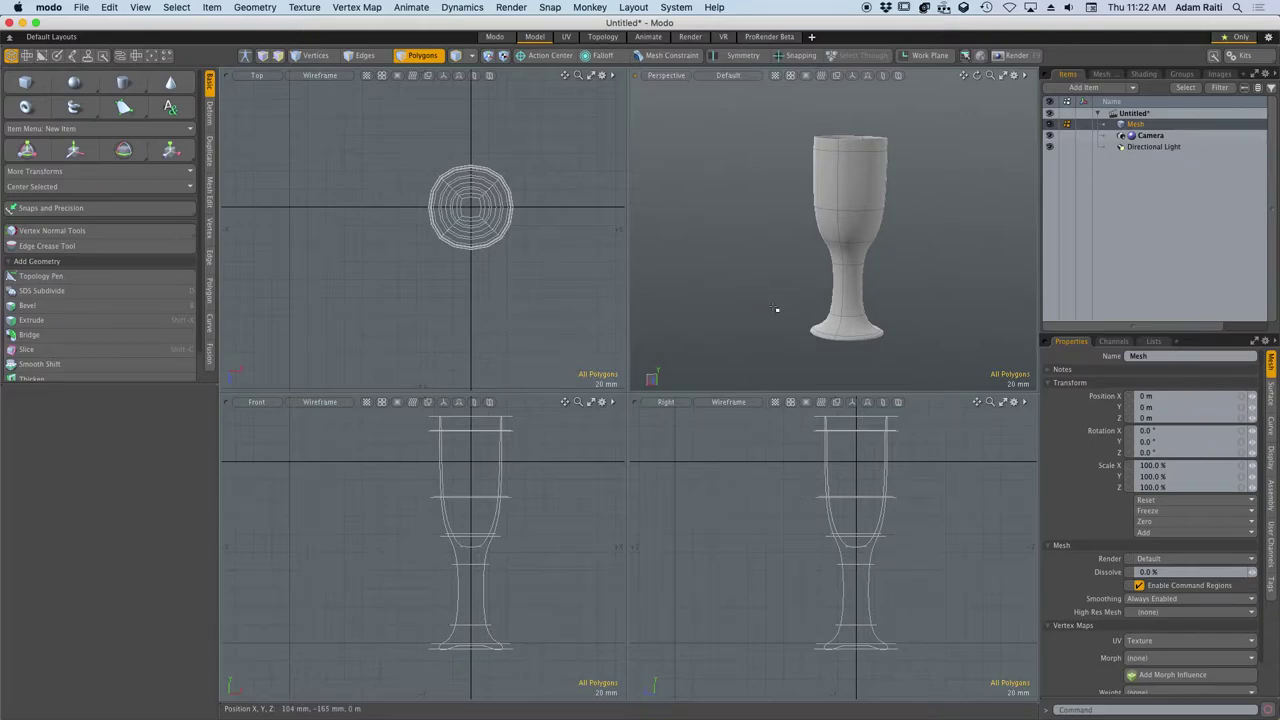
pyautogui.moveTo(763, 277)
pyautogui.mouseDown(button='right')
pyautogui.moveTo(757, 385)
pyautogui.moveTo(948, 258)
pyautogui.moveTo(931, 317)
pyautogui.mouseUp(button='right')
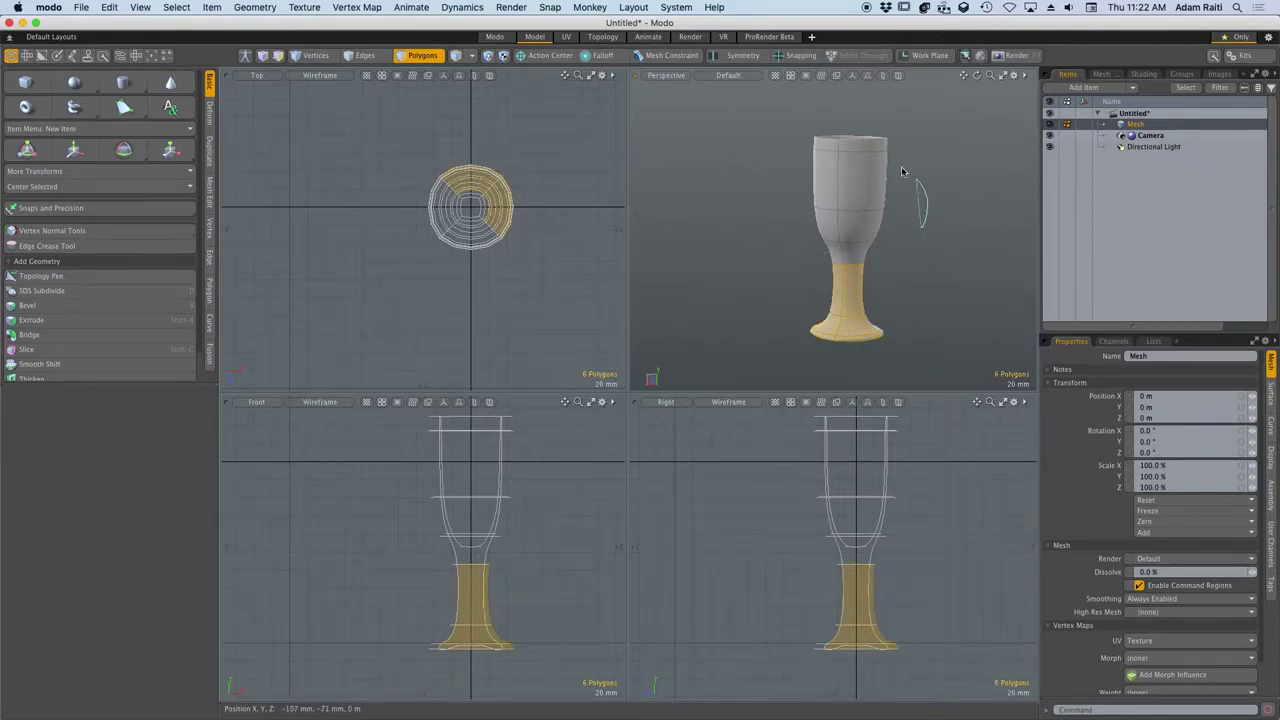
pyautogui.moveTo(901, 172)
pyautogui.mouseDown(button='right')
pyautogui.moveTo(752, 258)
pyautogui.moveTo(946, 291)
pyautogui.mouseUp(button='right')
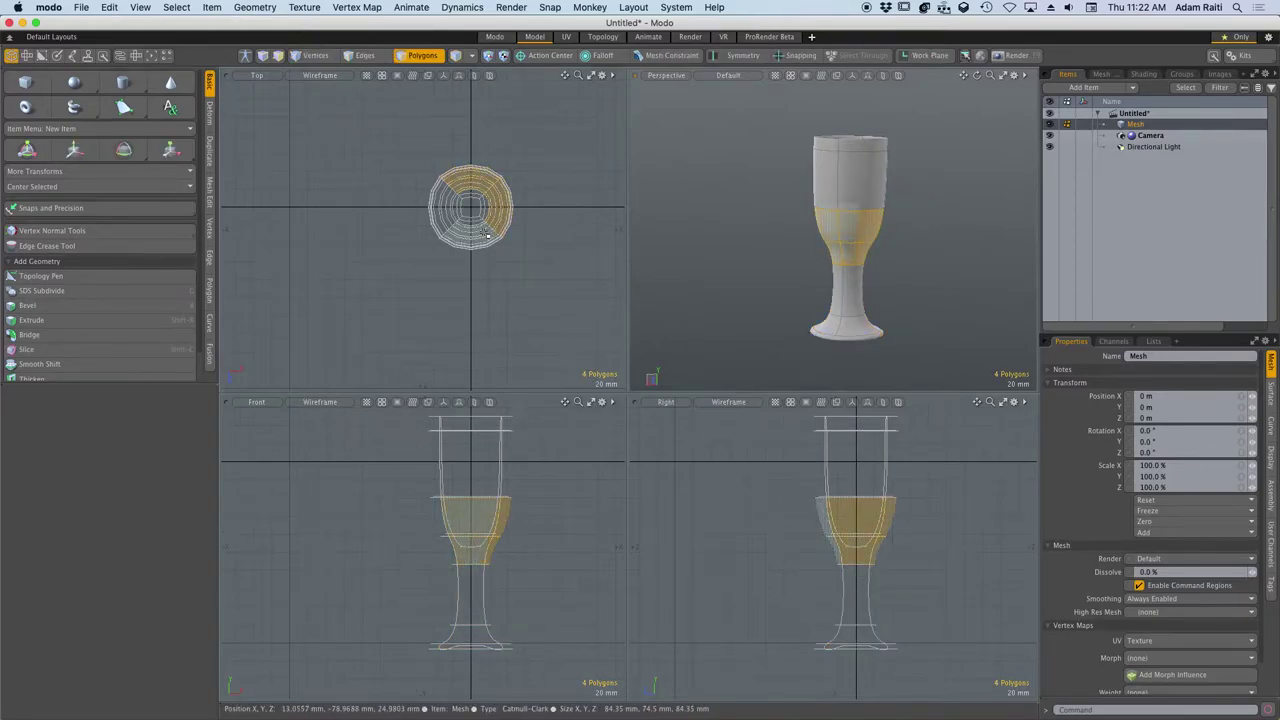
pyautogui.moveTo(471, 226); pyautogui.dragTo(471, 247)
pyautogui.keyDown('alt'); pyautogui.moveTo(769, 276); pyautogui.dragTo(991, 202); pyautogui.keyUp('alt')
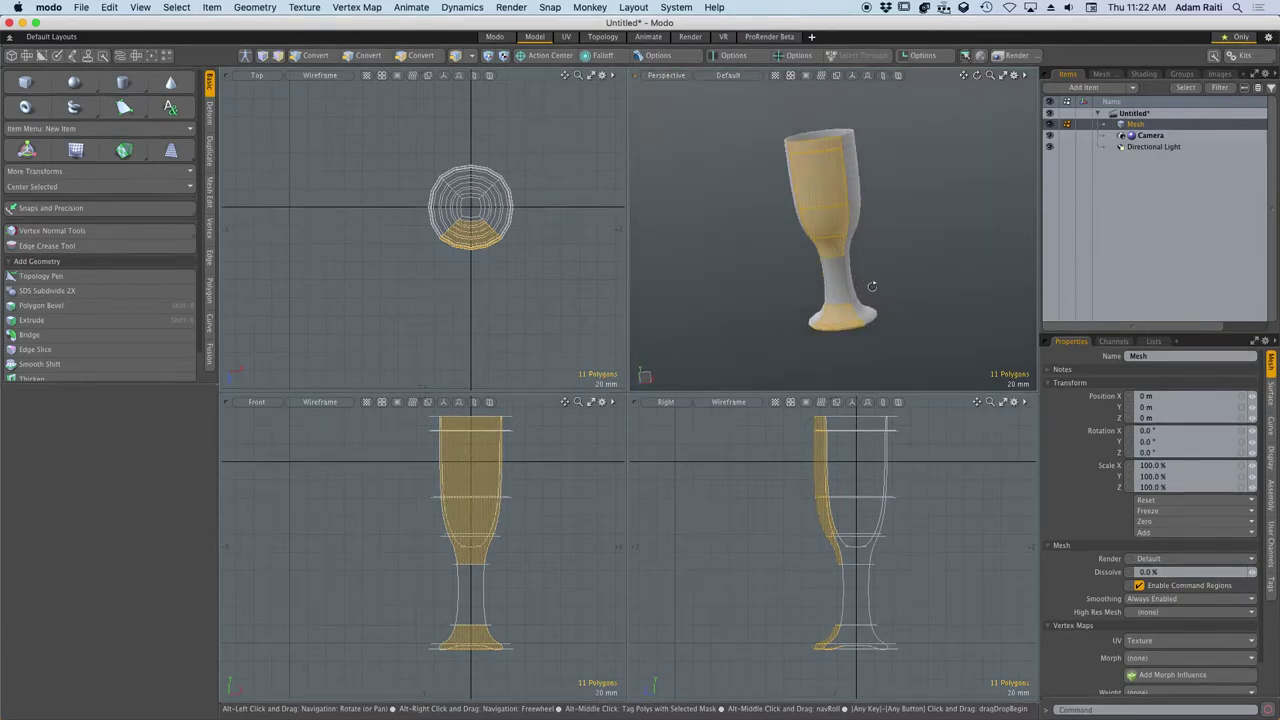
pyautogui.keyDown('alt'); pyautogui.moveTo(872, 286); pyautogui.dragTo(912, 267); pyautogui.keyUp('alt')
pyautogui.click(915, 266)
# Try lasso-selecting the lower bowl in the perspective and front views and the whole glass from above, and clear the selection.
pyautogui.moveTo(904, 287)
pyautogui.mouseDown(button='right')
pyautogui.moveTo(911, 268)
pyautogui.moveTo(777, 200)
pyautogui.moveTo(735, 277)
pyautogui.mouseUp(button='right')
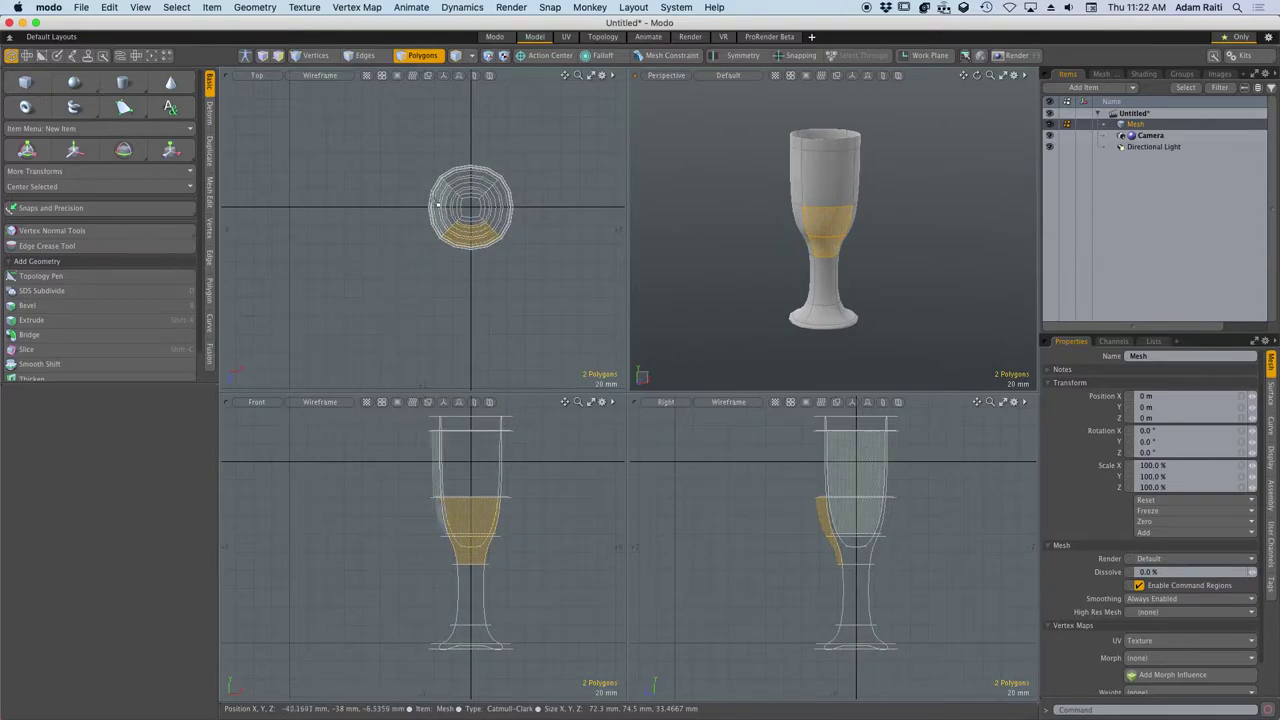
pyautogui.moveTo(875, 270)
pyautogui.mouseDown(button='right')
pyautogui.moveTo(902, 190)
pyautogui.moveTo(730, 256)
pyautogui.mouseUp(button='right')
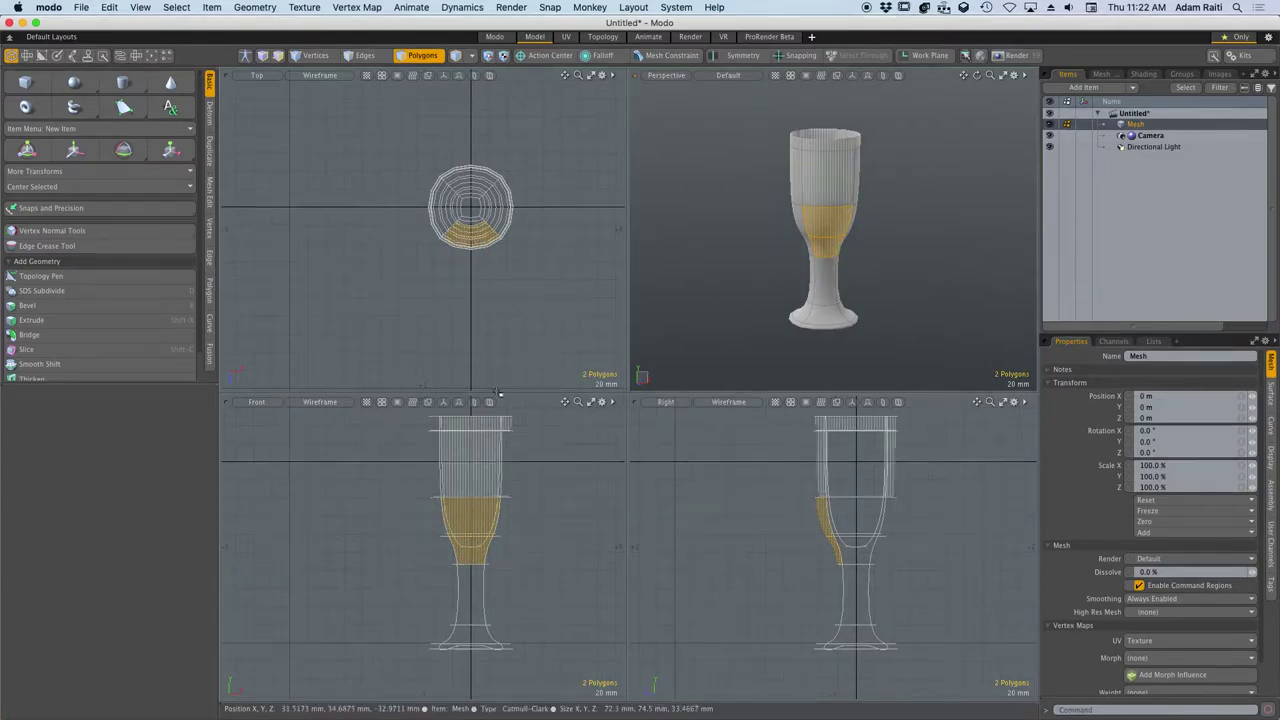
pyautogui.moveTo(521, 591)
pyautogui.mouseDown(button='right')
pyautogui.moveTo(552, 500)
pyautogui.moveTo(403, 480)
pyautogui.moveTo(480, 585)
pyautogui.moveTo(515, 588)
pyautogui.mouseUp(button='right')
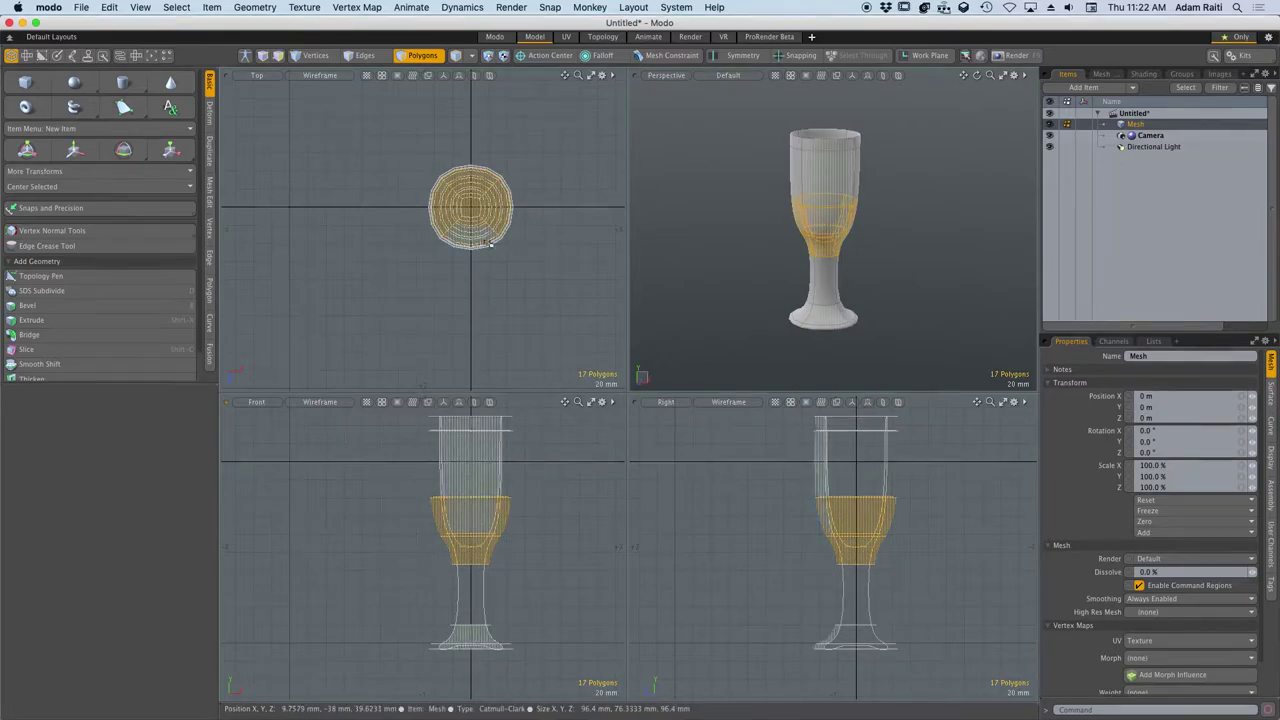
pyautogui.moveTo(565, 274)
pyautogui.mouseDown(button='right')
pyautogui.moveTo(500, 128)
pyautogui.moveTo(345, 172)
pyautogui.moveTo(318, 292)
pyautogui.moveTo(548, 288)
pyautogui.mouseUp(button='right')
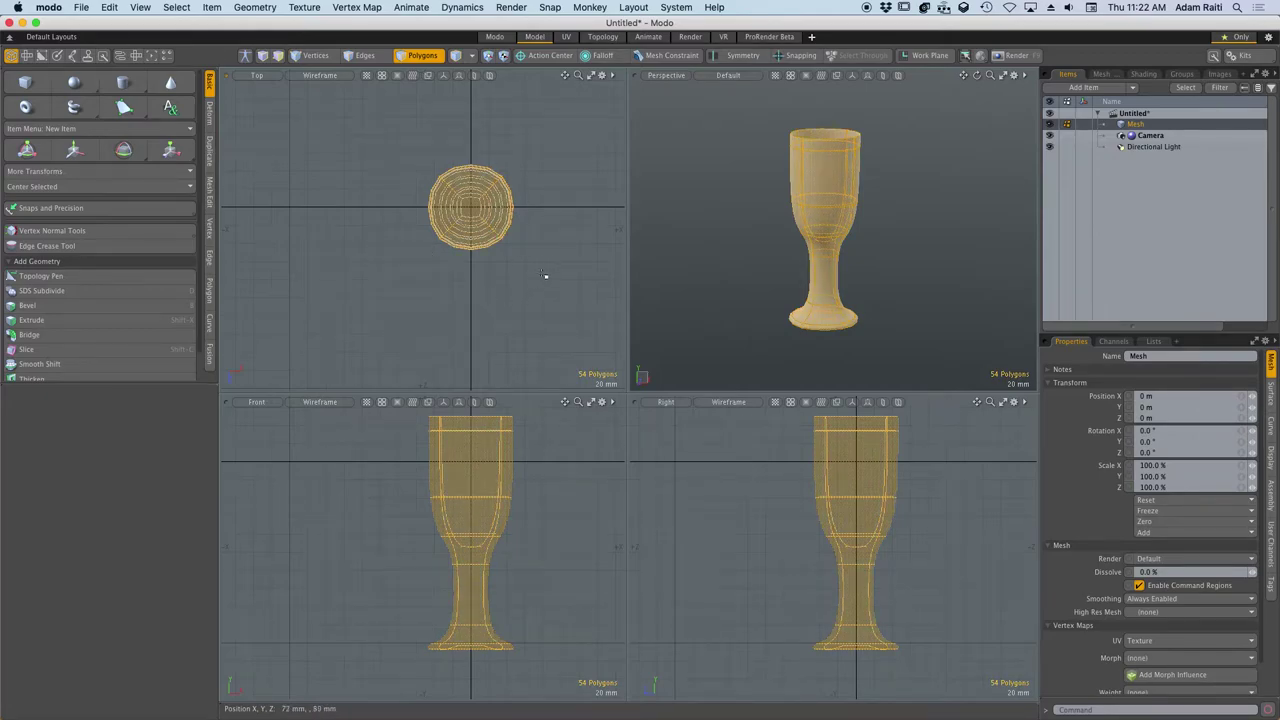
pyautogui.click(565, 551)
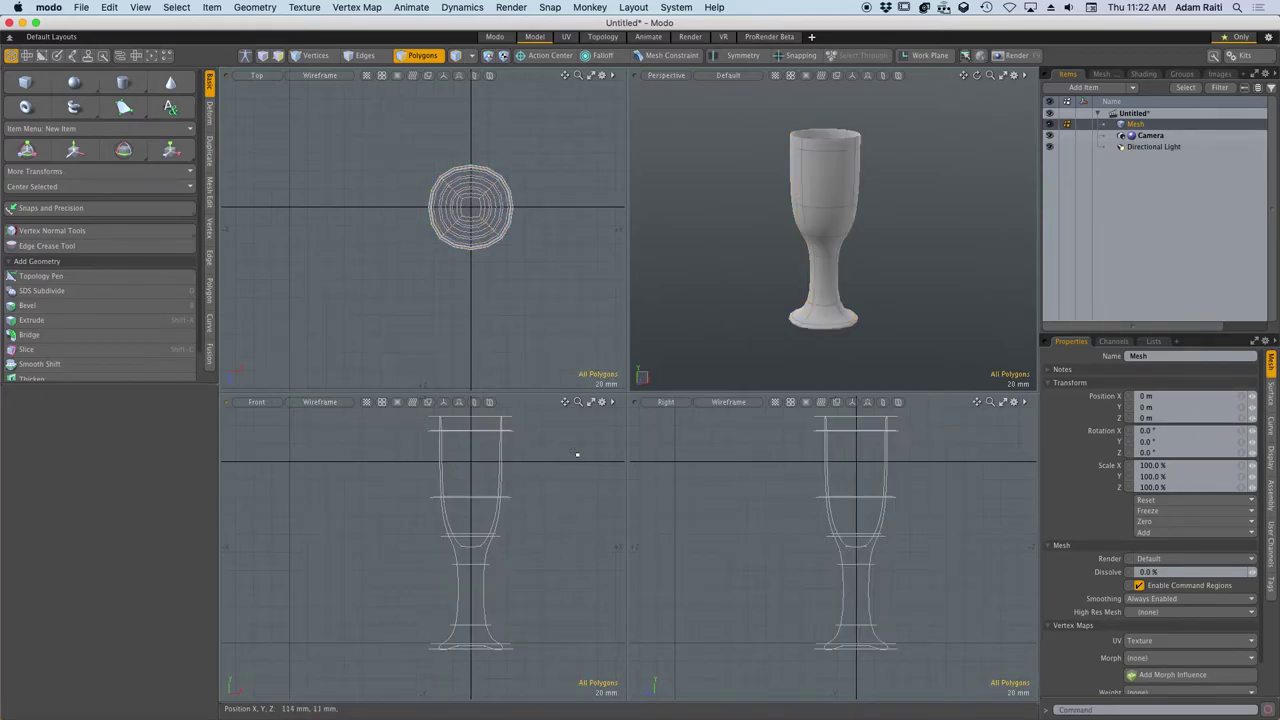
# Try lasso-selecting the rim polygons and the base polygons in the front view.
pyautogui.moveTo(559, 451)
pyautogui.mouseDown(button='right')
pyautogui.moveTo(391, 434)
pyautogui.moveTo(548, 468)
pyautogui.mouseUp(button='right')
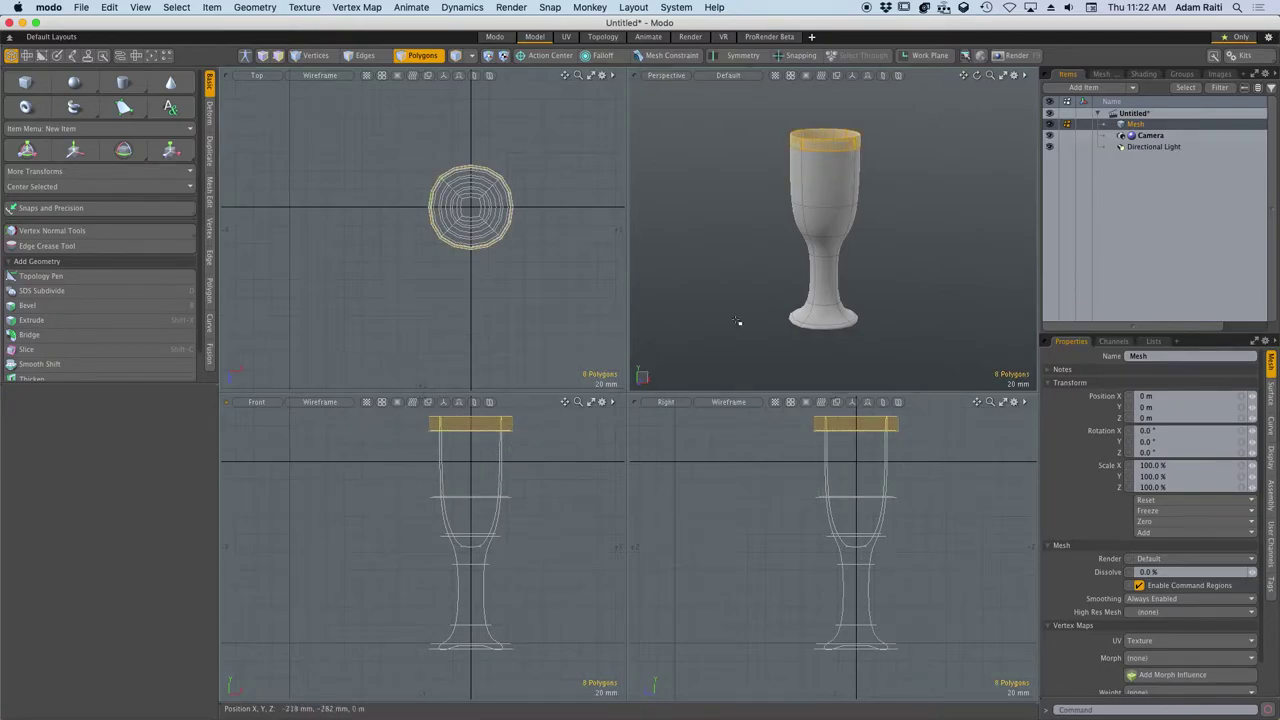
pyautogui.moveTo(544, 655)
pyautogui.mouseDown(button='right')
pyautogui.moveTo(399, 650)
pyautogui.moveTo(496, 625)
pyautogui.mouseUp(button='right')
pyautogui.click(548, 636)
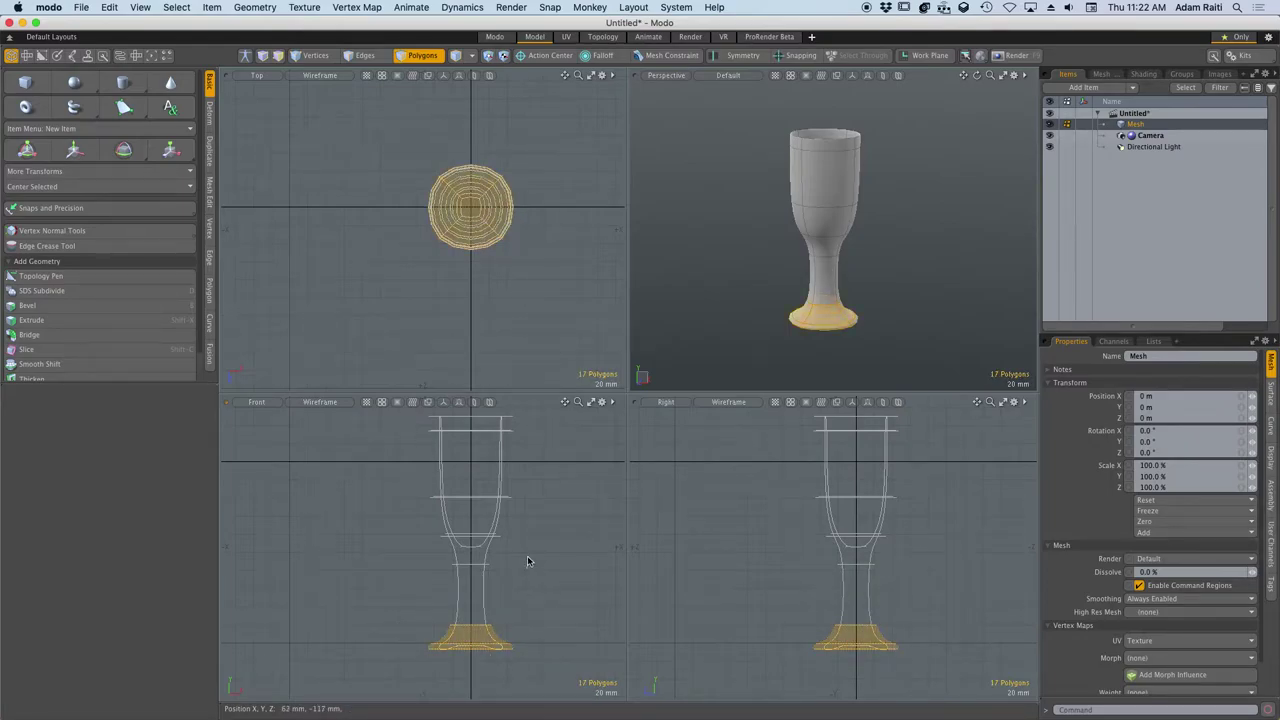
# Lasso-select the stem's four side polygons in the front view and activate the Scale transform.
pyautogui.moveTo(528, 561)
pyautogui.mouseDown(button='right')
pyautogui.moveTo(428, 556)
pyautogui.moveTo(440, 636)
pyautogui.moveTo(530, 648)
pyautogui.moveTo(460, 590)
pyautogui.mouseUp(button='right')
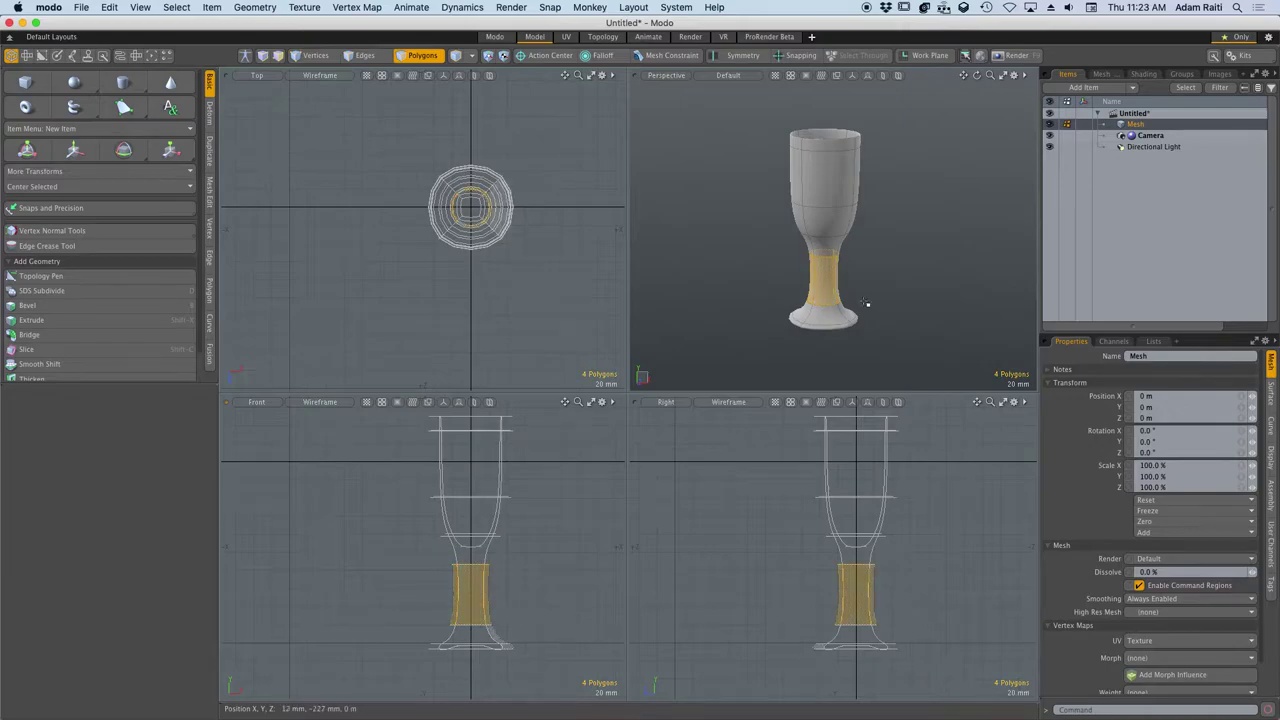
pyautogui.scroll(2, 566, 182)
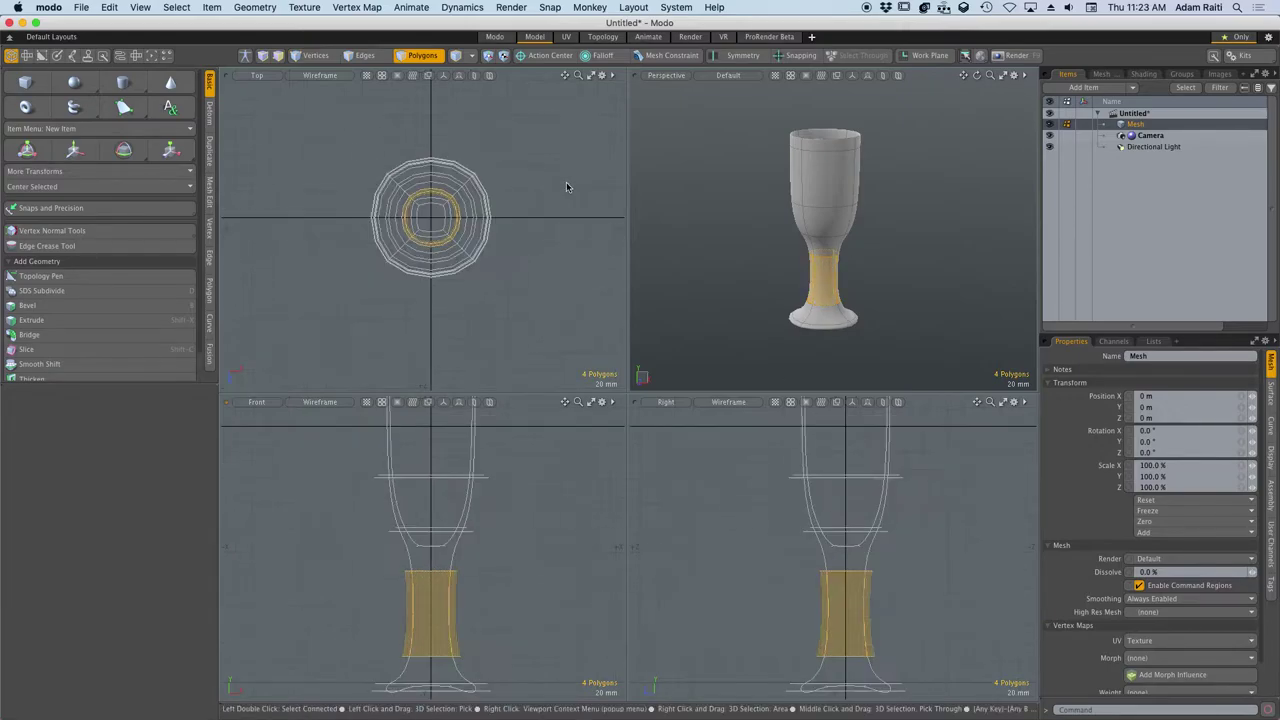
pyautogui.press('r')
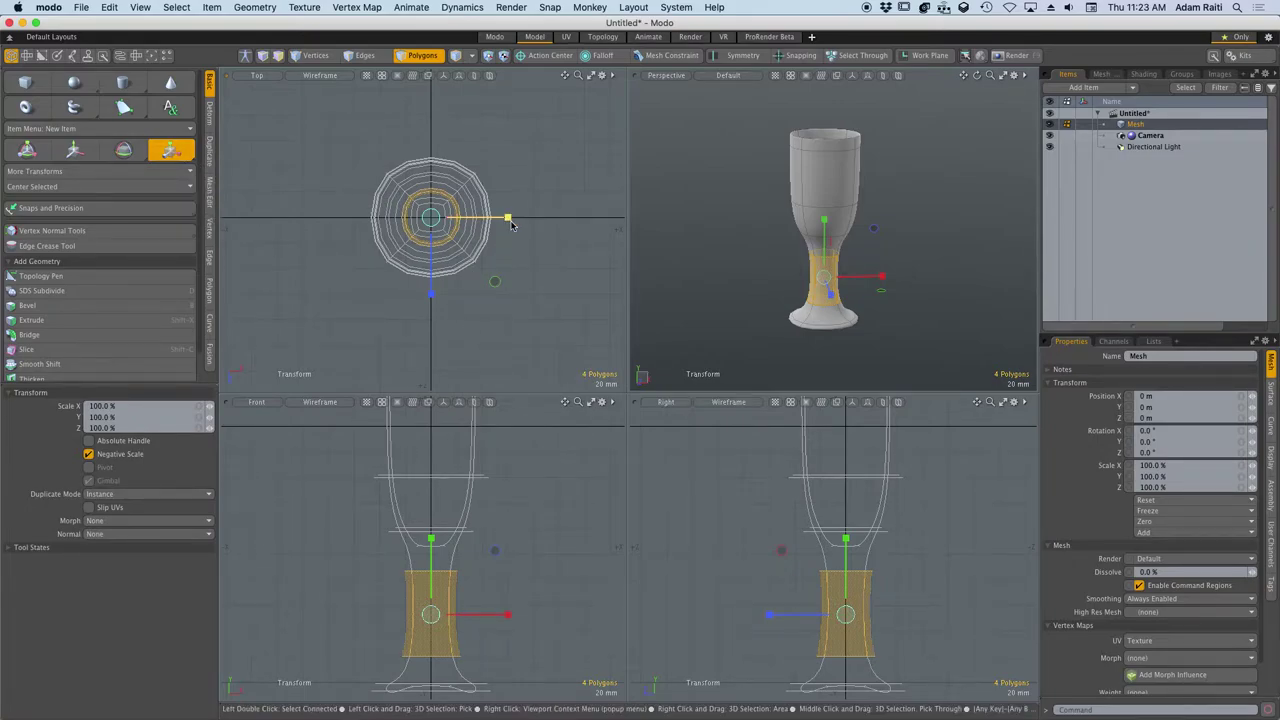
# Try scaling the stem polygons along single axes, undoing each attempt.
pyautogui.moveTo(508, 217); pyautogui.dragTo(717, 217)
pyautogui.press('super+z')
pyautogui.moveTo(432, 268); pyautogui.dragTo(432, 326)
pyautogui.press('super+z')
pyautogui.moveTo(433, 582); pyautogui.dragTo(433, 610)
pyautogui.press('super+z')
pyautogui.moveTo(826, 280); pyautogui.dragTo(1002, 280)
pyautogui.press('super+z')
# Scale the stem polygons to about 41.5% in X and Z and about 107% in Y, and clear the selection.
pyautogui.moveTo(495, 283); pyautogui.dragTo(437, 283)
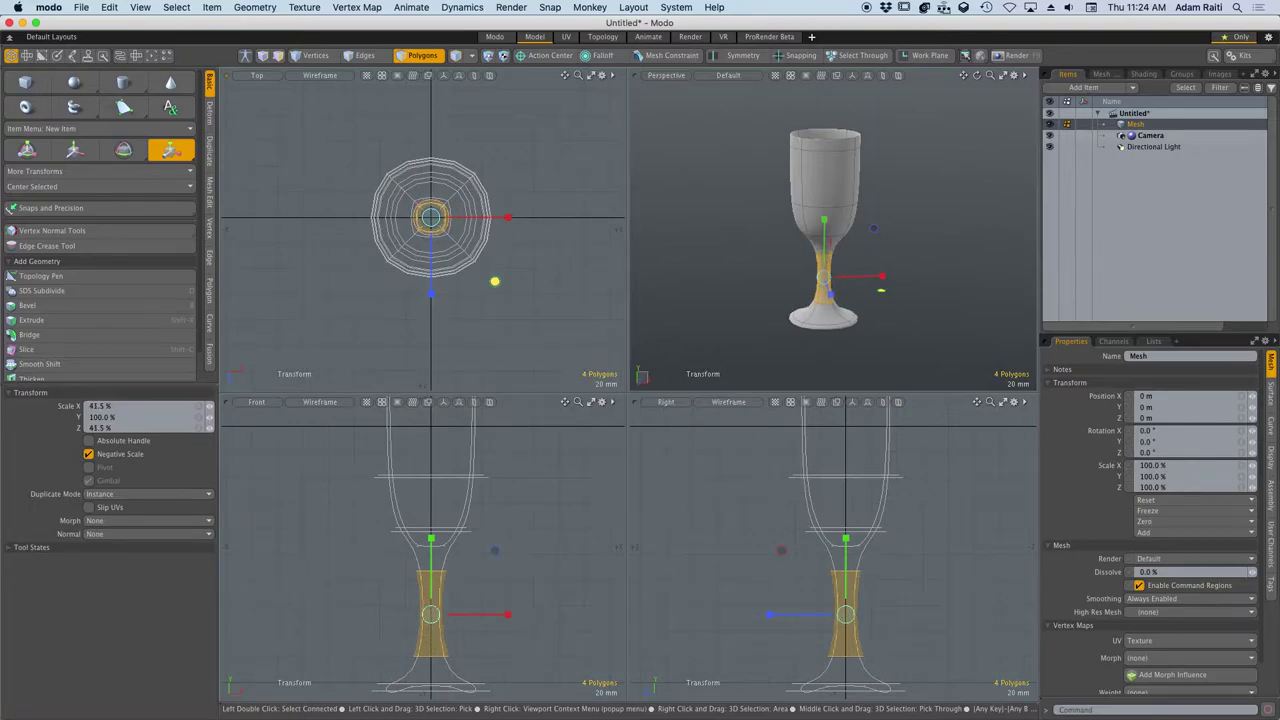
pyautogui.moveTo(432, 567); pyautogui.dragTo(431, 532)
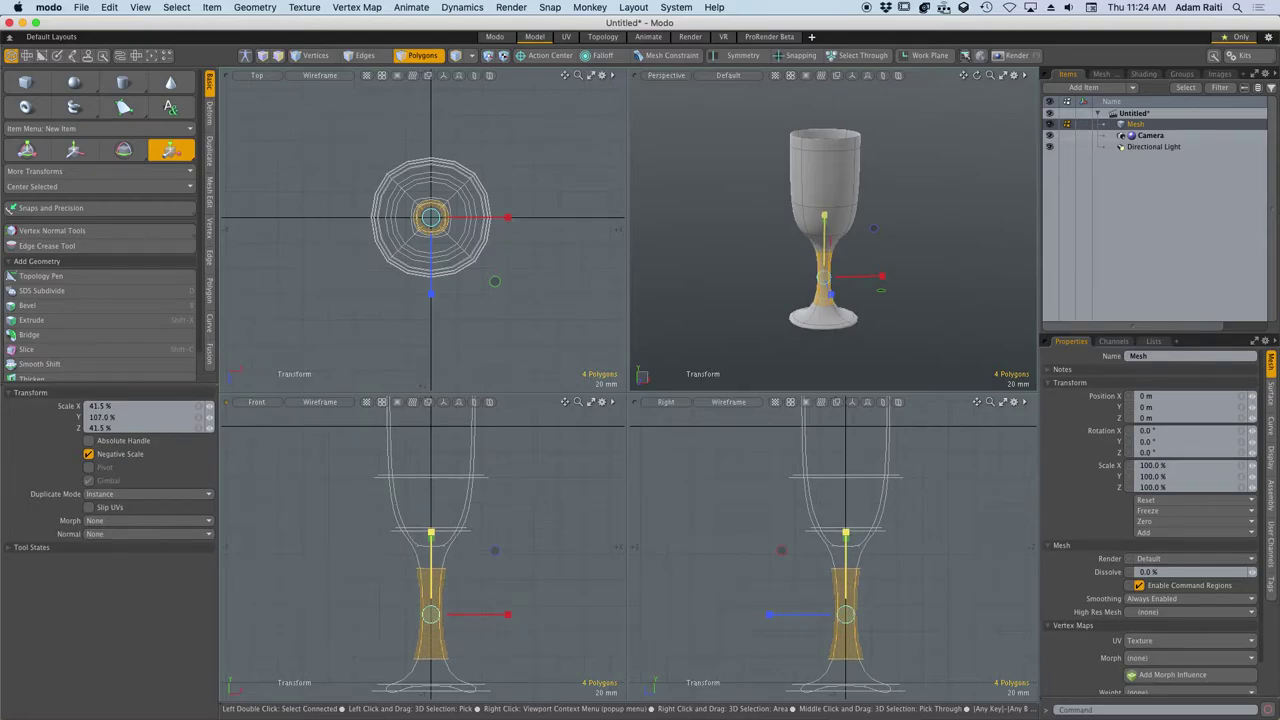
pyautogui.press('Escape')
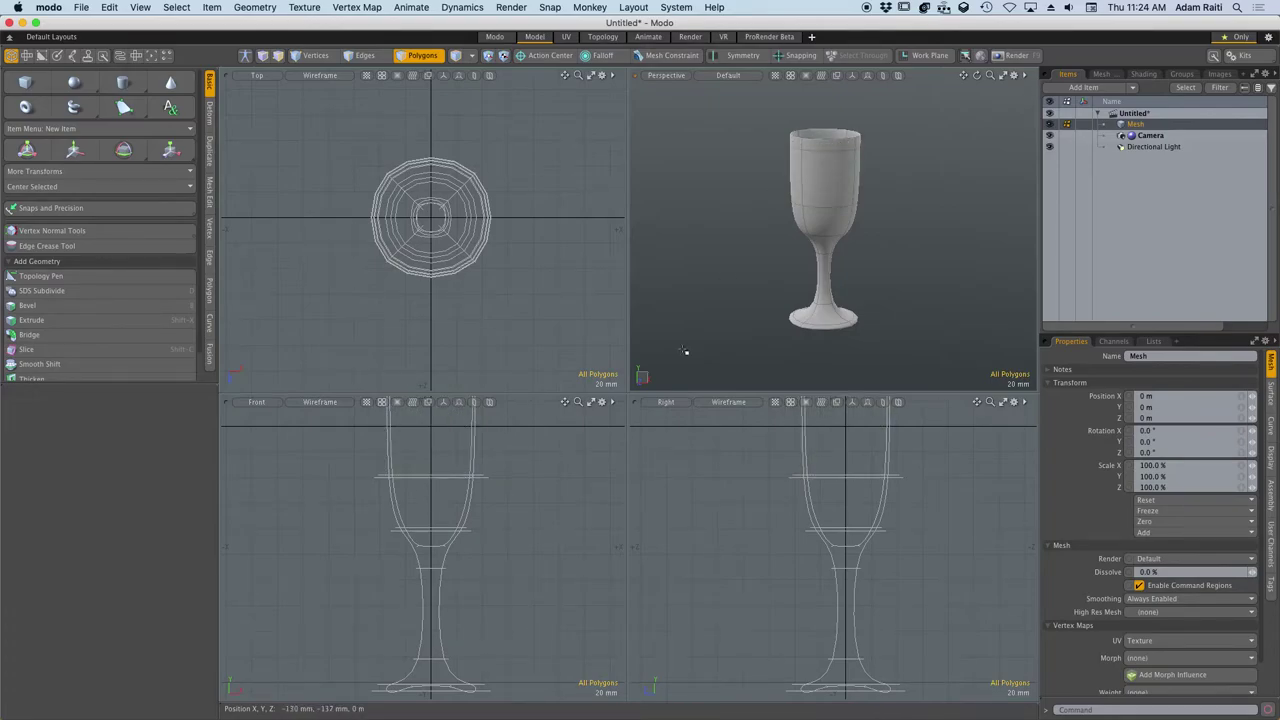
# Select all inner and outer polygons of the lower bowl, scale them to about 129.5% in X and Z, and clear the selection.
pyautogui.scroll(-3, 522, 613)
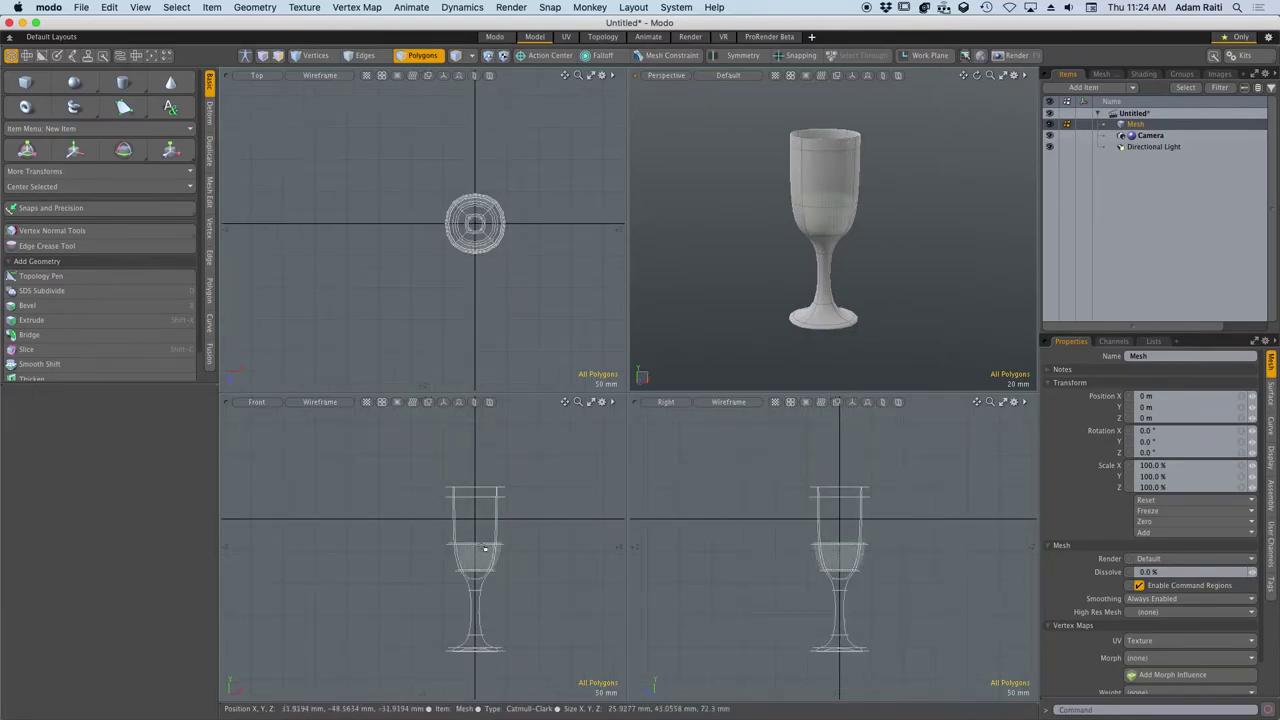
pyautogui.scroll(4, 494, 540)
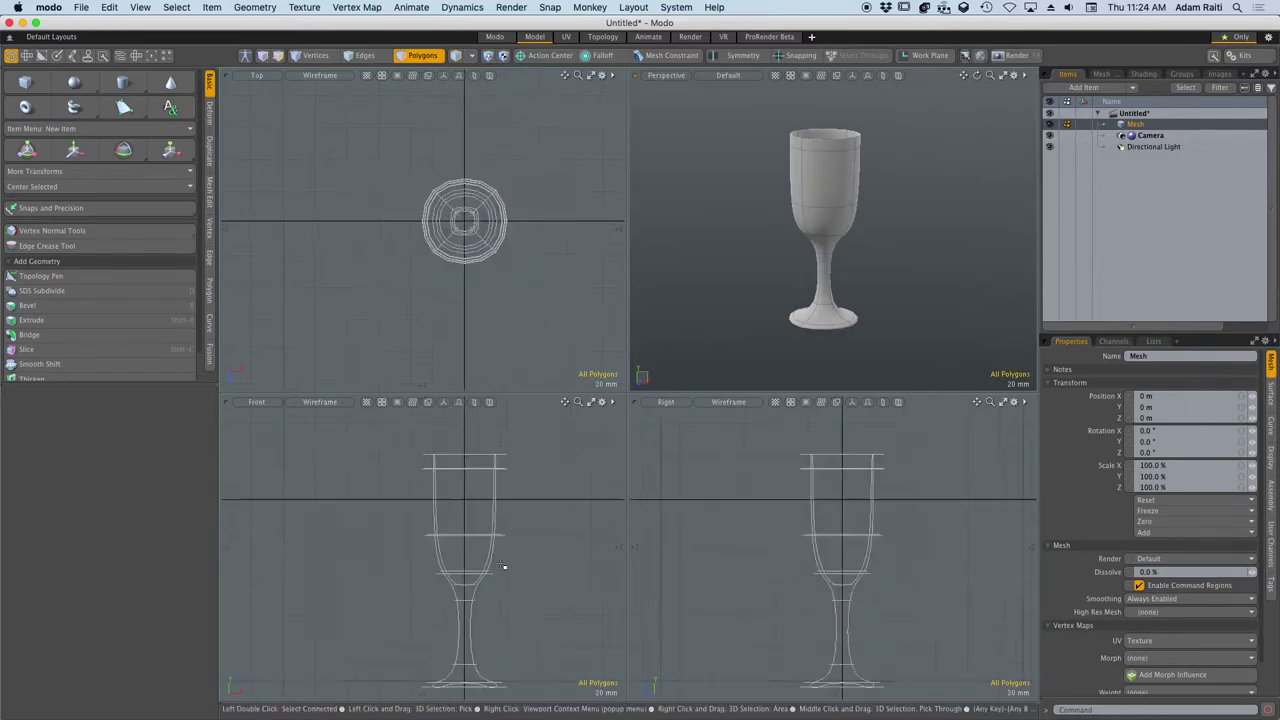
pyautogui.moveTo(832, 218); pyautogui.dragTo(803, 215)
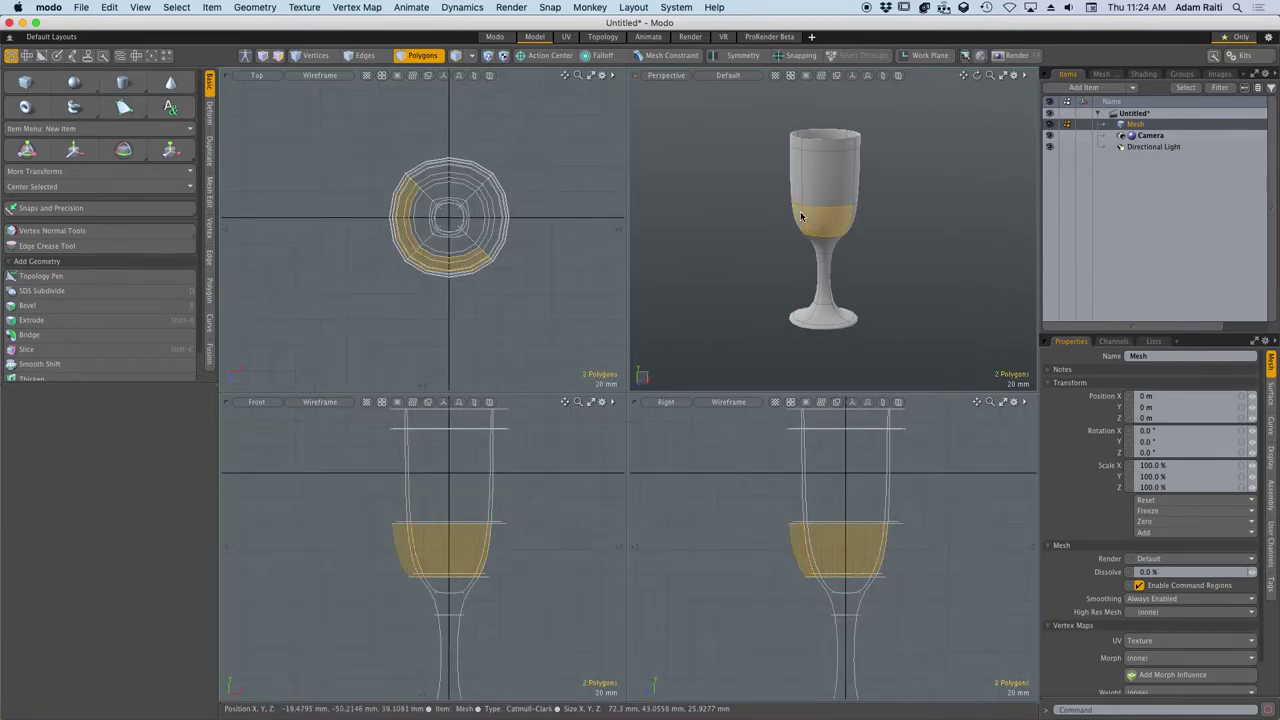
pyautogui.moveTo(501, 594)
pyautogui.mouseDown(button='right')
pyautogui.moveTo(535, 505)
pyautogui.moveTo(365, 515)
pyautogui.moveTo(339, 608)
pyautogui.mouseUp(button='right')
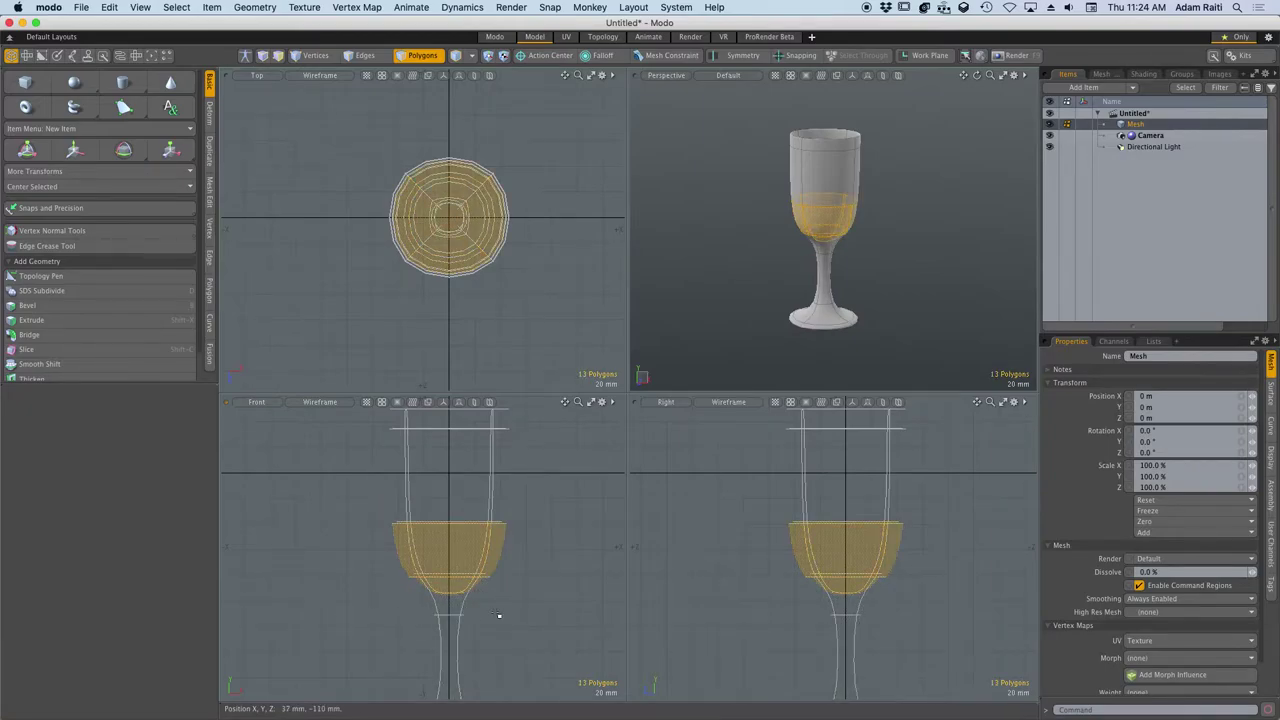
pyautogui.moveTo(498, 614)
pyautogui.mouseDown(button='right')
pyautogui.moveTo(451, 490)
pyautogui.moveTo(322, 599)
pyautogui.mouseUp(button='right')
pyautogui.press('r')
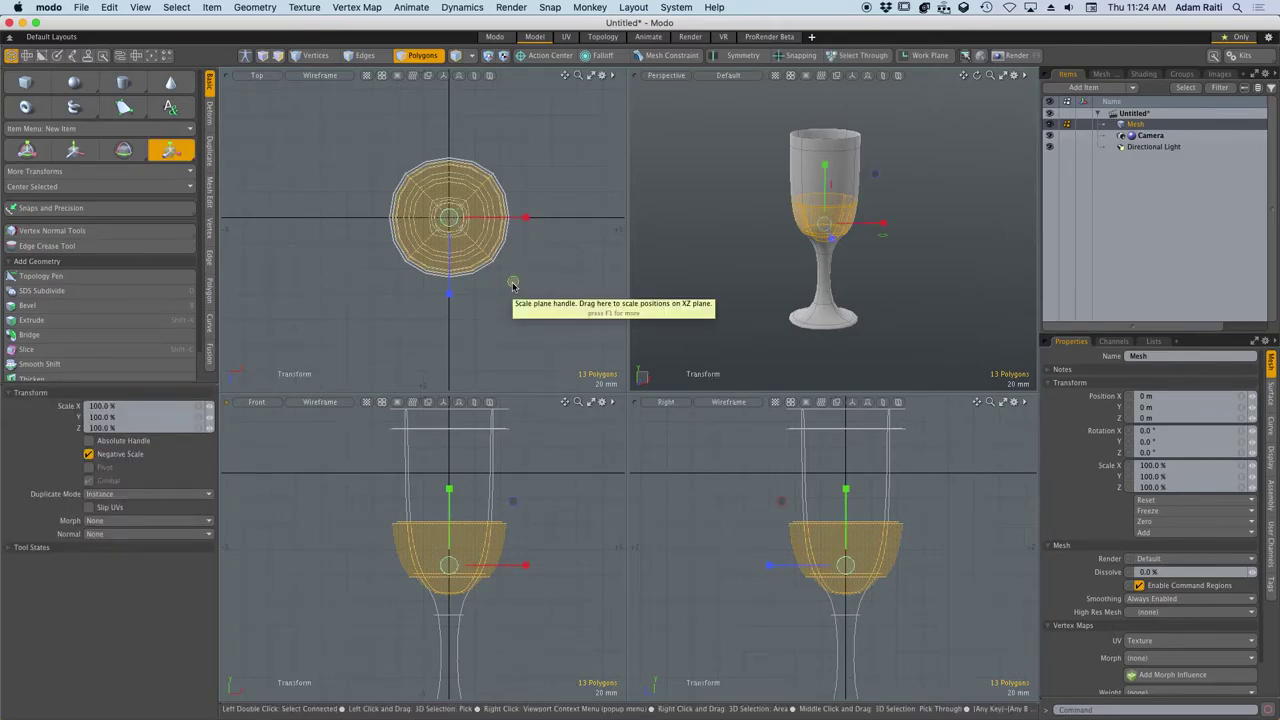
pyautogui.moveTo(513, 286)
pyautogui.mouseDown()
pyautogui.moveTo(538, 282)
pyautogui.moveTo(514, 281)
pyautogui.mouseUp()
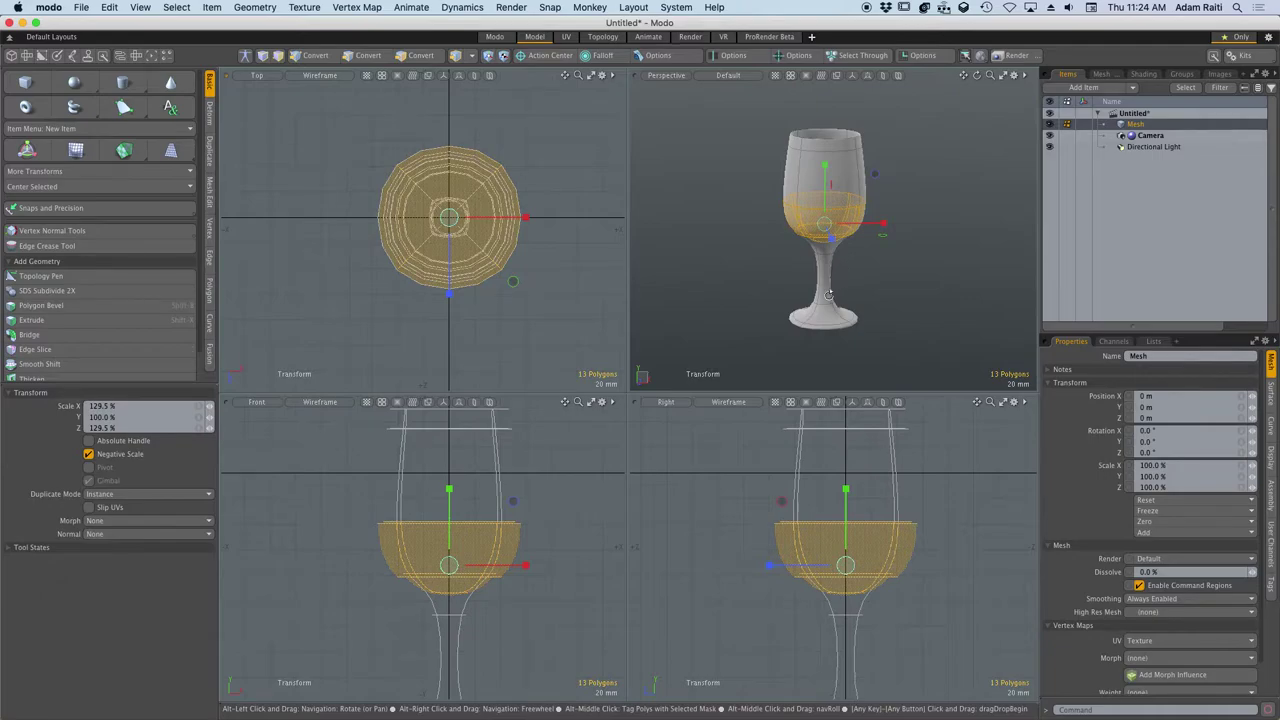
pyautogui.keyDown('alt'); pyautogui.moveTo(830, 295); pyautogui.dragTo(797, 201); pyautogui.keyUp('alt')
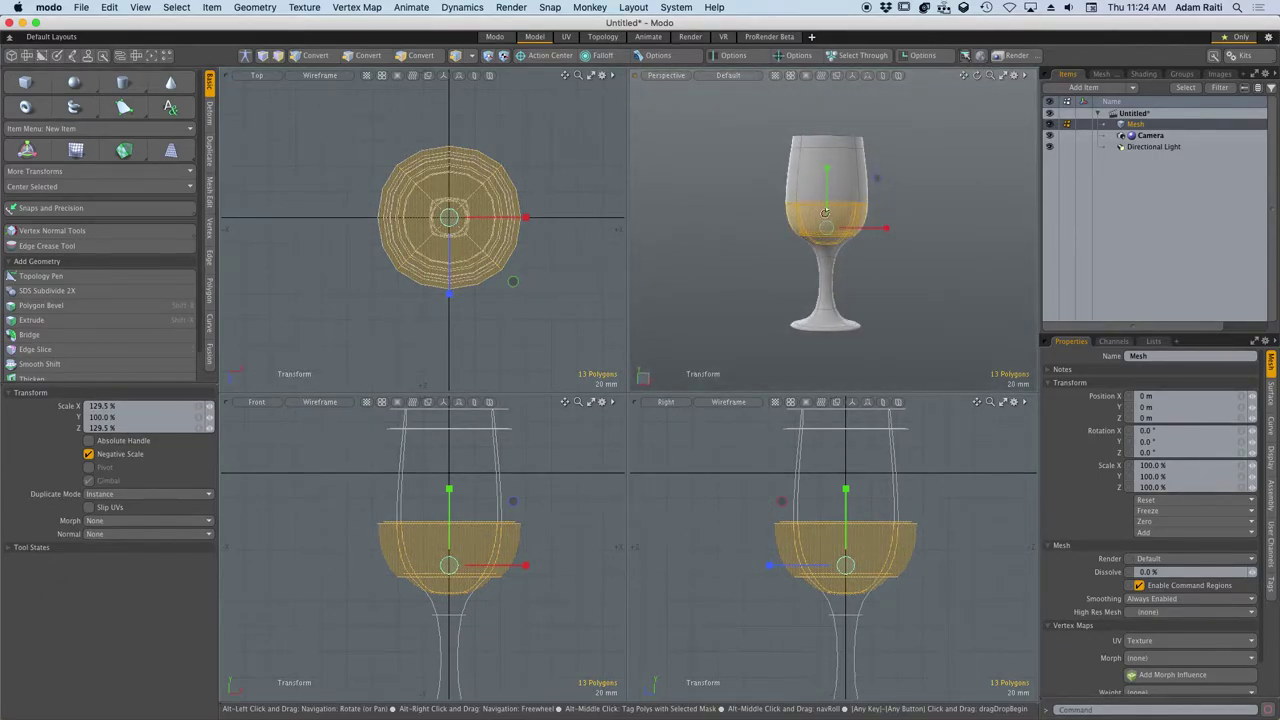
pyautogui.keyDown('alt'); pyautogui.moveTo(832, 284); pyautogui.dragTo(846, 185); pyautogui.keyUp('alt')
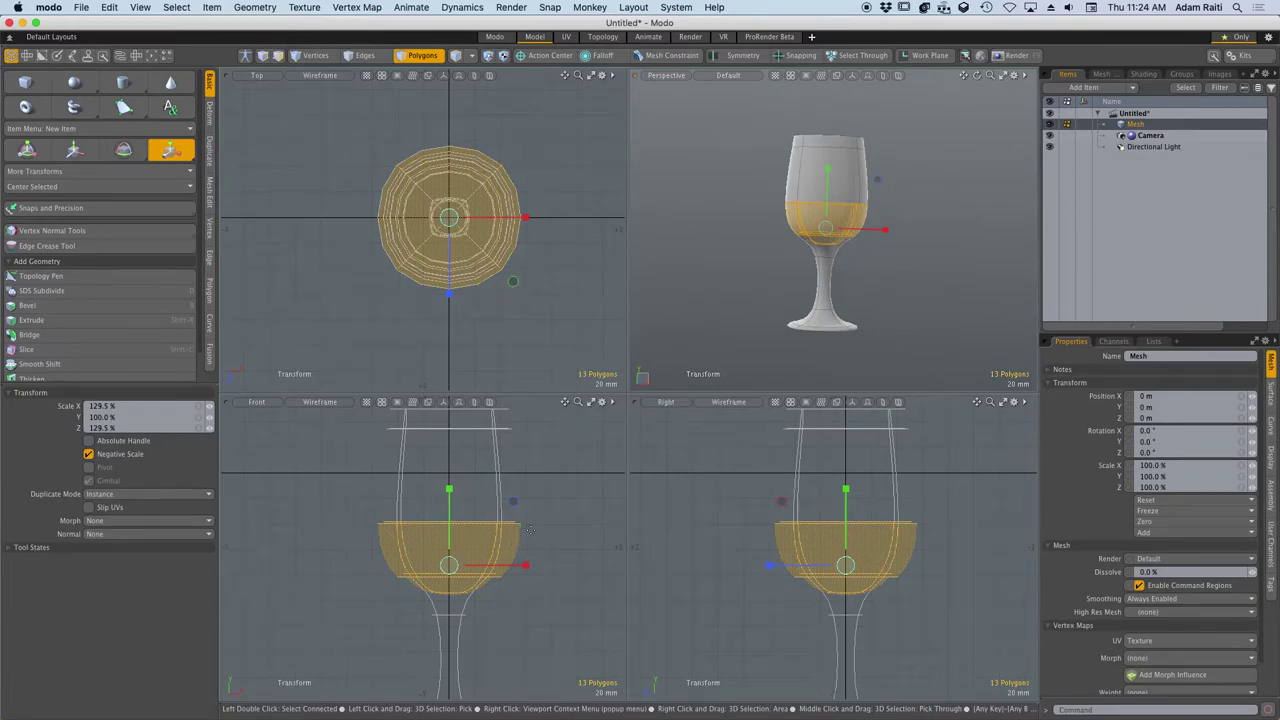
pyautogui.press('space')
pyautogui.click(894, 291)
# Examine the underside of the base in perspective and the profile of the stem and base in the front view.
pyautogui.keyDown('alt'); pyautogui.moveTo(880, 290); pyautogui.dragTo(880, 207); pyautogui.keyUp('alt')
pyautogui.scroll(6, 830, 344)
pyautogui.keyDown('alt'); pyautogui.moveTo(832, 342); pyautogui.dragTo(786, 230); pyautogui.keyUp('alt')
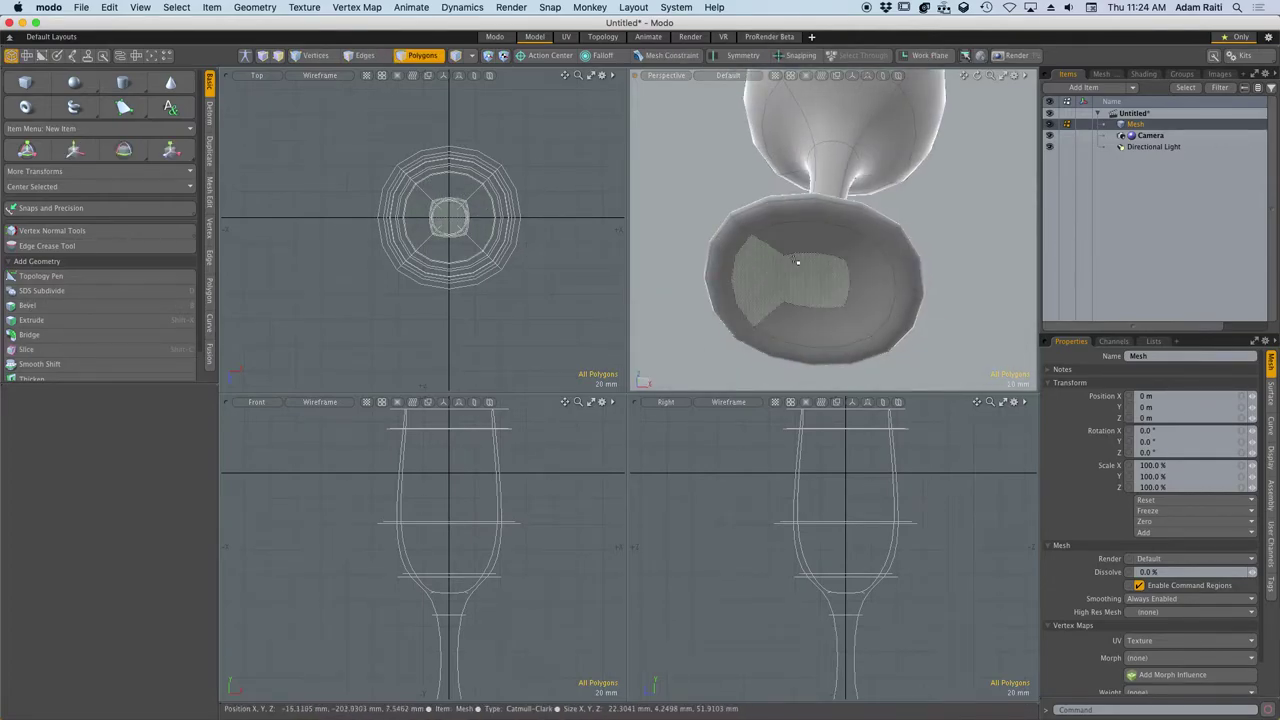
pyautogui.scroll(-6, 488, 525)
pyautogui.scroll(8, 479, 545)
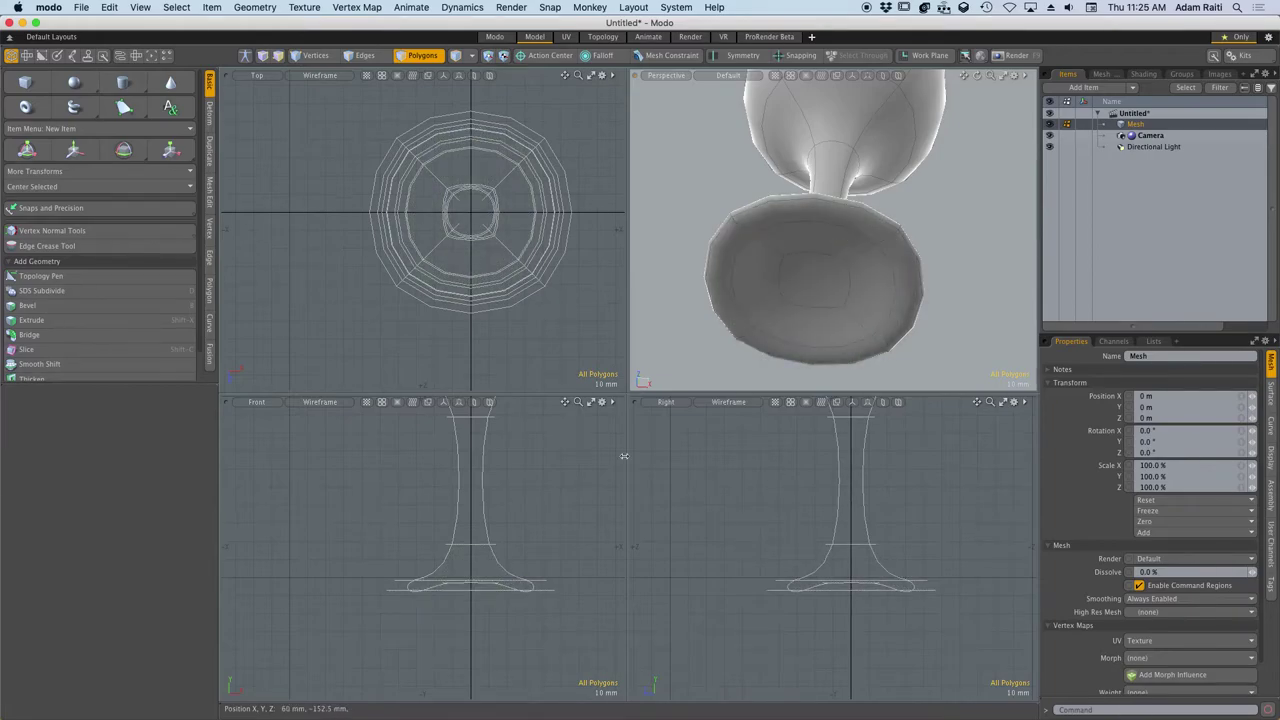
pyautogui.scroll(-6, 811, 289)
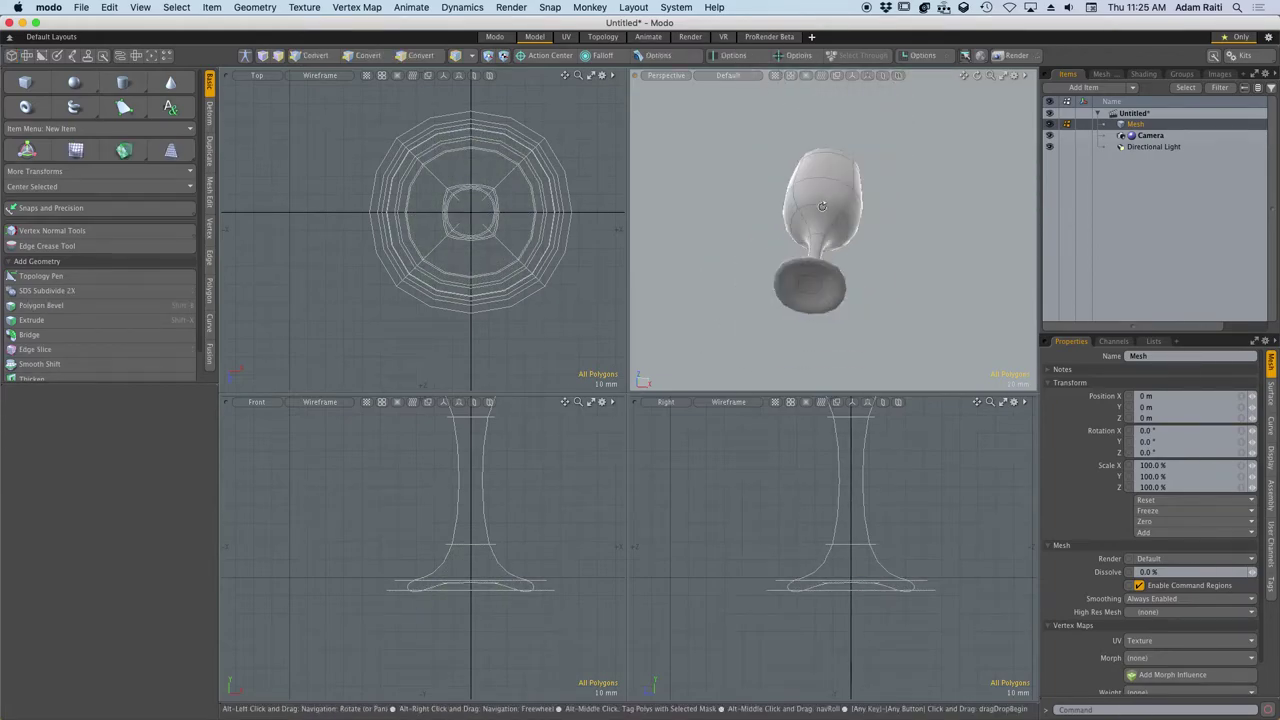
# Examine the goblet's shape from below, above and the side in perspective, and fit the whole model in the orthographic views.
pyautogui.keyDown('alt'); pyautogui.moveTo(811, 289); pyautogui.dragTo(832, 346); pyautogui.keyUp('alt')
pyautogui.keyDown('alt'); pyautogui.moveTo(841, 200); pyautogui.dragTo(826, 302); pyautogui.keyUp('alt')
pyautogui.scroll(-5, 826, 302)
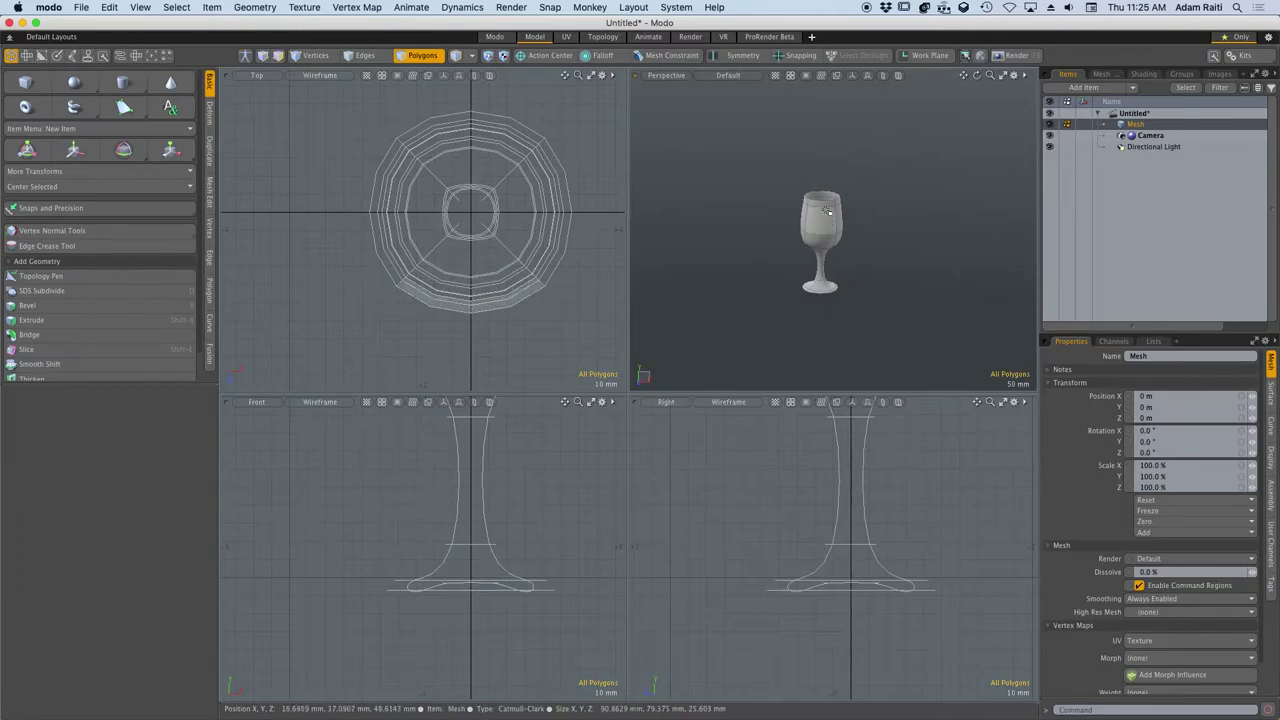
pyautogui.scroll(8, 822, 254)
pyautogui.keyDown('alt'); pyautogui.moveTo(822, 254); pyautogui.dragTo(827, 211); pyautogui.keyUp('alt')
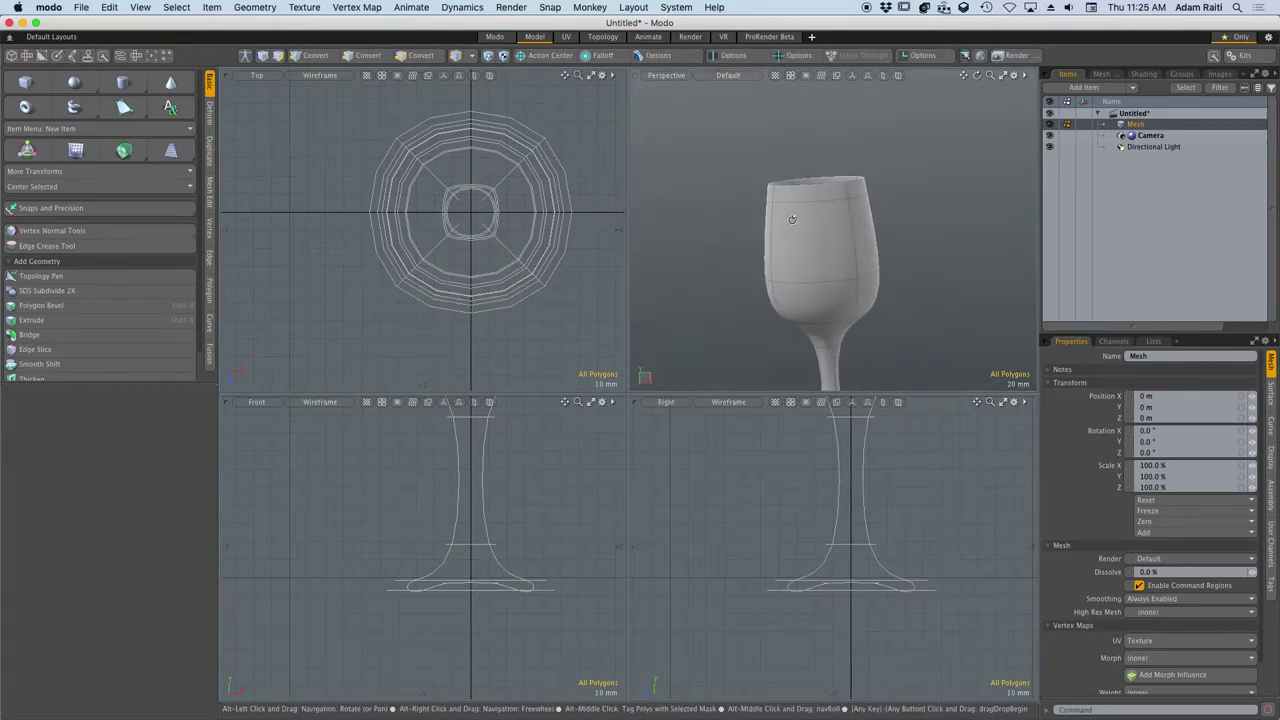
pyautogui.press('a')
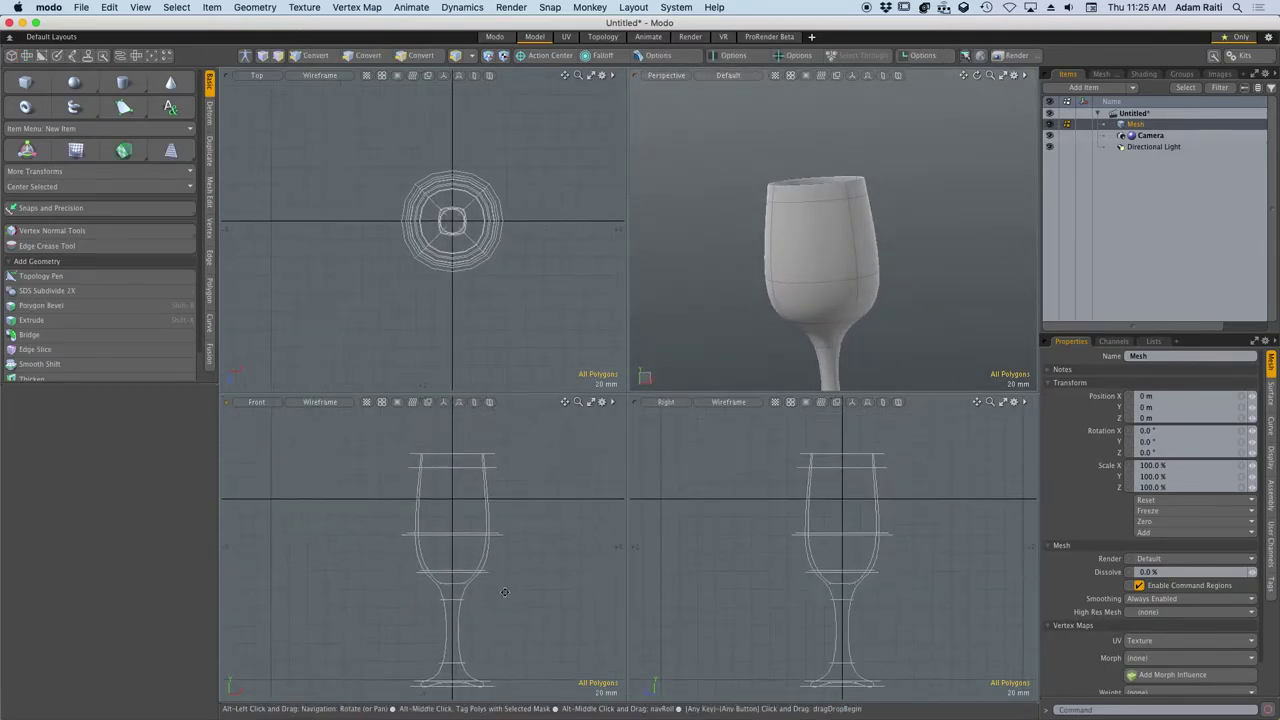
pyautogui.keyDown('alt'); pyautogui.keyDown('shift'); pyautogui.moveTo(495, 507); pyautogui.dragTo(498, 481); pyautogui.keyUp('shift'); pyautogui.keyUp('alt')
pyautogui.scroll(-6, 825, 256)
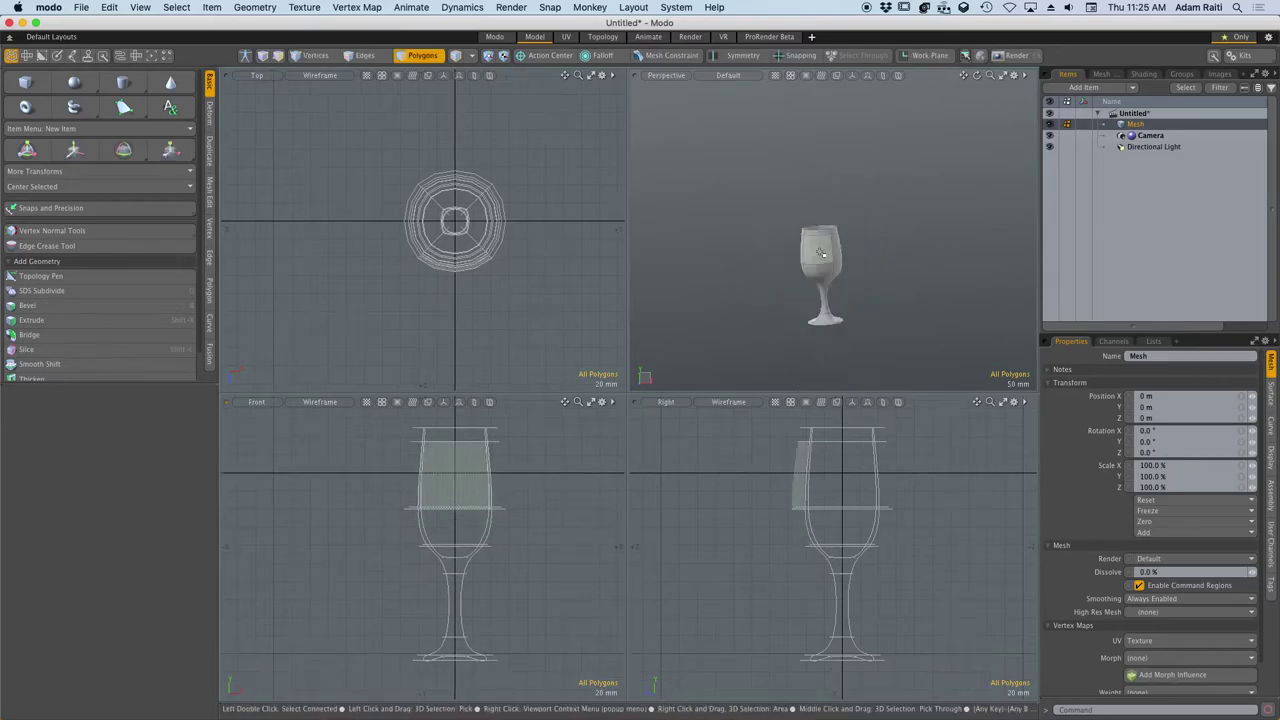
pyautogui.scroll(2, 814, 283)
pyautogui.keyDown('alt'); pyautogui.moveTo(814, 283); pyautogui.dragTo(838, 337); pyautogui.keyUp('alt')
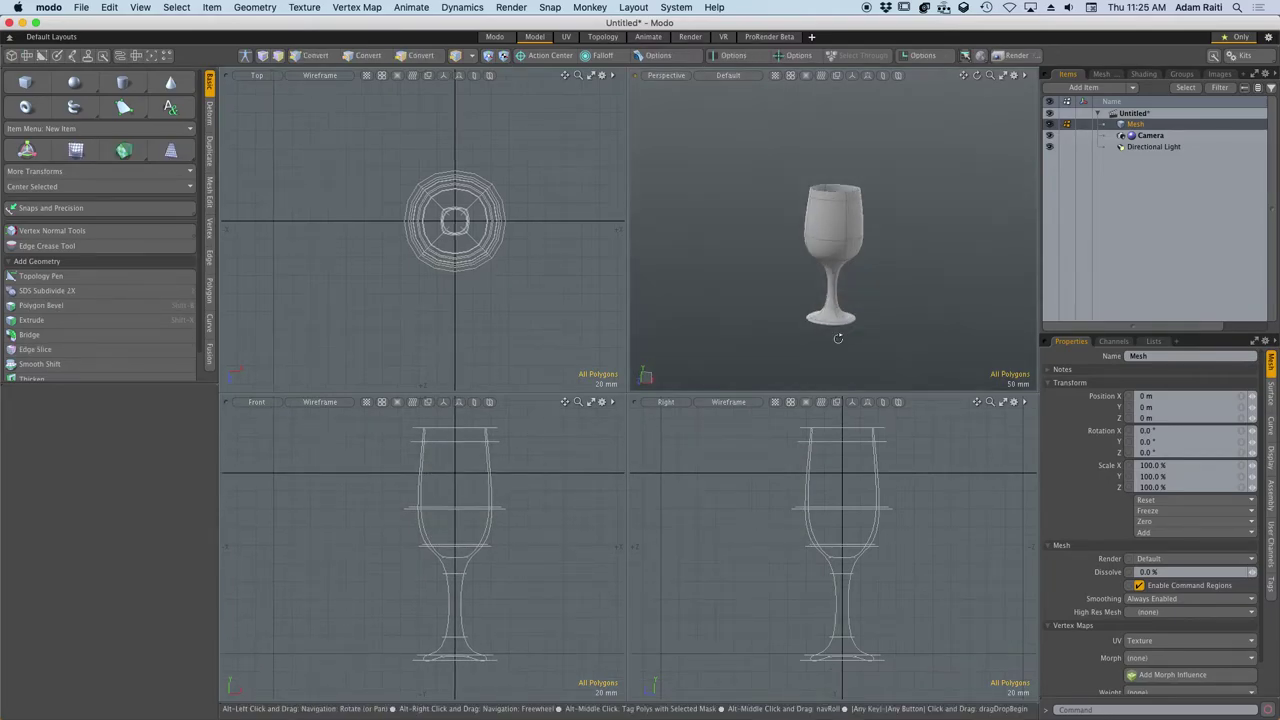
# Select all connected polygons of the goblet and assign them a material tagged Goblet.
pyautogui.doubleClick(837, 231)
pyautogui.press('m')
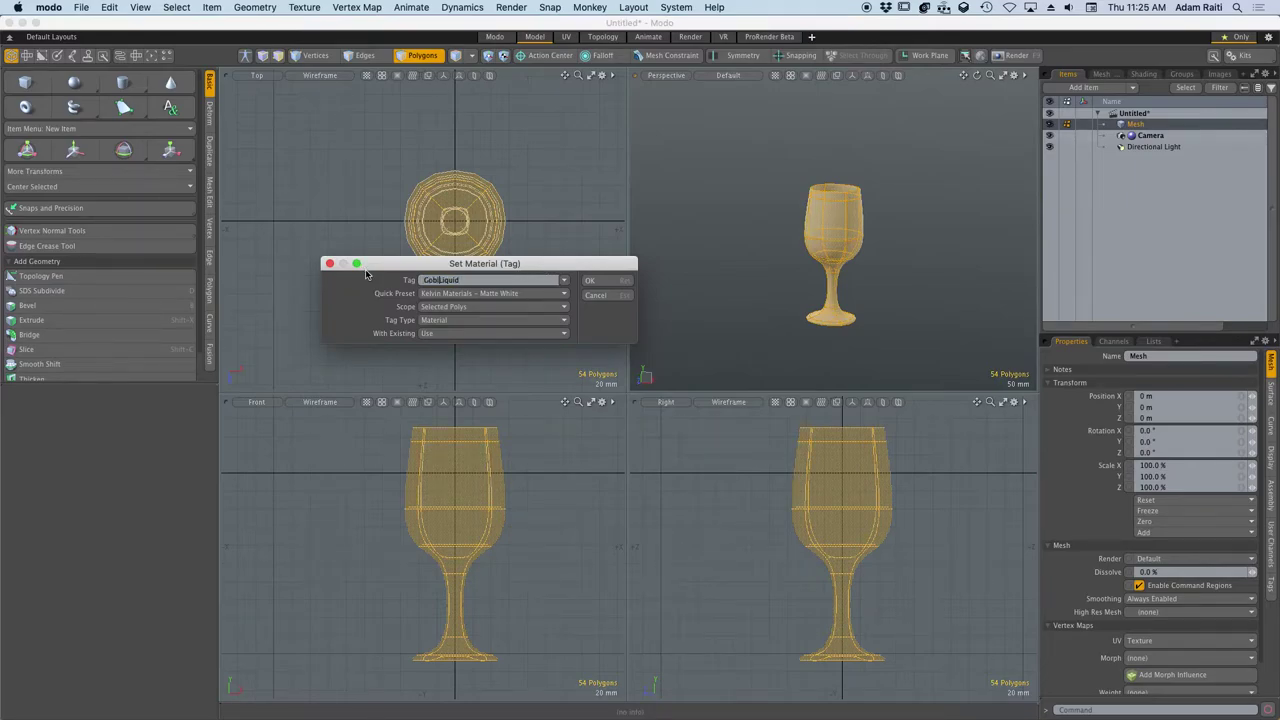
pyautogui.click(478, 281)
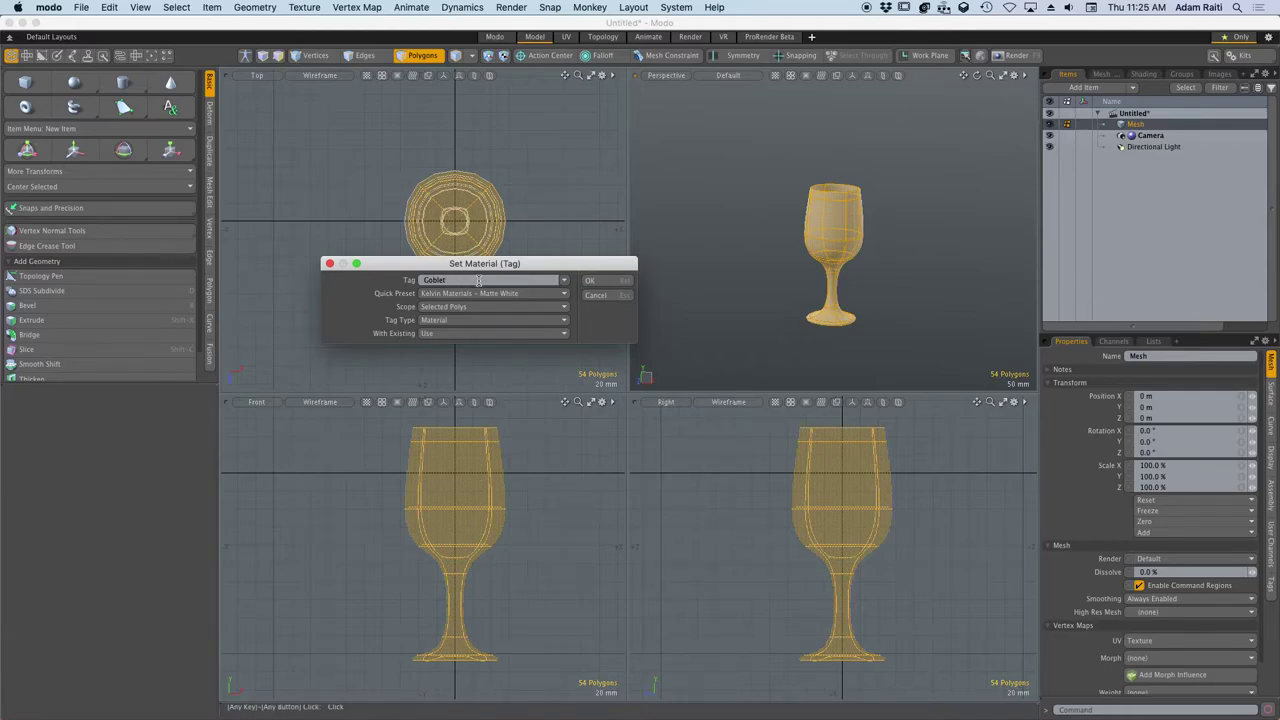
pyautogui.click(598, 281)
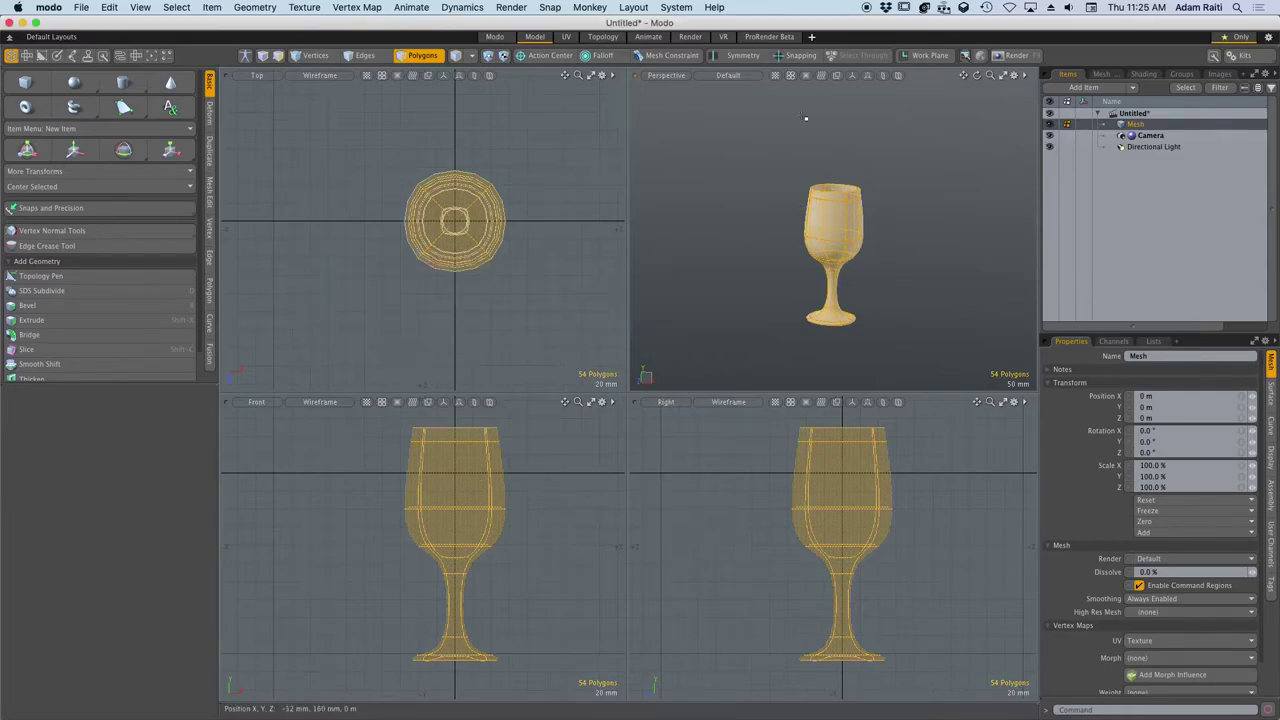
# Switch to the Render layout, frame the goblet in the preview, and expand and select the Goblet material group.
pyautogui.click(691, 37)
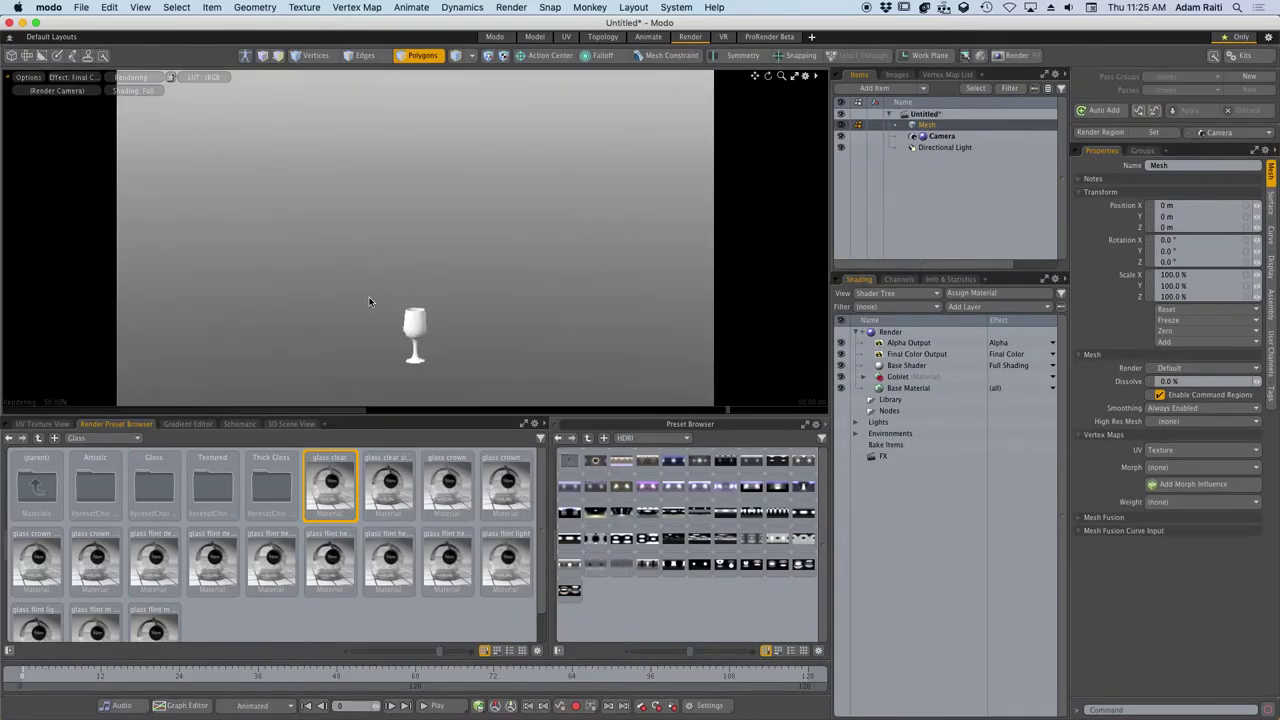
pyautogui.press('a')
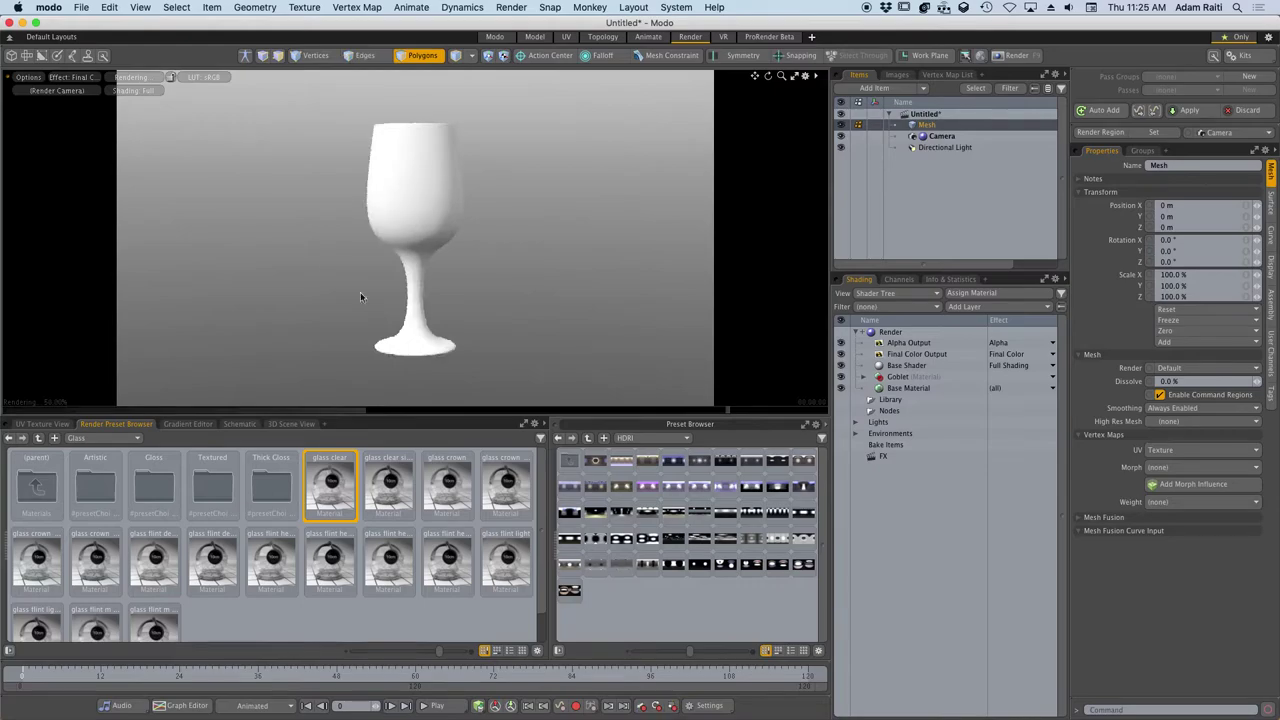
pyautogui.click(865, 377)
pyautogui.click(900, 378)
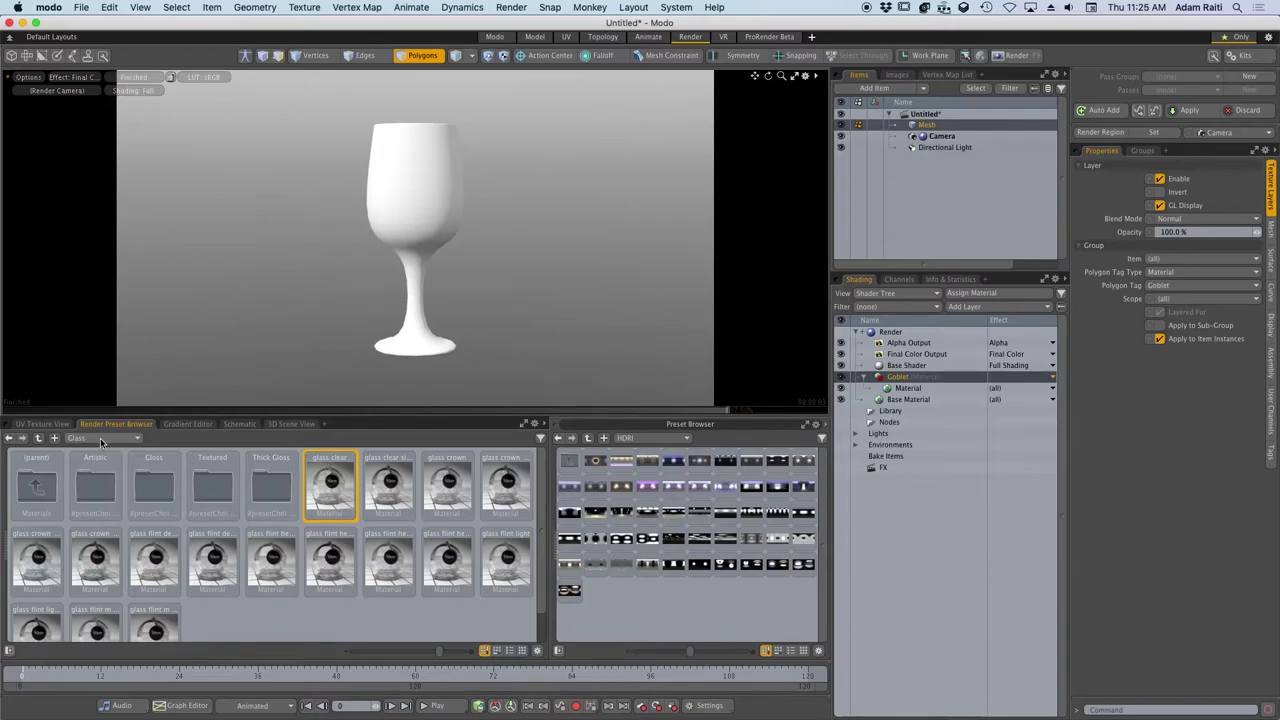
# Find the glass clear preset among the Glass materials and apply it to the Goblet material group.
pyautogui.click(48, 425)
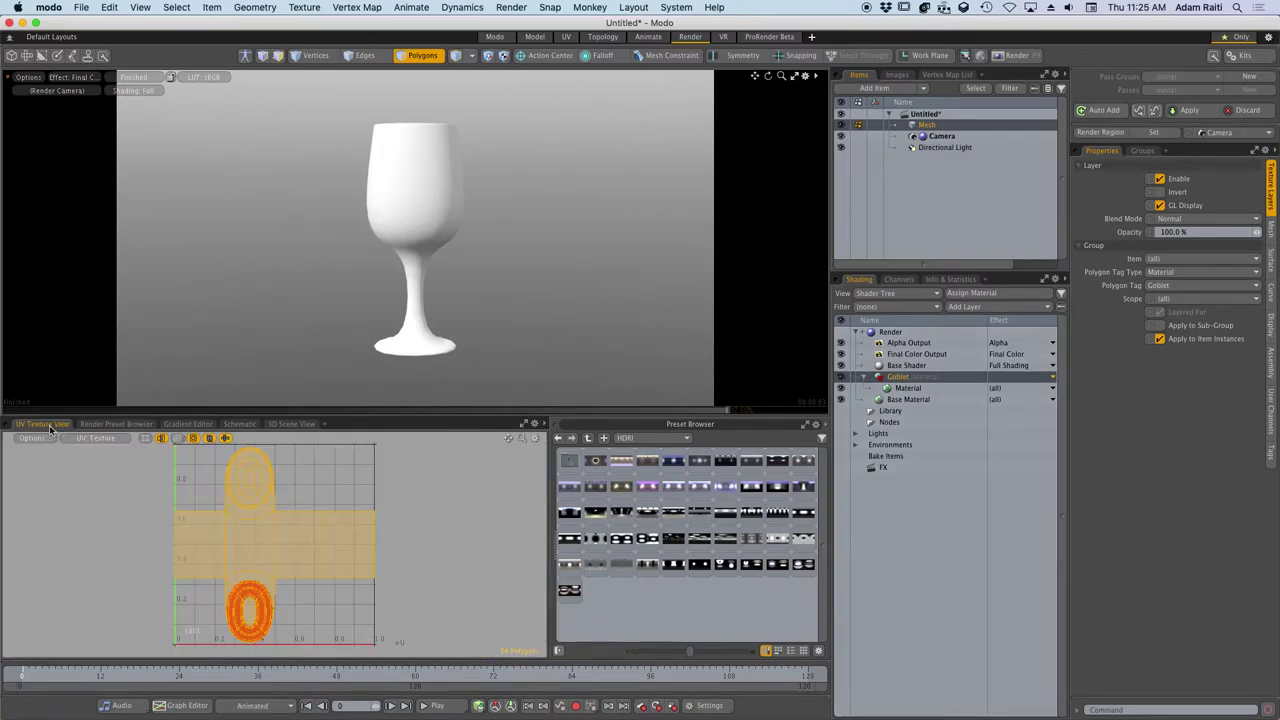
pyautogui.click(116, 424)
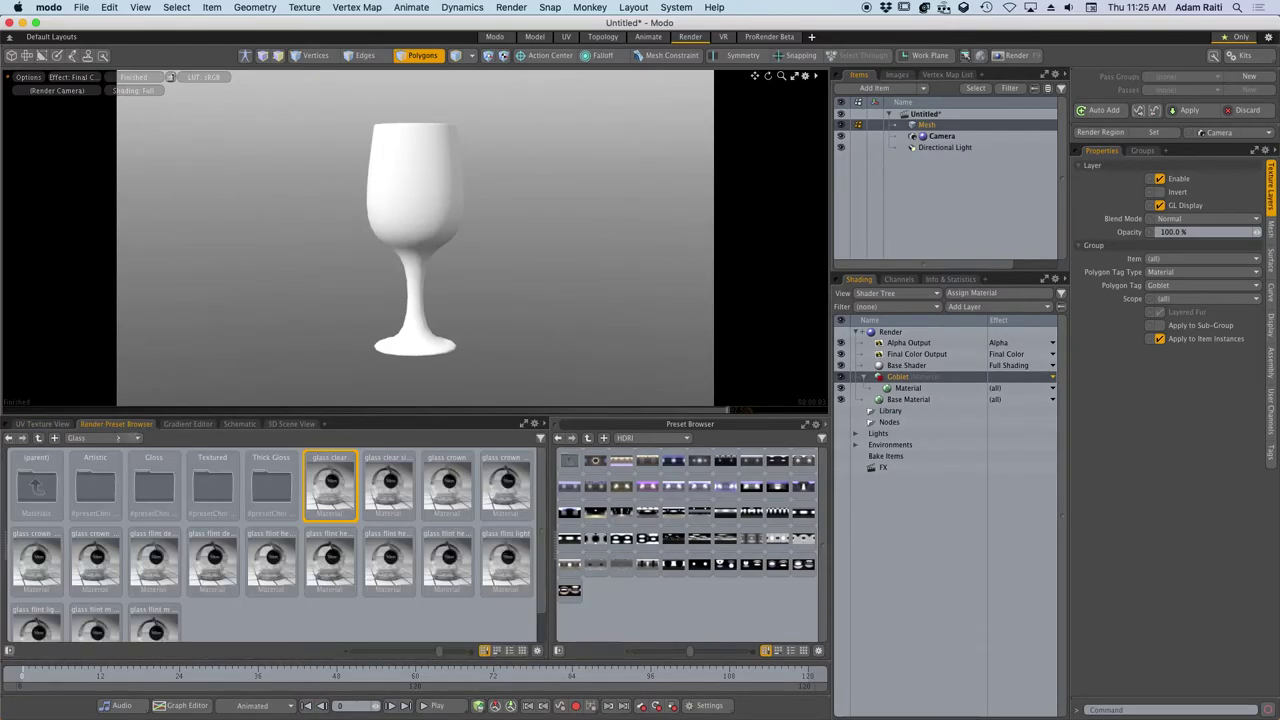
pyautogui.click(139, 444)
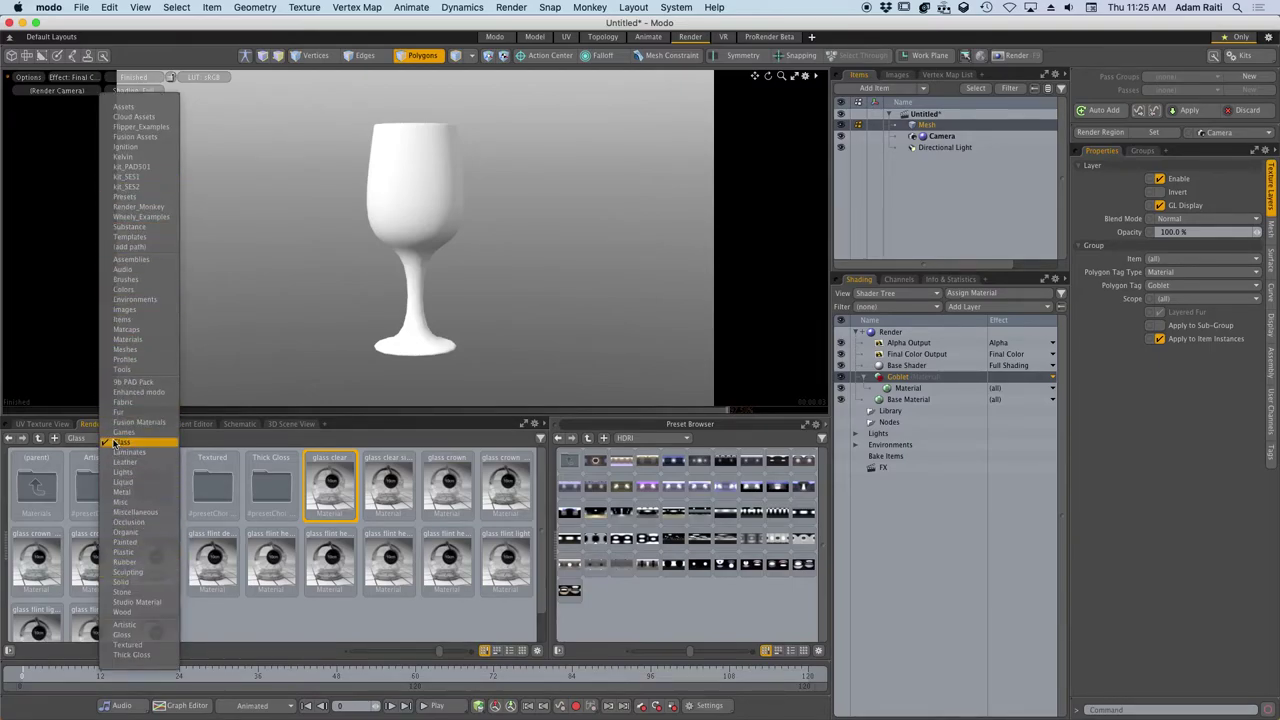
pyautogui.click(326, 448)
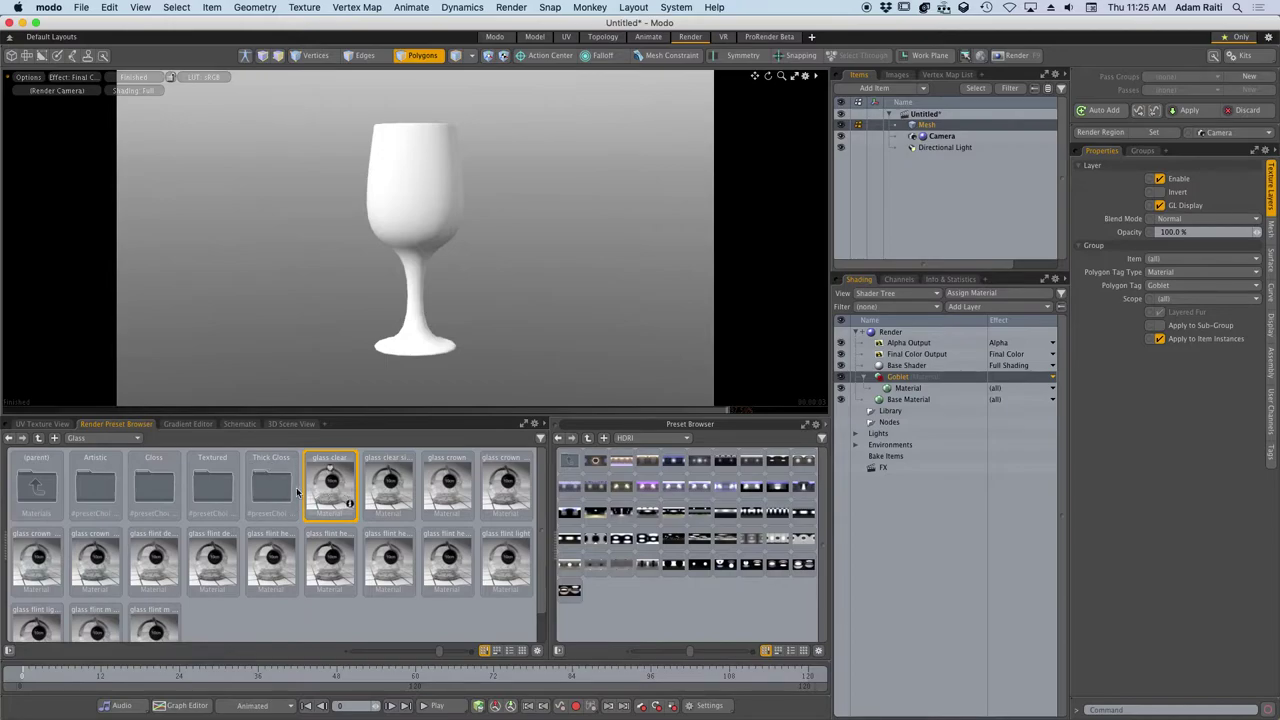
pyautogui.doubleClick(162, 487)
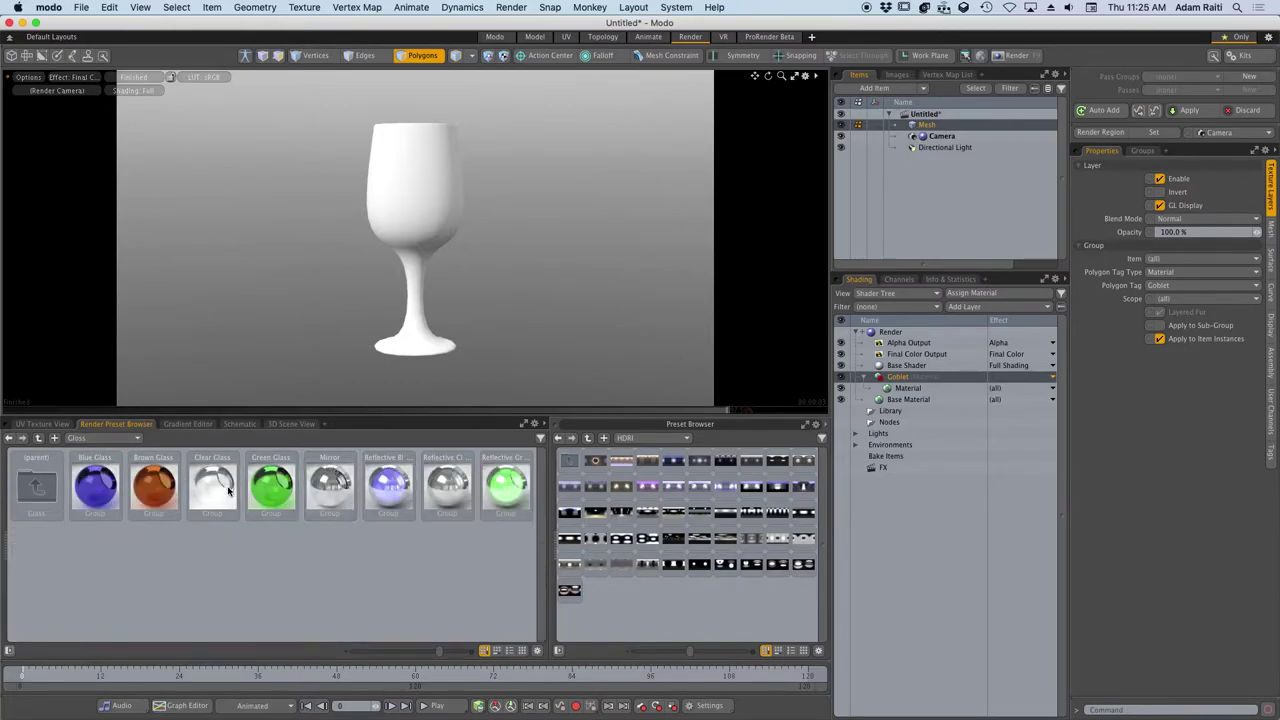
pyautogui.scroll(-1, 115, 442)
pyautogui.click(116, 443)
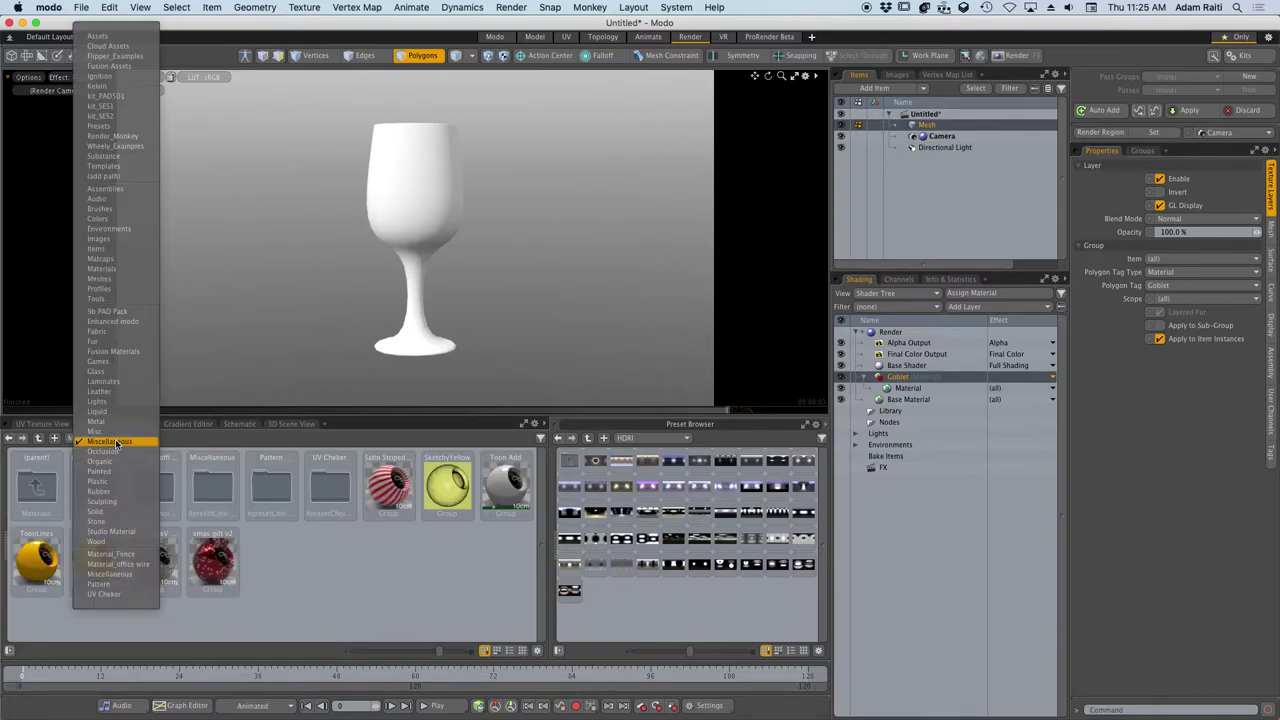
pyautogui.click(112, 372)
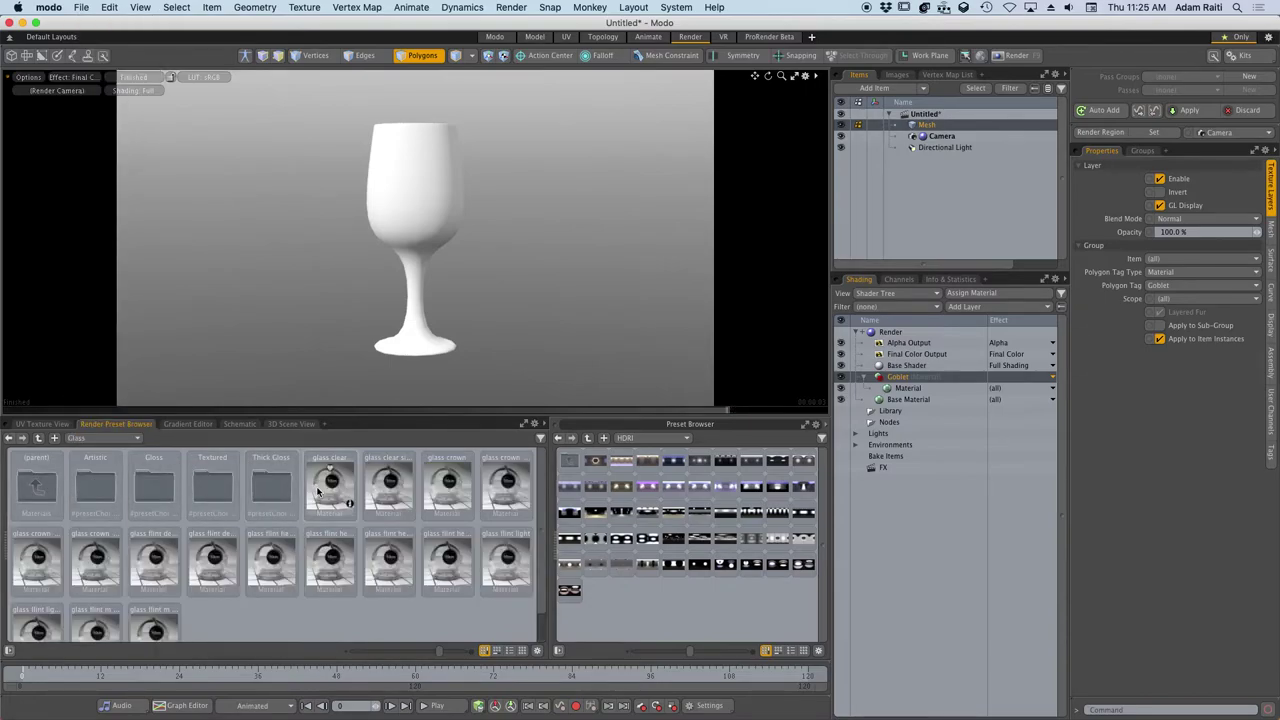
pyautogui.moveTo(322, 493); pyautogui.dragTo(906, 383)
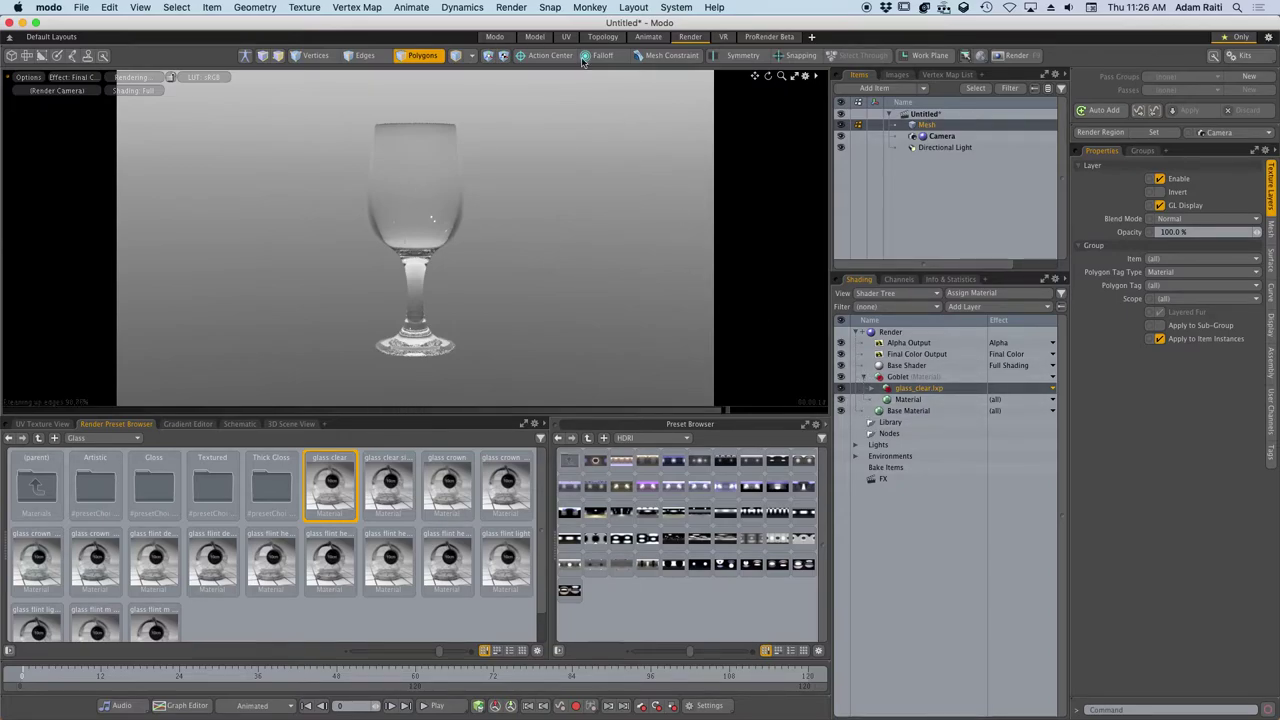
# Clear the goblet's polygon selection, hide the glass_clear.lxp layer in the Goblet material group, and return to the Model layout.
pyautogui.click(535, 37)
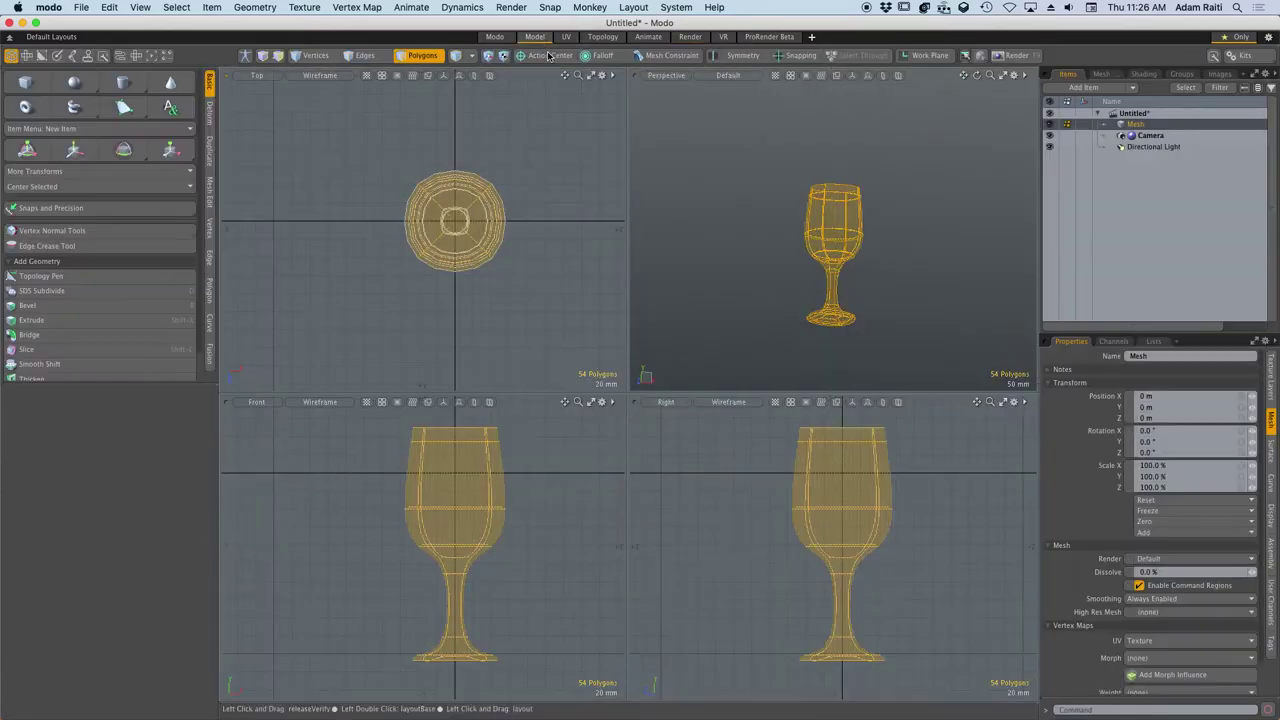
pyautogui.click(920, 274)
pyautogui.scroll(3, 906, 240)
pyautogui.scroll(-3, 775, 229)
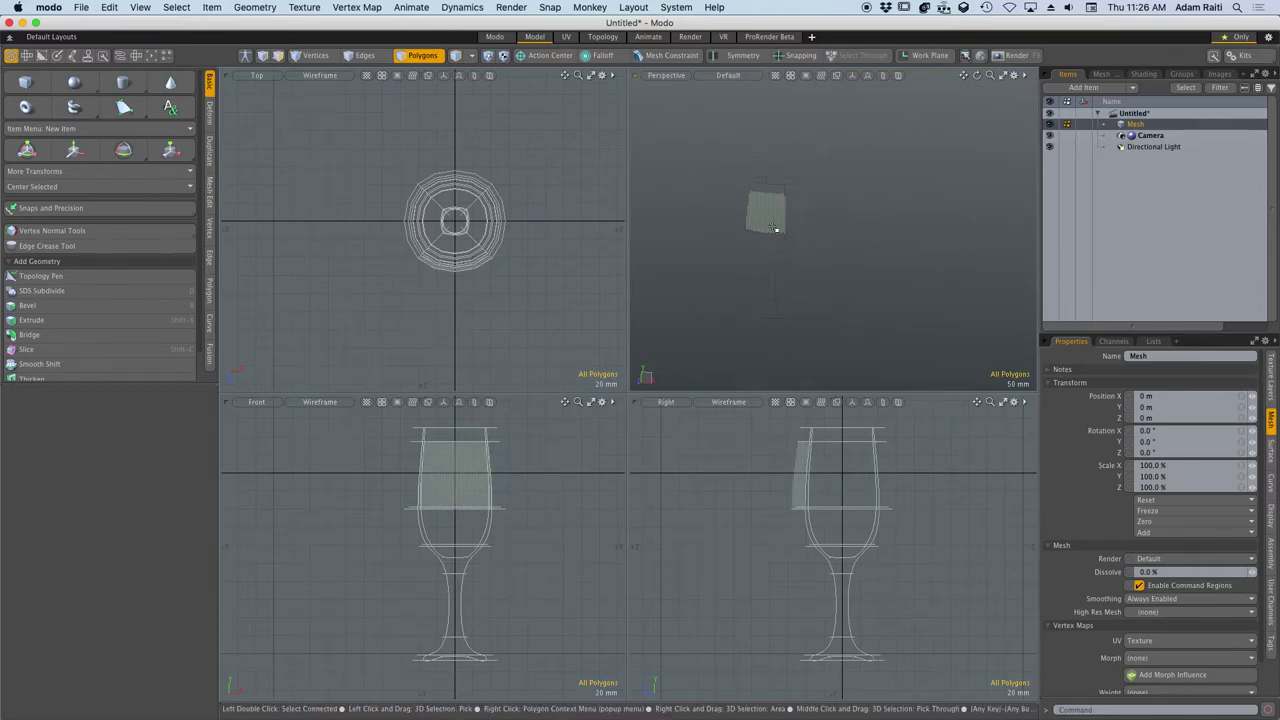
pyautogui.scroll(4, 771, 286)
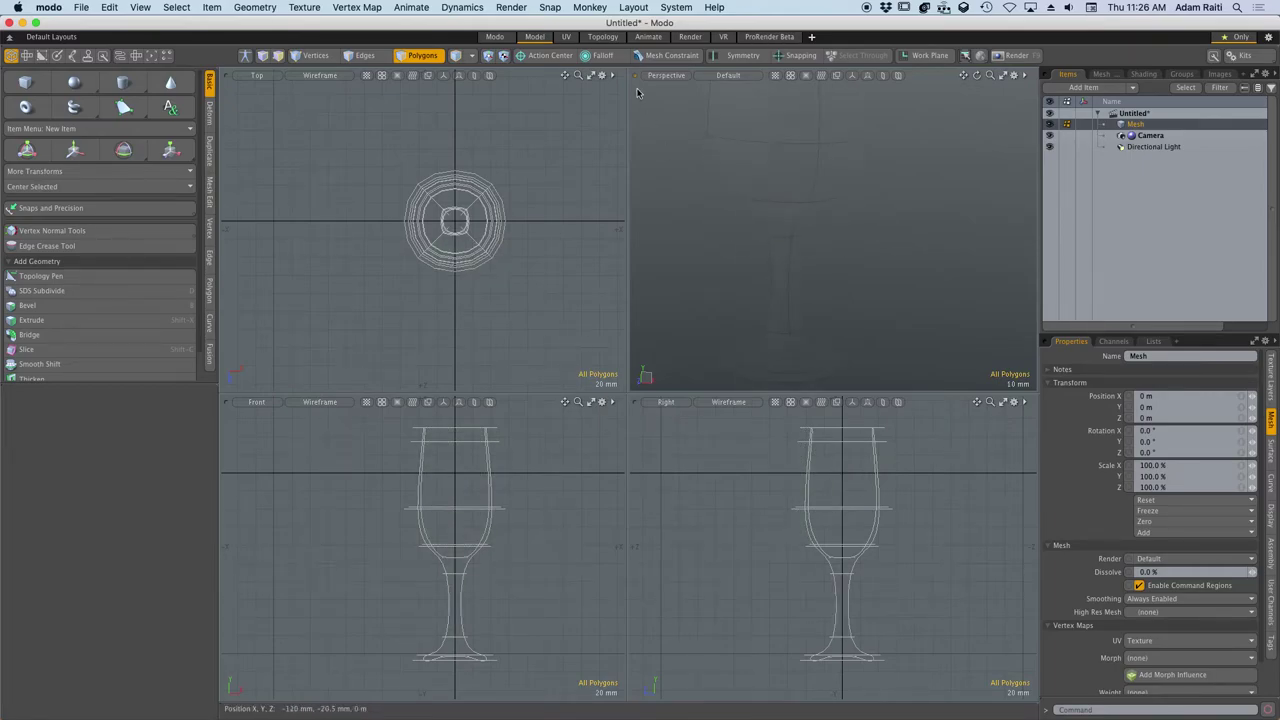
pyautogui.click(689, 37)
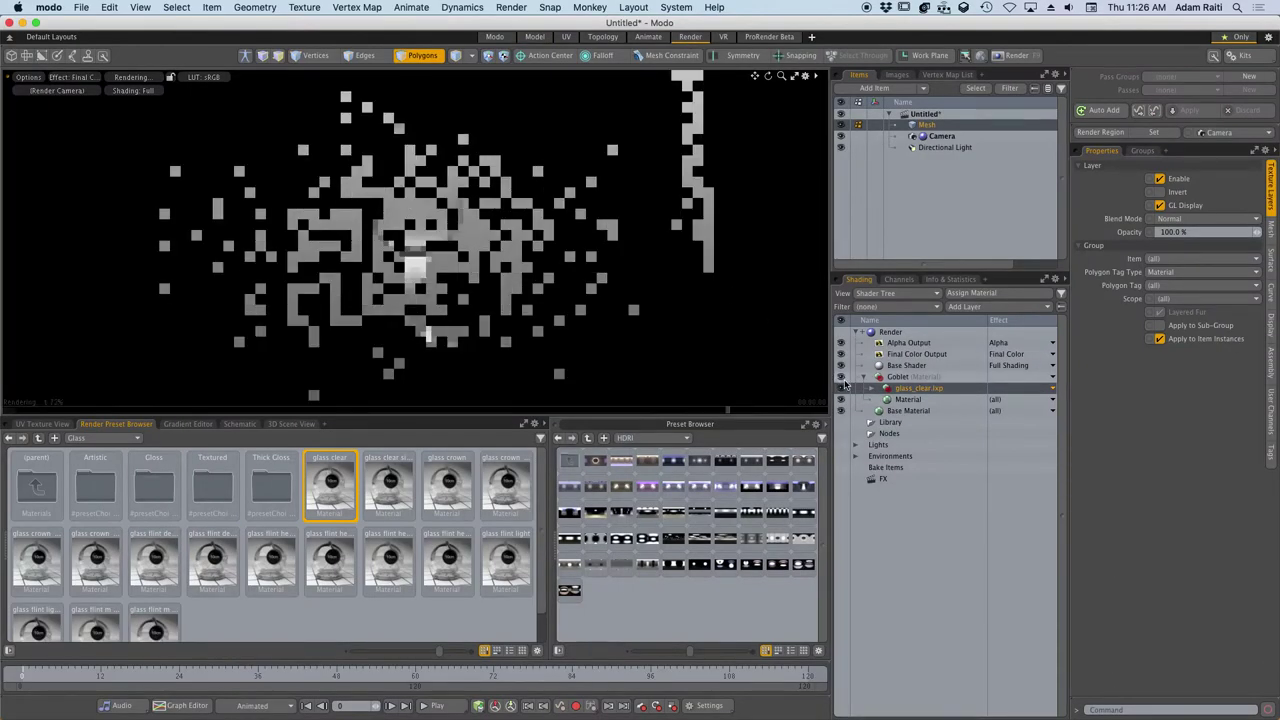
pyautogui.click(842, 386)
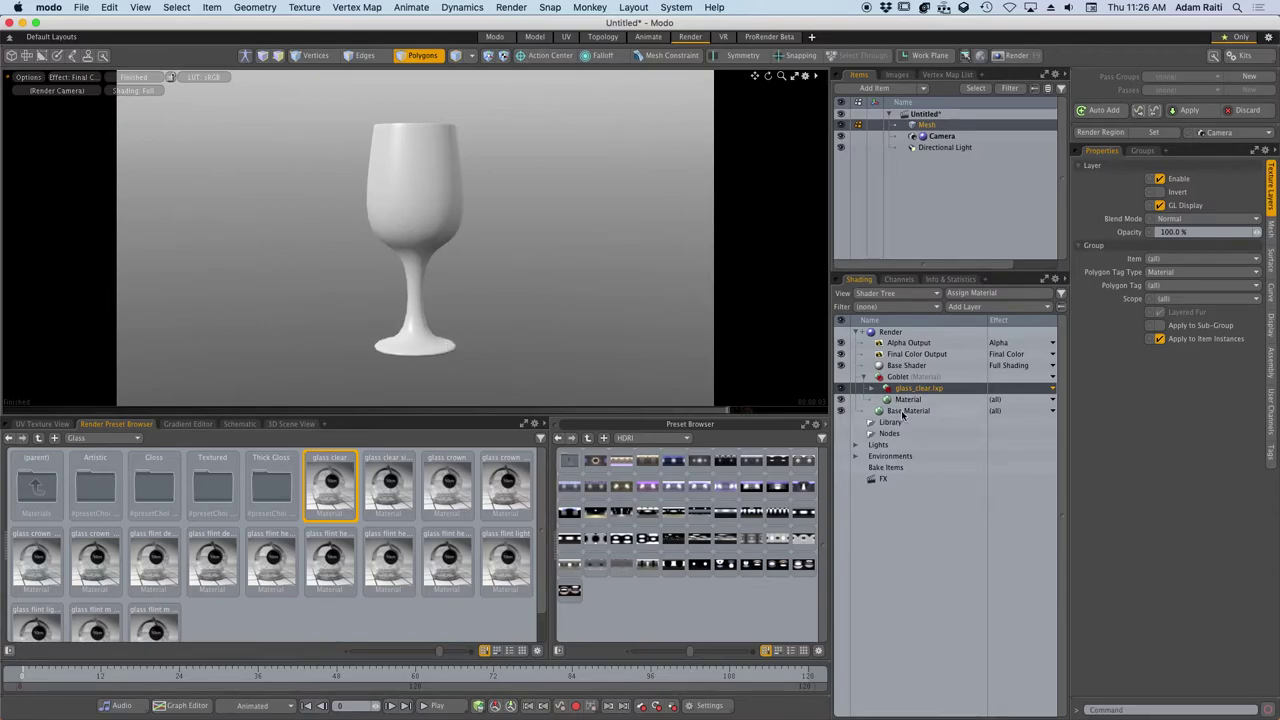
pyautogui.click(535, 37)
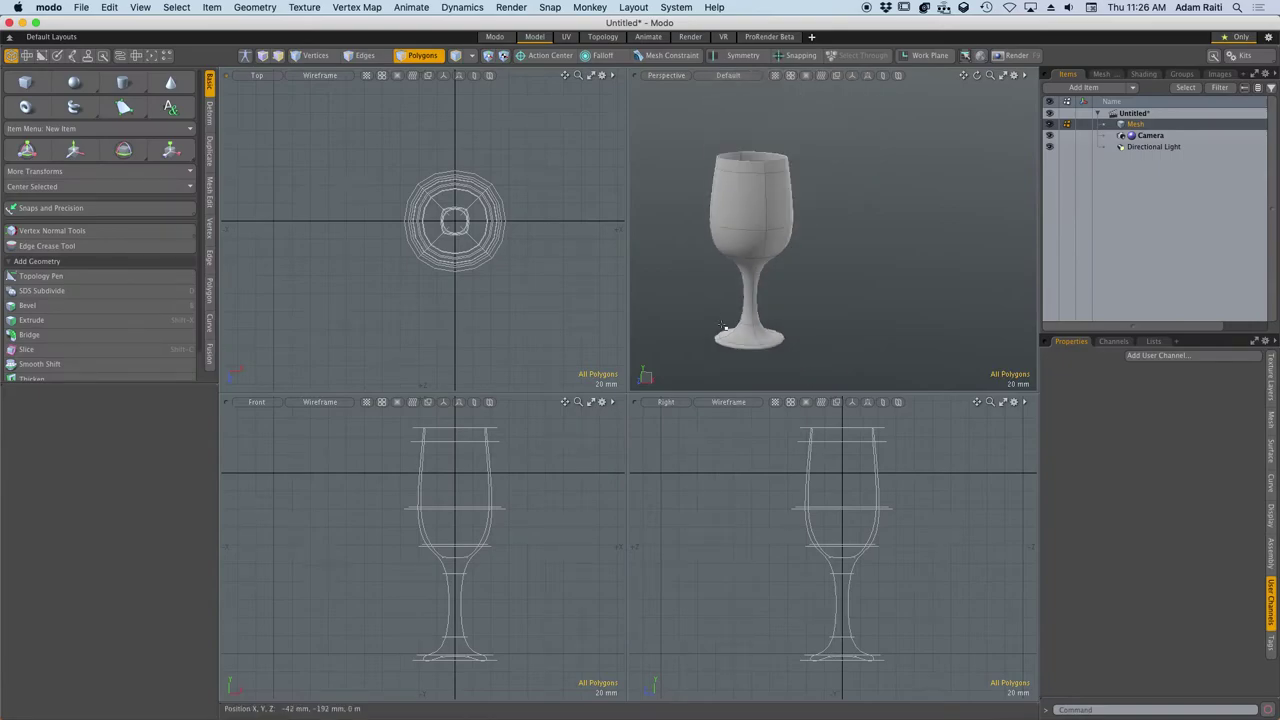
# Try selecting the band of polygons around the bowl below the rim, and clear the selection.
pyautogui.keyDown('alt'); pyautogui.moveTo(745, 335); pyautogui.dragTo(749, 298); pyautogui.keyUp('alt')
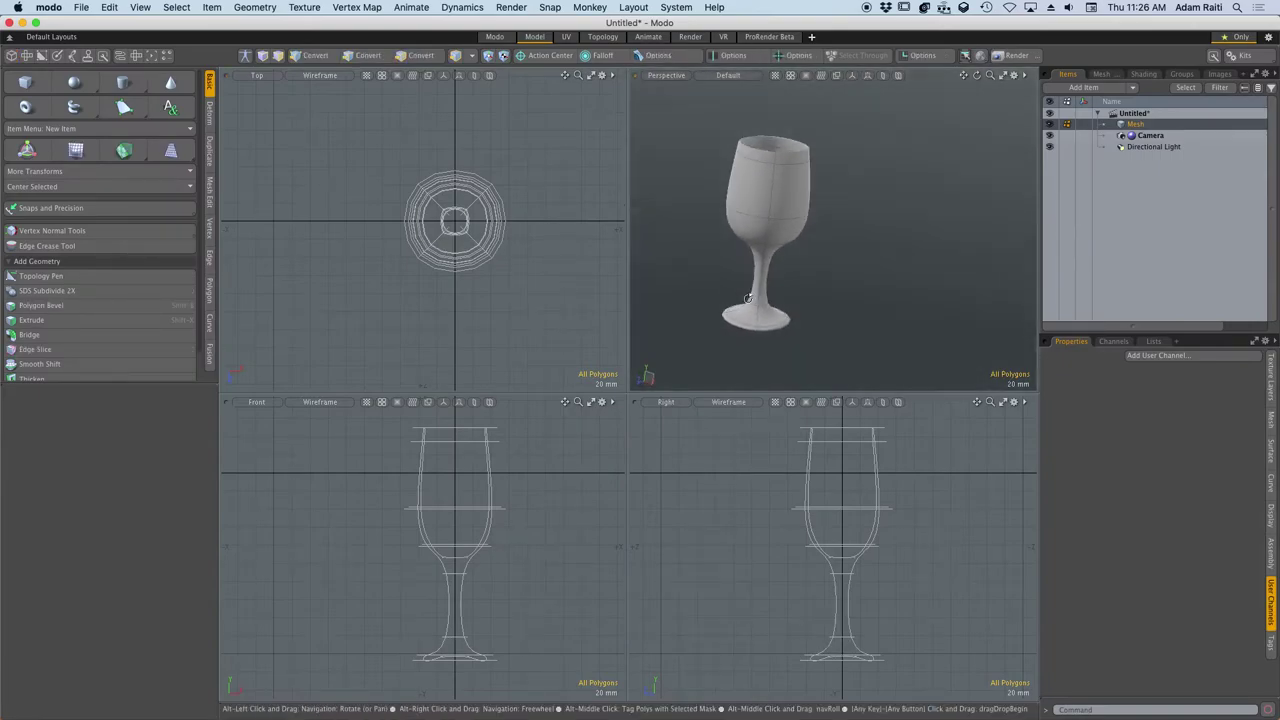
pyautogui.keyDown('alt'); pyautogui.moveTo(745, 203); pyautogui.dragTo(738, 302); pyautogui.keyUp('alt')
pyautogui.scroll(5, 737, 206)
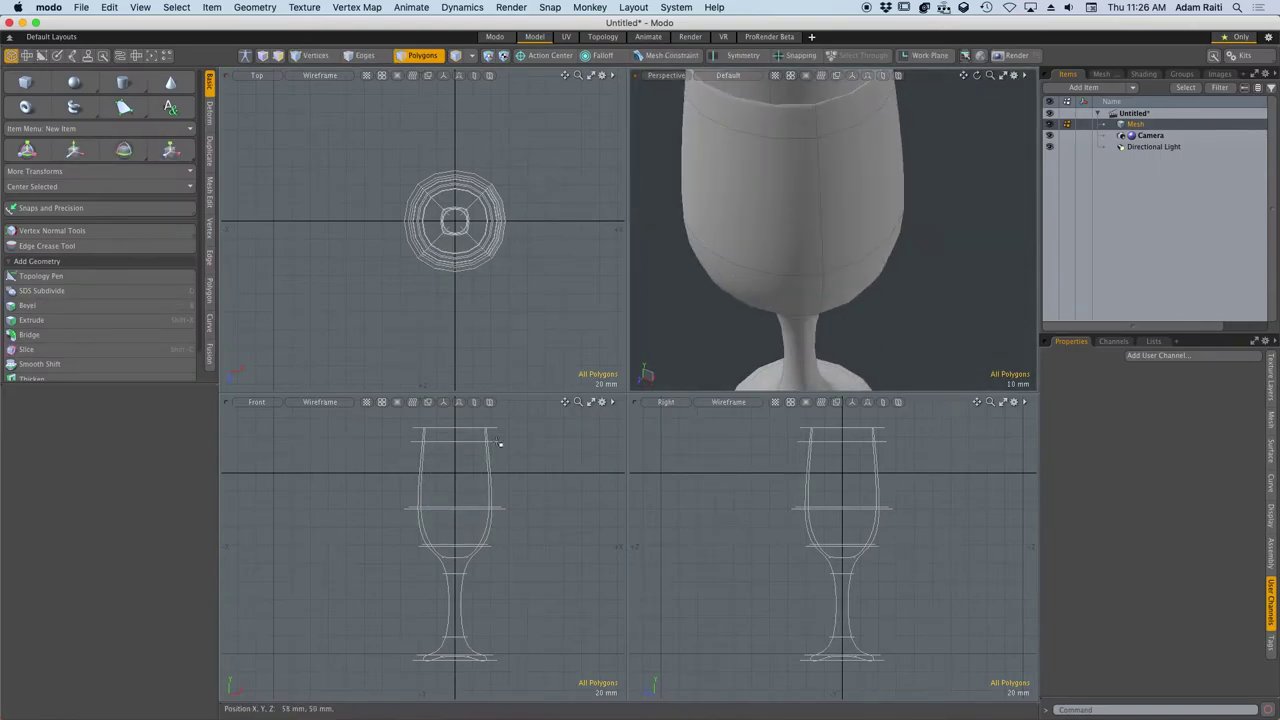
pyautogui.moveTo(382, 480); pyautogui.dragTo(518, 483)
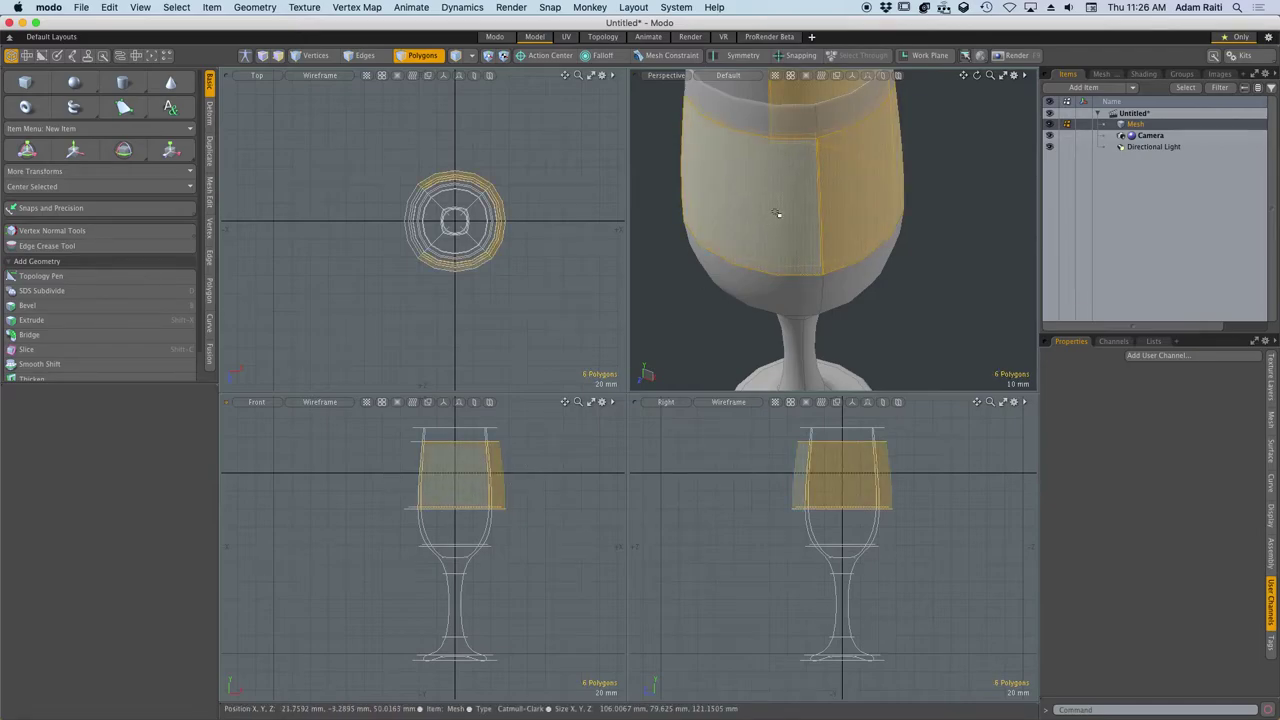
pyautogui.scroll(-5, 777, 213)
pyautogui.keyDown('alt'); pyautogui.moveTo(786, 230); pyautogui.dragTo(814, 308); pyautogui.keyUp('alt')
pyautogui.scroll(5, 771, 204)
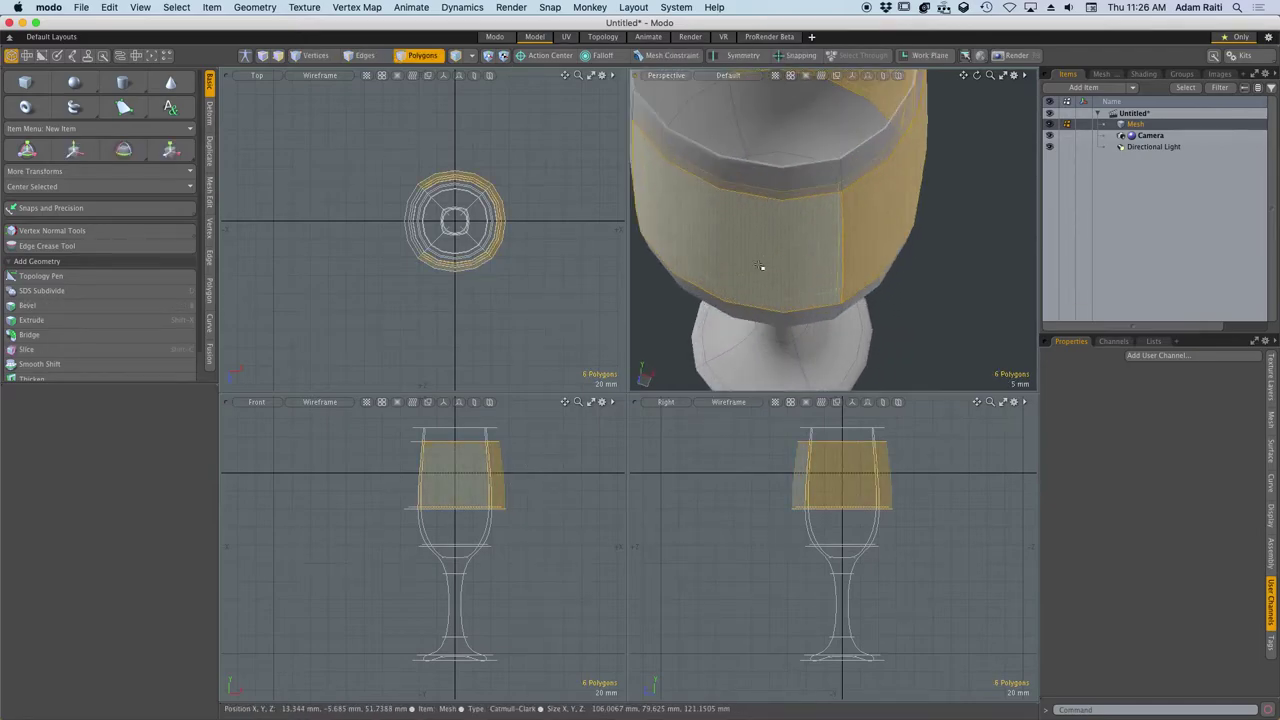
pyautogui.click(764, 266)
pyautogui.scroll(-5, 807, 304)
pyautogui.moveTo(778, 296); pyautogui.dragTo(827, 286)
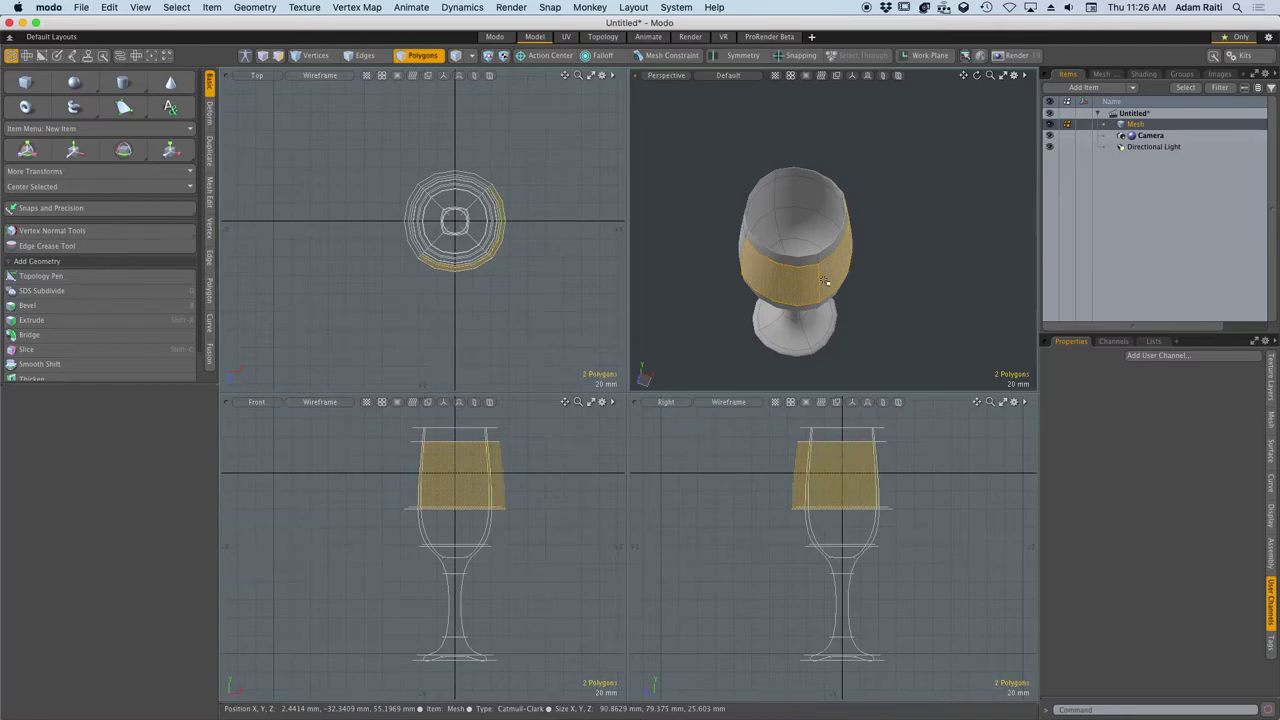
pyautogui.click(530, 475)
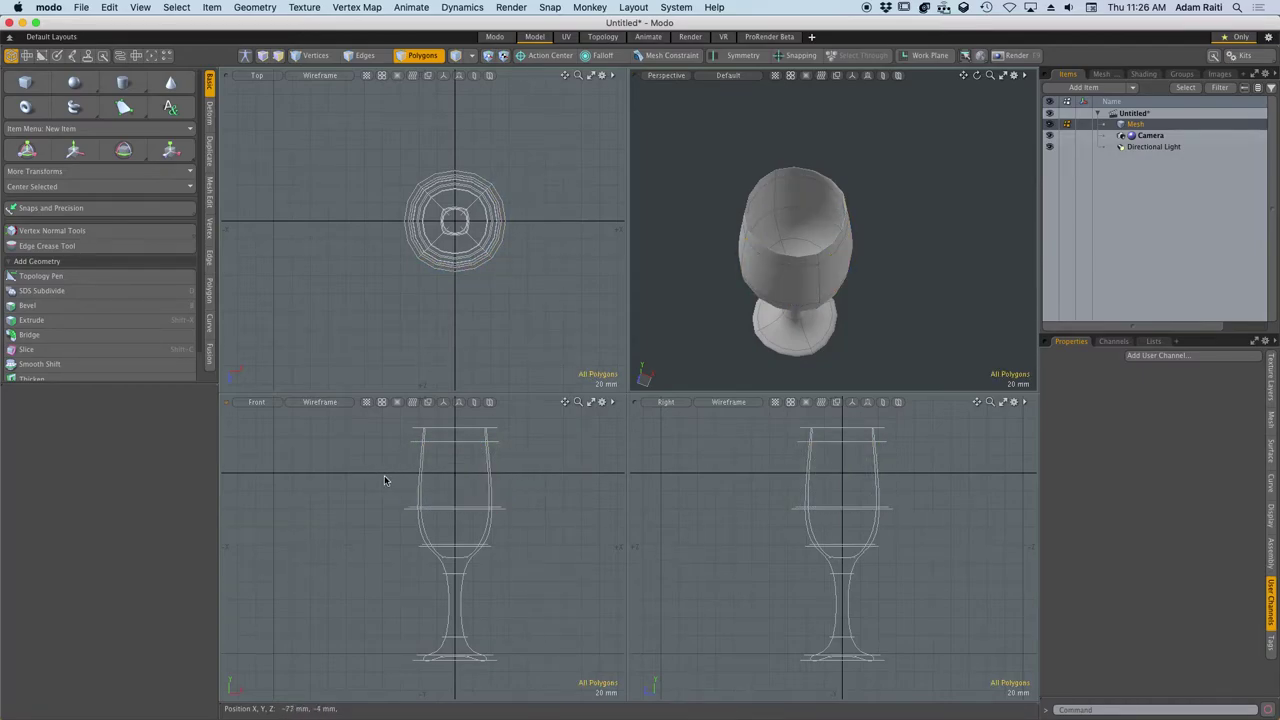
# Switch to edge selection, try selecting the outer edge loops below the rim and at the bowl's widest part, and clear the selection.
pyautogui.click(372, 57)
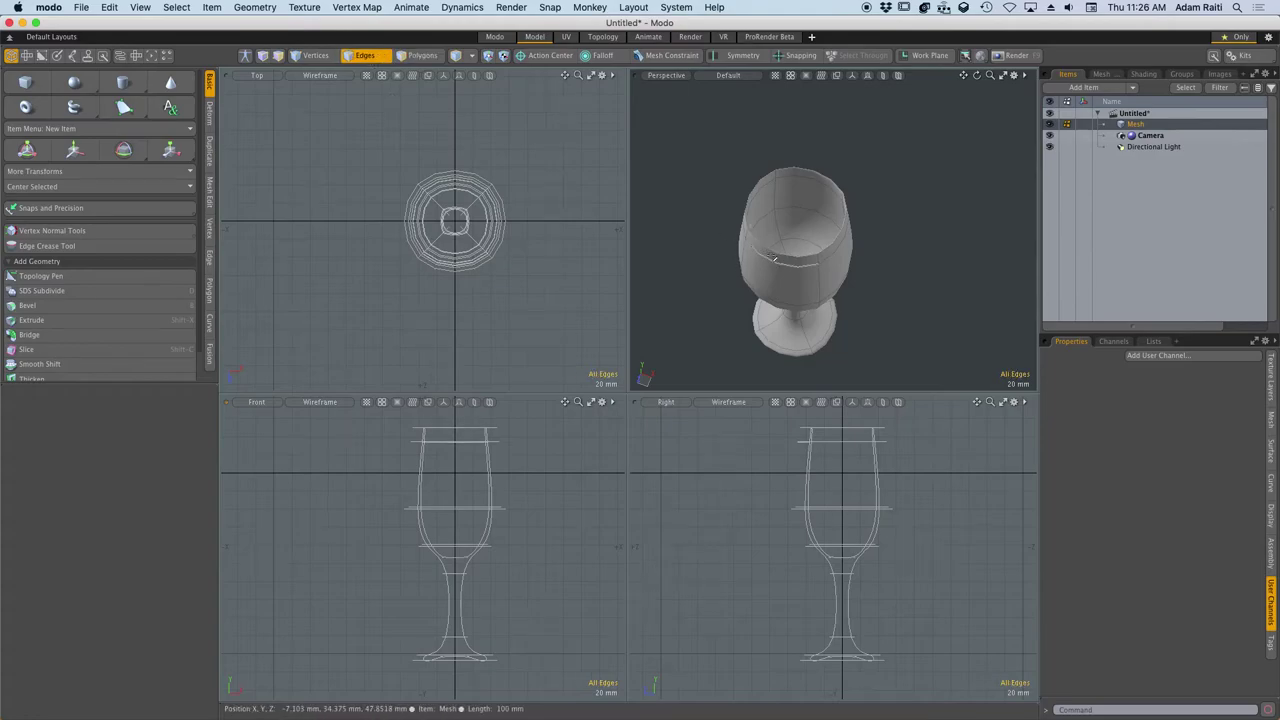
pyautogui.doubleClick(773, 260)
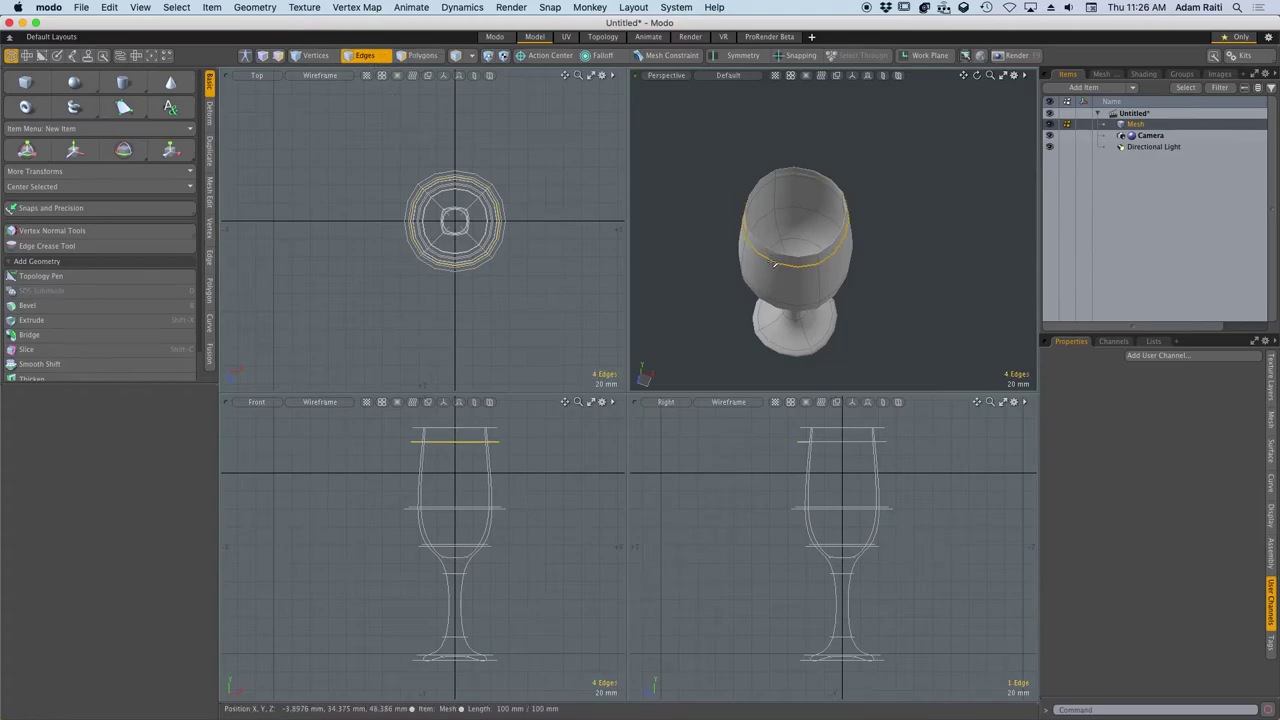
pyautogui.doubleClick(513, 510)
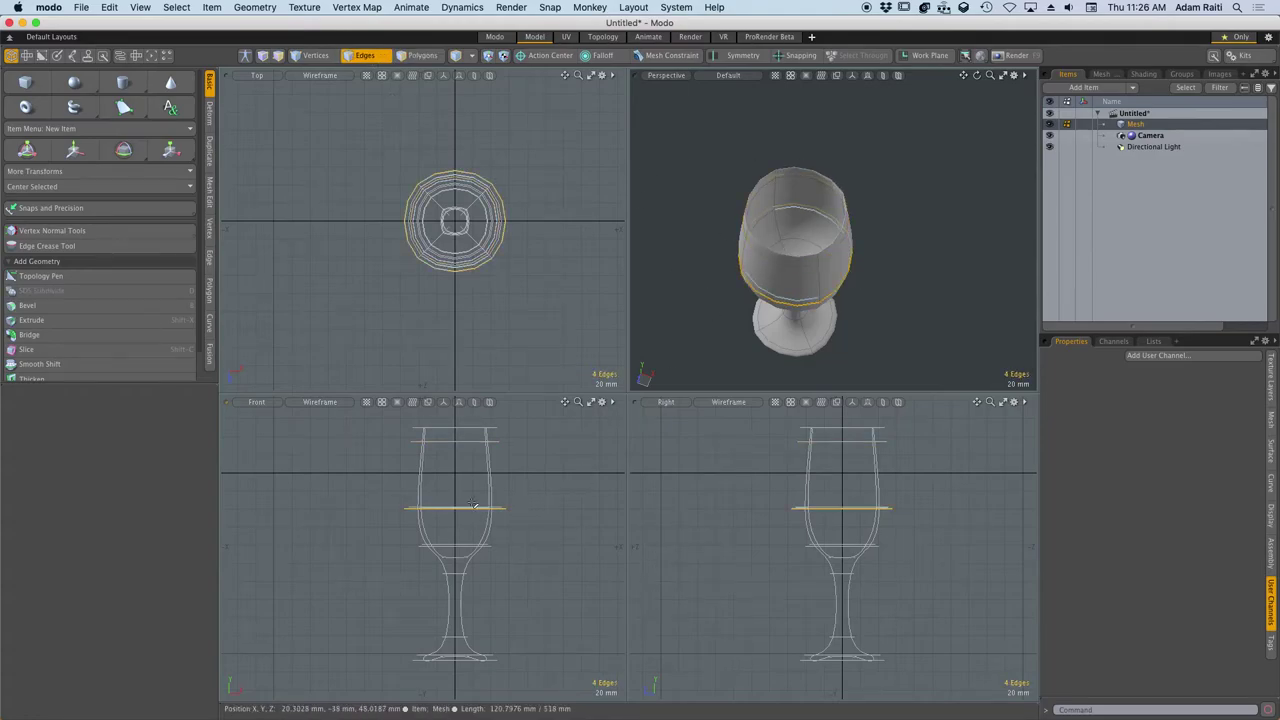
pyautogui.click(522, 478)
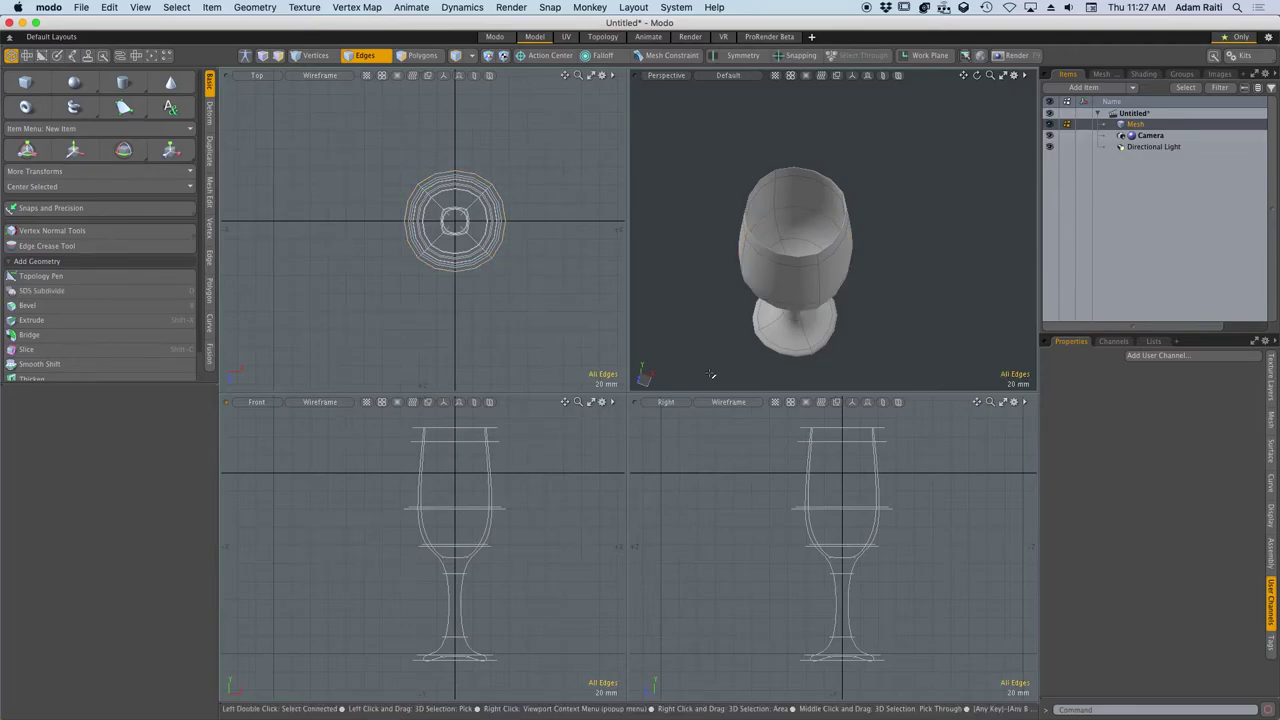
# Select the loop of outer polygons around the bowl below the rim and loop slice it once at 50%.
pyautogui.click(428, 59)
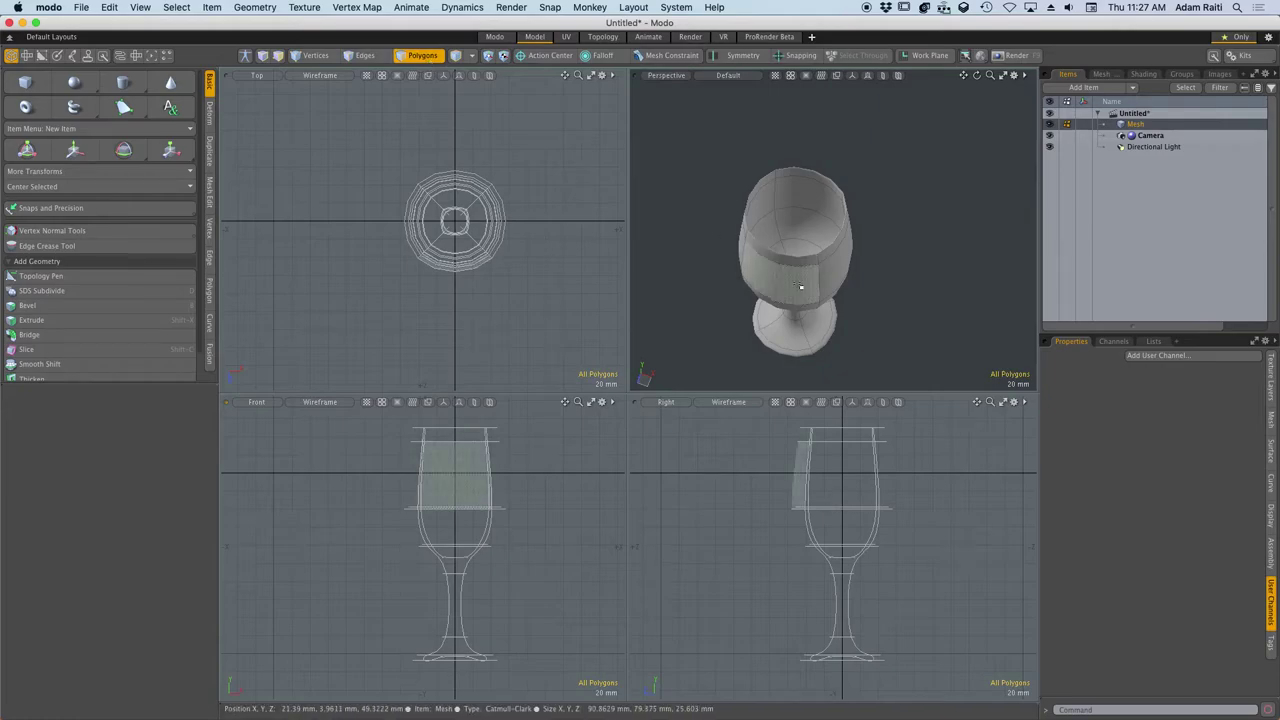
pyautogui.moveTo(802, 287); pyautogui.dragTo(825, 282)
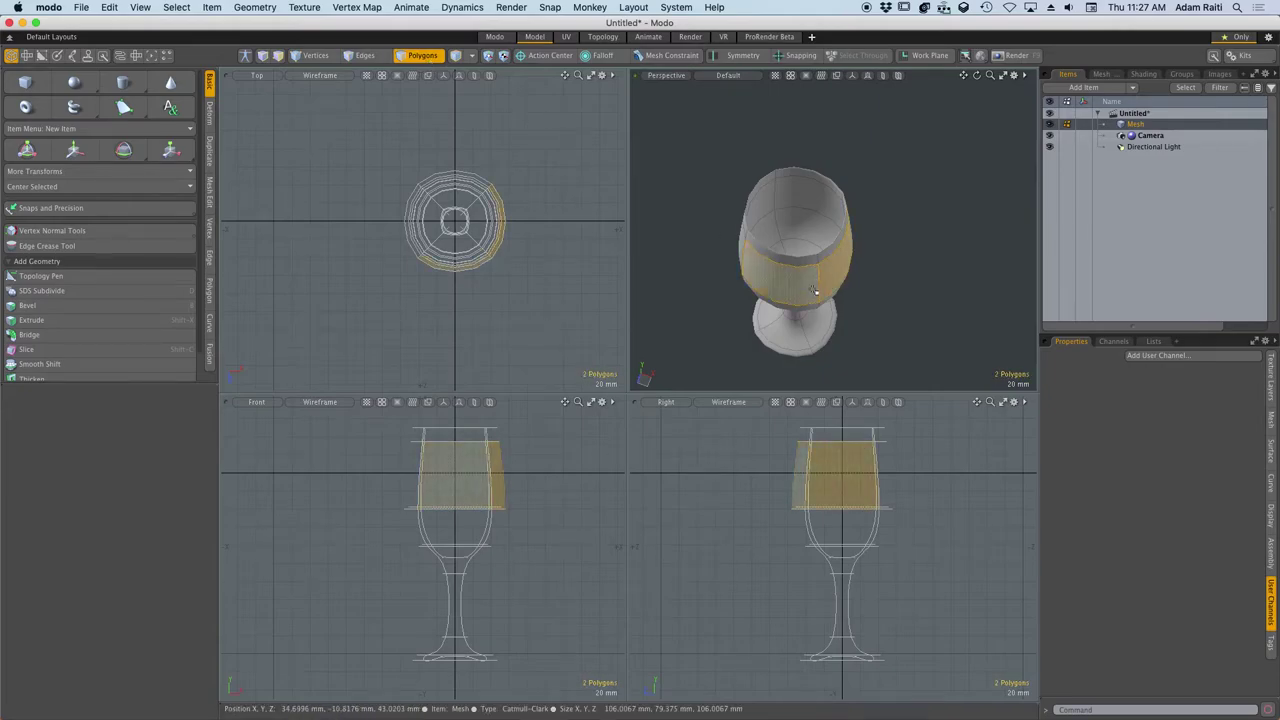
pyautogui.press('l')
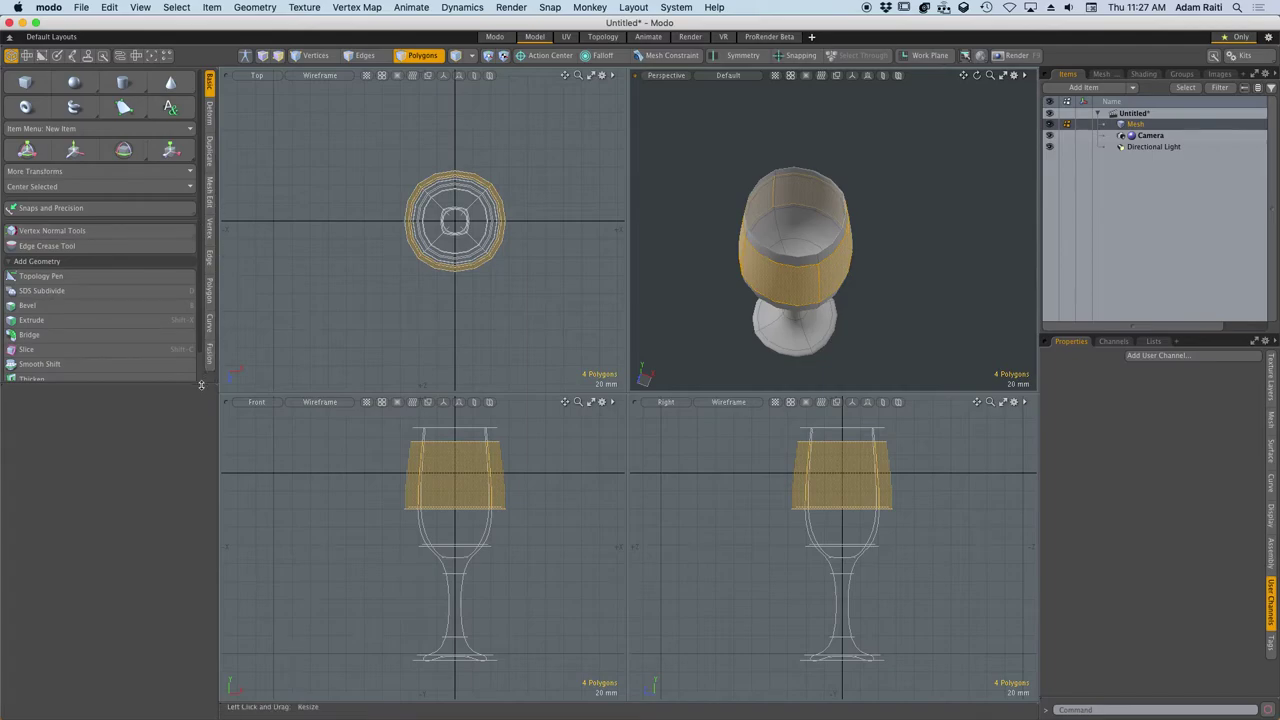
pyautogui.moveTo(201, 384); pyautogui.dragTo(200, 475)
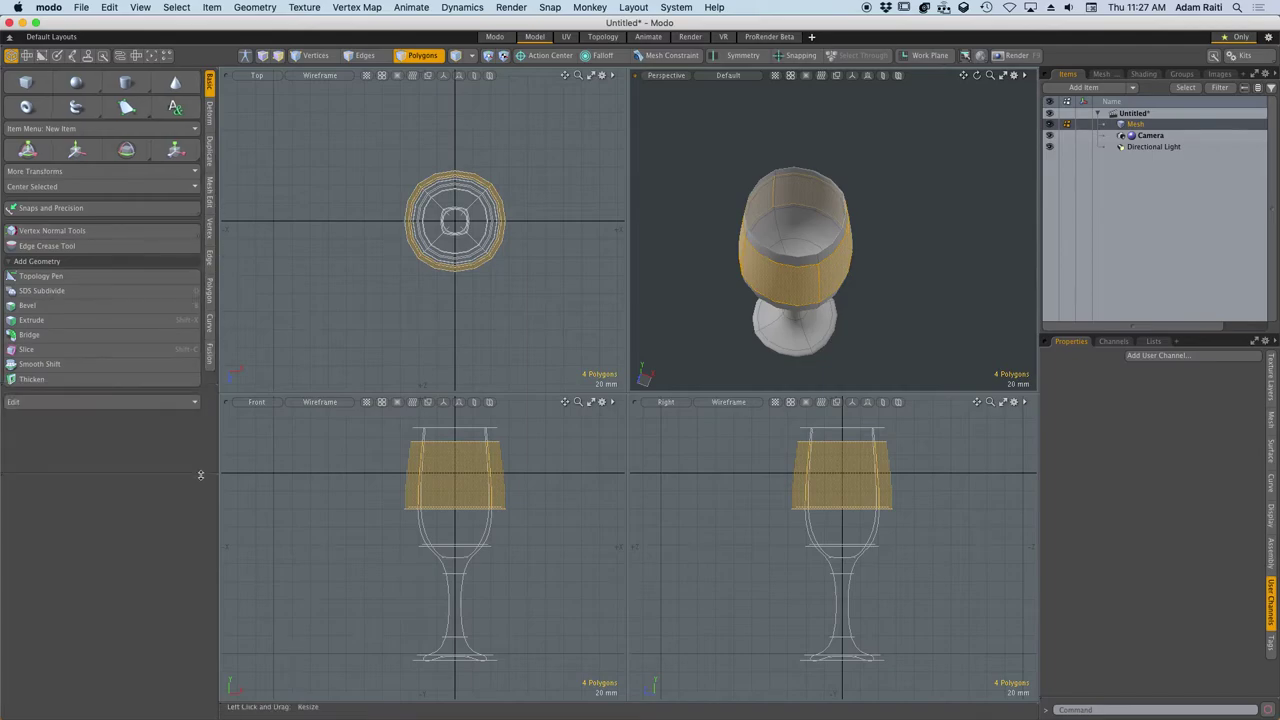
pyautogui.click(210, 323)
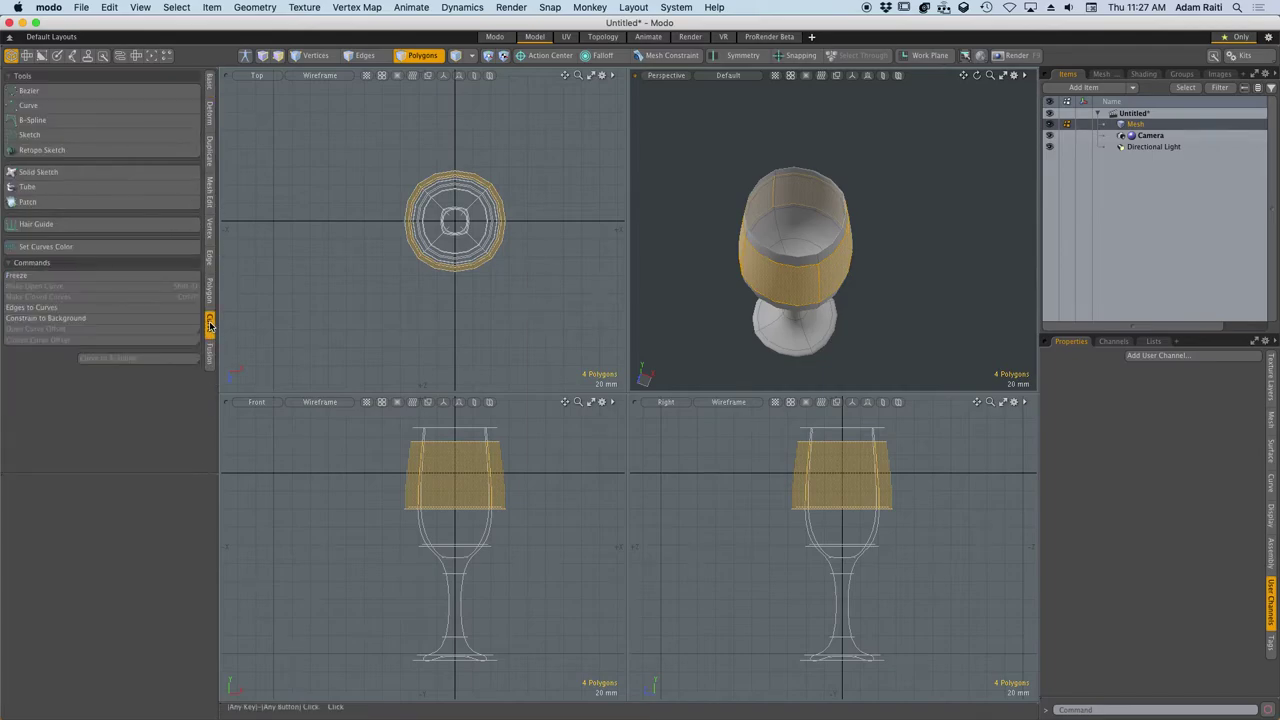
pyautogui.click(209, 261)
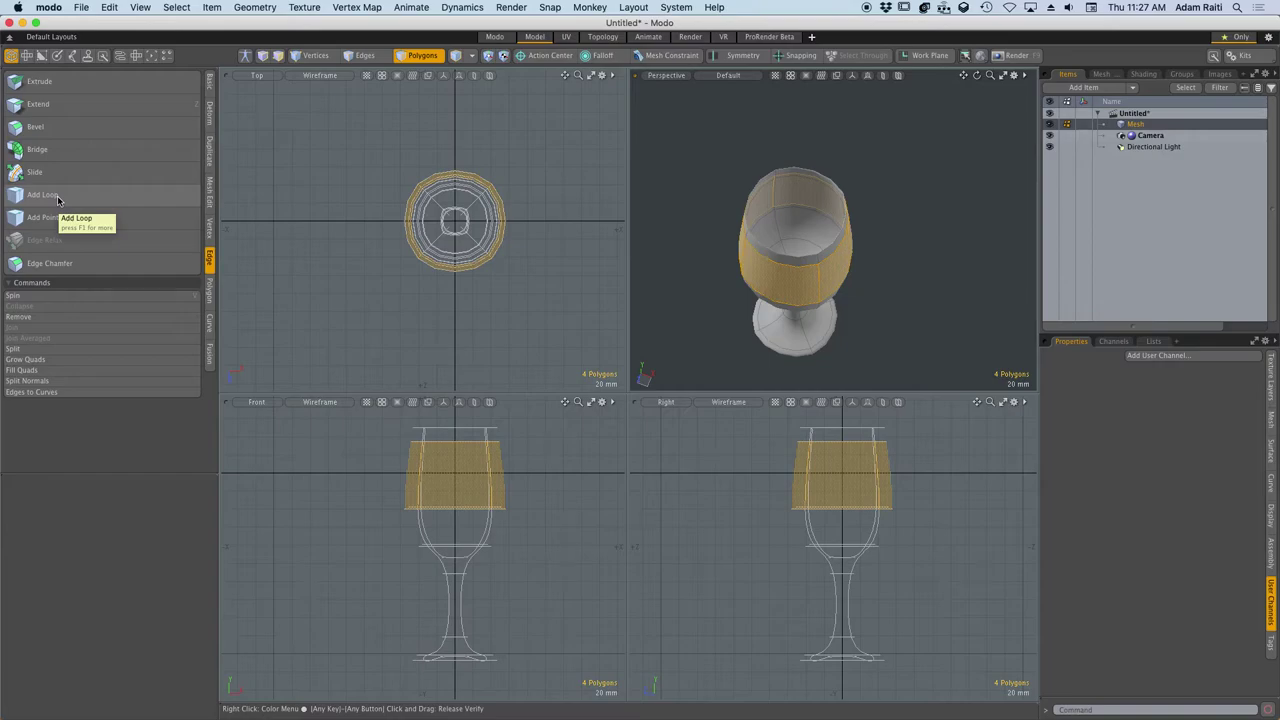
pyautogui.click(210, 200)
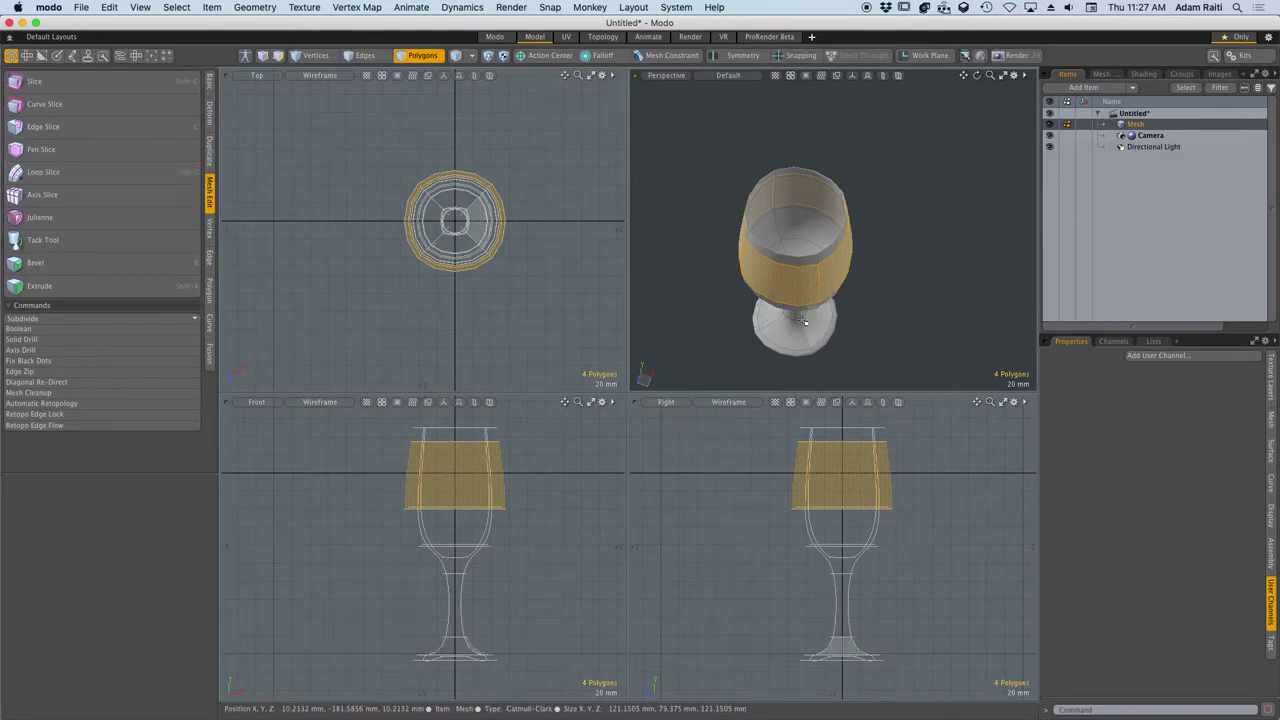
pyautogui.press('alt')
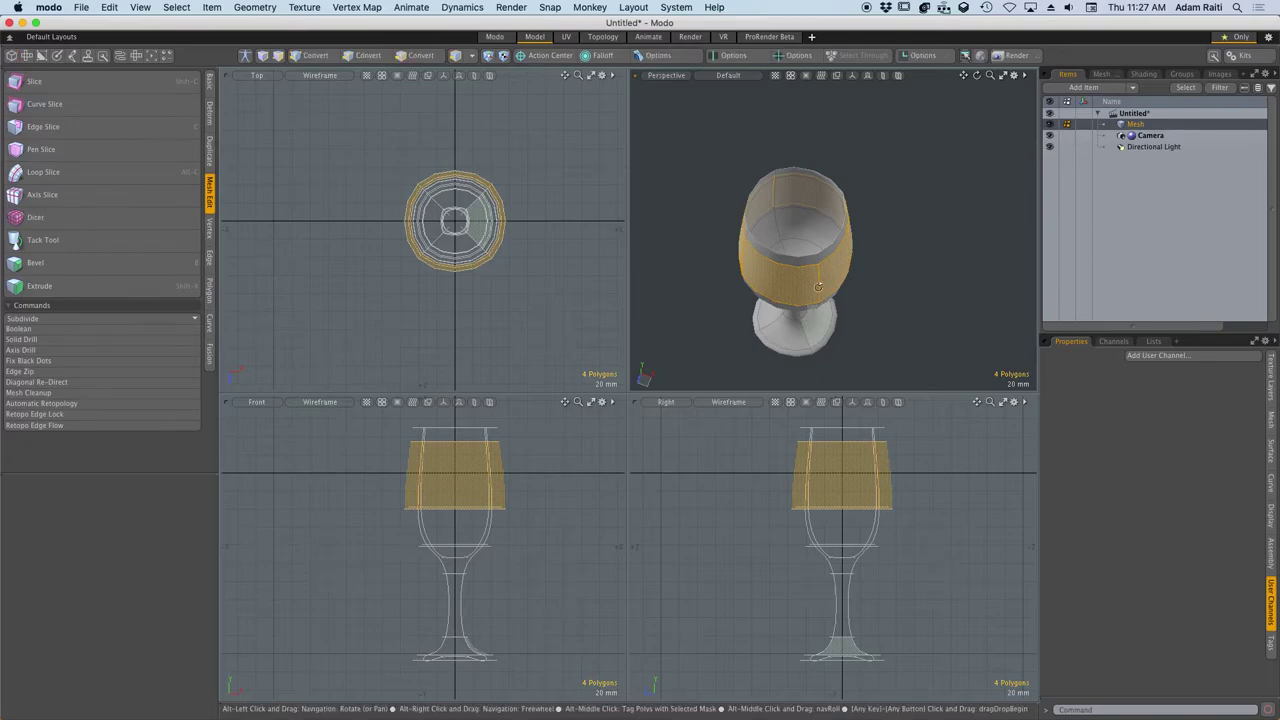
pyautogui.hotkey('alt', 'c')
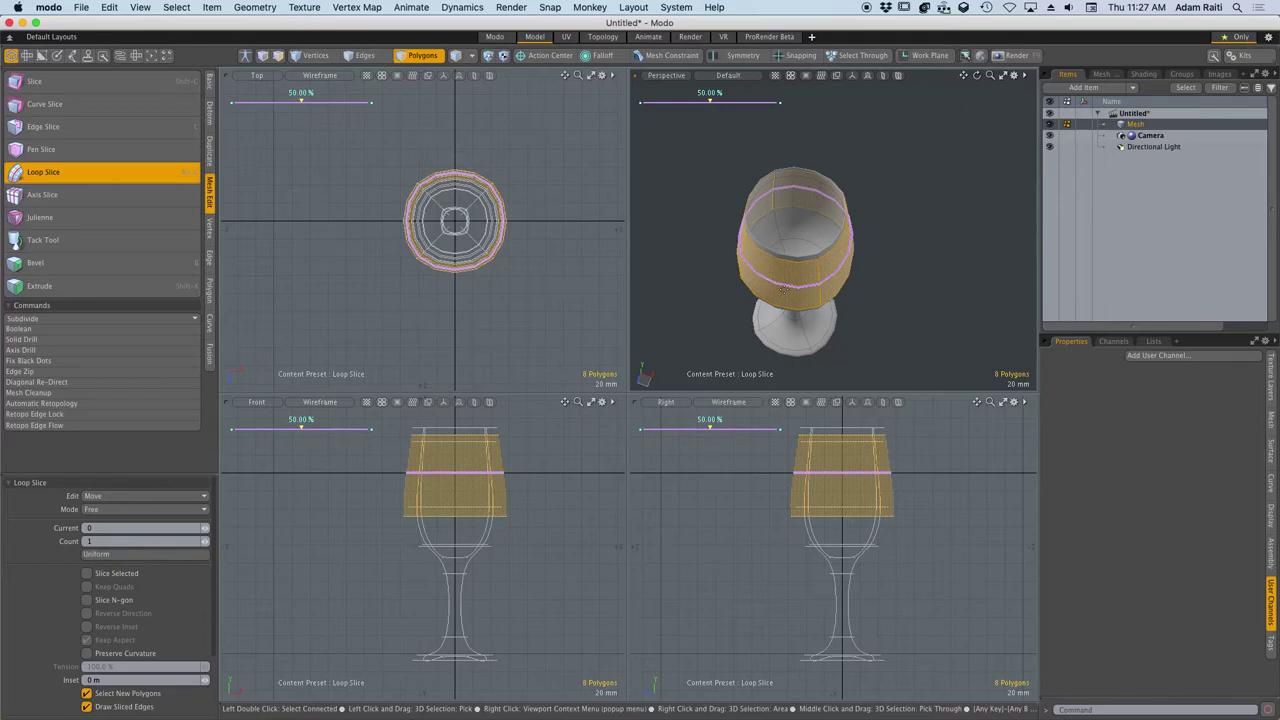
pyautogui.press('space')
# Select the matching polygon loop on the bowl's inner wall, loop slice it once at 50%, and clear the selection.
pyautogui.click(818, 207)
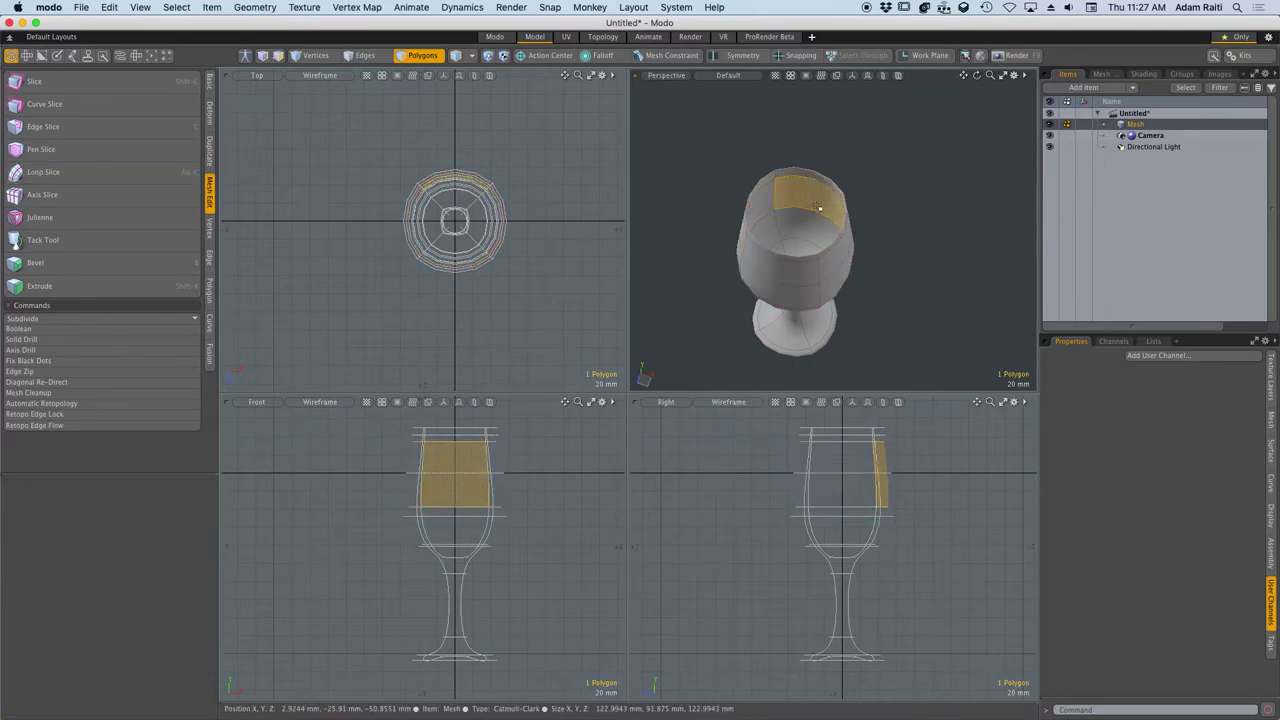
pyautogui.moveTo(783, 197); pyautogui.dragTo(701, 194)
pyautogui.scroll(5, 804, 200)
pyautogui.press('l')
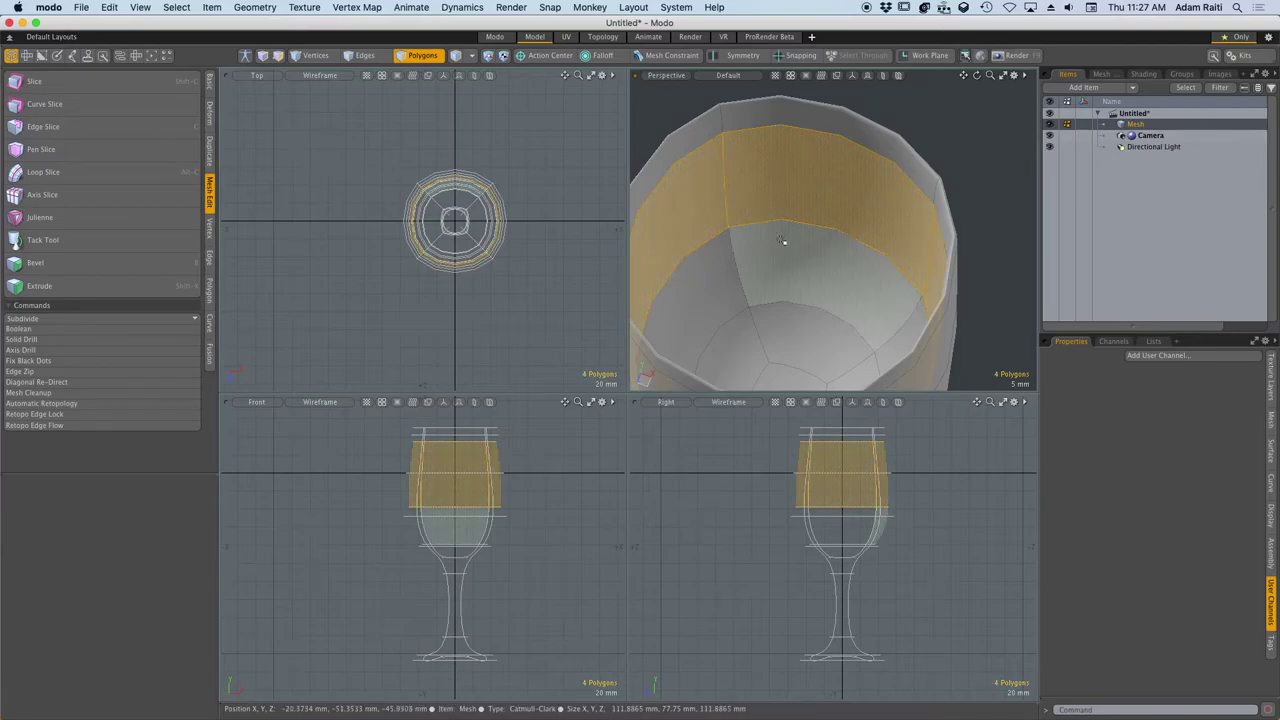
pyautogui.keyDown('alt'); pyautogui.moveTo(785, 250); pyautogui.dragTo(785, 223); pyautogui.keyUp('alt')
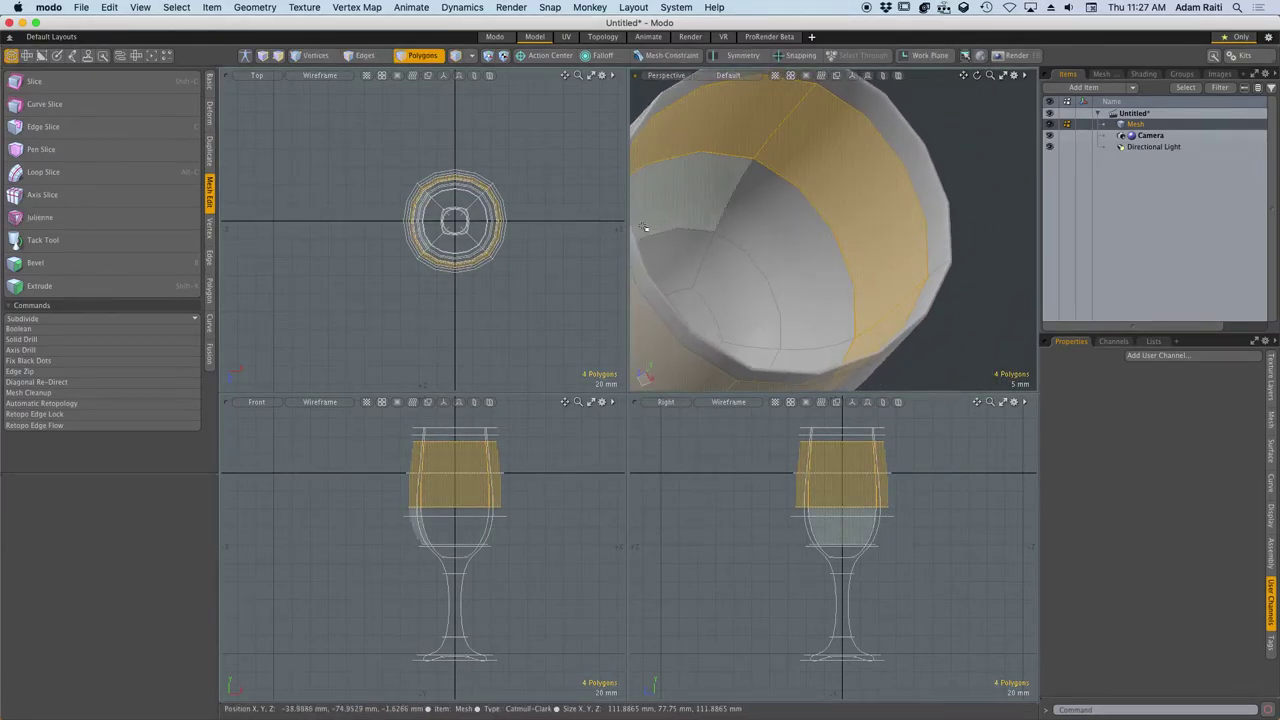
pyautogui.hotkey('alt', 'c')
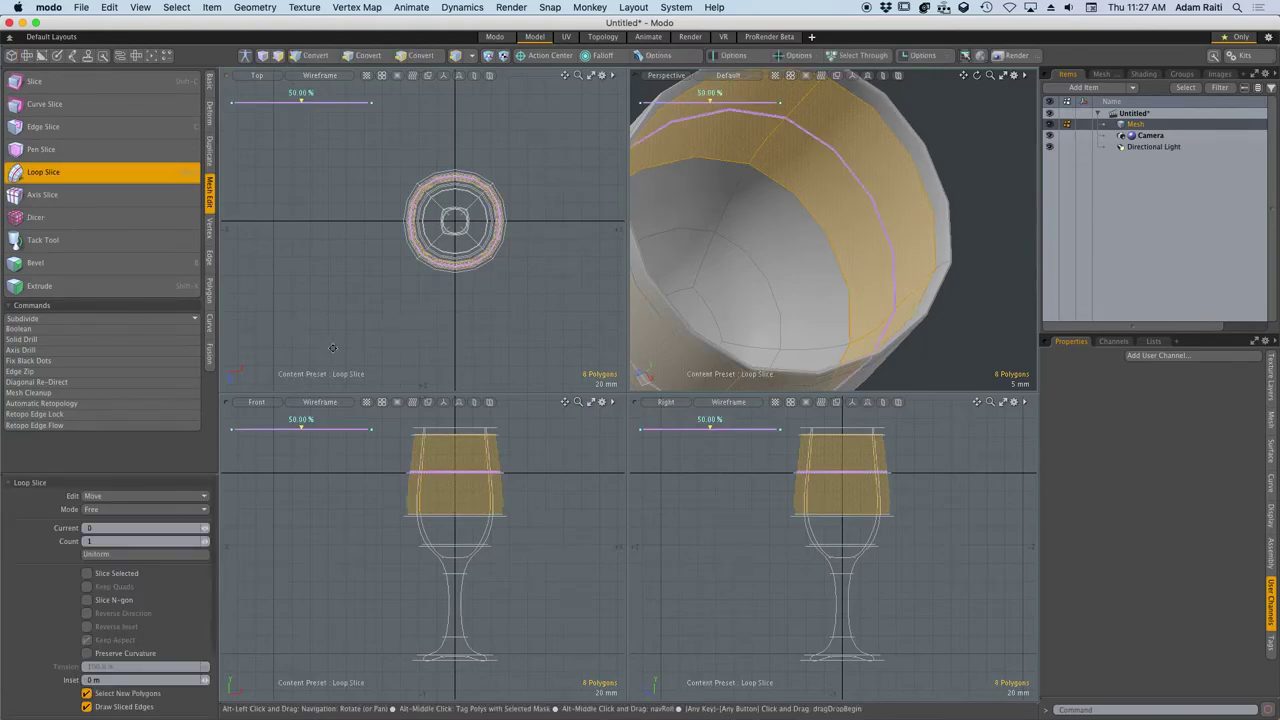
pyautogui.press('space')
pyautogui.press('Escape')
# Examine the sliced goblet from the side and look down into the bottom of the bowl.
pyautogui.scroll(-5, 863, 241)
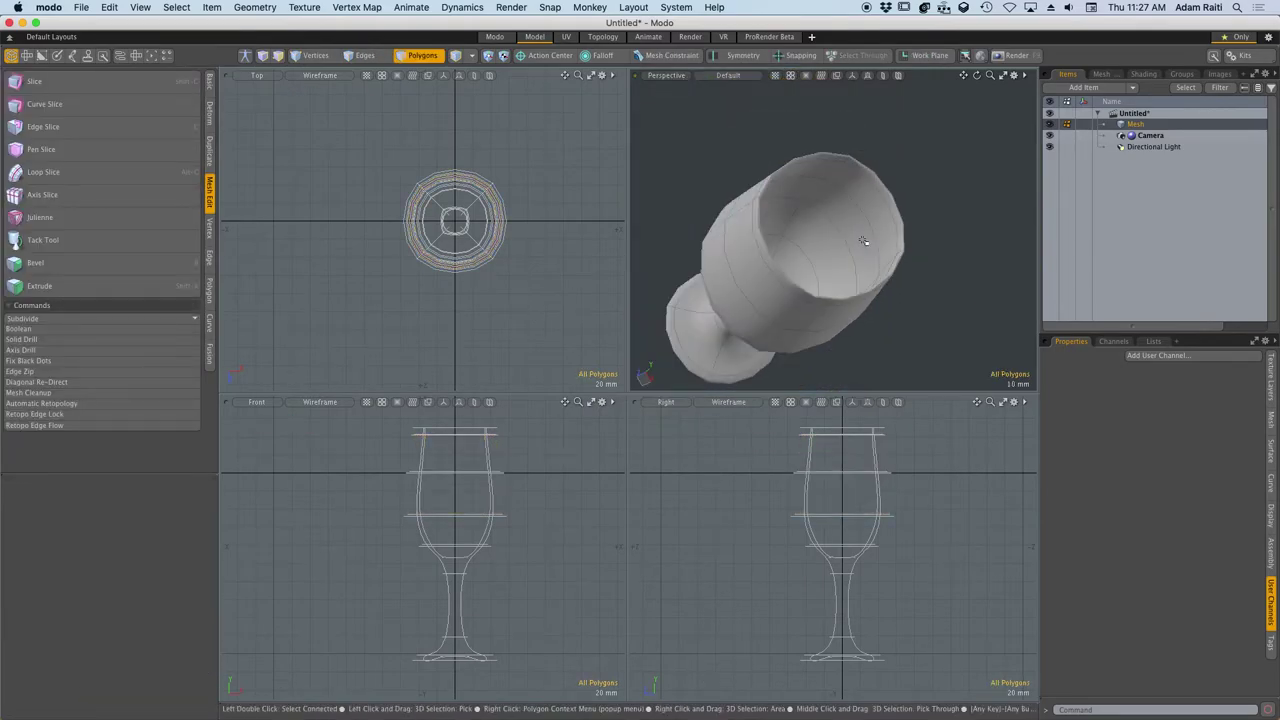
pyautogui.keyDown('alt'); pyautogui.moveTo(863, 241); pyautogui.dragTo(782, 222); pyautogui.keyUp('alt')
pyautogui.scroll(-4, 783, 222)
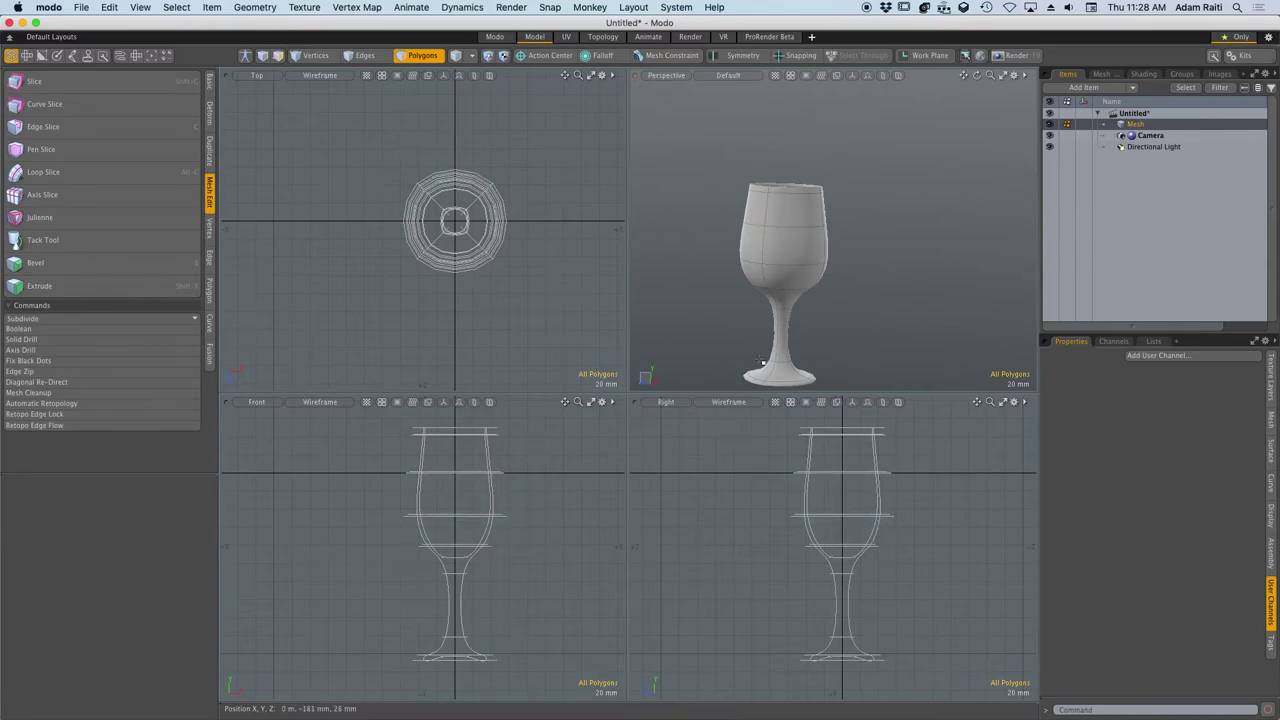
pyautogui.keyDown('alt'); pyautogui.moveTo(805, 255); pyautogui.dragTo(814, 387); pyautogui.keyUp('alt')
pyautogui.keyDown('alt'); pyautogui.moveTo(806, 215); pyautogui.dragTo(838, 315); pyautogui.keyUp('alt')
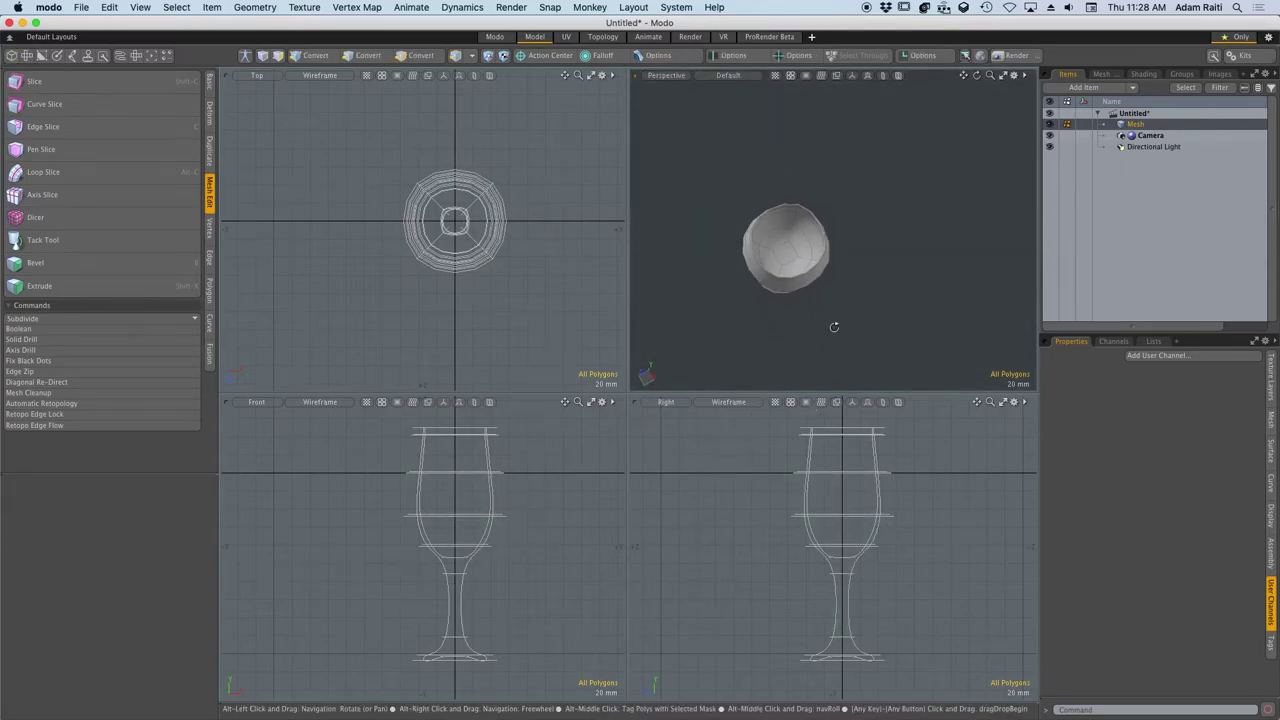
pyautogui.scroll(6, 768, 241)
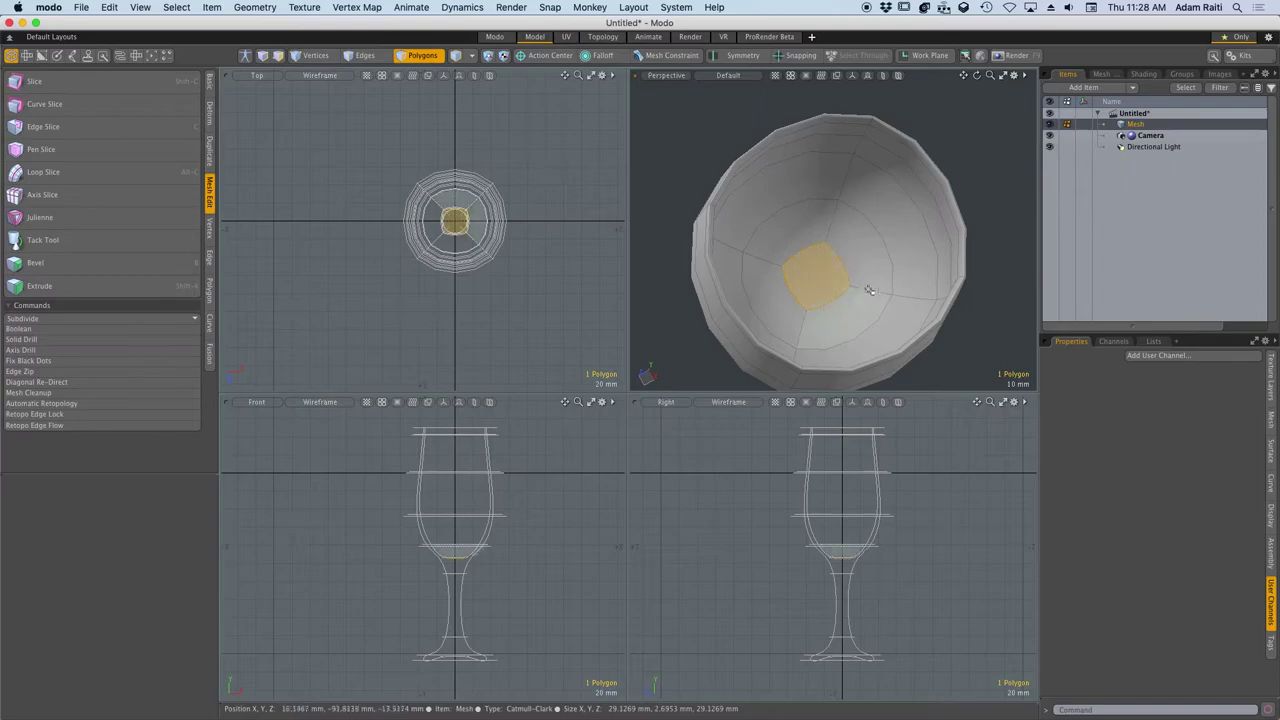
pyautogui.click(987, 345)
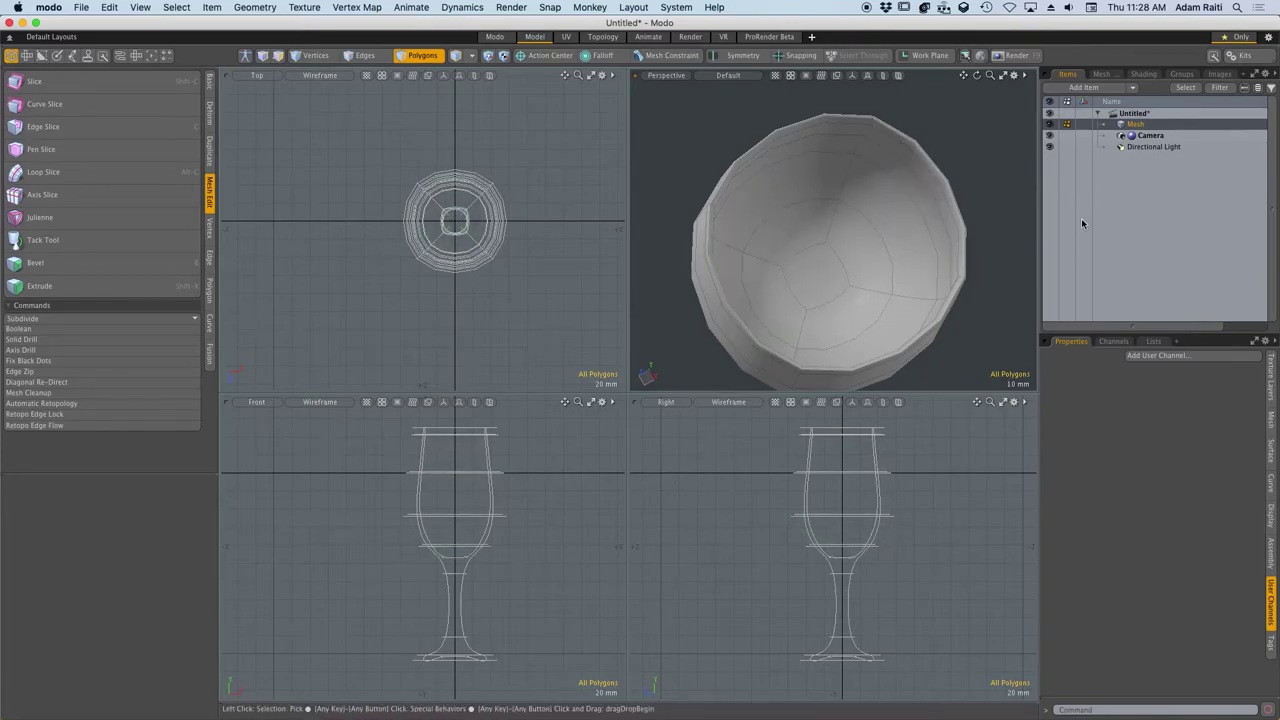
# Set the mesh's Catmull-Clark subdivision level and render level to 4.
pyautogui.click(1108, 75)
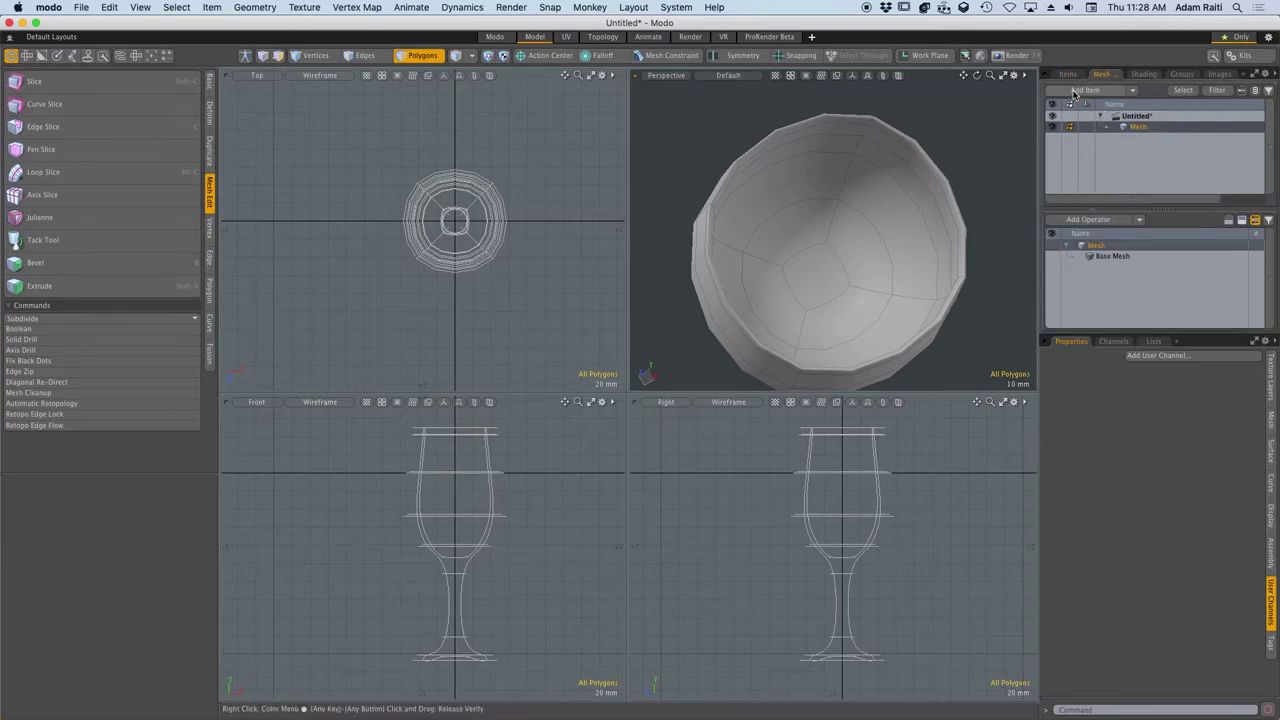
pyautogui.click(1070, 75)
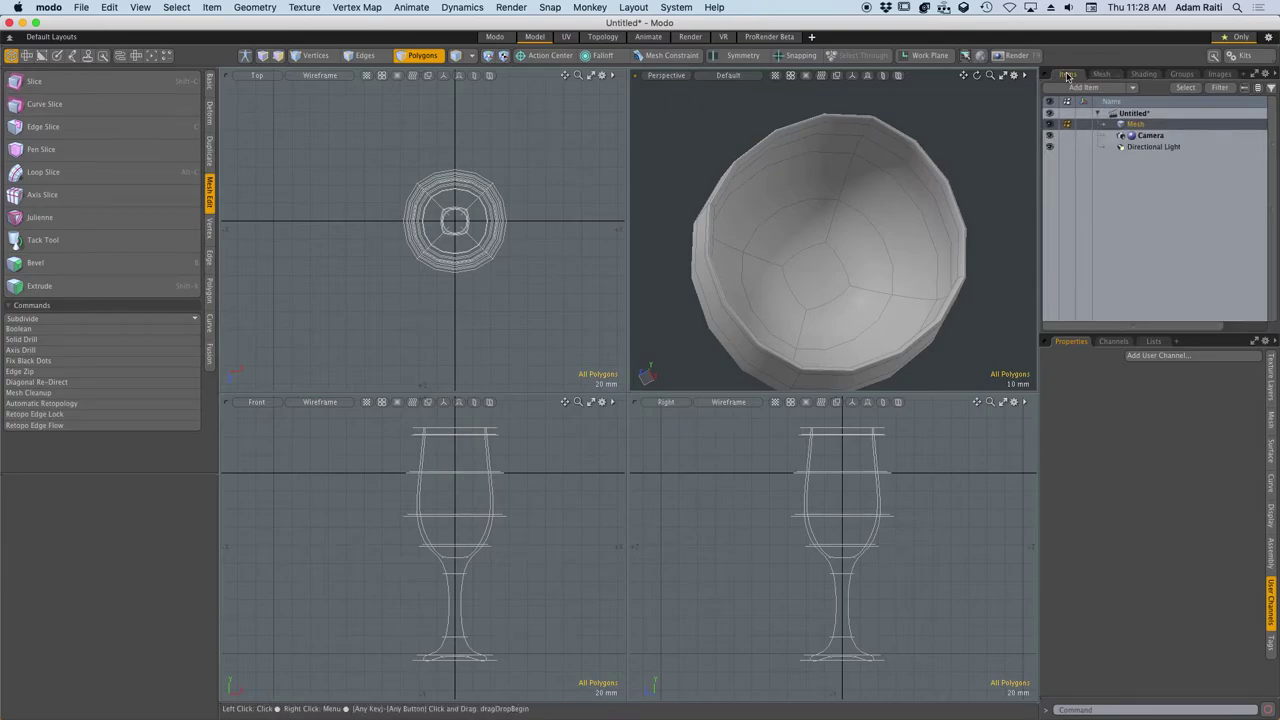
pyautogui.click(1272, 456)
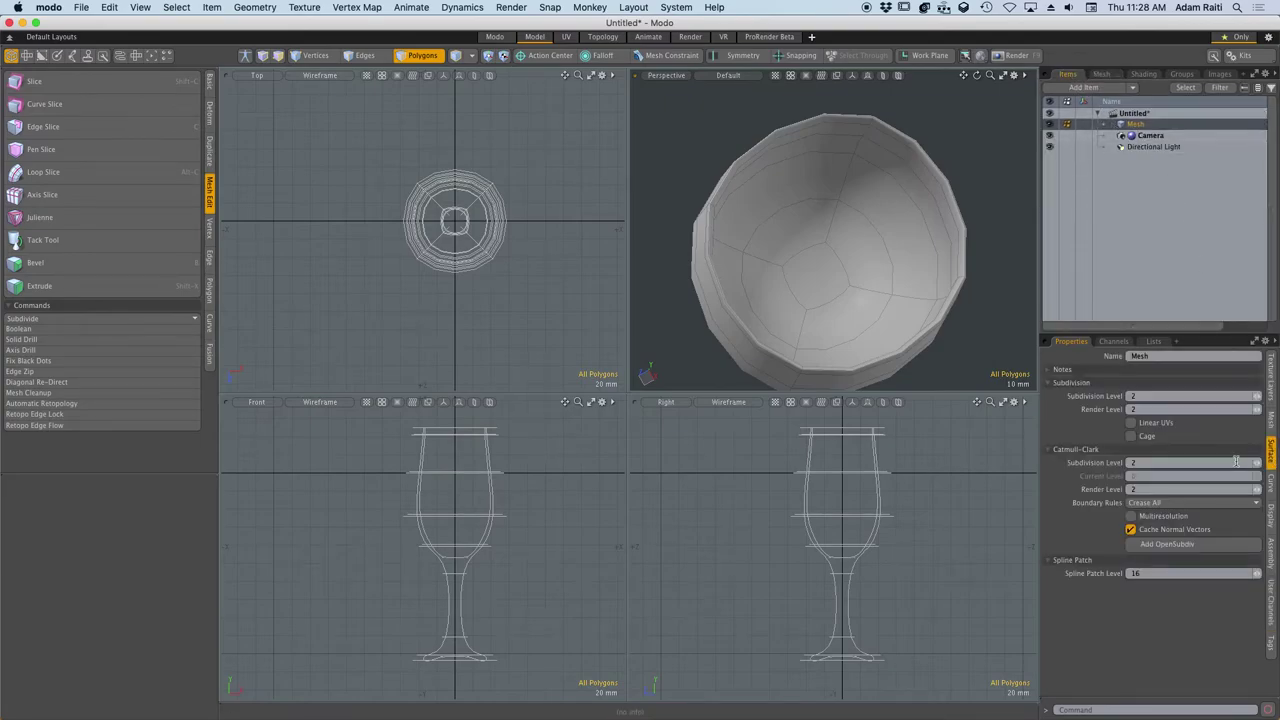
pyautogui.write('4')
pyautogui.click(1149, 490)
pyautogui.write('4')
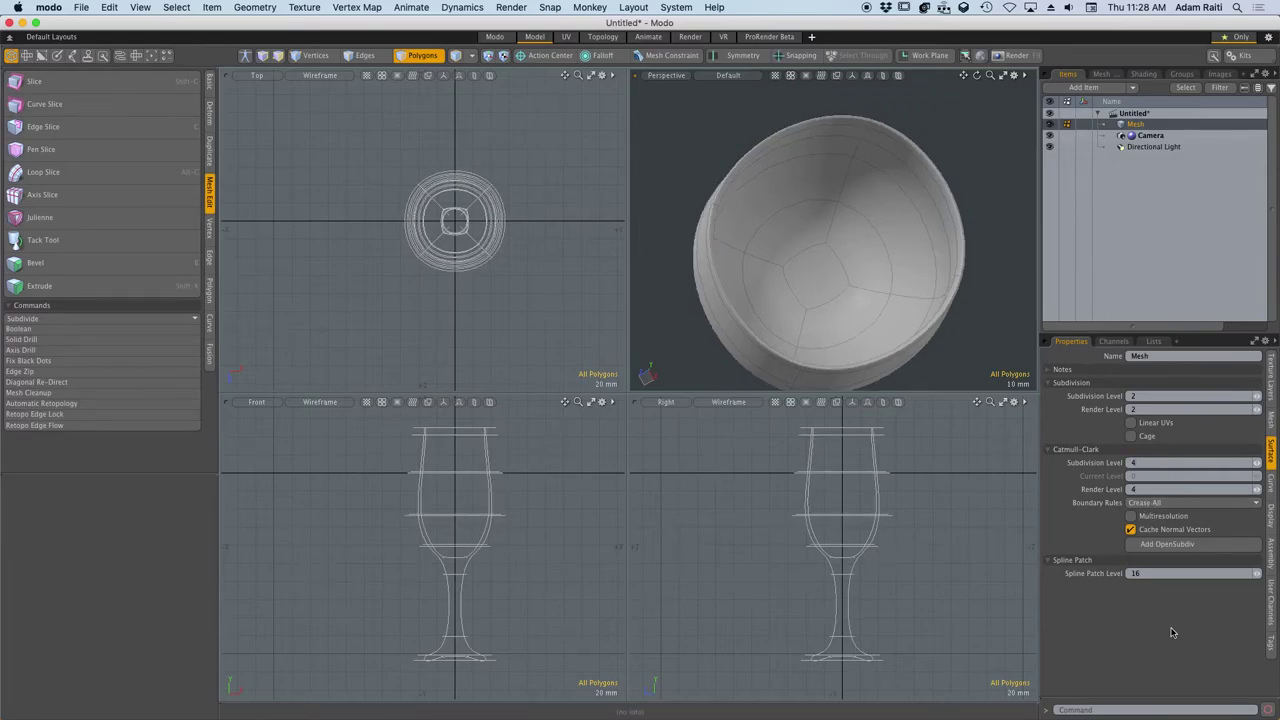
# Try selecting the polygon at the bowl's inner bottom together with the surrounding inner polygons, and clear the selection.
pyautogui.keyDown('alt'); pyautogui.moveTo(881, 275); pyautogui.dragTo(826, 340); pyautogui.keyUp('alt')
pyautogui.press('a')
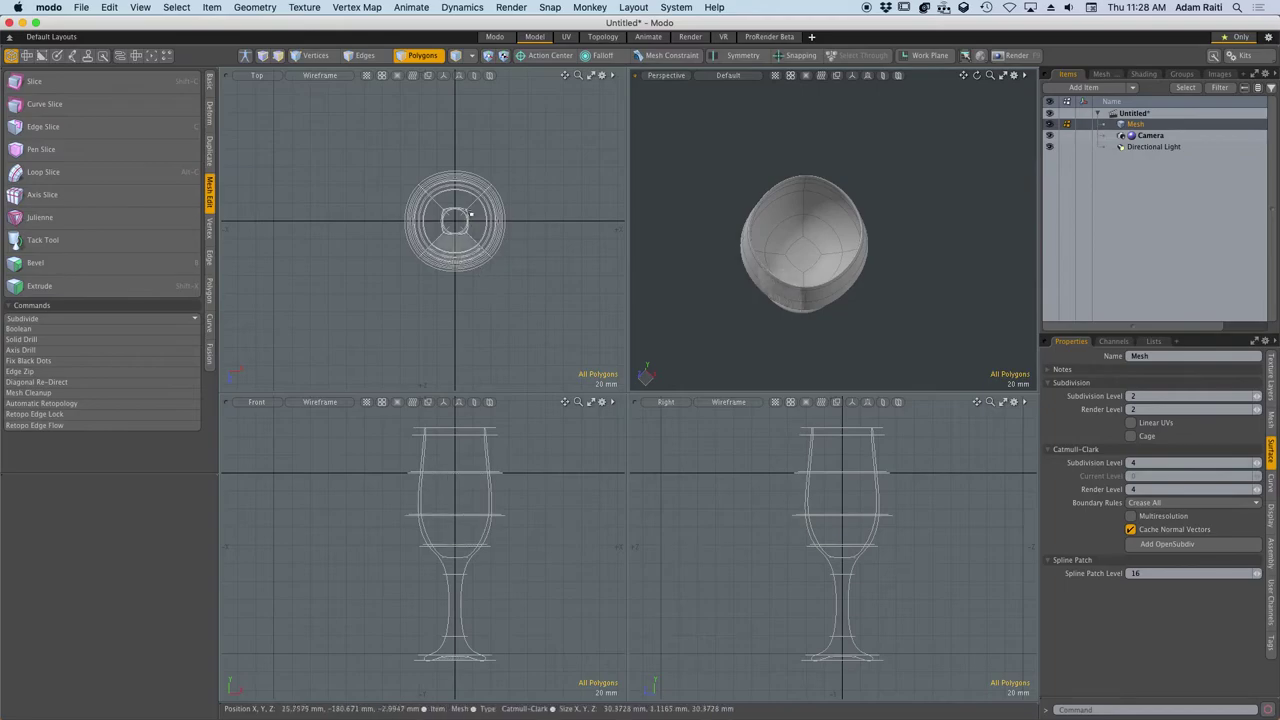
pyautogui.scroll(3, 462, 196)
pyautogui.scroll(-2, 450, 181)
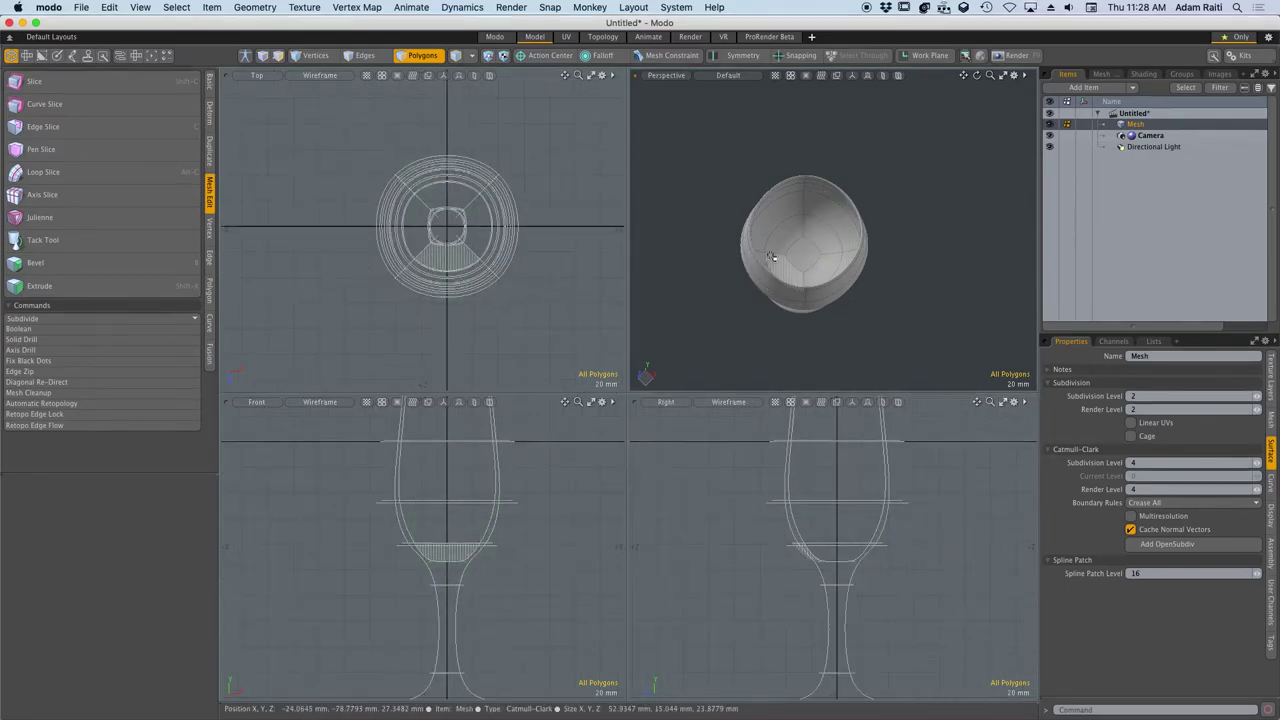
pyautogui.click(800, 257)
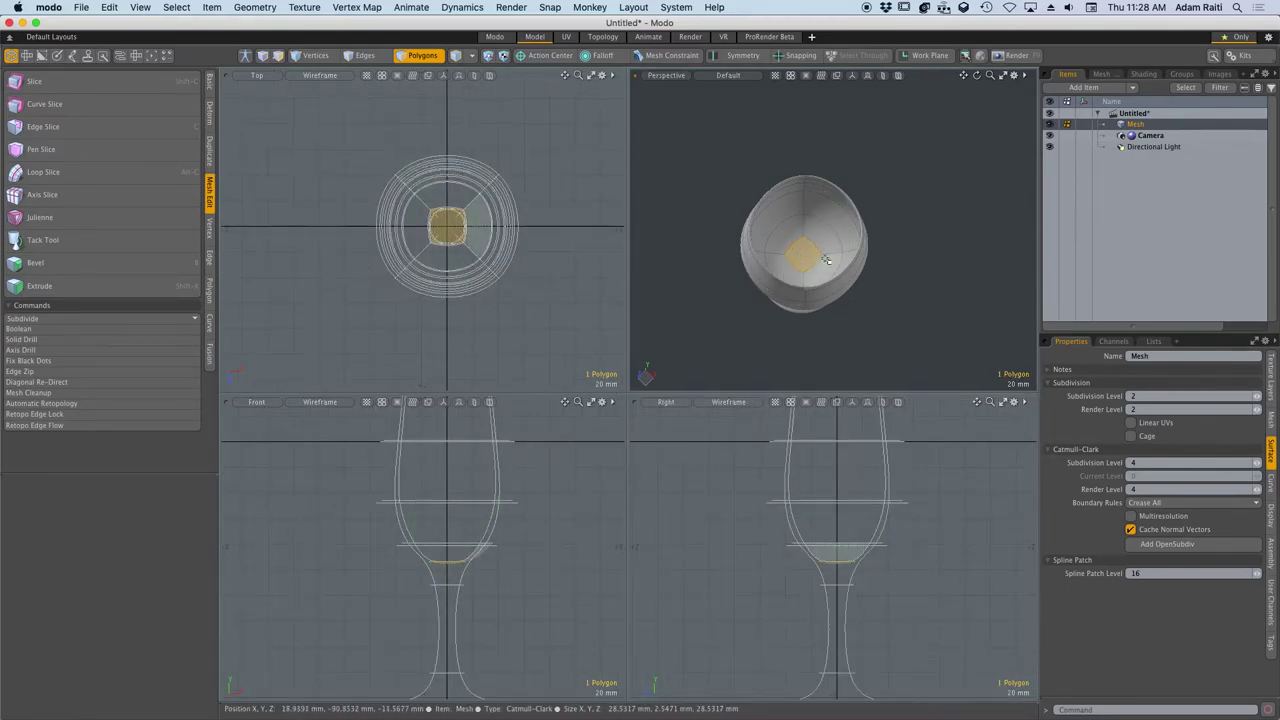
pyautogui.scroll(4, 827, 255)
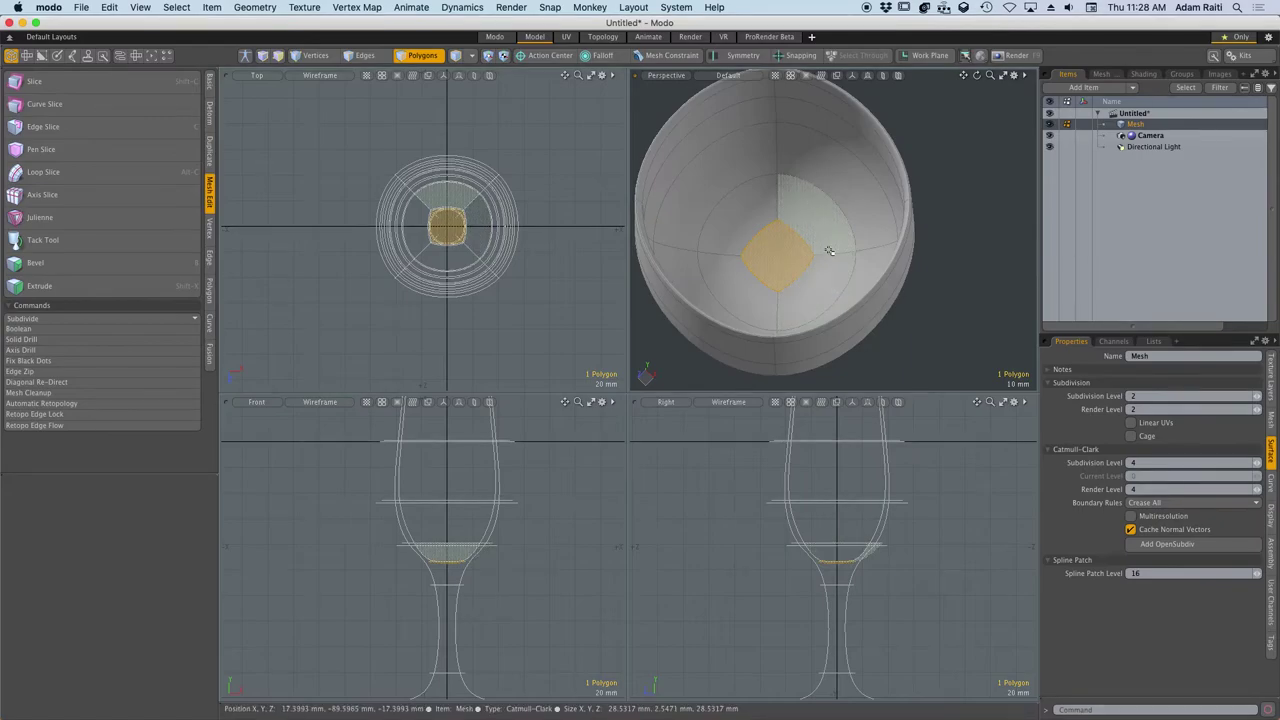
pyautogui.moveTo(780, 198)
pyautogui.mouseDown()
pyautogui.moveTo(726, 291)
pyautogui.moveTo(831, 266)
pyautogui.mouseUp()
pyautogui.moveTo(871, 226)
pyautogui.mouseDown()
pyautogui.moveTo(761, 154)
pyautogui.moveTo(710, 292)
pyautogui.mouseUp()
pyautogui.moveTo(833, 300)
pyautogui.mouseDown()
pyautogui.moveTo(733, 237)
pyautogui.moveTo(792, 316)
pyautogui.moveTo(846, 346)
pyautogui.moveTo(864, 230)
pyautogui.moveTo(875, 360)
pyautogui.mouseUp()
pyautogui.click(938, 355)
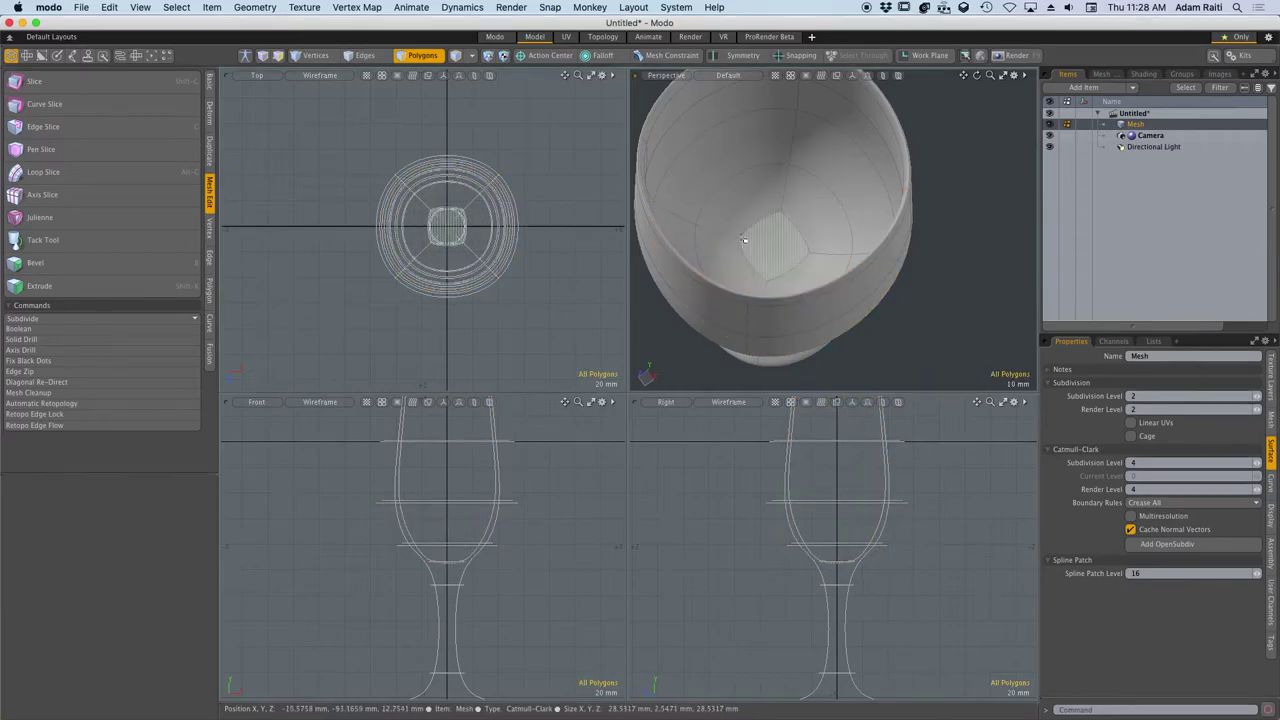
# Try growing the selection from the bowl's inner bottom polygon up the inner wall, and shrink it until nothing is selected.
pyautogui.keyDown('alt'); pyautogui.moveTo(737, 267); pyautogui.dragTo(765, 270); pyautogui.keyUp('alt')
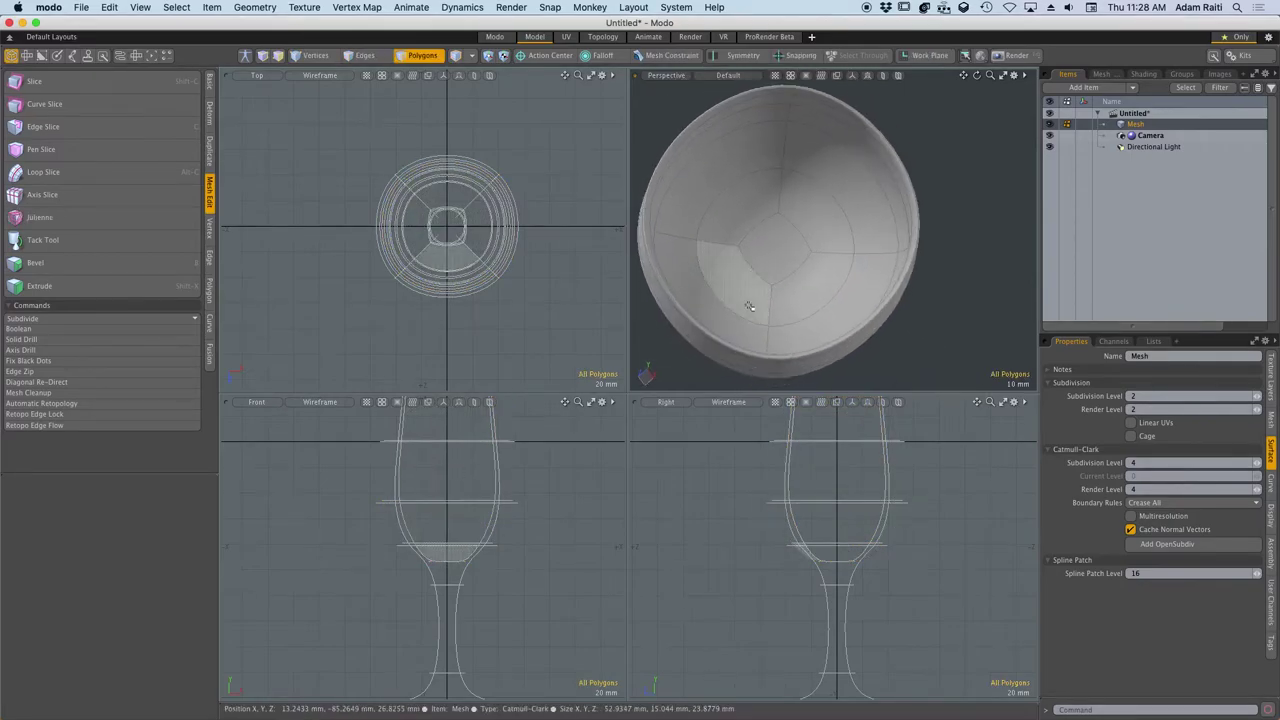
pyautogui.click(771, 254)
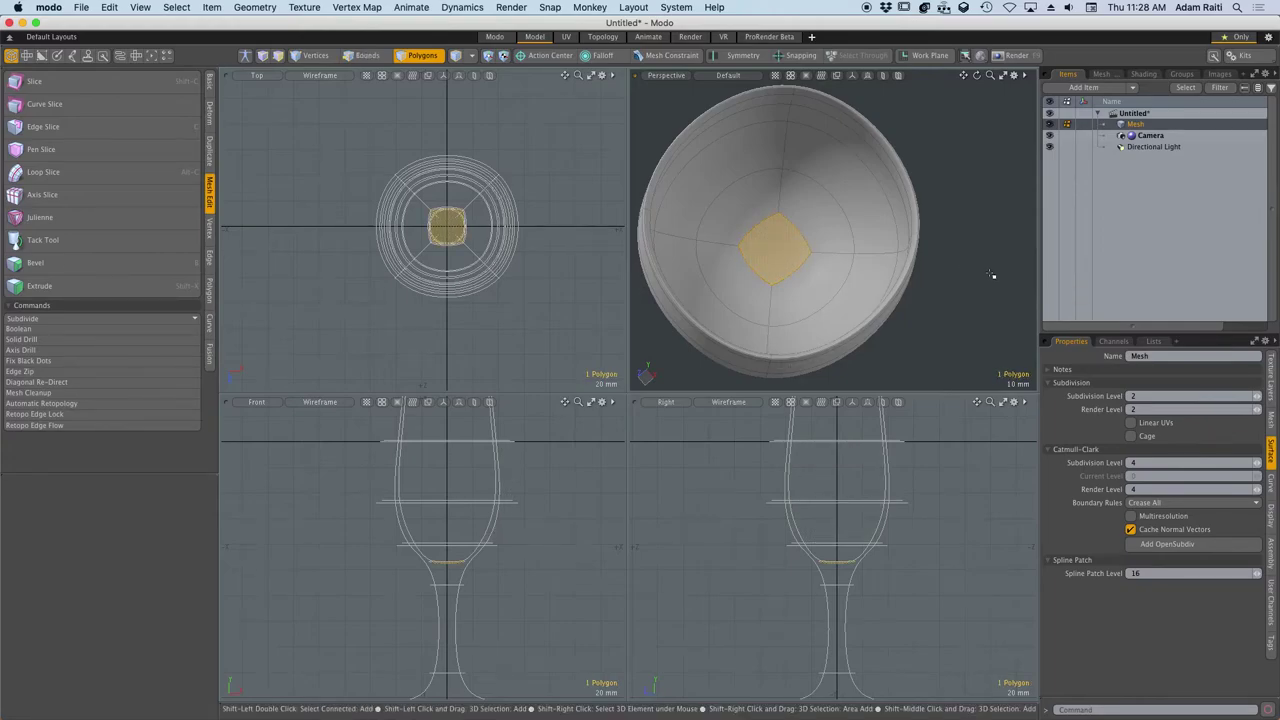
pyautogui.hotkey('shift', 'Up')
pyautogui.hotkey('shift', 'Up')
pyautogui.hotkey('shift', 'Up')
pyautogui.hotkey('shift', 'Up')
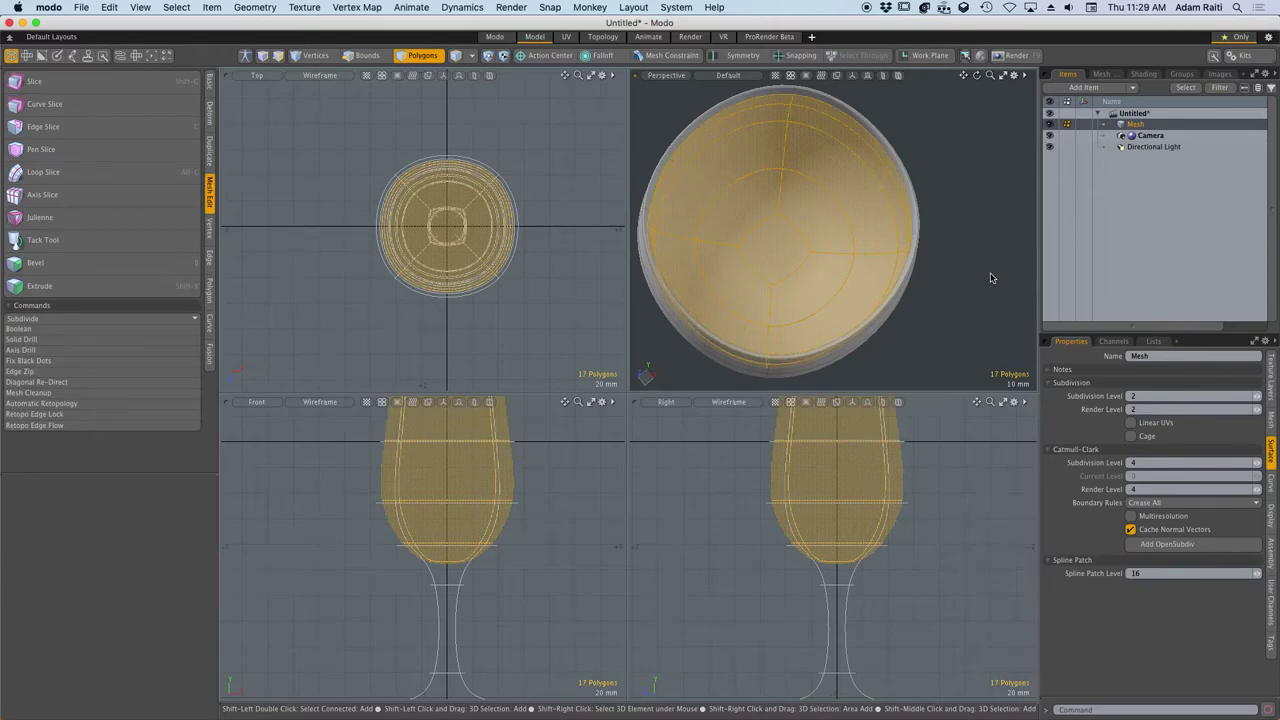
pyautogui.hotkey('shift', 'Down')
pyautogui.hotkey('shift', 'Down')
pyautogui.hotkey('shift', 'Down')
pyautogui.hotkey('shift', 'Down')
pyautogui.hotkey('shift', 'Down')
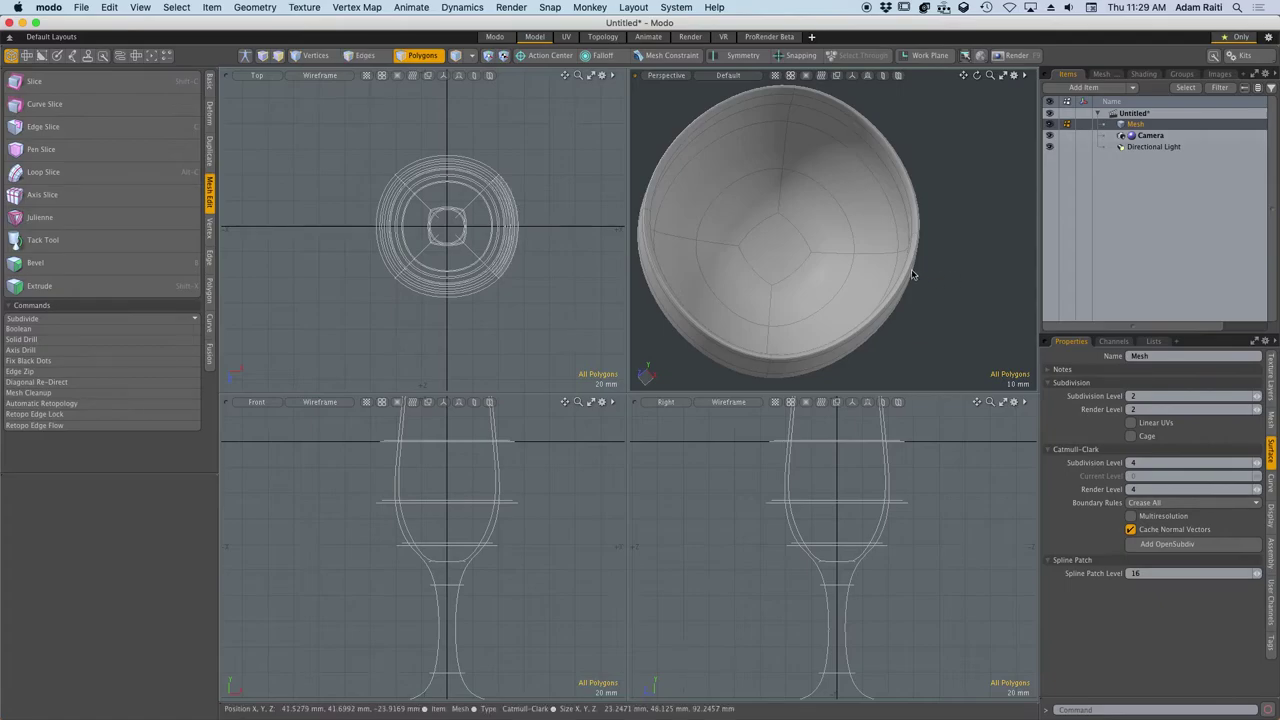
# Select the bowl's inner bottom polygon and grow the selection three times, up to the sliced loop halfway up the inner wall.
pyautogui.click(782, 251)
pyautogui.hotkey('shift', 'Up')
pyautogui.hotkey('shift', 'Up')
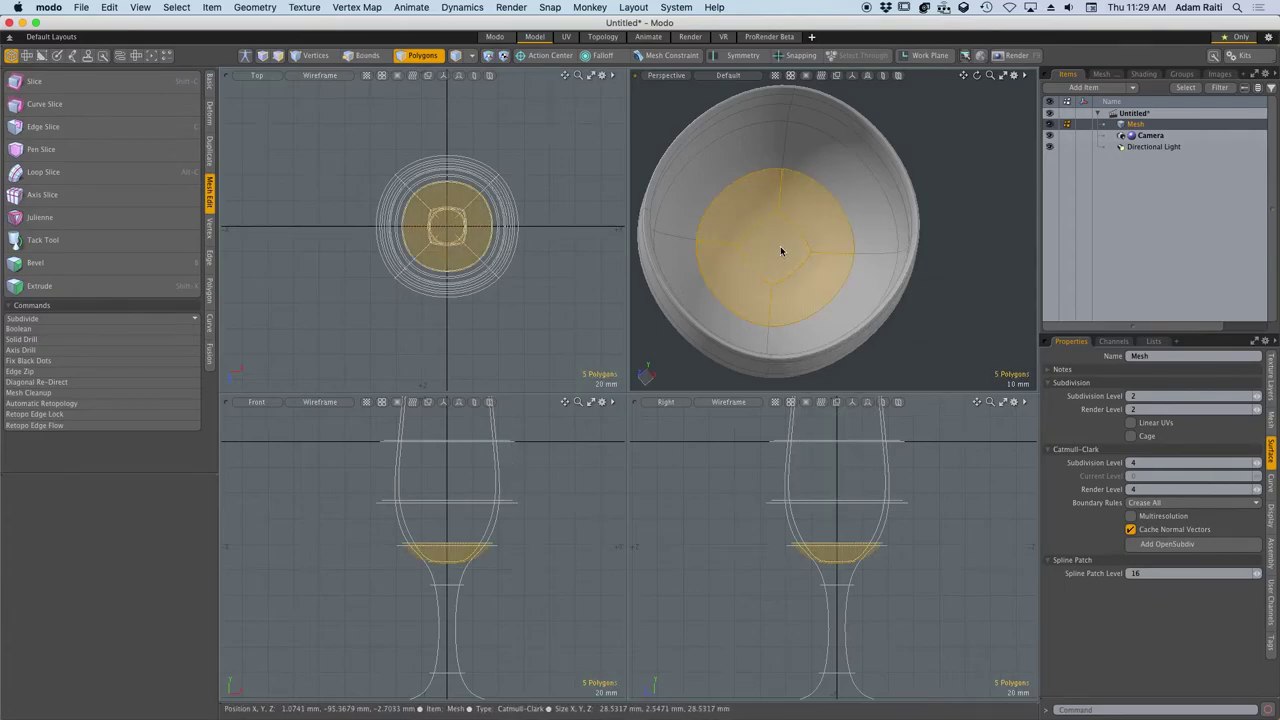
pyautogui.hotkey('shift', 'Up')
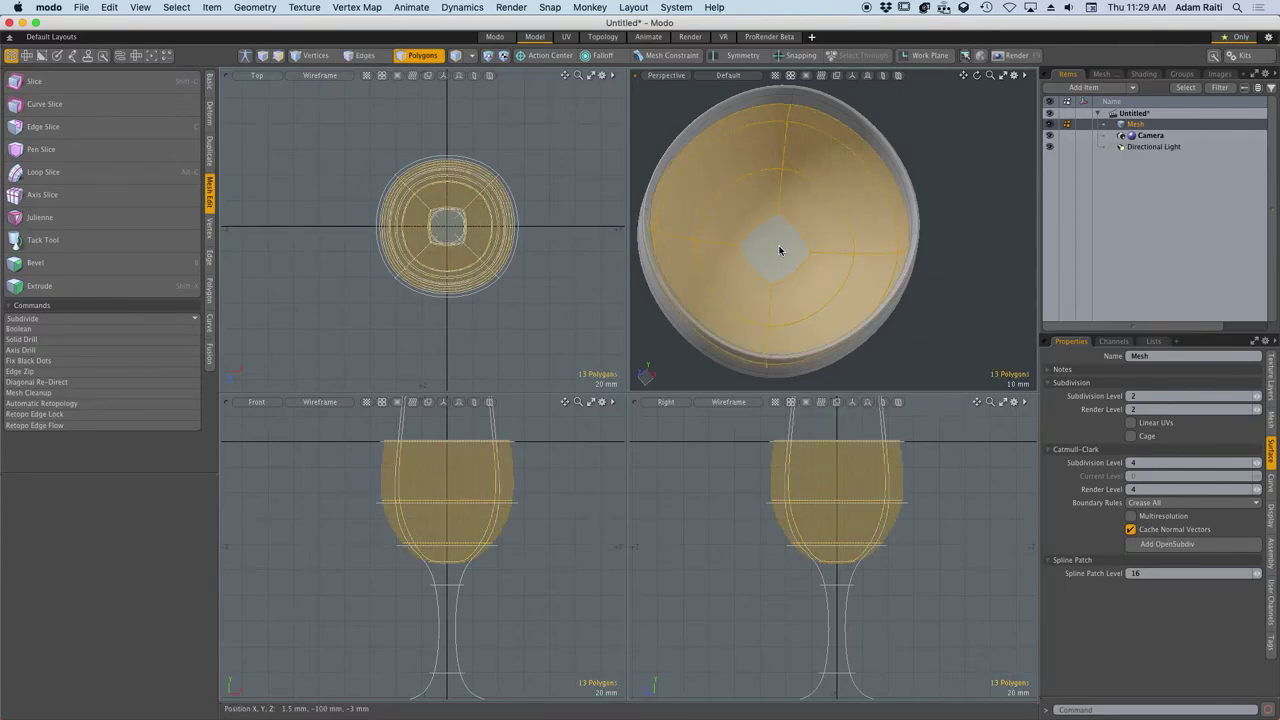
pyautogui.scroll(-5, 492, 515)
pyautogui.scroll(5, 477, 497)
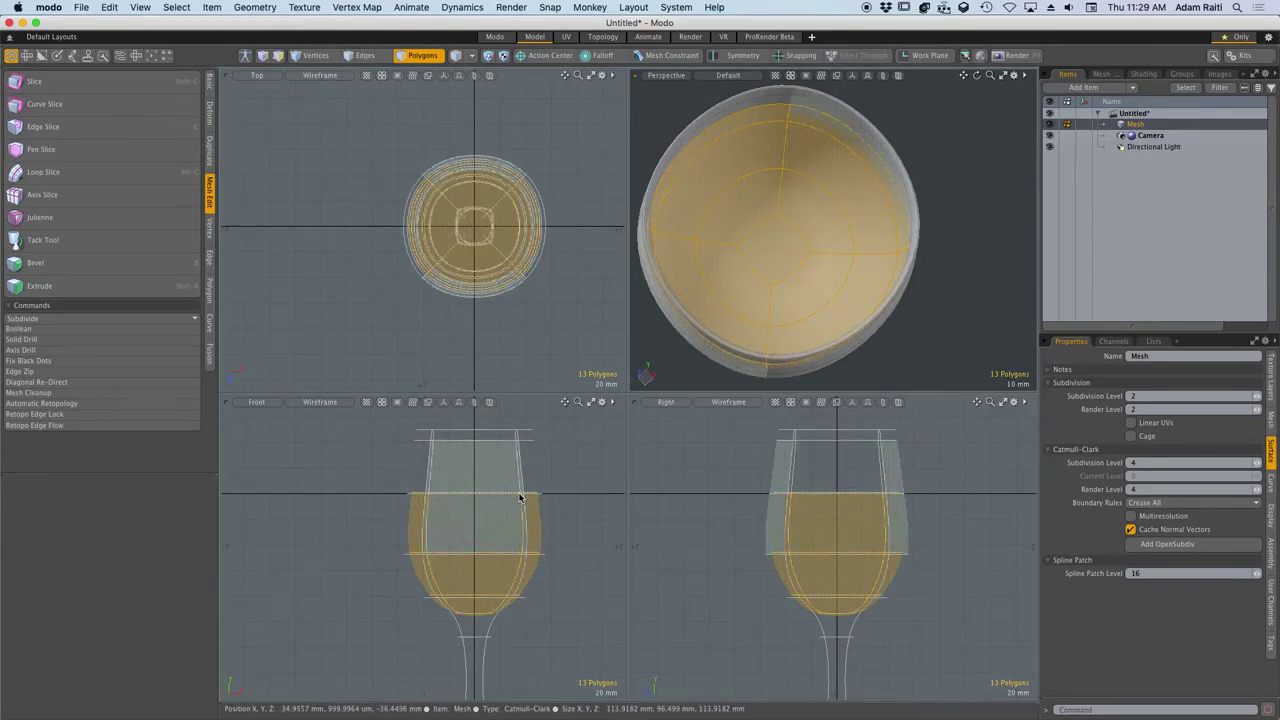
pyautogui.scroll(-3, 813, 220)
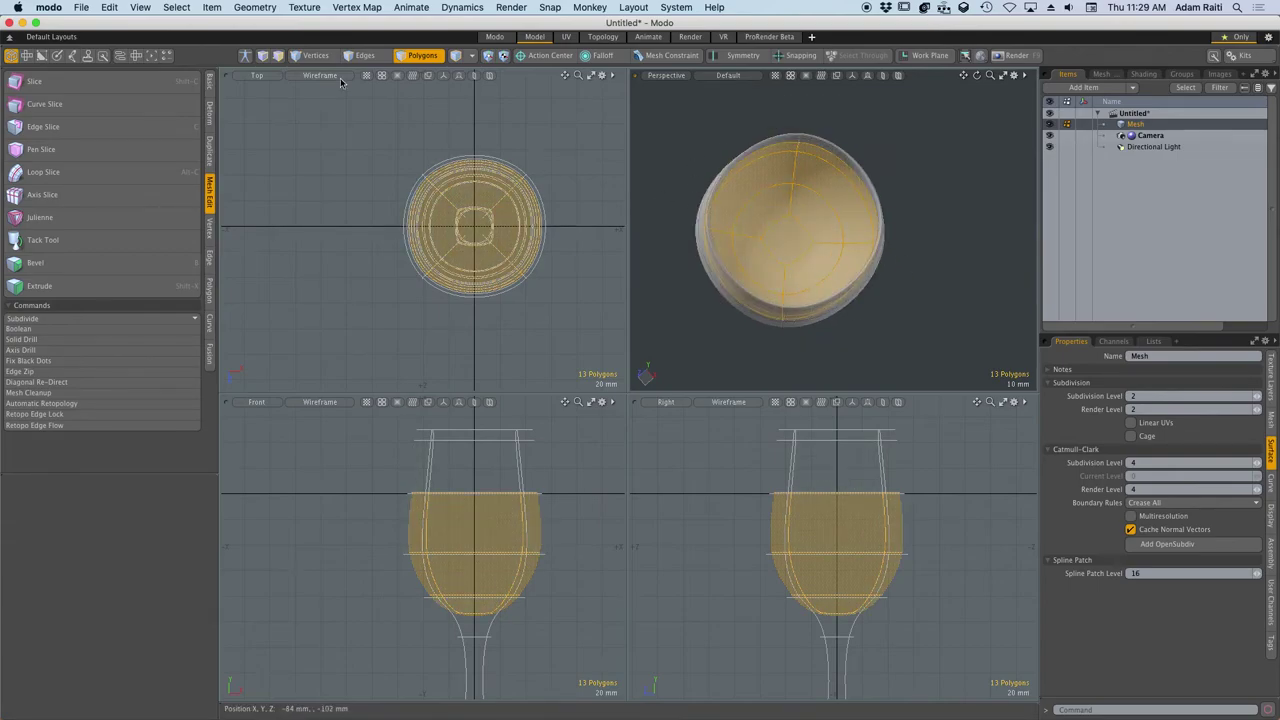
# Copy the selected lower inner bowl polygons and rename the original mesh item Goblet.
pyautogui.click(109, 7)
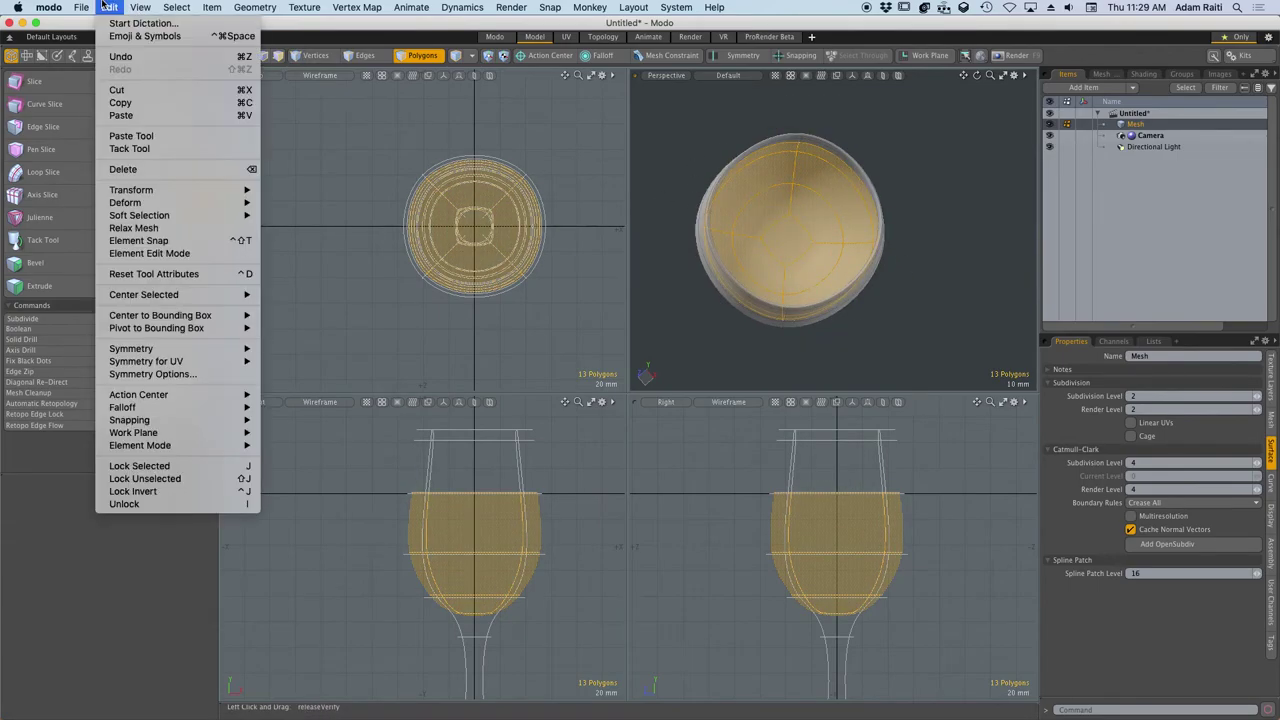
pyautogui.click(144, 103)
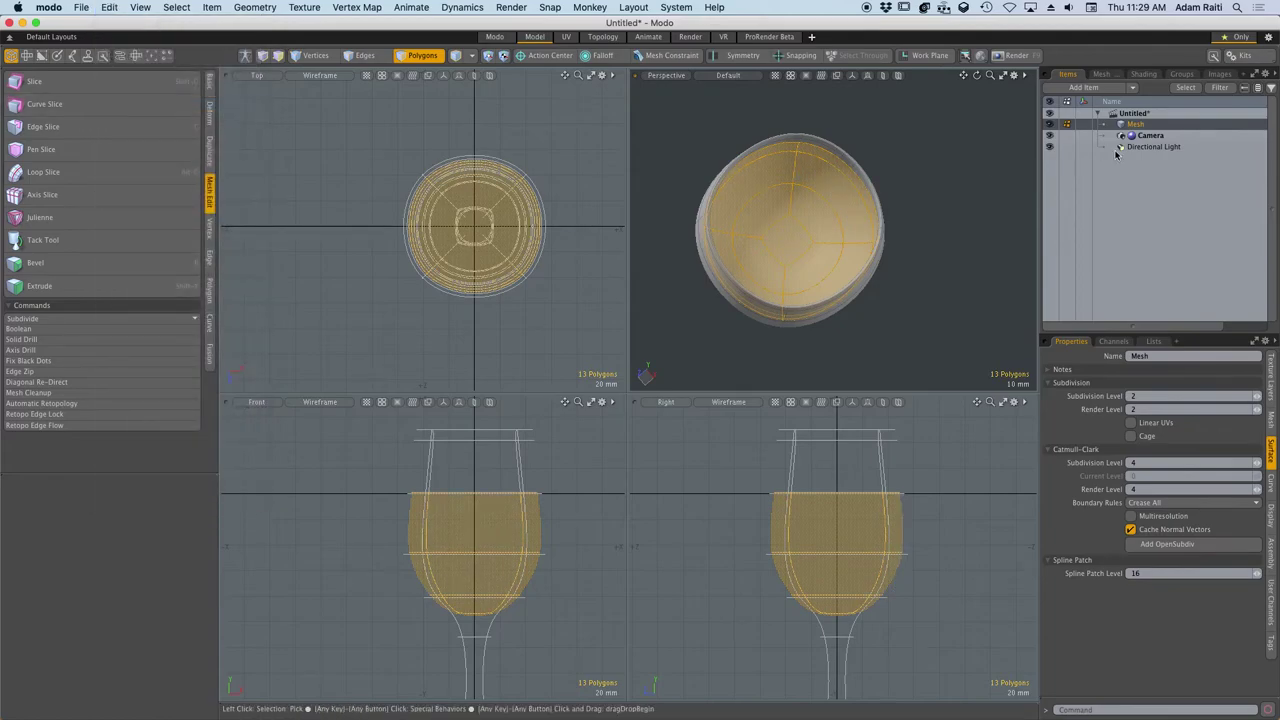
pyautogui.doubleClick(1138, 126)
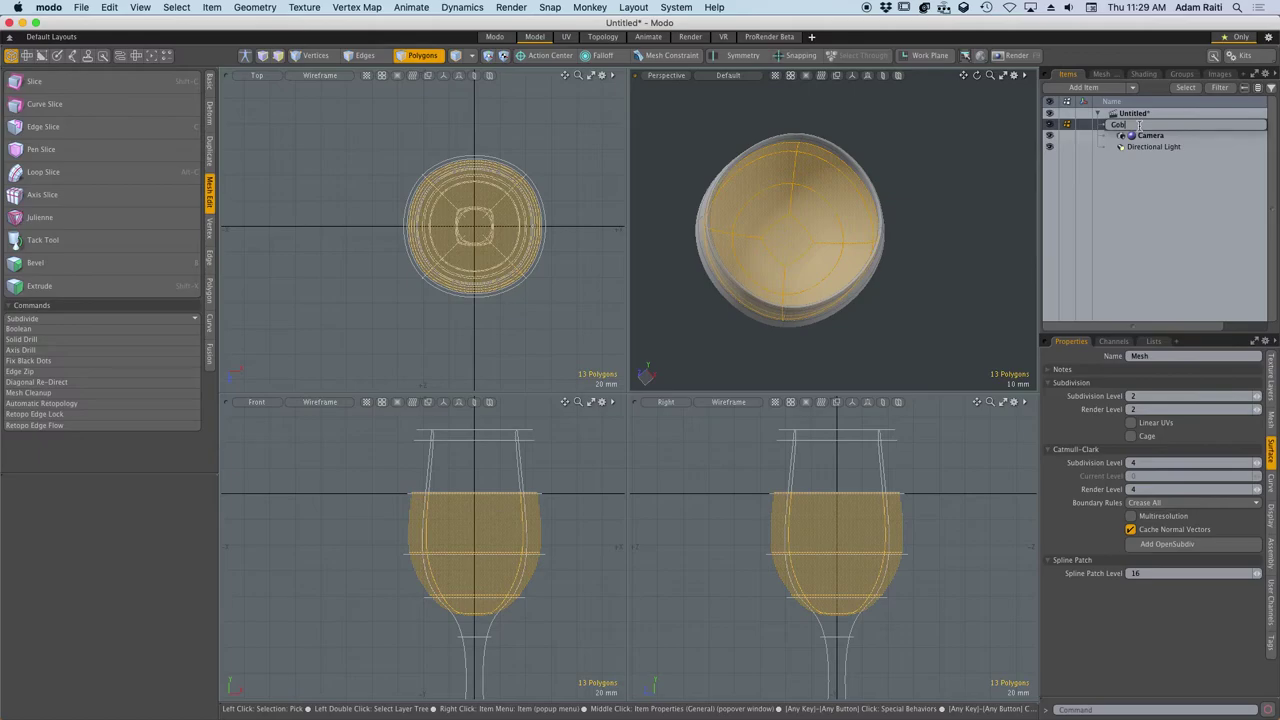
pyautogui.write('Goblet')
pyautogui.press('Return')
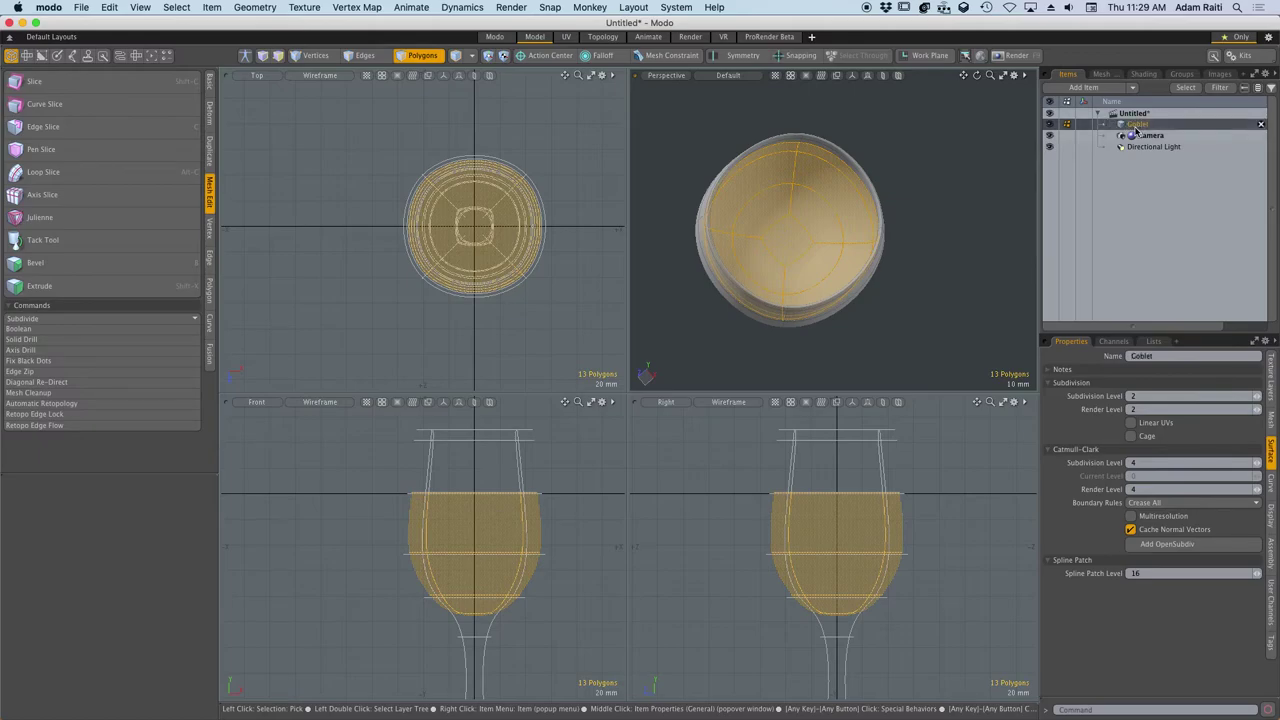
# Add a new mesh item and paste the copied inner bowl polygons into it.
pyautogui.click(1133, 88)
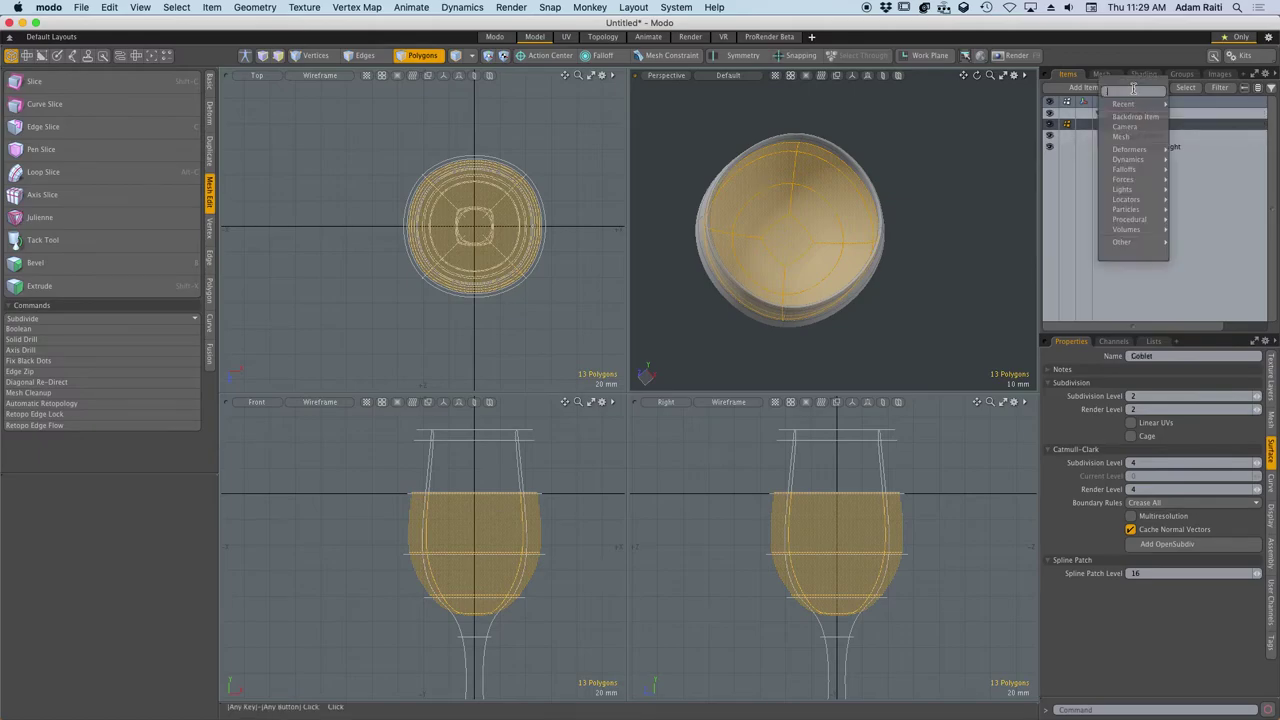
pyautogui.moveTo(1133, 106)
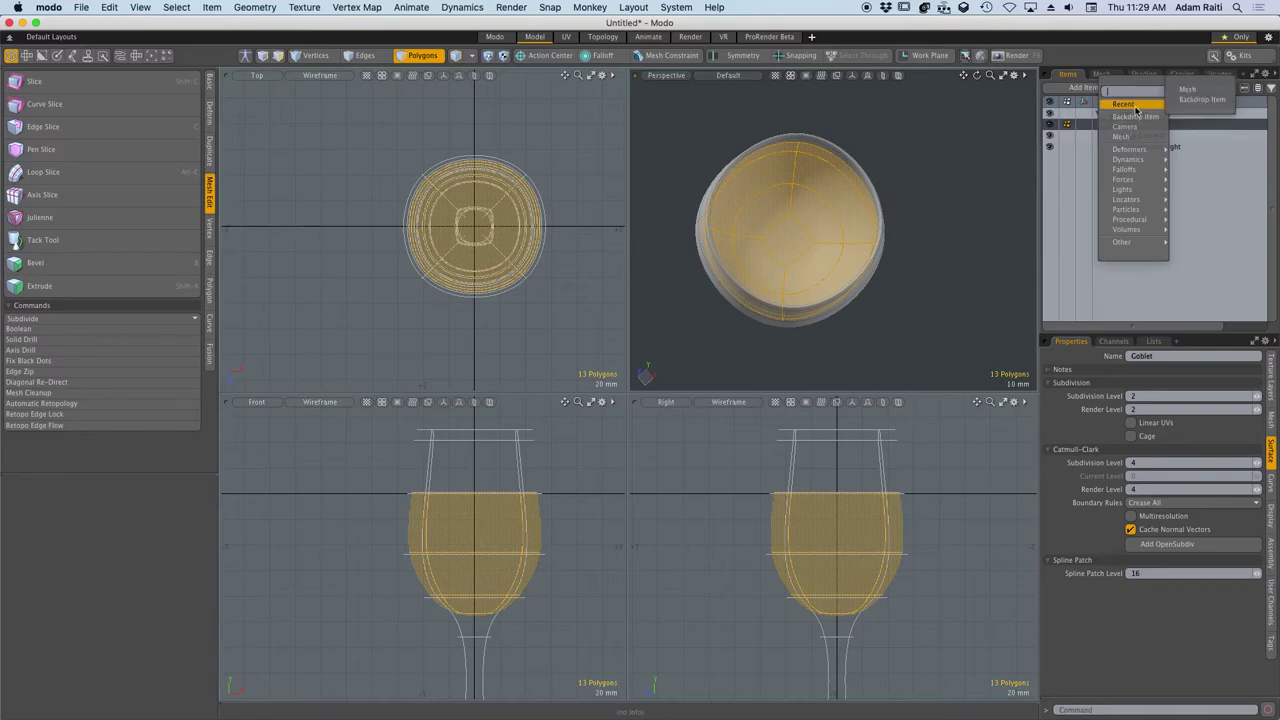
pyautogui.click(1120, 137)
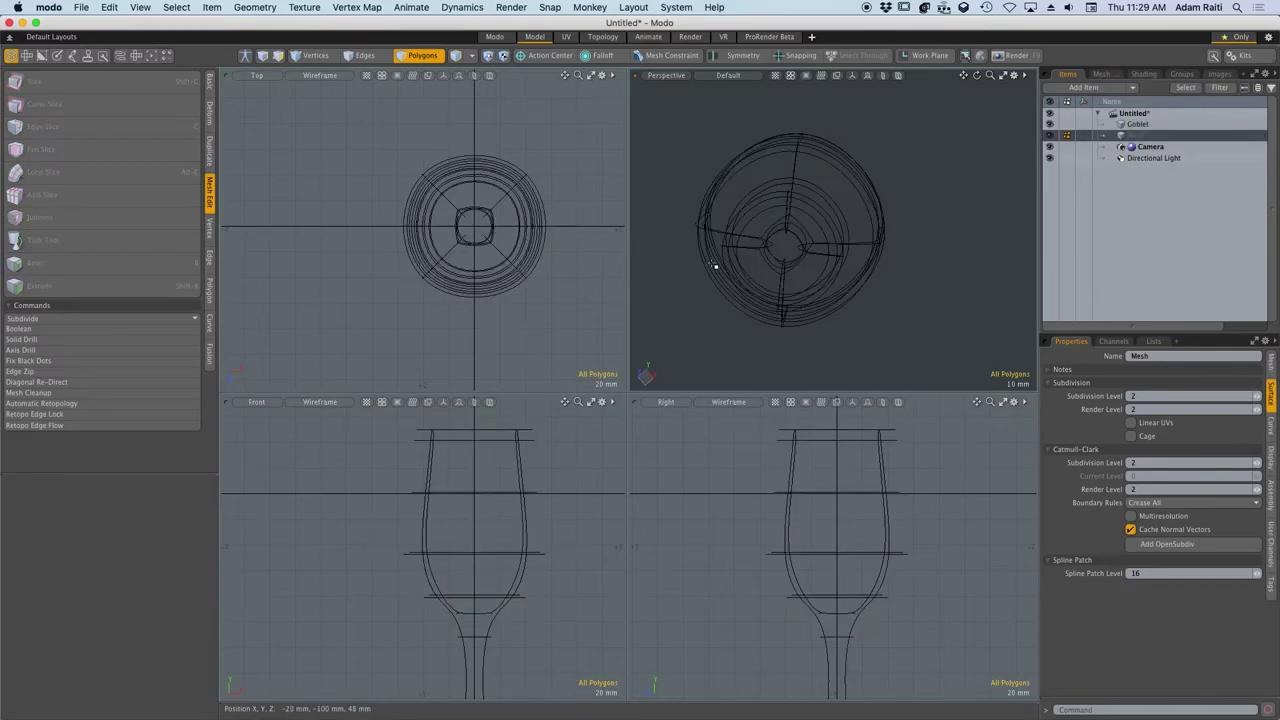
pyautogui.click(1138, 124)
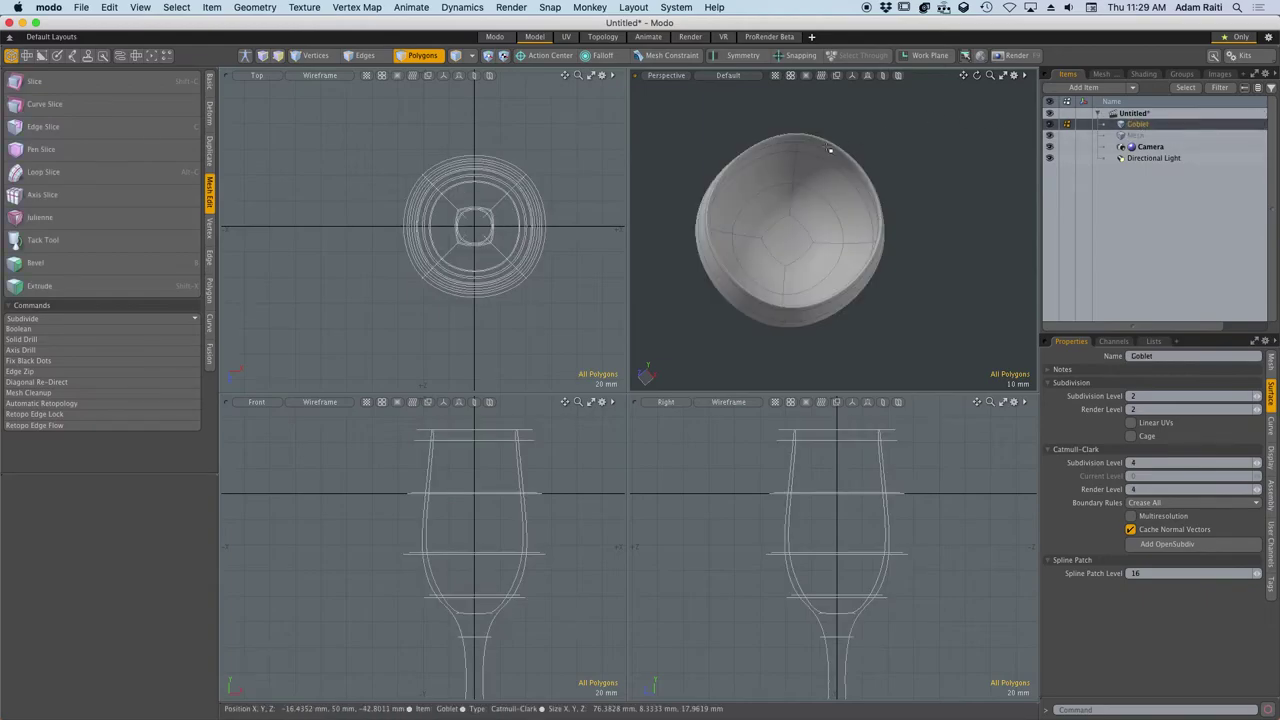
pyautogui.click(1146, 137)
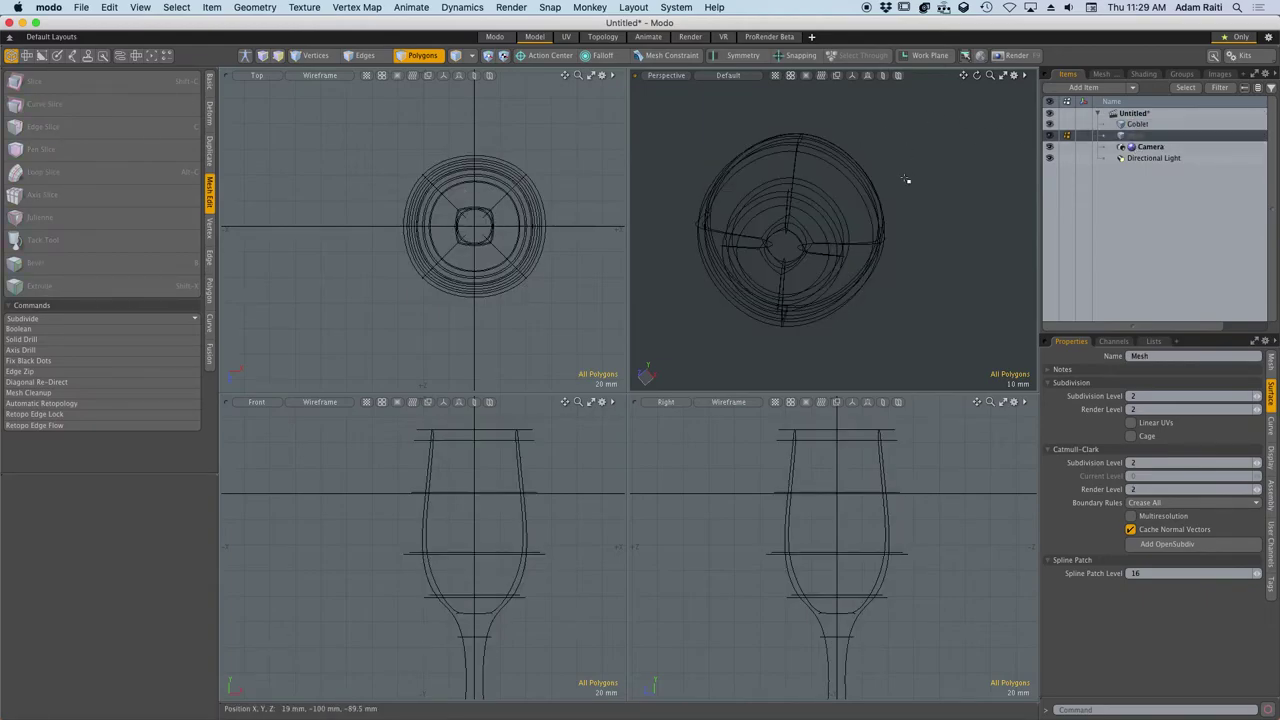
pyautogui.press('super+v')
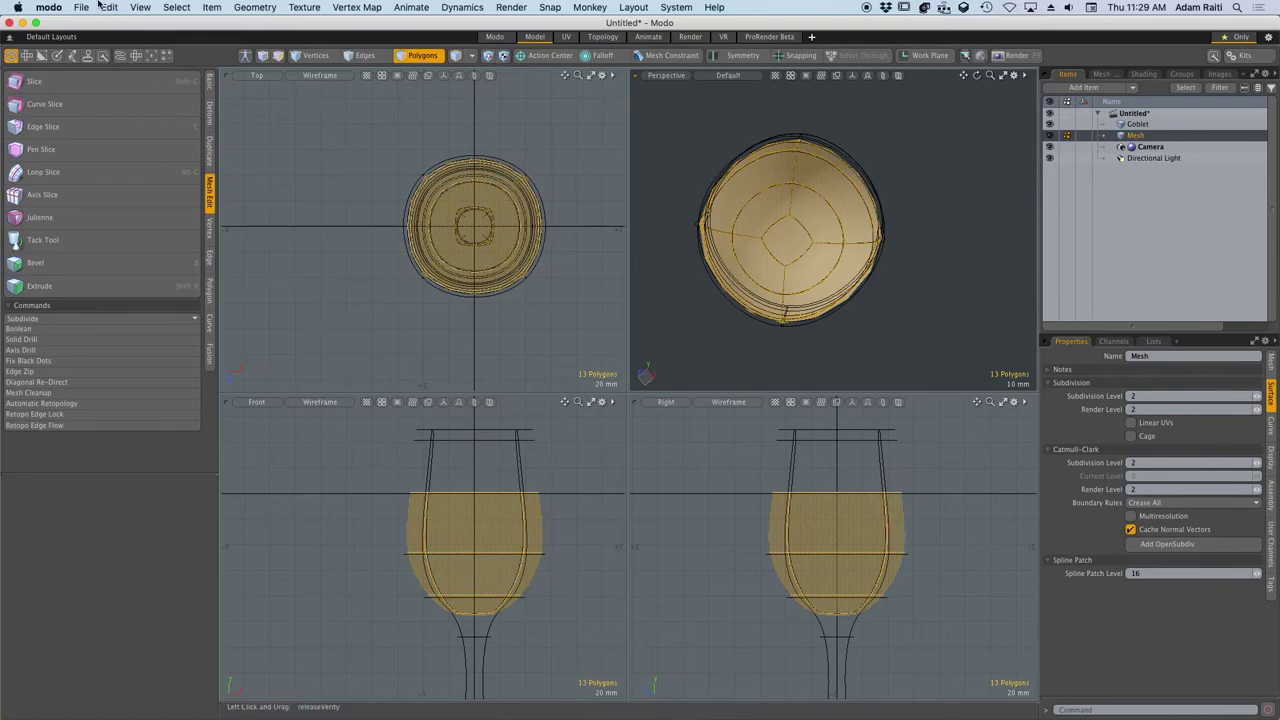
pyautogui.click(108, 6)
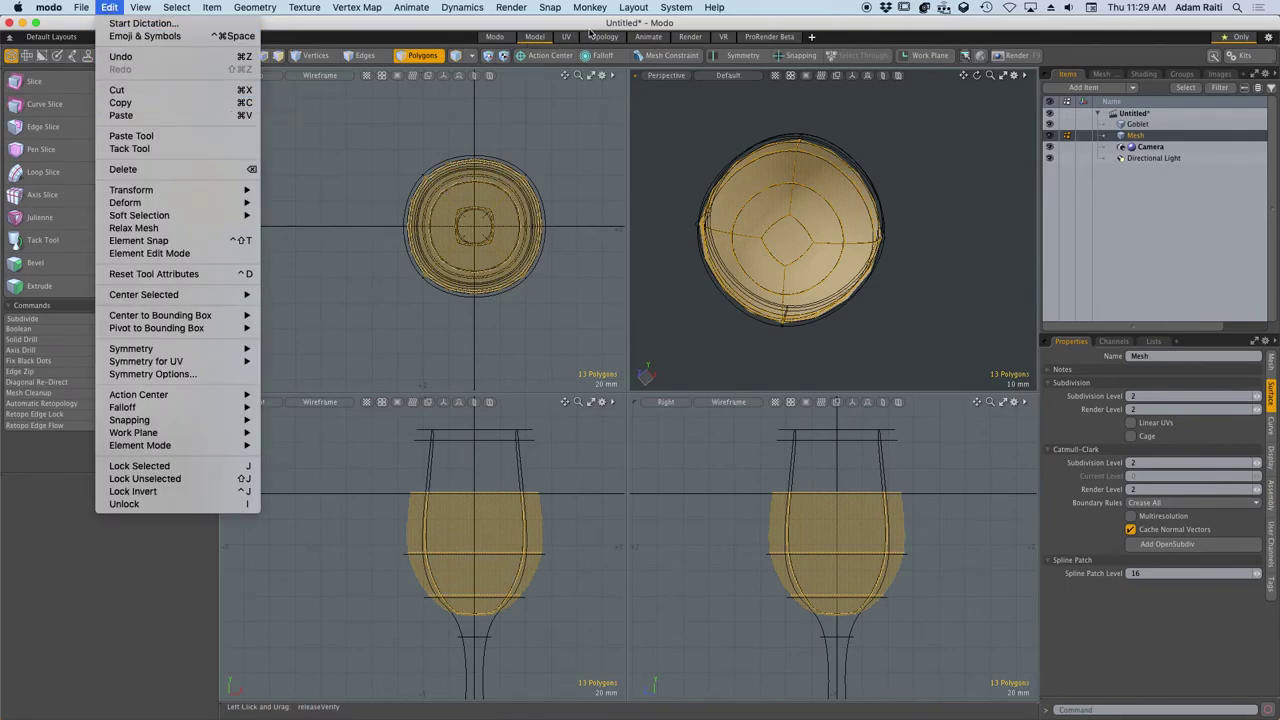
pyautogui.click(120, 115)
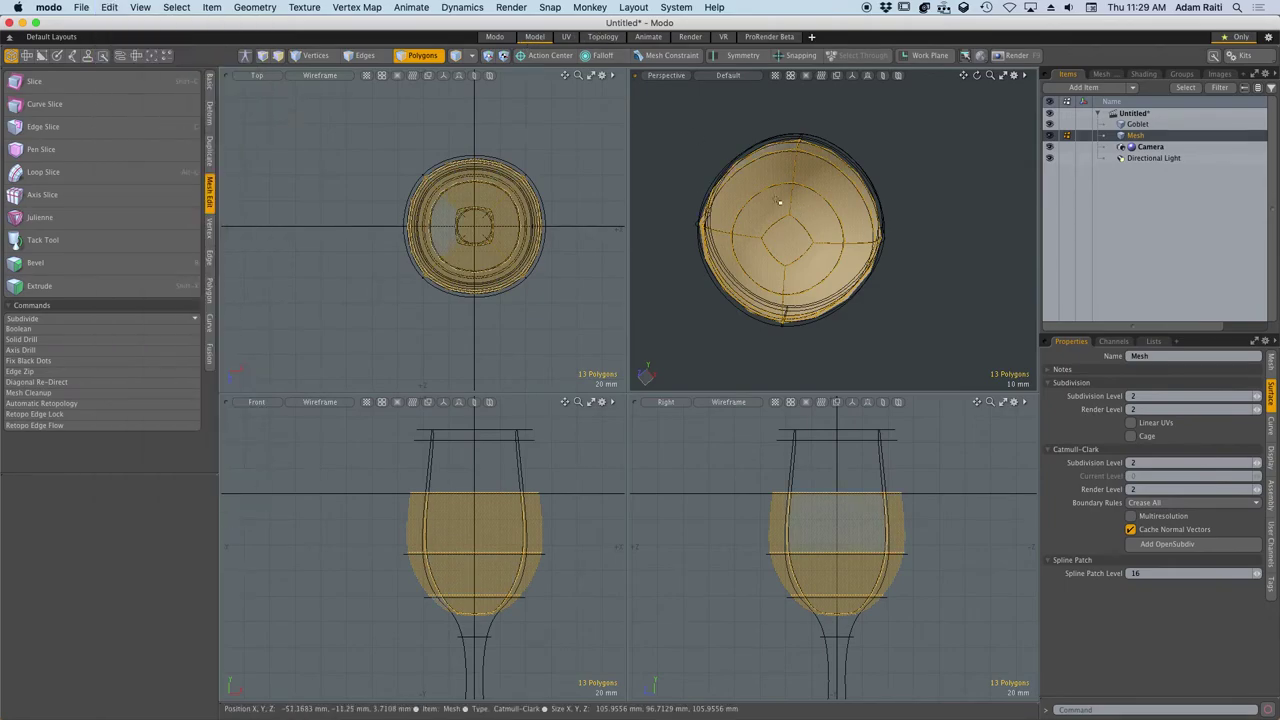
# Hide the Goblet mesh and flip the pasted polygons so their normals face outward.
pyautogui.click(1049, 124)
pyautogui.click(982, 208)
pyautogui.keyDown('alt'); pyautogui.moveTo(948, 250); pyautogui.dragTo(820, 235); pyautogui.keyUp('alt')
pyautogui.scroll(-5, 820, 235)
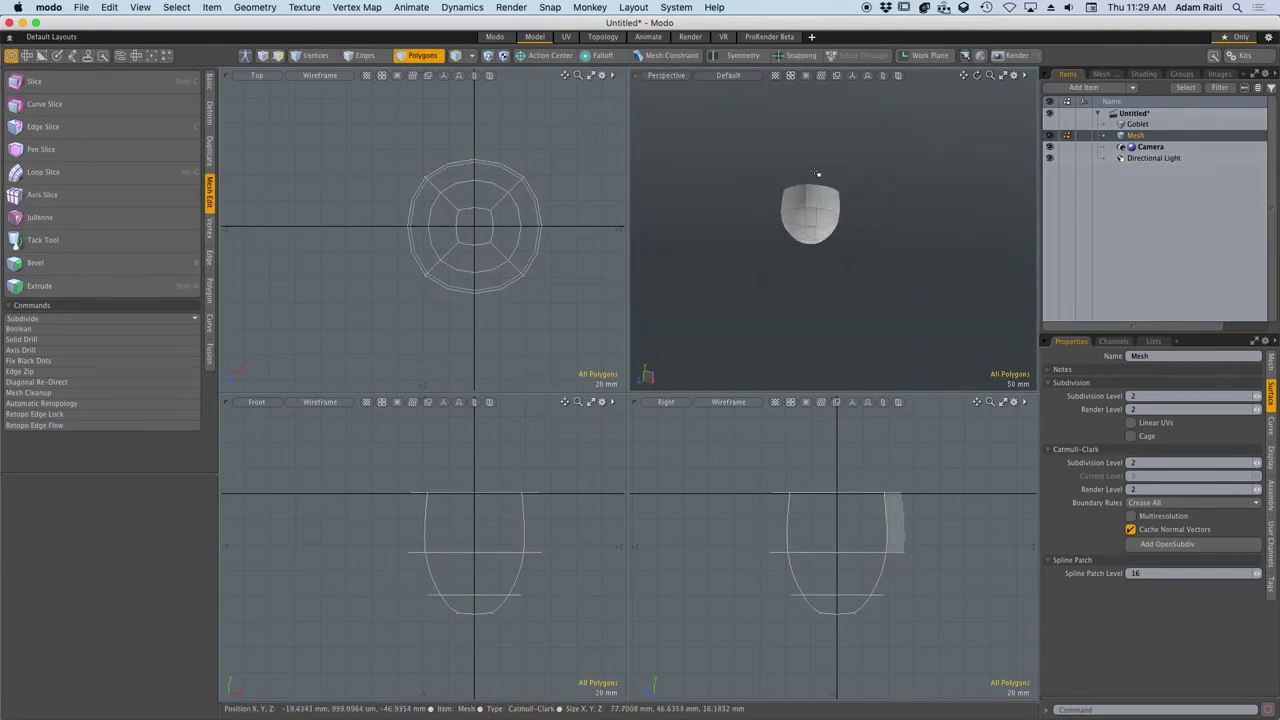
pyautogui.scroll(5, 798, 188)
pyautogui.keyDown('alt'); pyautogui.moveTo(836, 315); pyautogui.dragTo(790, 279); pyautogui.keyUp('alt')
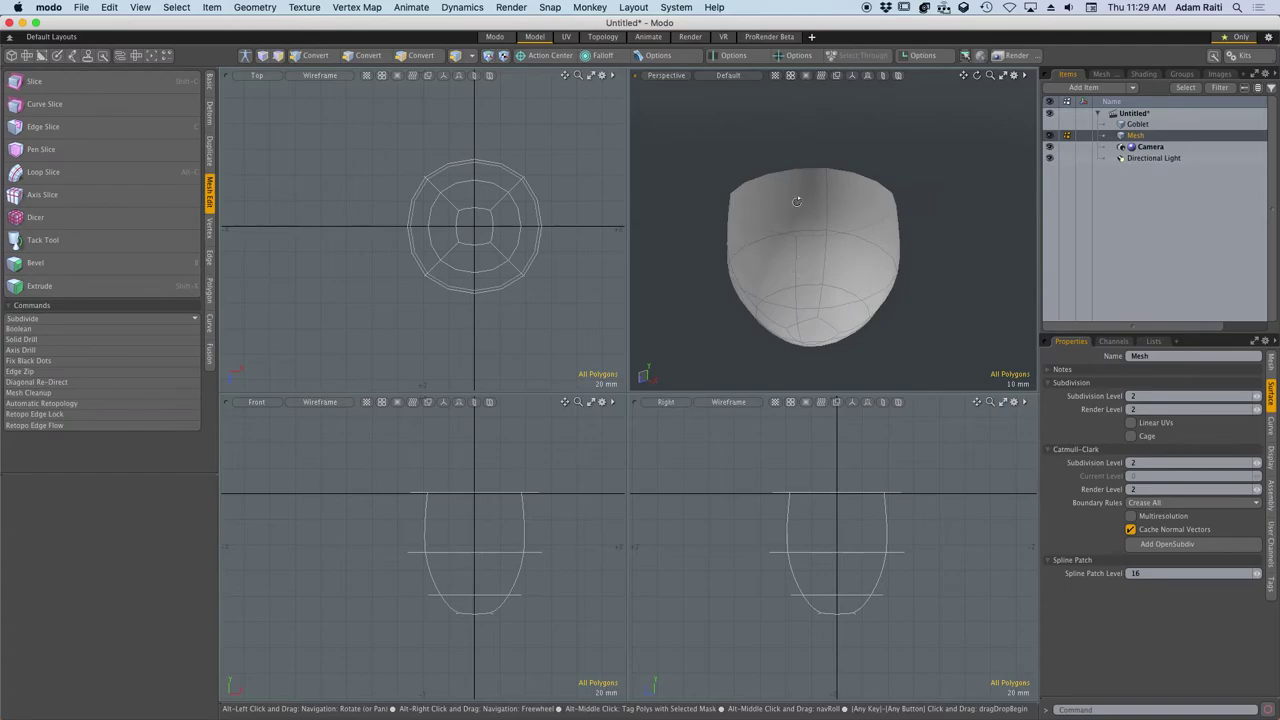
pyautogui.moveTo(796, 200); pyautogui.dragTo(874, 196)
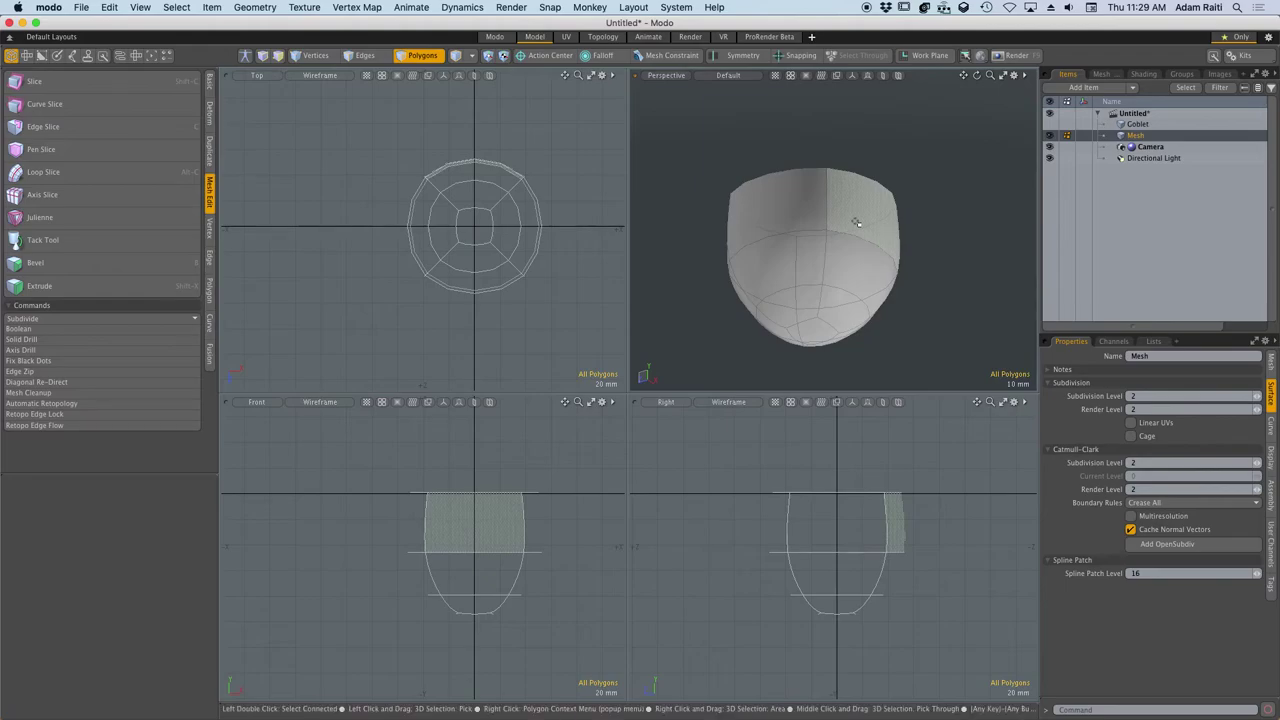
pyautogui.press('f')
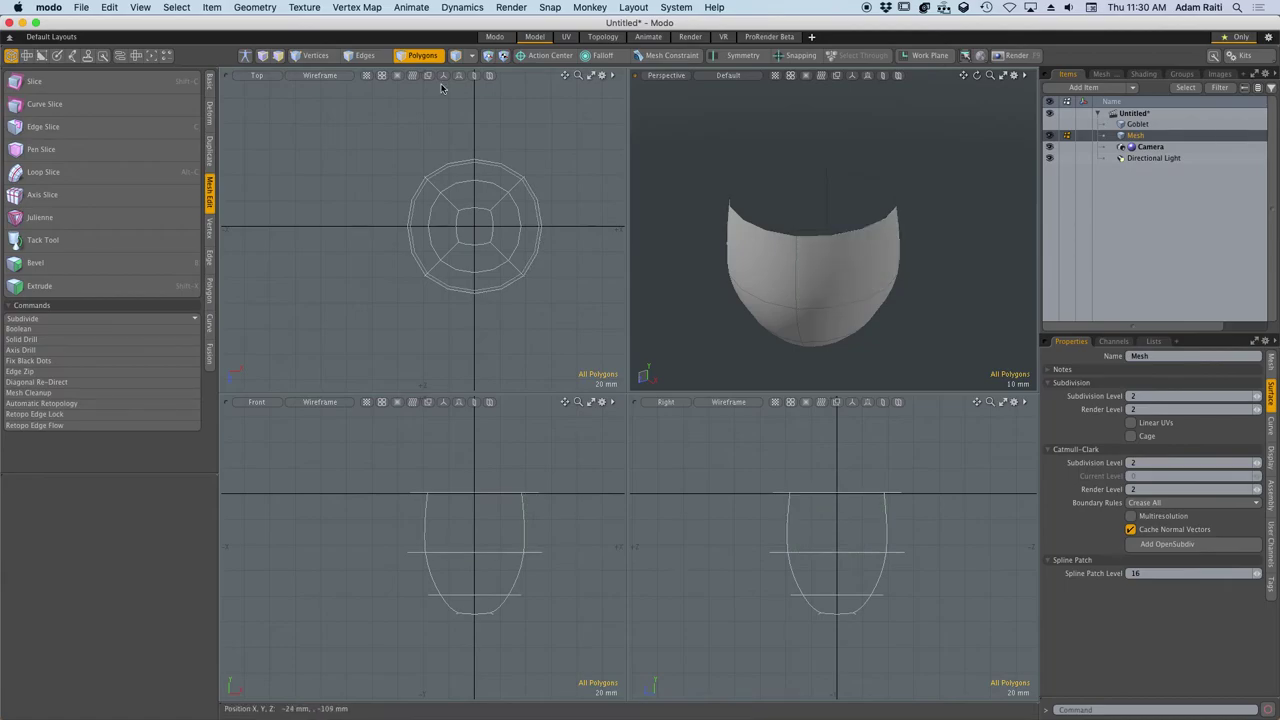
# Select the open edge loop around the pasted mesh's rim, cap it with a polygon, and clear the polygon selection.
pyautogui.press('2')
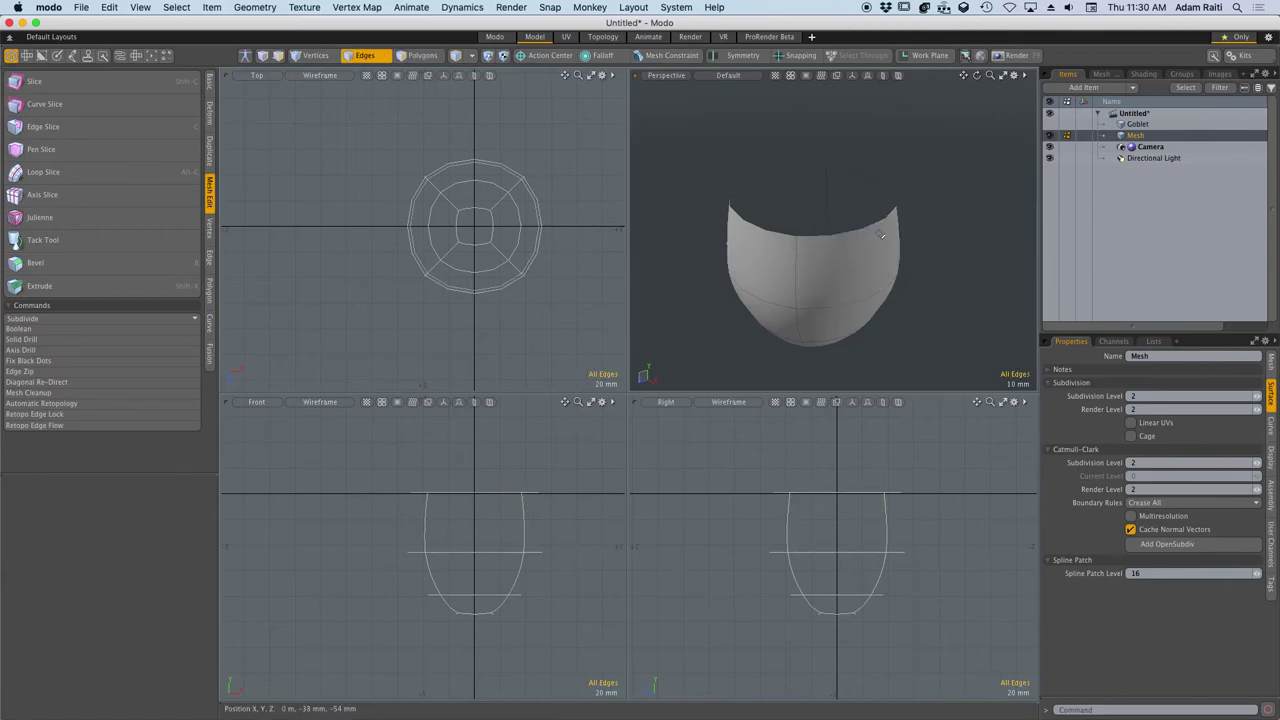
pyautogui.doubleClick(877, 224)
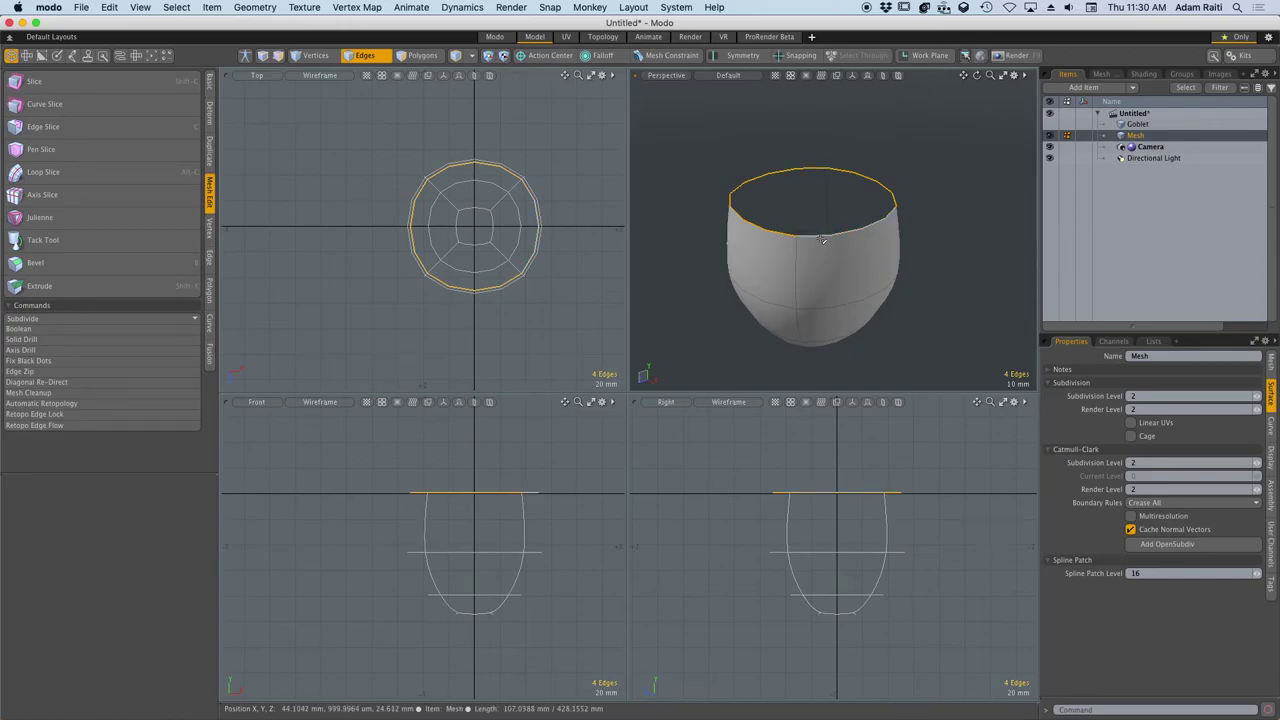
pyautogui.press('p')
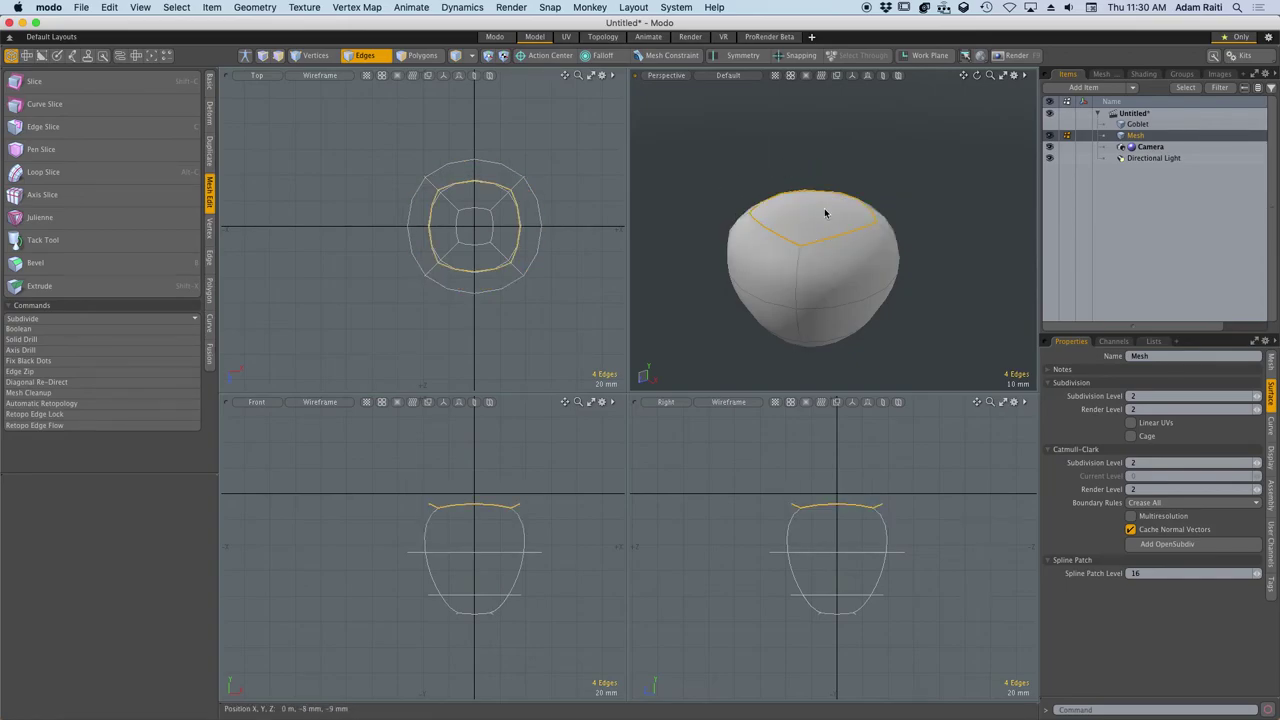
pyautogui.click(431, 59)
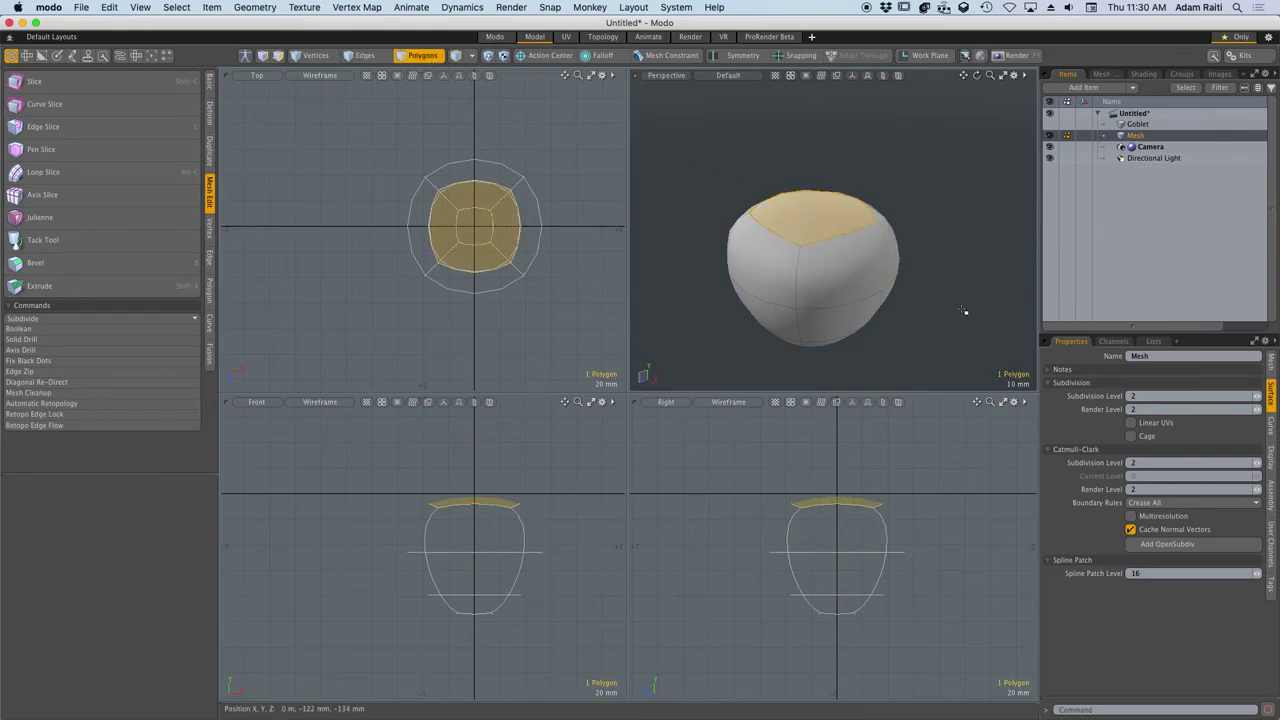
pyautogui.click(978, 204)
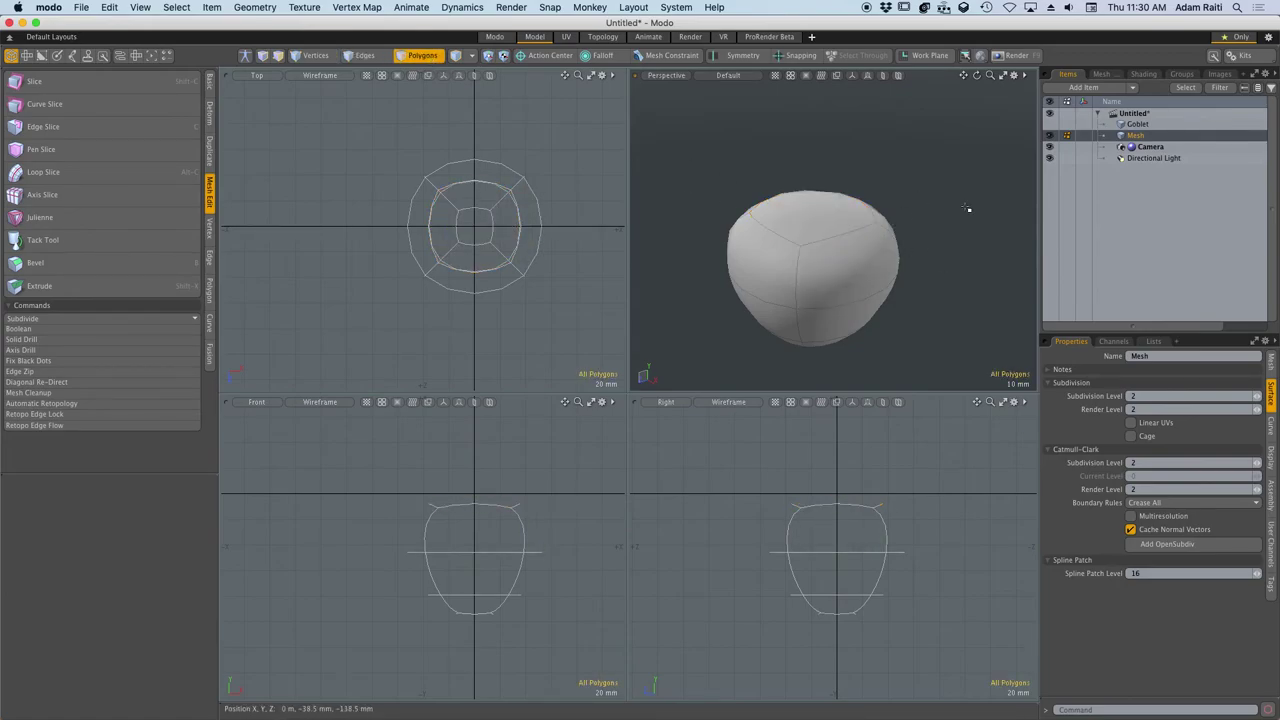
# Bevel the cap polygon twice to sharpen the rim around the flat top surface, and deselect it.
pyautogui.click(818, 215)
pyautogui.press('b')
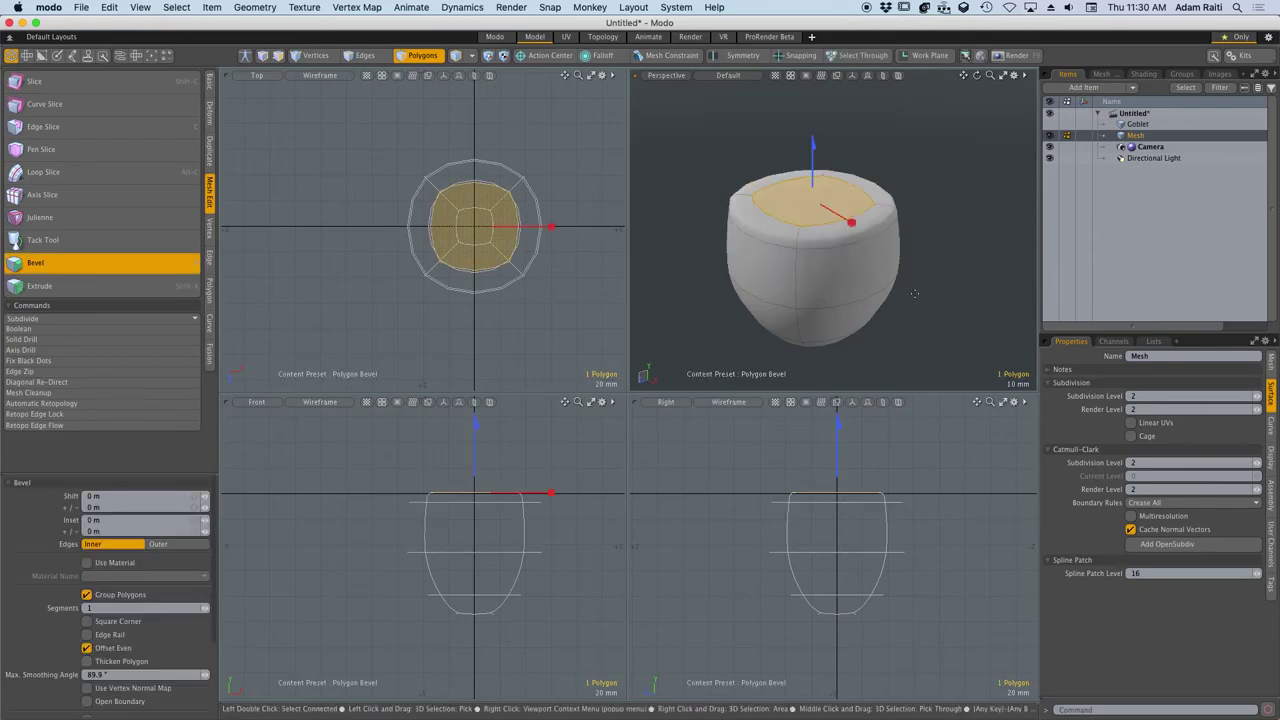
pyautogui.keyDown('shift'); pyautogui.click(796, 193); pyautogui.keyUp('shift')
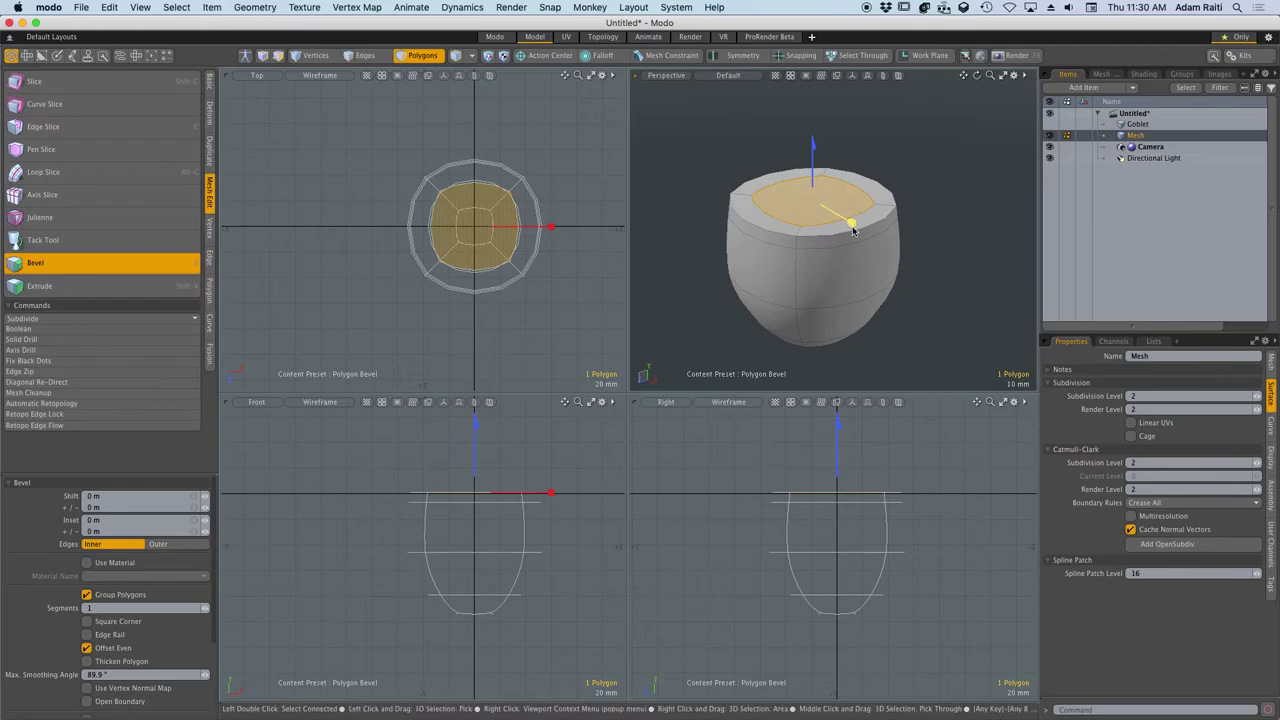
pyautogui.moveTo(853, 226); pyautogui.dragTo(854, 227)
pyautogui.press('Escape')
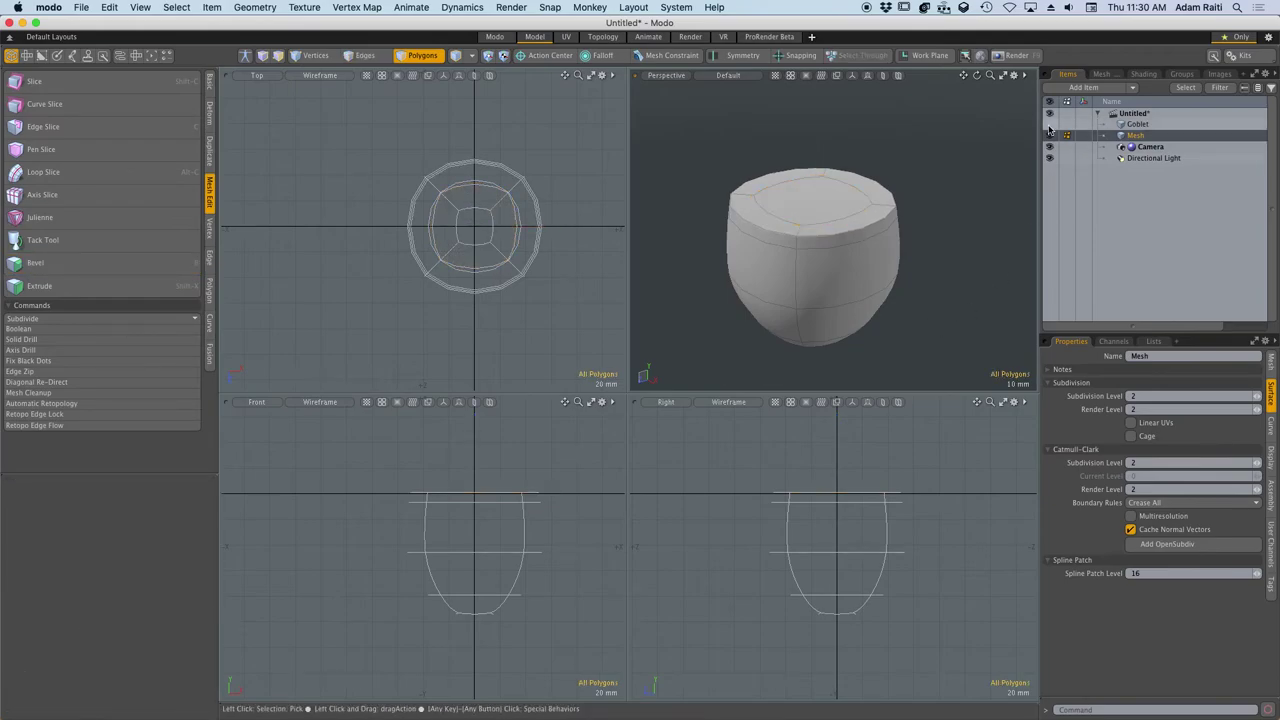
# Show the Goblet mesh again and select all connected polygons of the capped inner mesh.
pyautogui.click(1049, 124)
pyautogui.keyDown('alt'); pyautogui.moveTo(889, 328); pyautogui.dragTo(852, 362); pyautogui.keyUp('alt')
pyautogui.doubleClick(805, 215)
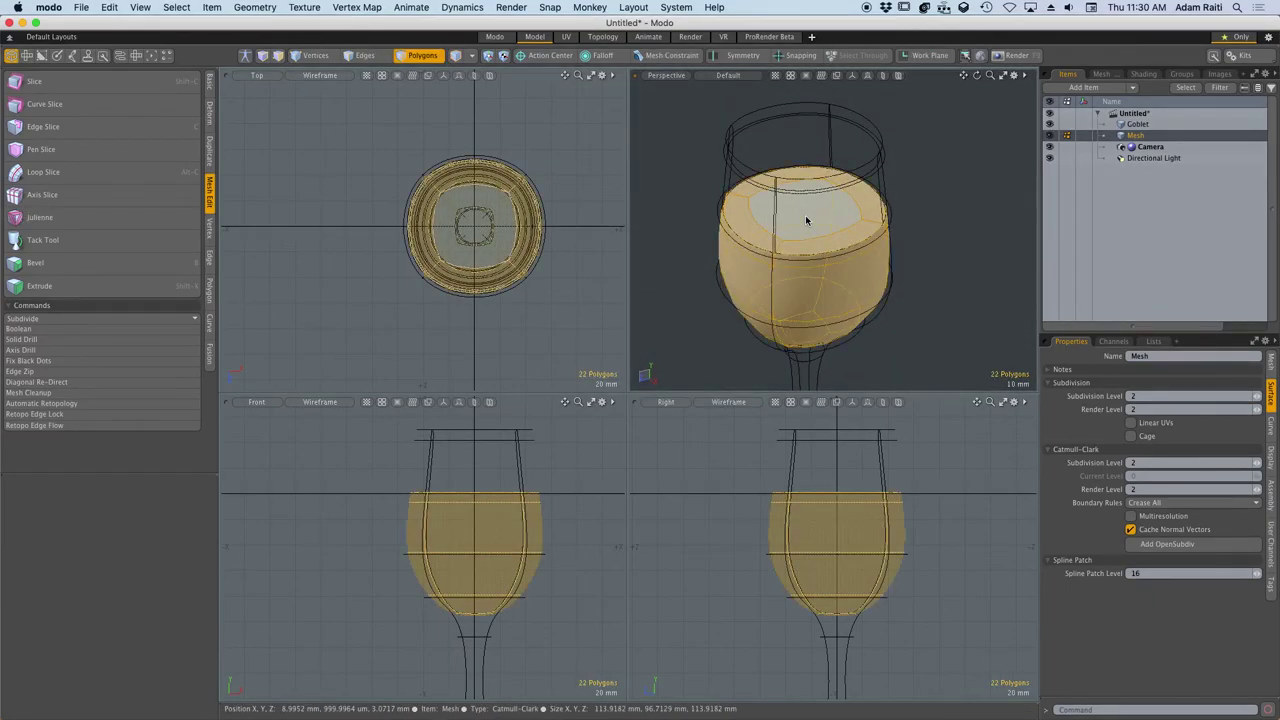
# Rename the capped inner mesh item Liquid.
pyautogui.doubleClick(1134, 137)
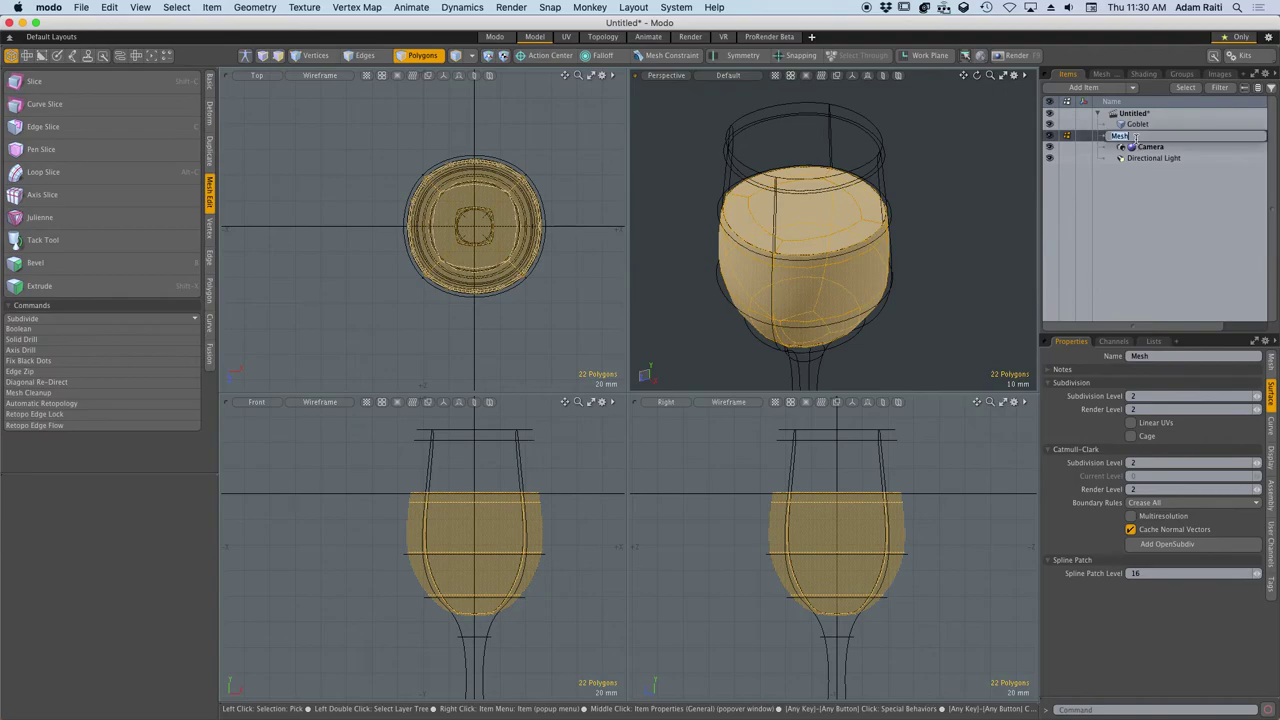
pyautogui.write('Liquid')
pyautogui.press('Return')
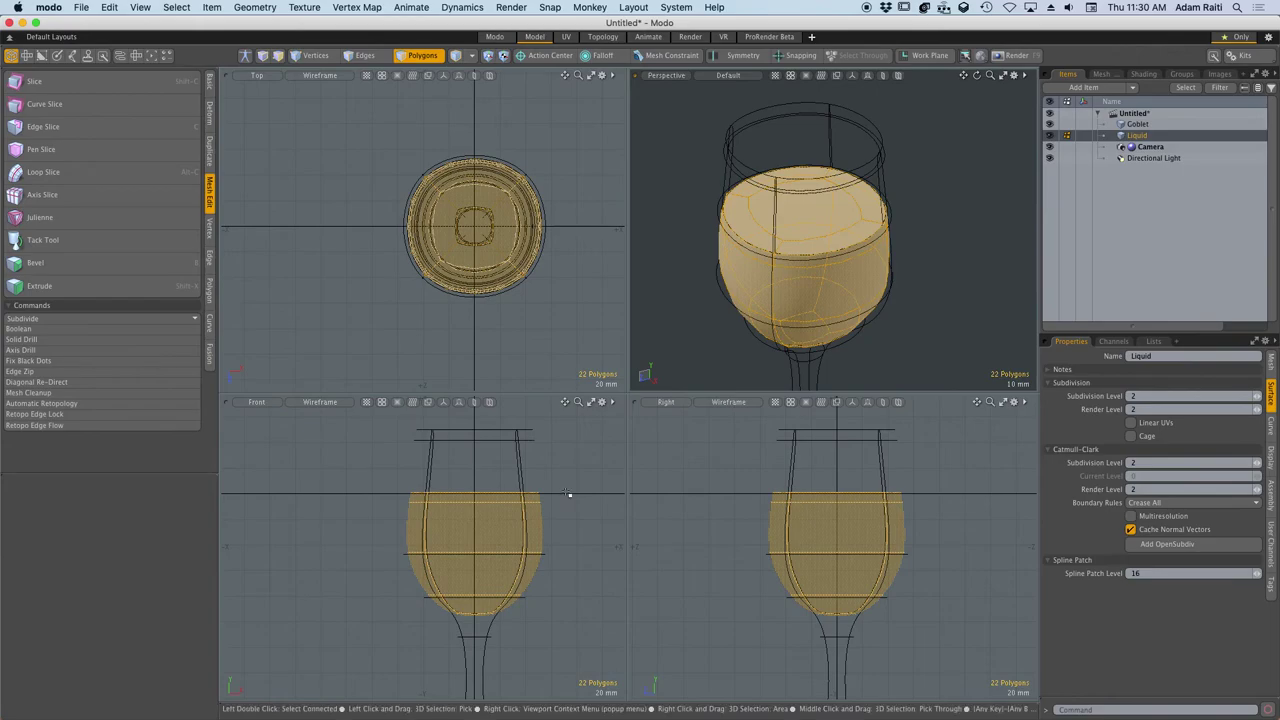
# Scale the selected Liquid polygons uniformly to 100.1% on X, Y and Z so they slightly overlap the glass.
pyautogui.press('y')
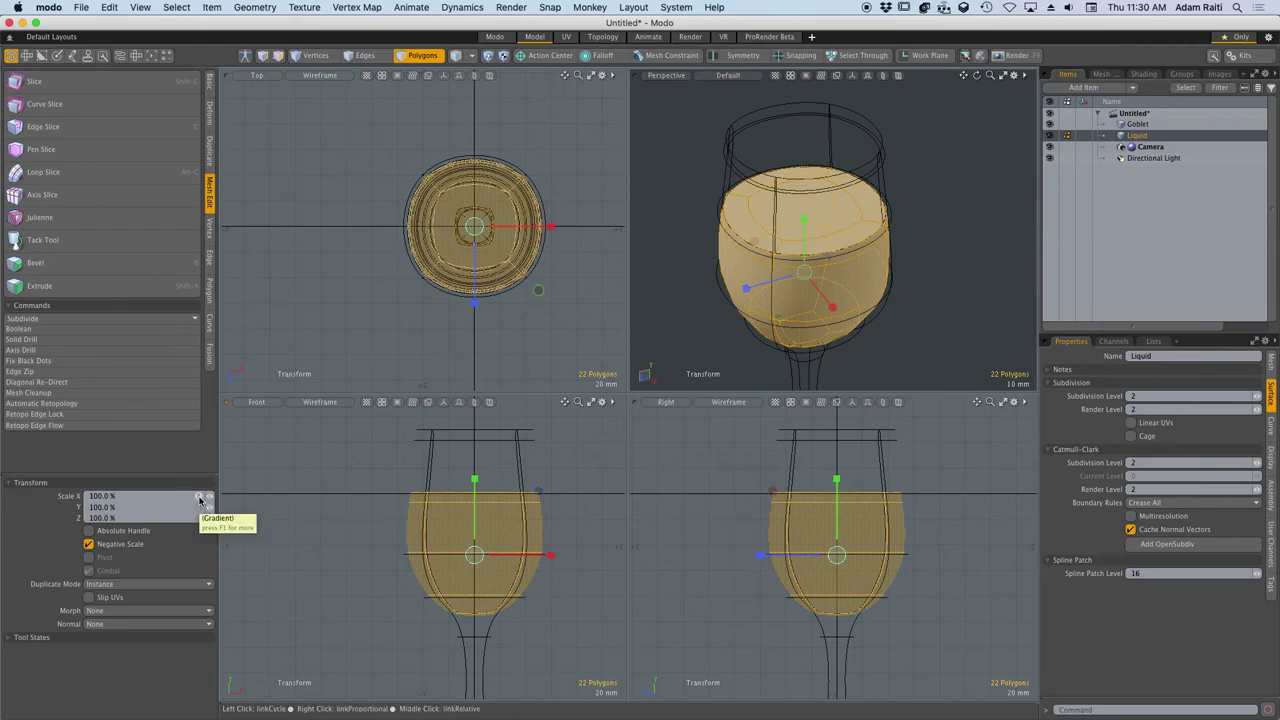
pyautogui.click(199, 498)
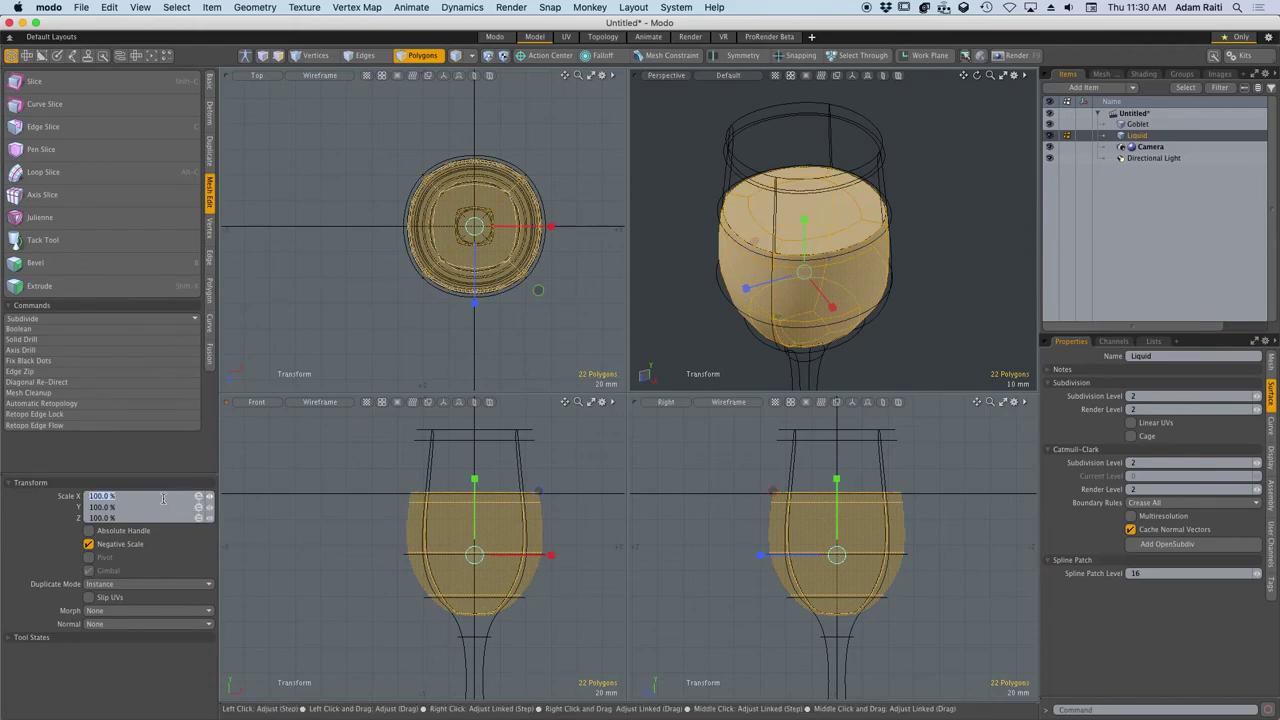
pyautogui.write('1')
pyautogui.press('Return')
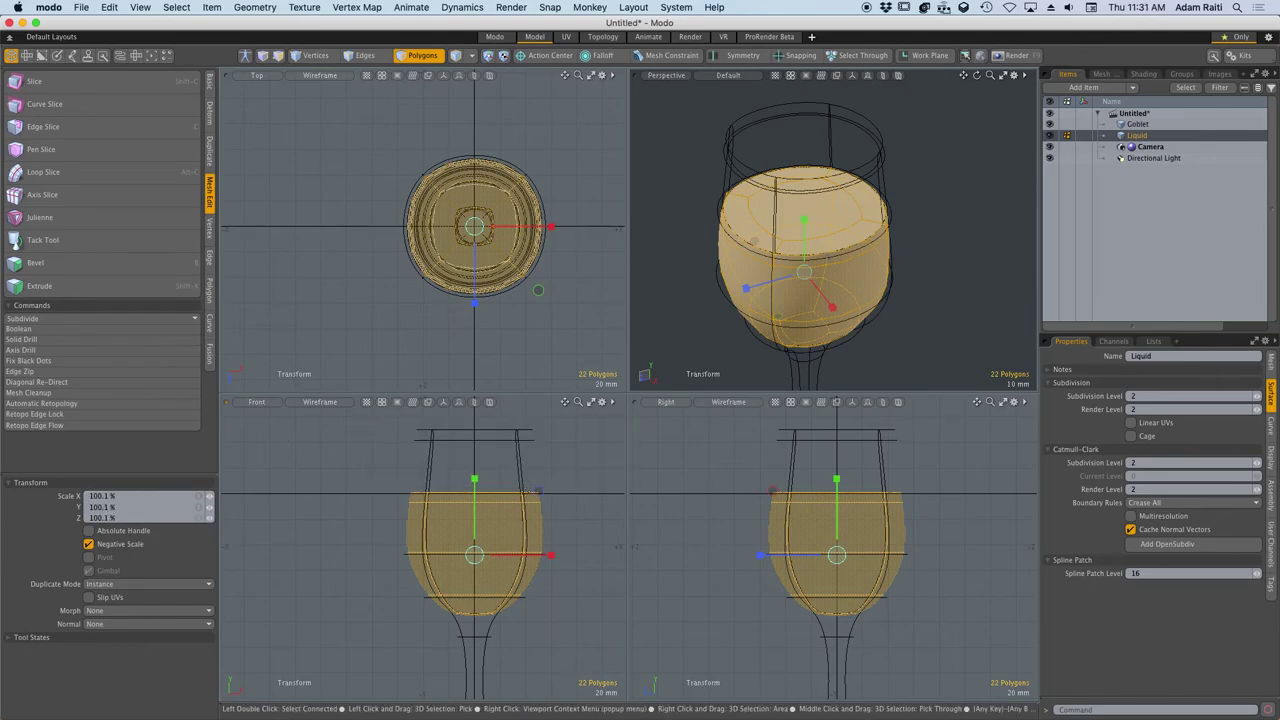
pyautogui.press('space')
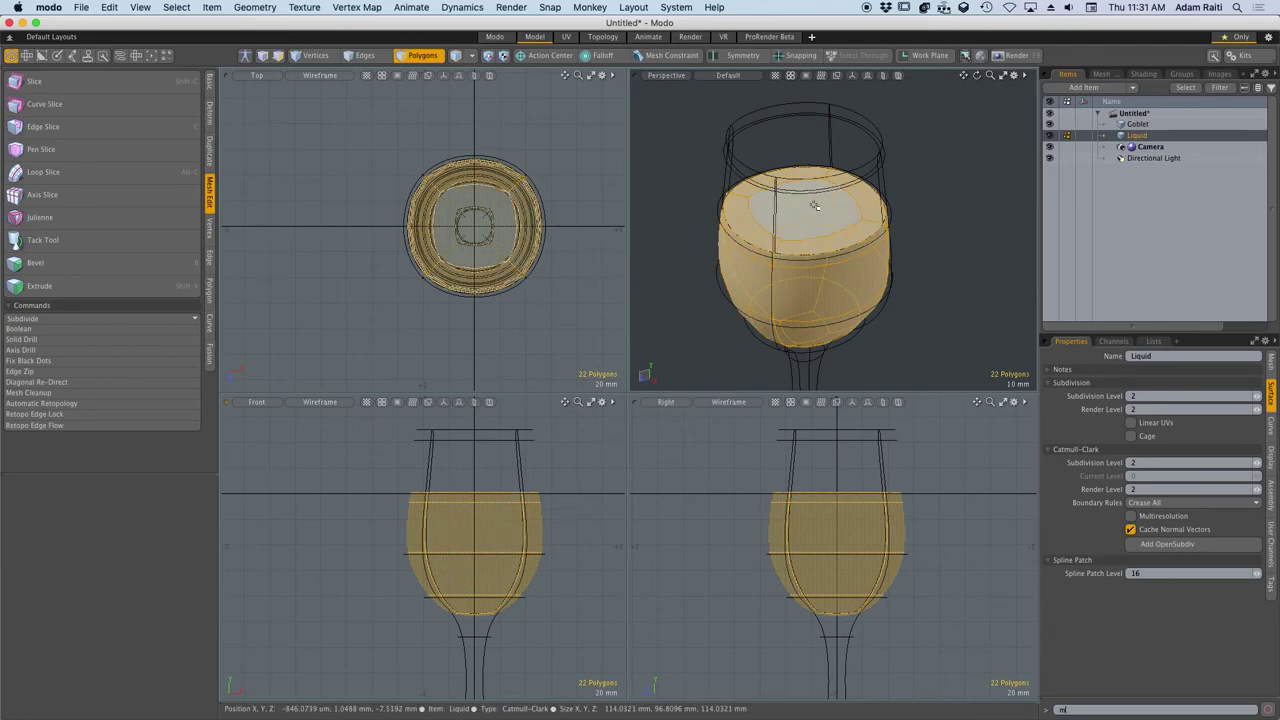
# Assign a material tag named Liquid to the selected polygons and expand its material group in the render layout's Shader Tree.
pyautogui.press('m')
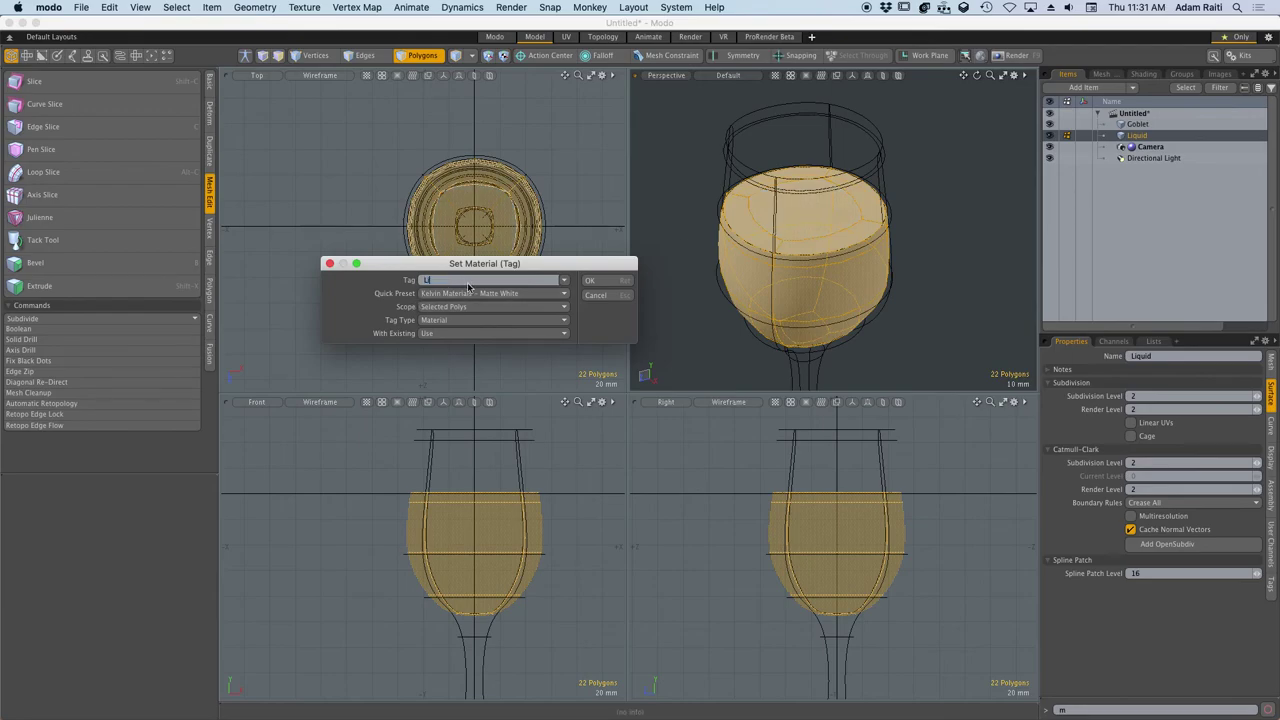
pyautogui.press('Return')
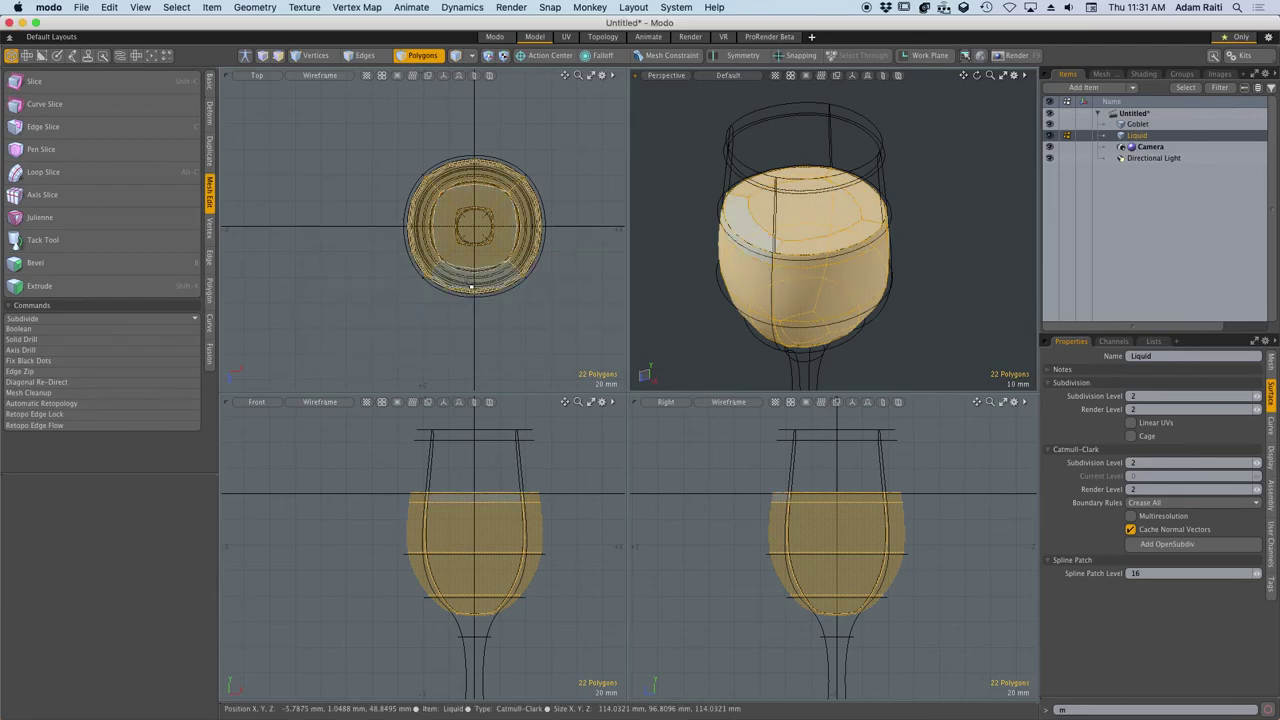
pyautogui.click(690, 36)
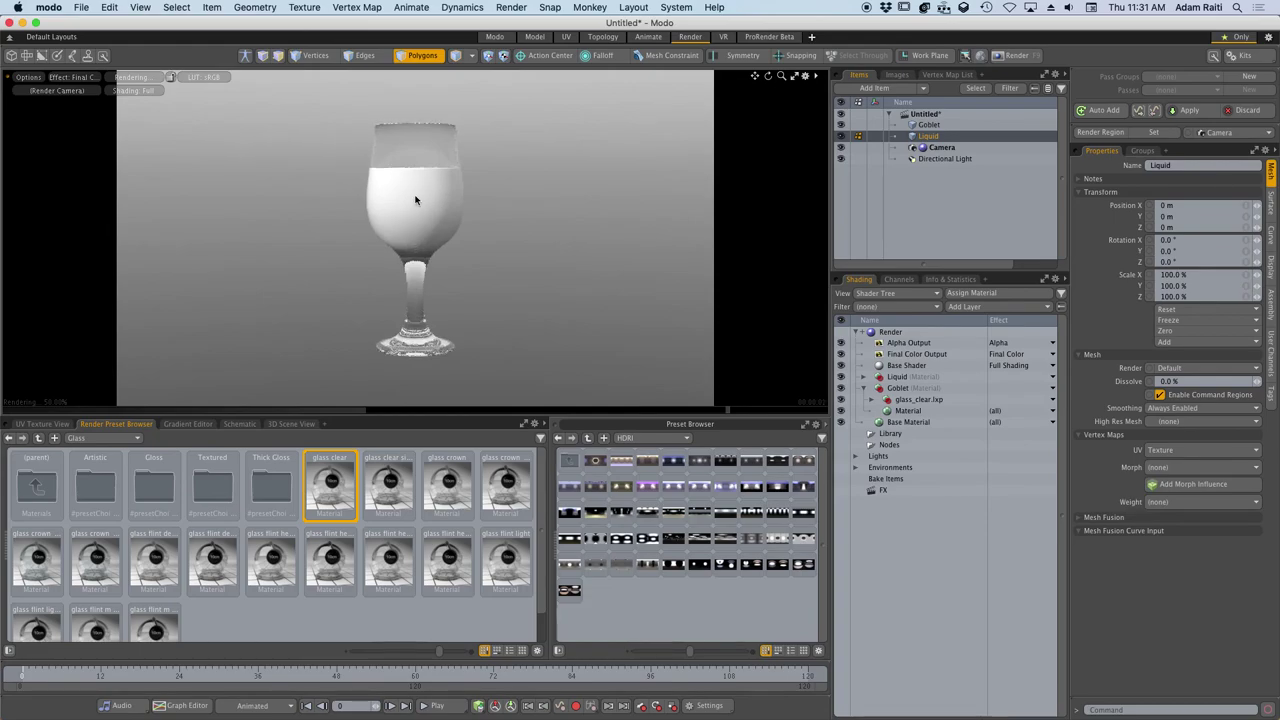
pyautogui.click(864, 378)
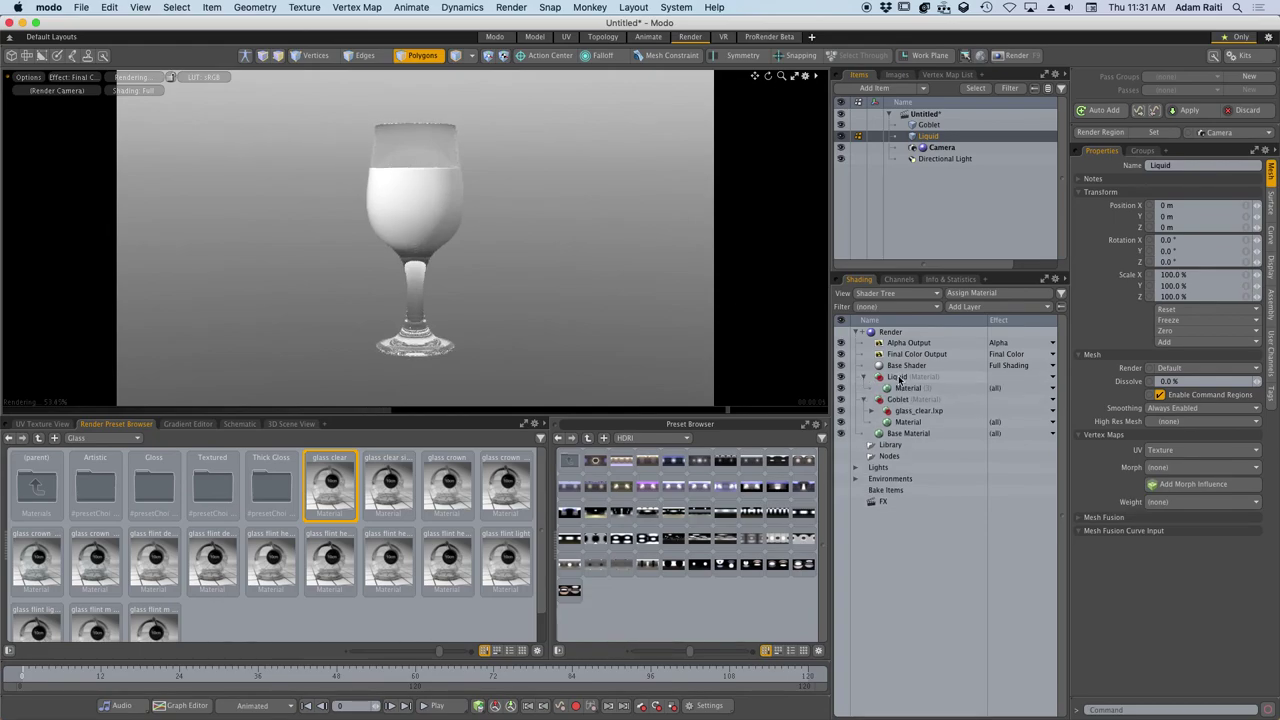
# Apply the Sports Drink Red 01 preset from the Organic materials' Liquid folder to the Liquid material group in the Shader Tree.
pyautogui.click(900, 379)
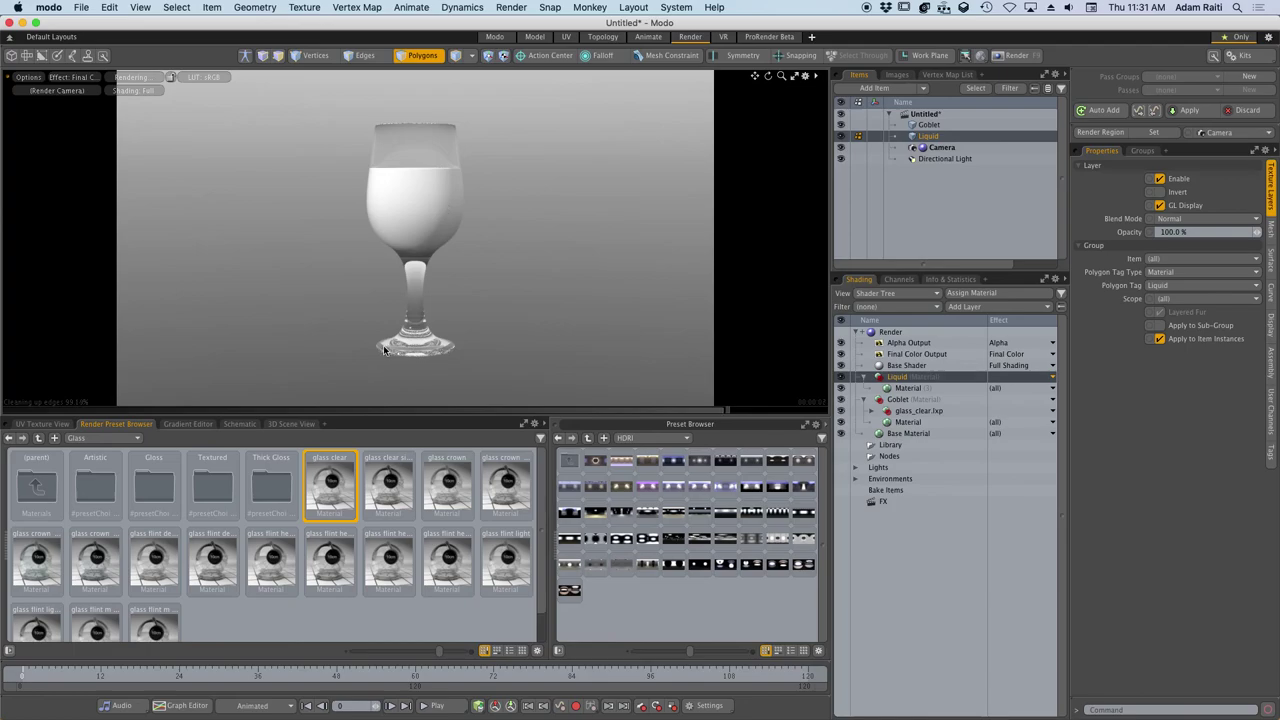
pyautogui.click(129, 439)
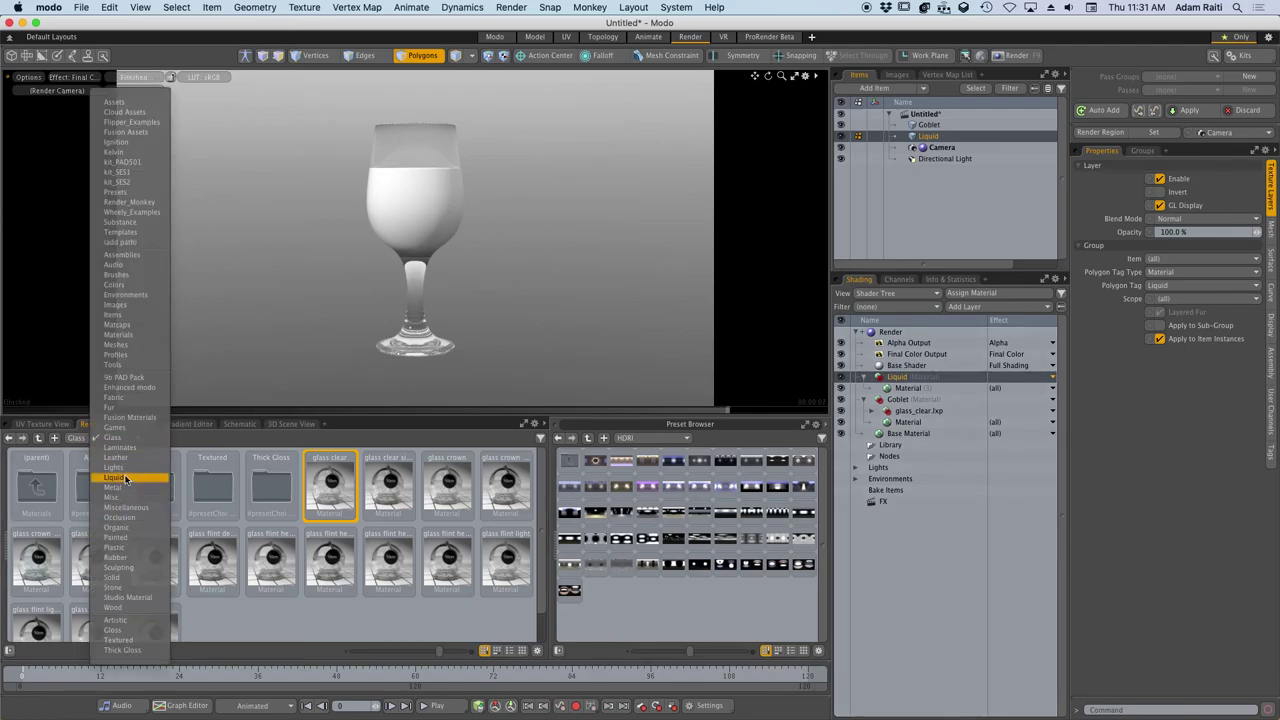
pyautogui.click(120, 477)
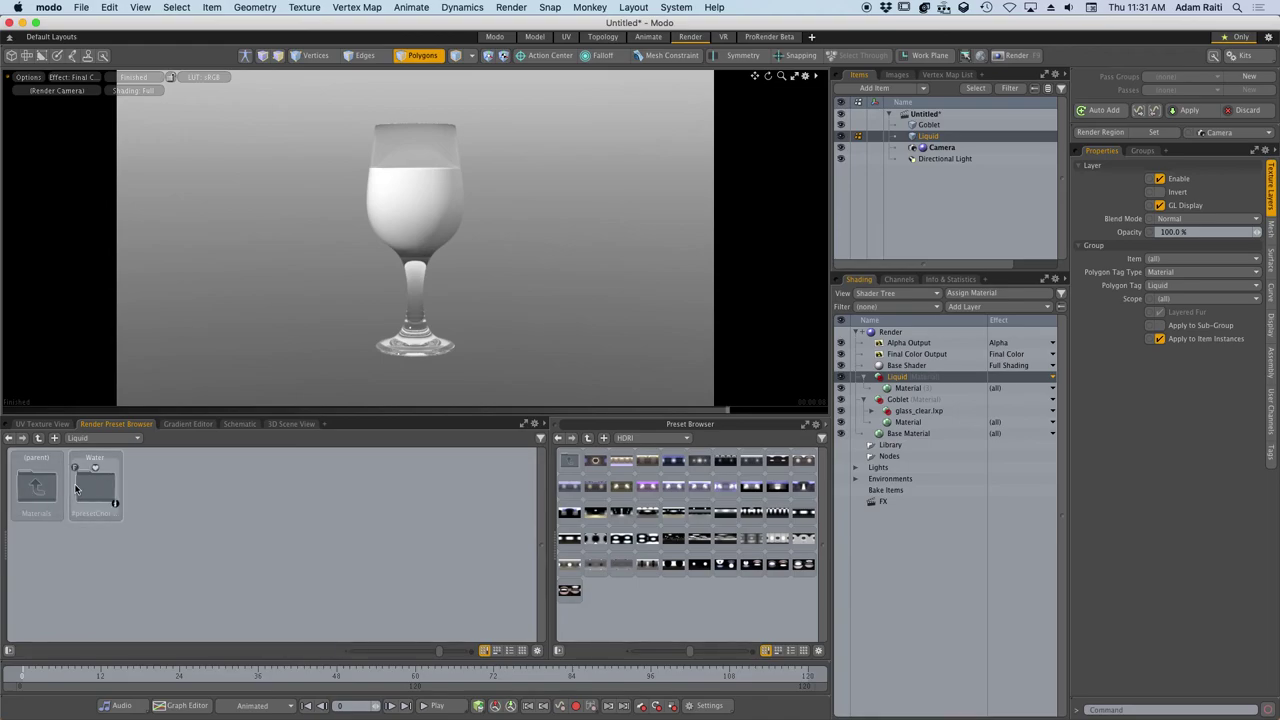
pyautogui.doubleClick(122, 481)
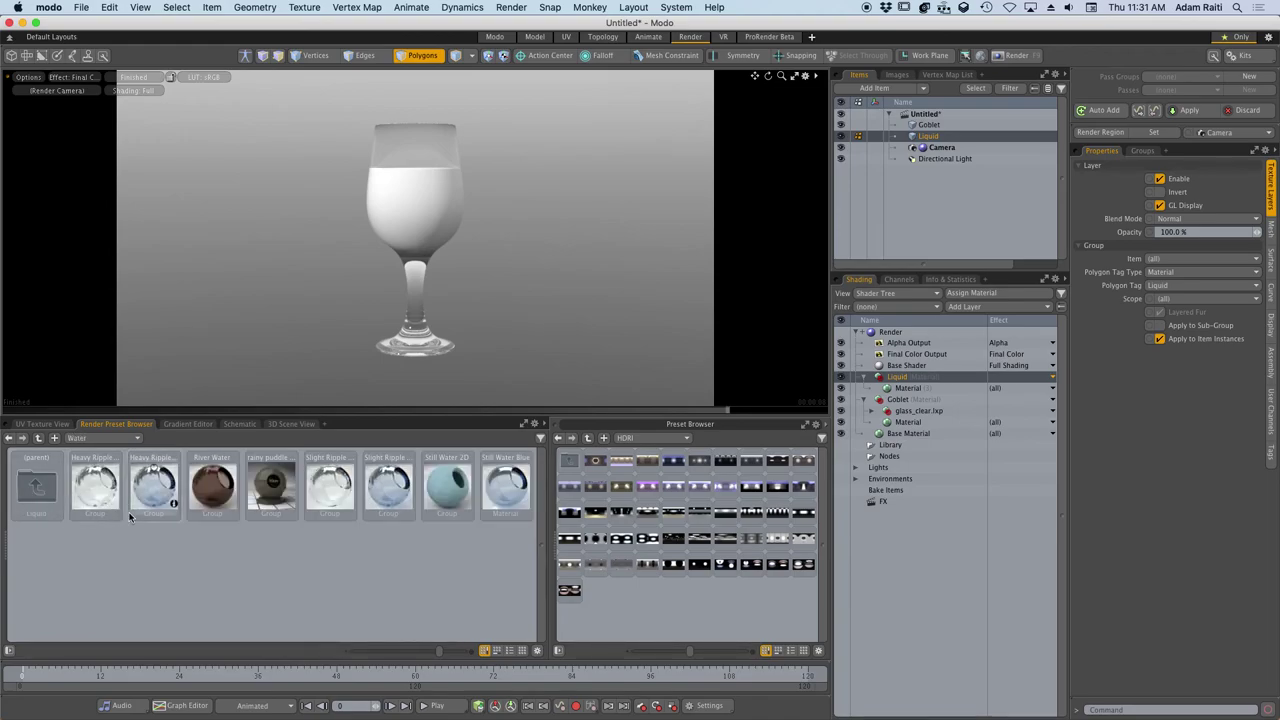
pyautogui.click(118, 441)
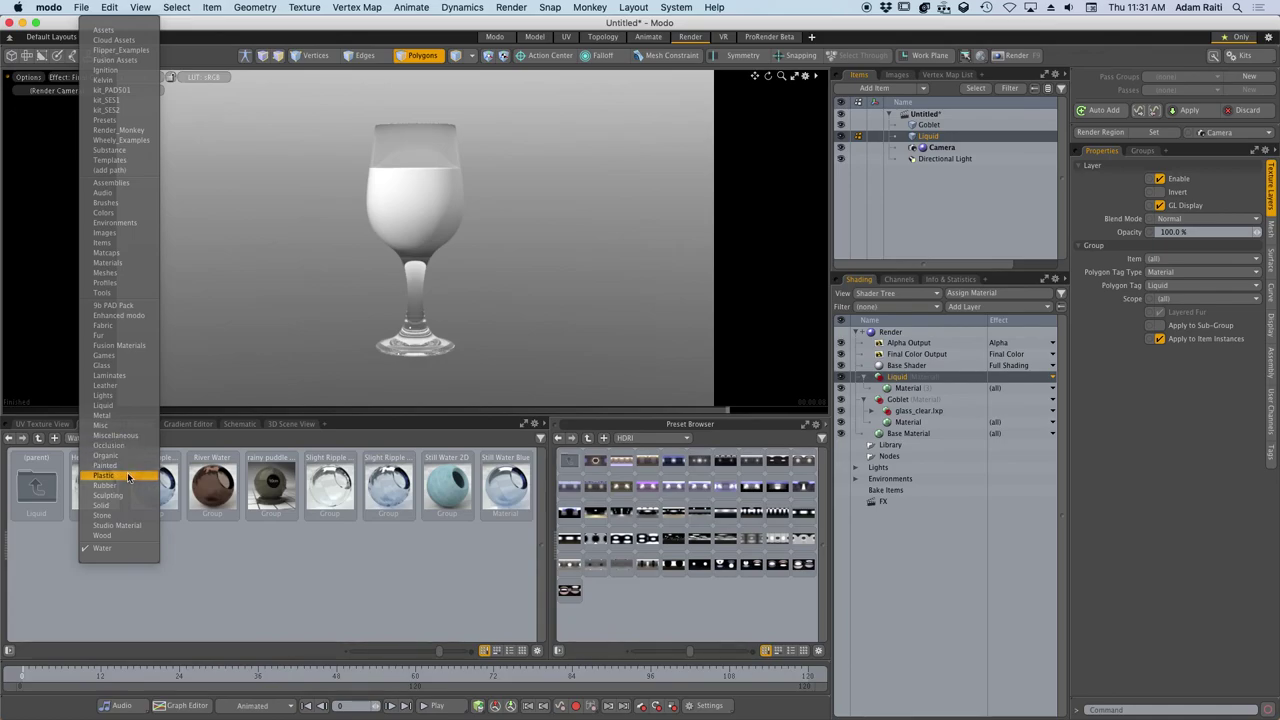
pyautogui.click(125, 456)
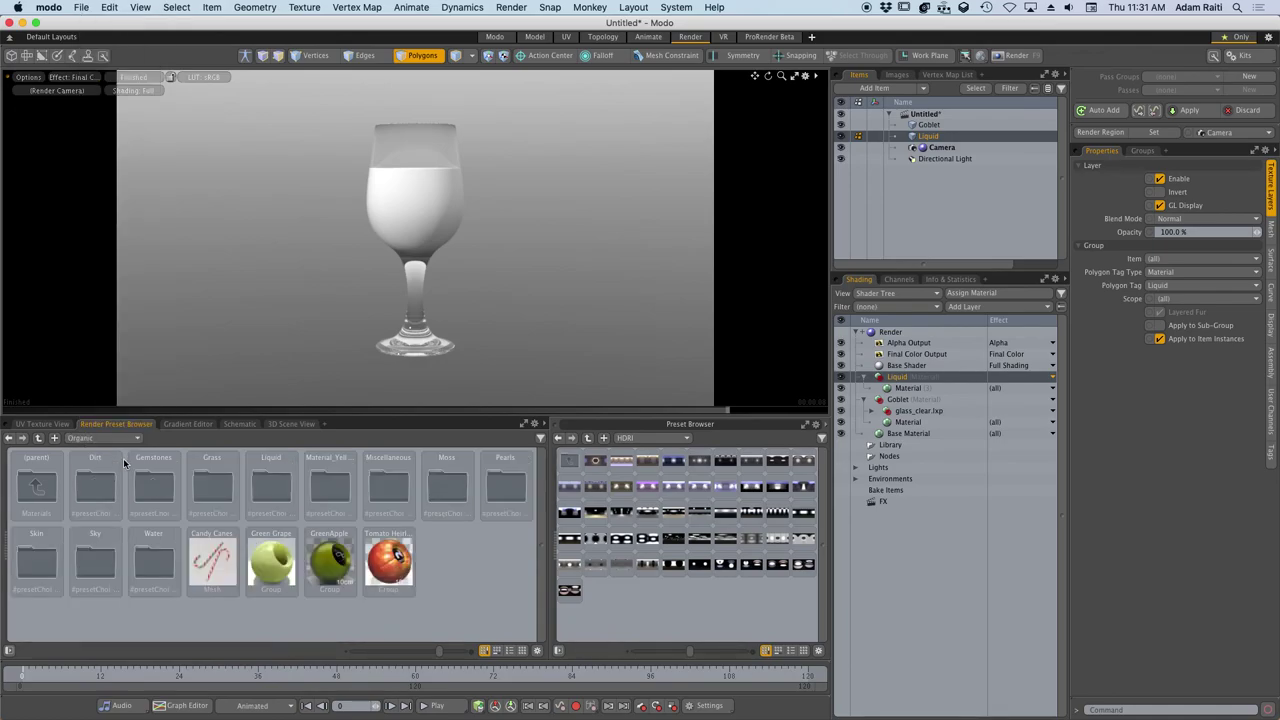
pyautogui.doubleClick(267, 490)
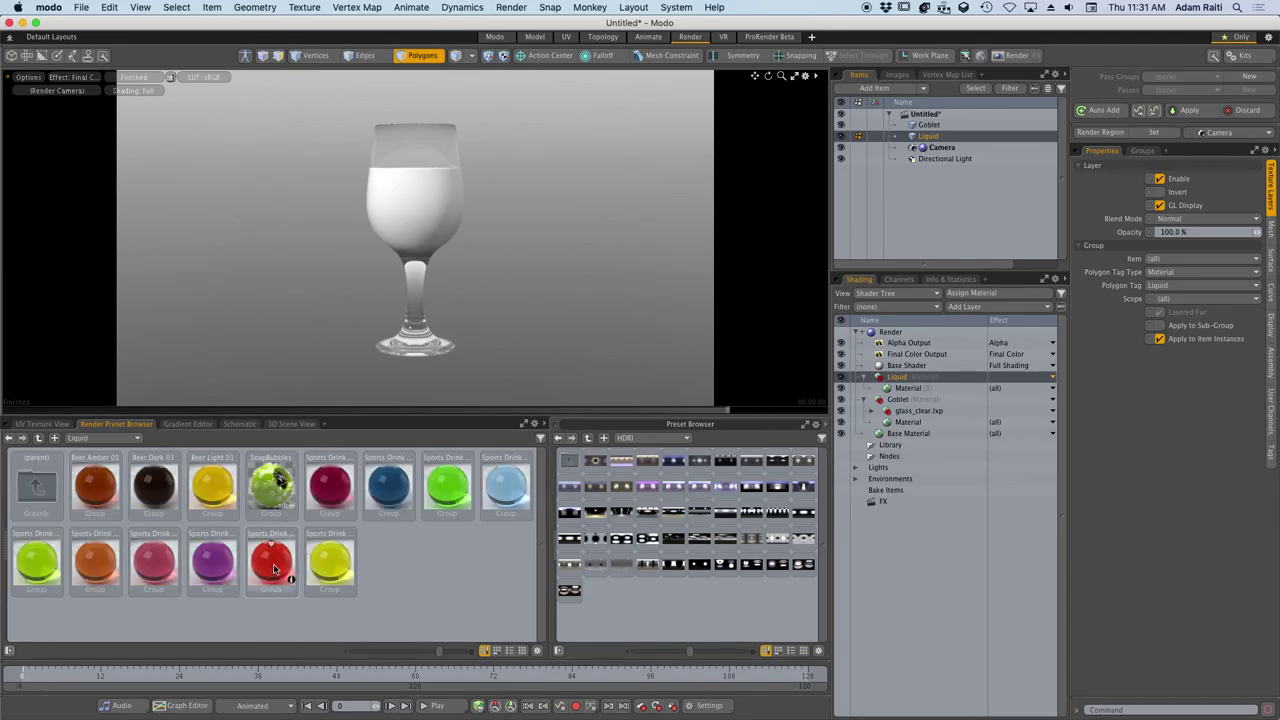
pyautogui.moveTo(273, 568); pyautogui.dragTo(911, 389)
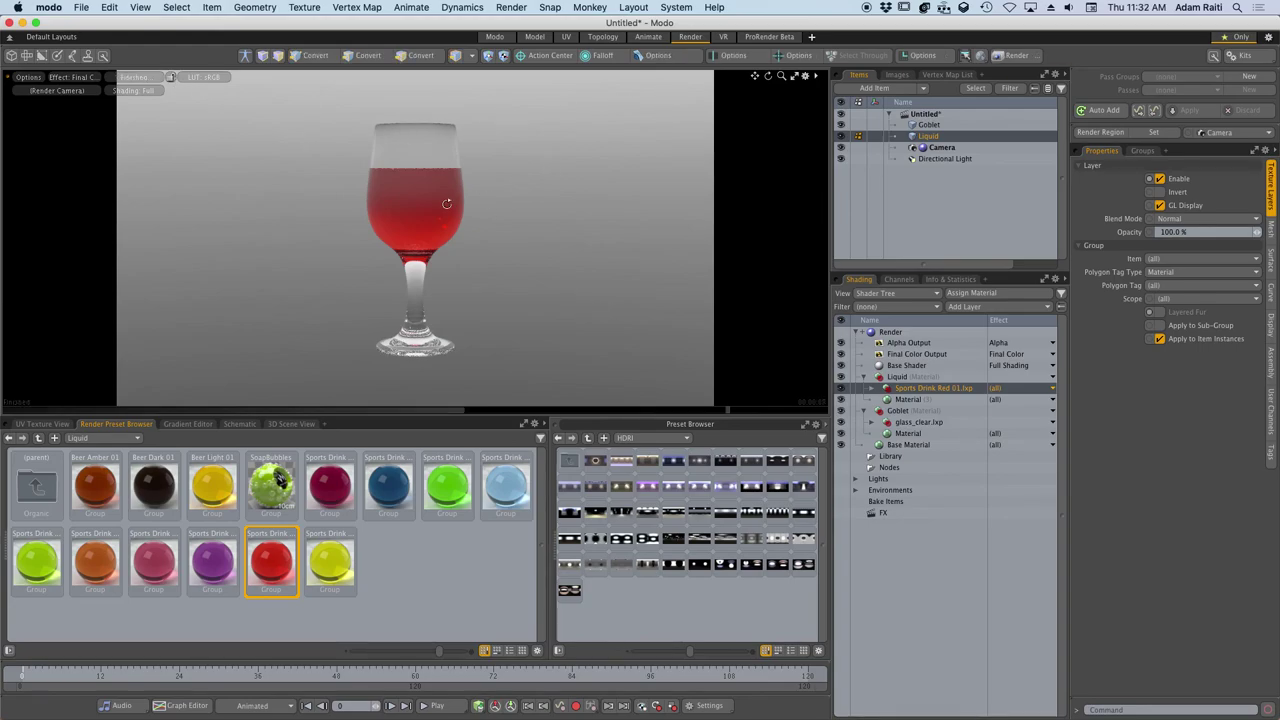
# Reframe the render camera closer to the goblet and from a slightly higher angle so the liquid's top surface is in view.
pyautogui.keyDown('alt'); pyautogui.moveTo(448, 201); pyautogui.dragTo(433, 232); pyautogui.keyUp('alt')
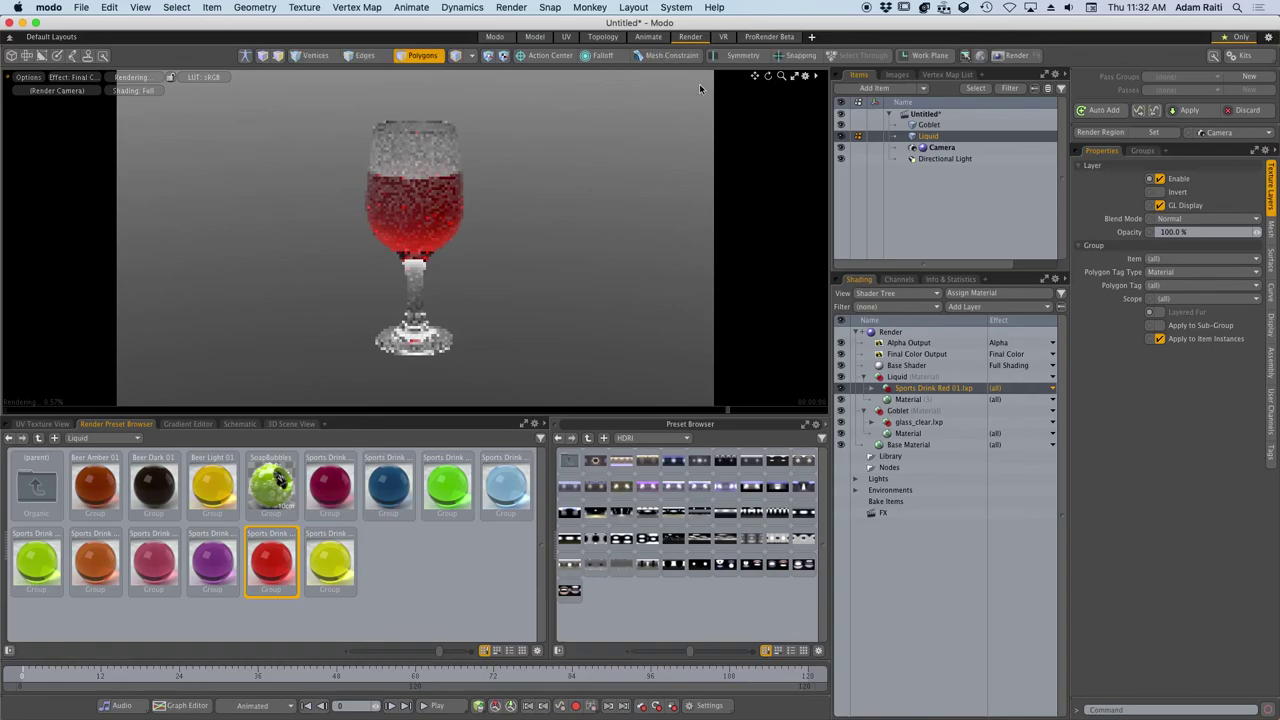
pyautogui.moveTo(782, 75); pyautogui.dragTo(818, 75)
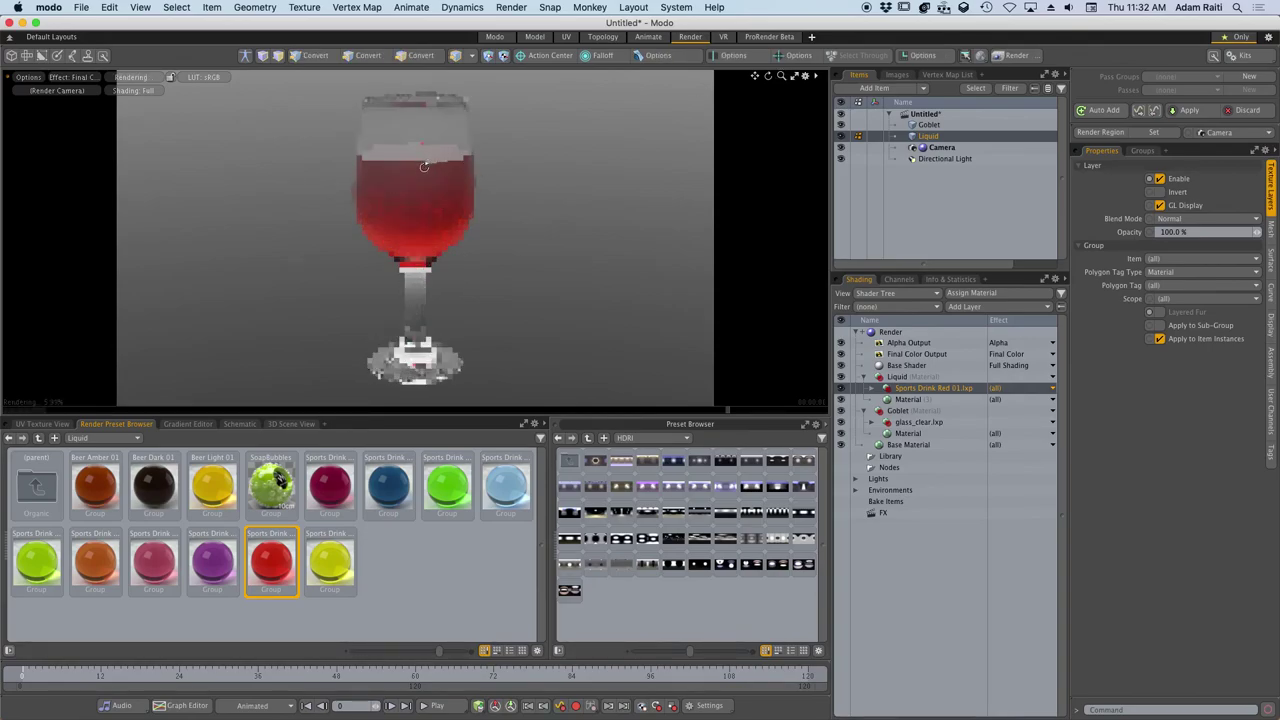
pyautogui.keyDown('alt'); pyautogui.moveTo(426, 166); pyautogui.dragTo(570, 224); pyautogui.keyUp('alt')
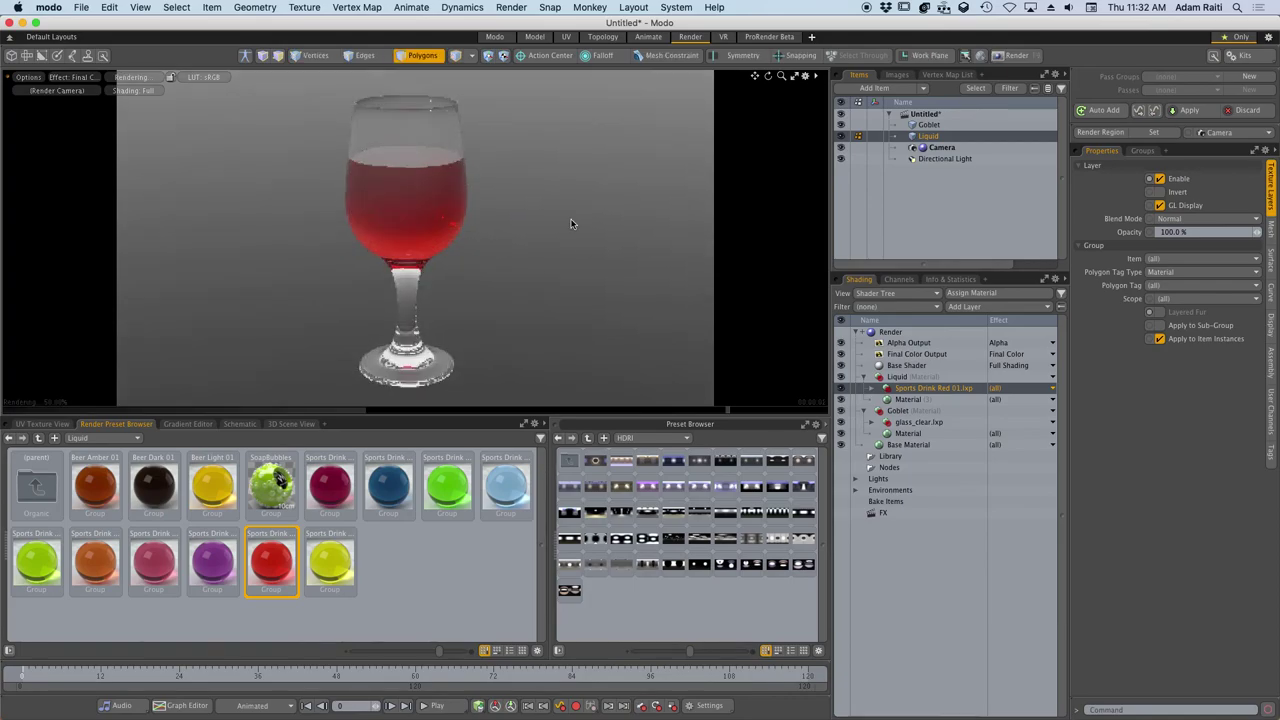